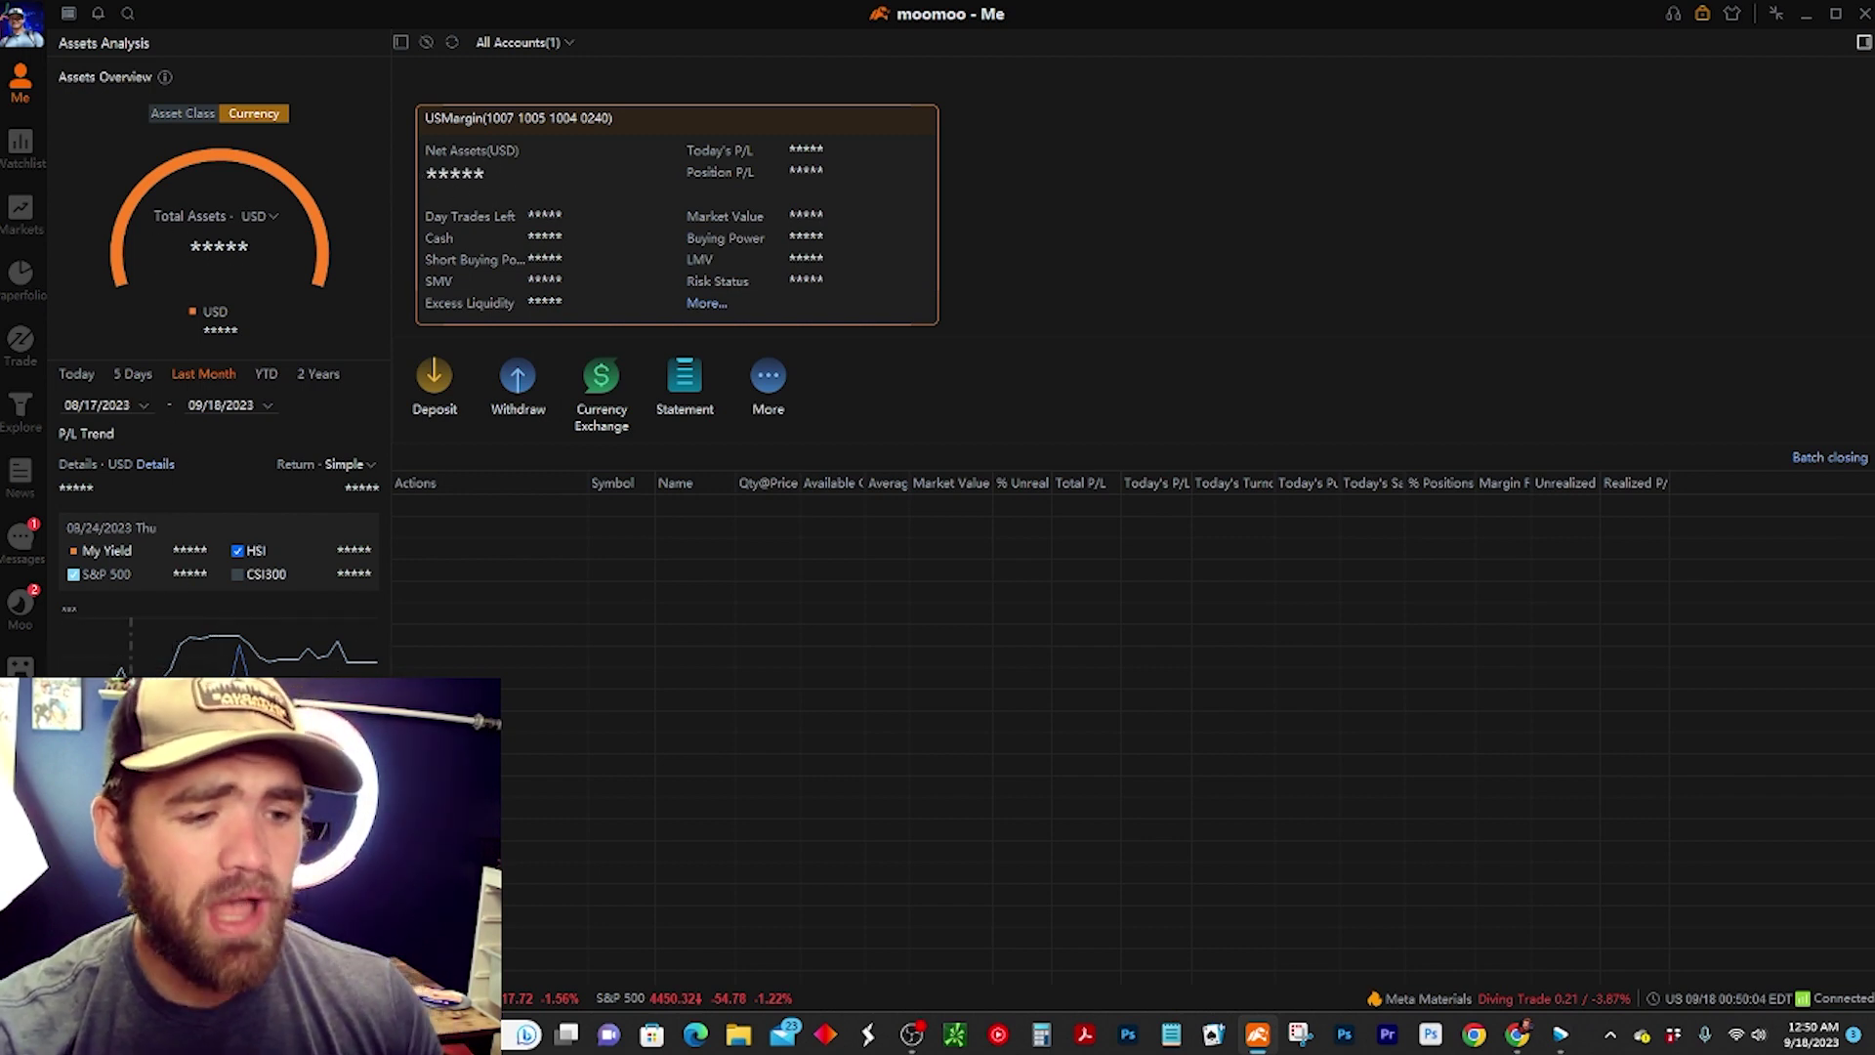
# Toggle the S&P 500 line on the P/L chart and switch the P/L trend between today and last month.
pyautogui.click(74, 574)
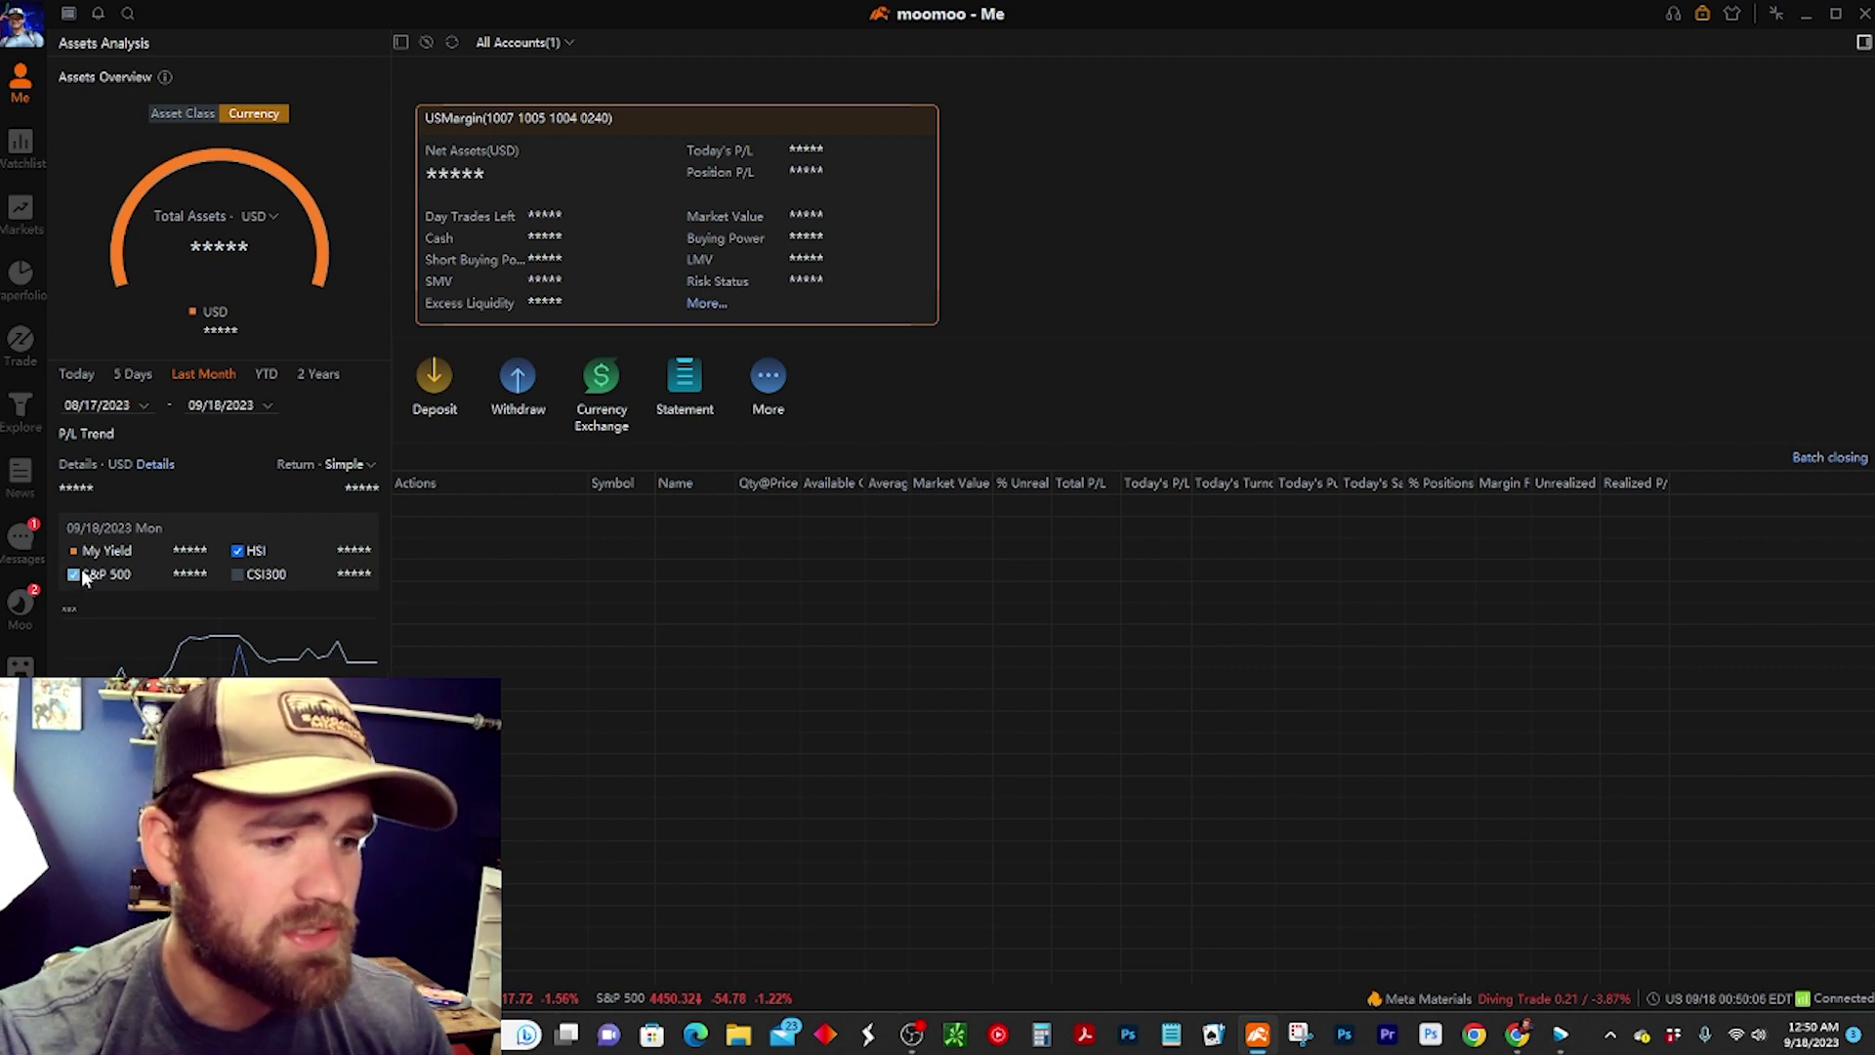
pyautogui.click(74, 575)
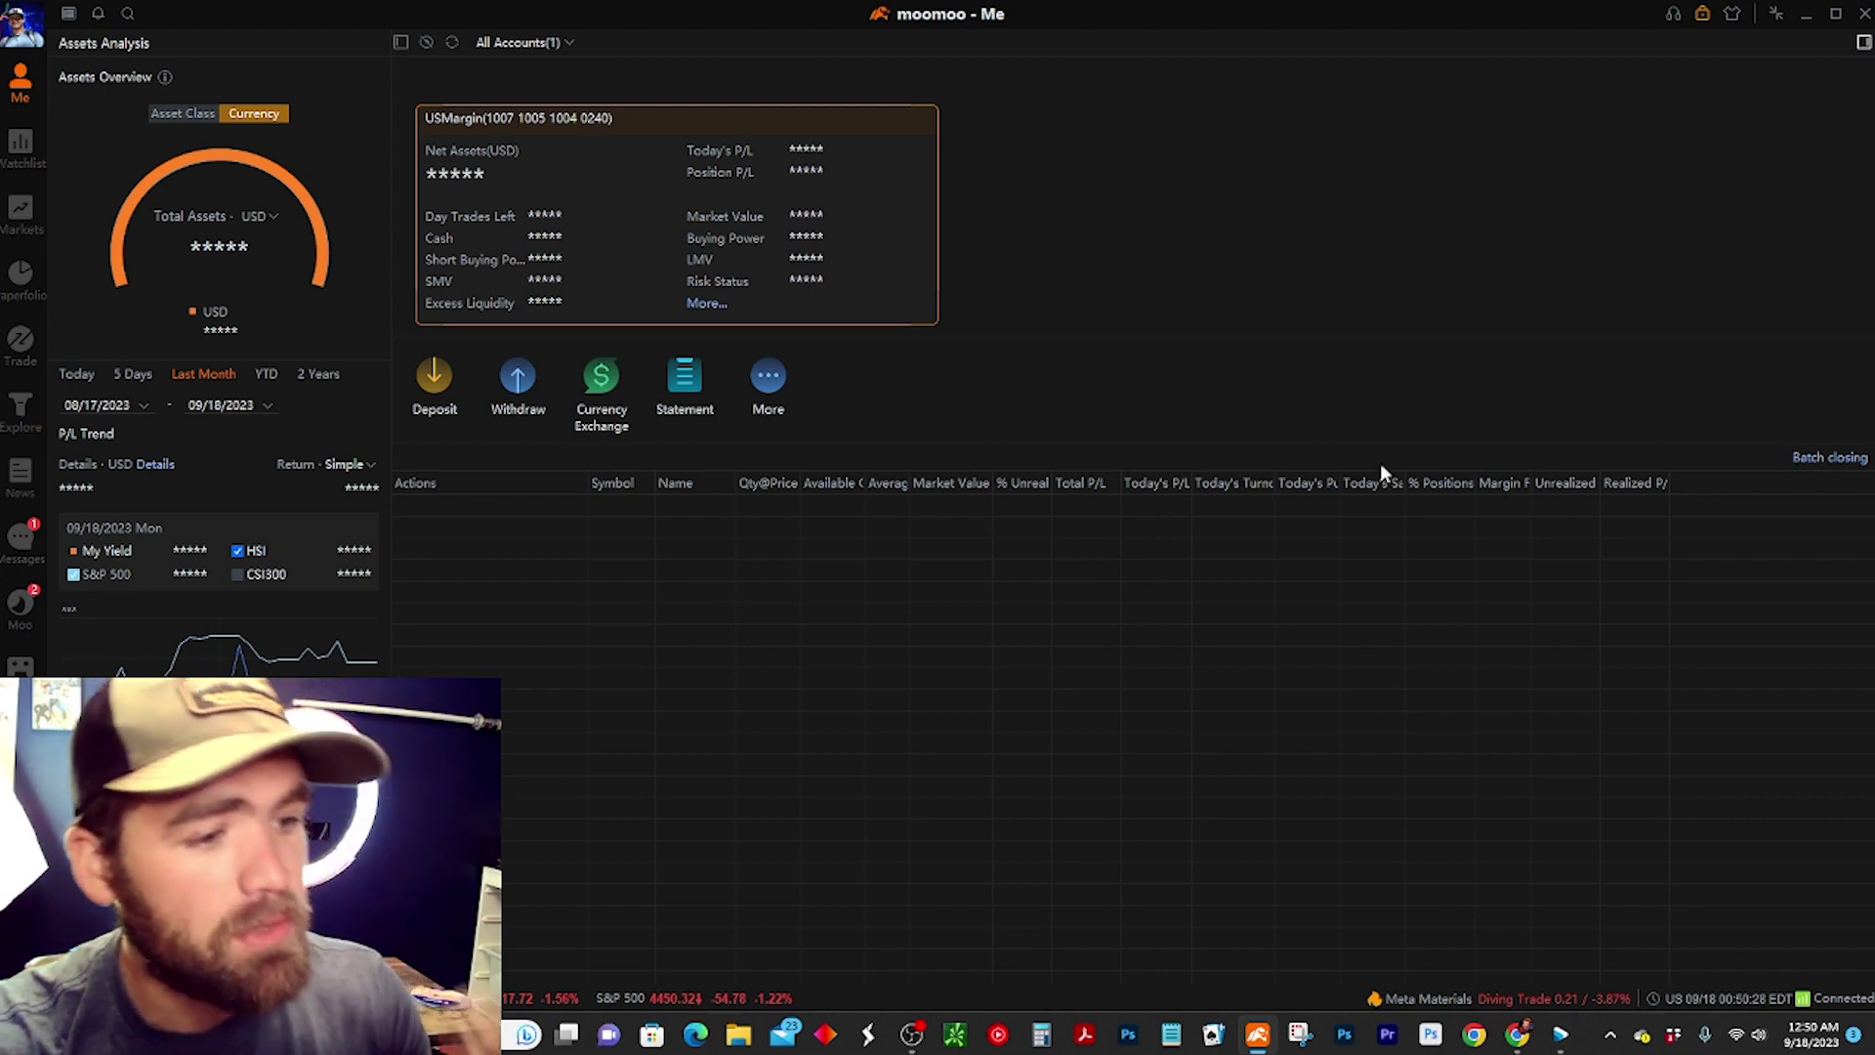
pyautogui.click(72, 373)
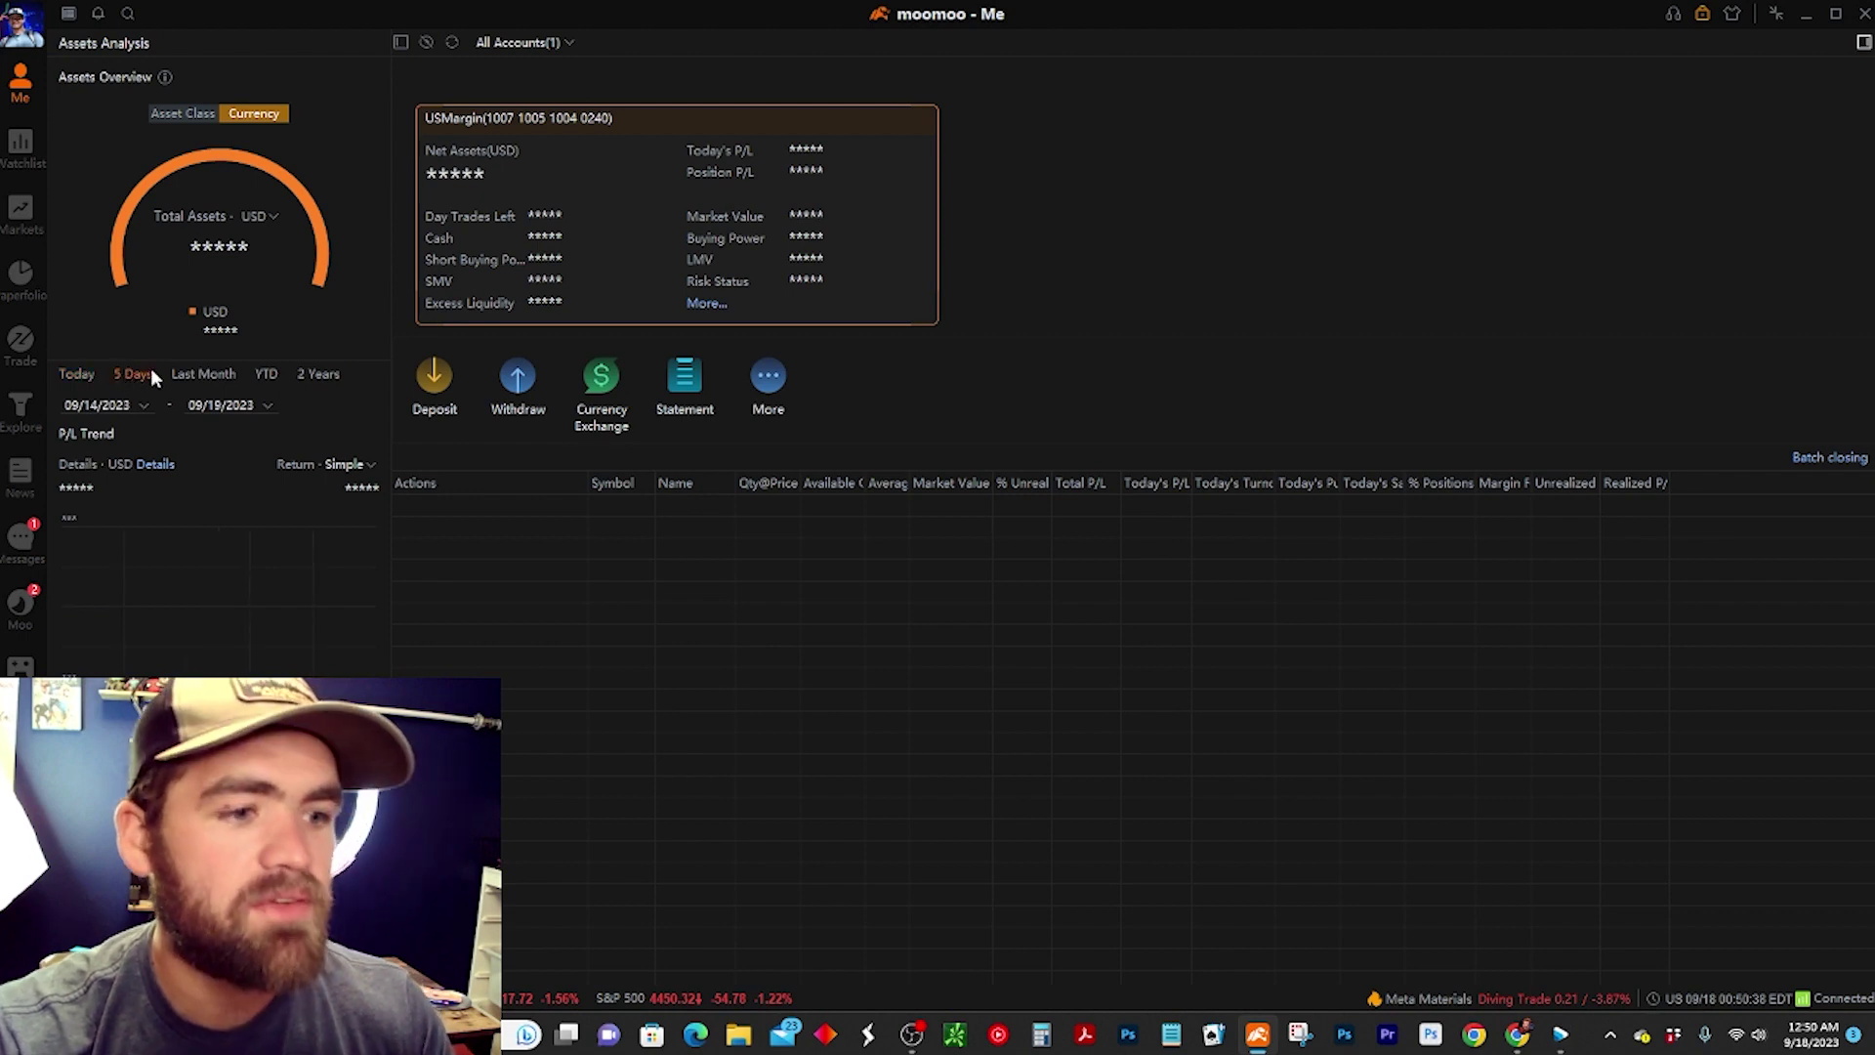
pyautogui.click(207, 374)
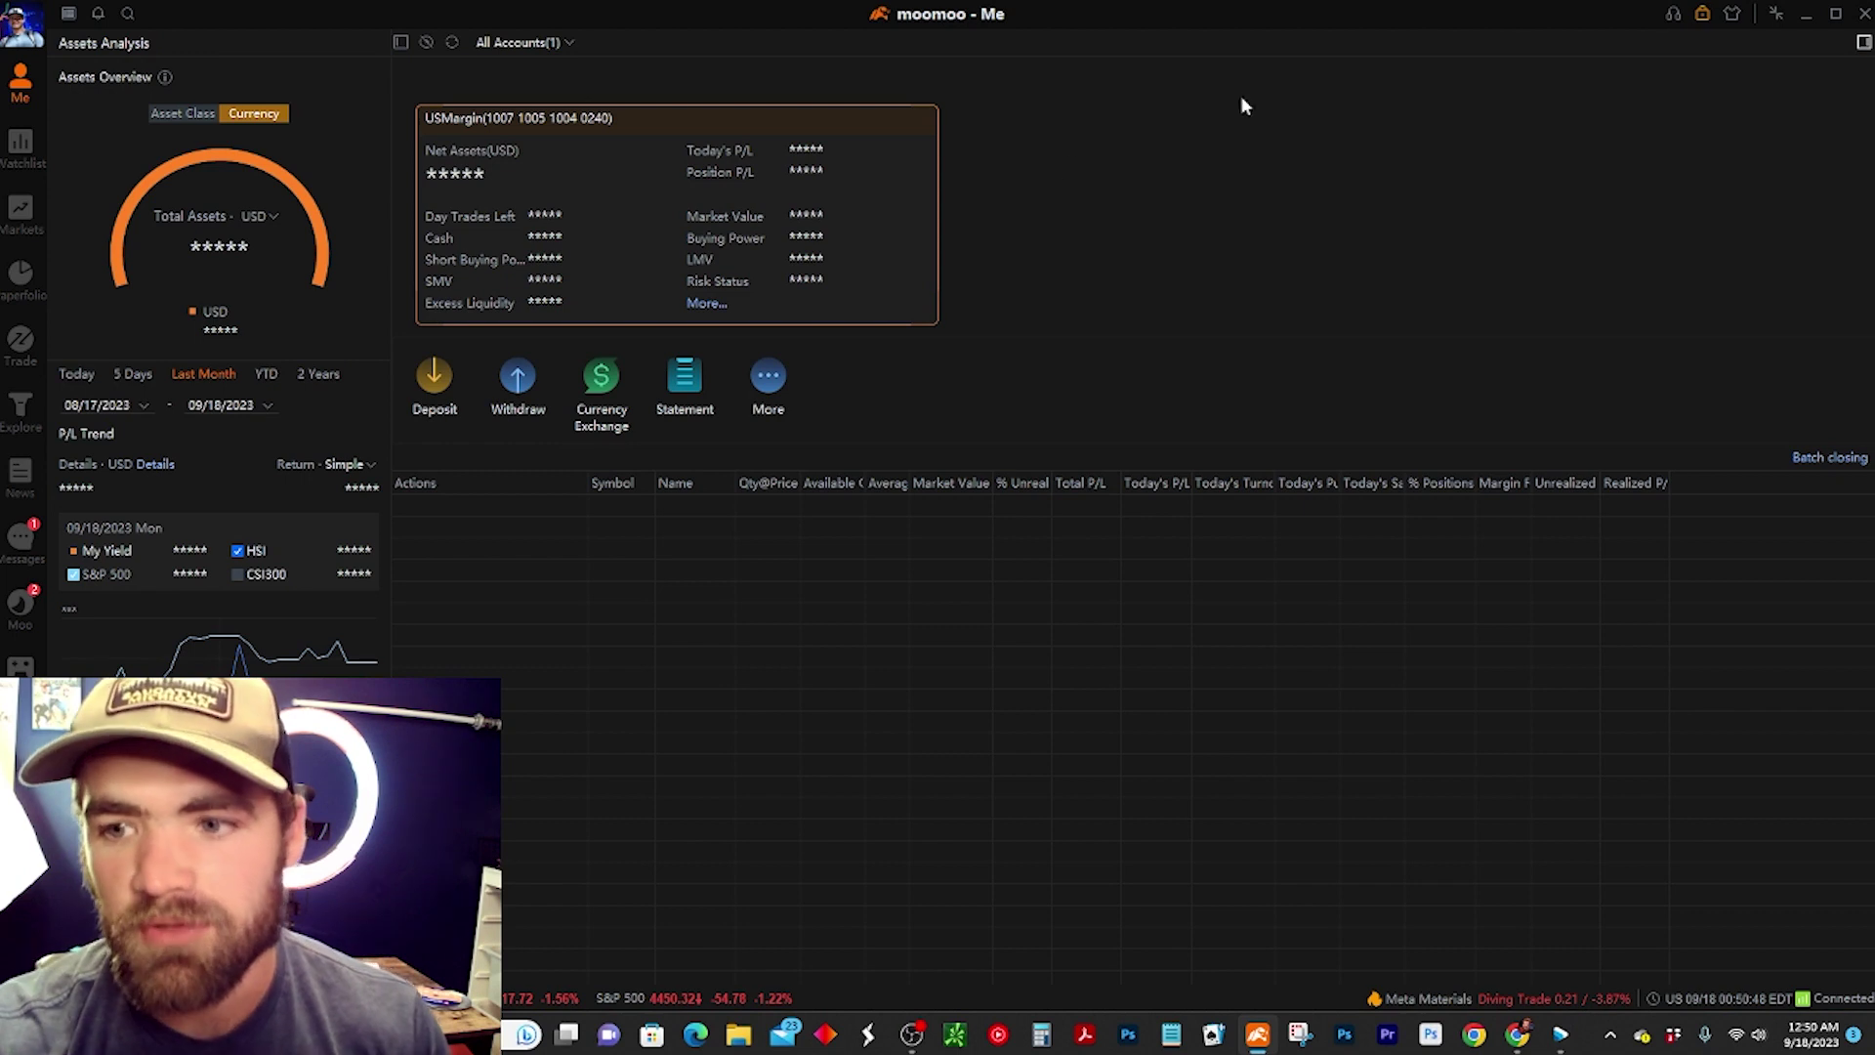
# Open the ESPR quote side panel and cycle its chart through weekly, monthly, quarterly, yearly, 1m and 3m.
pyautogui.click(1864, 44)
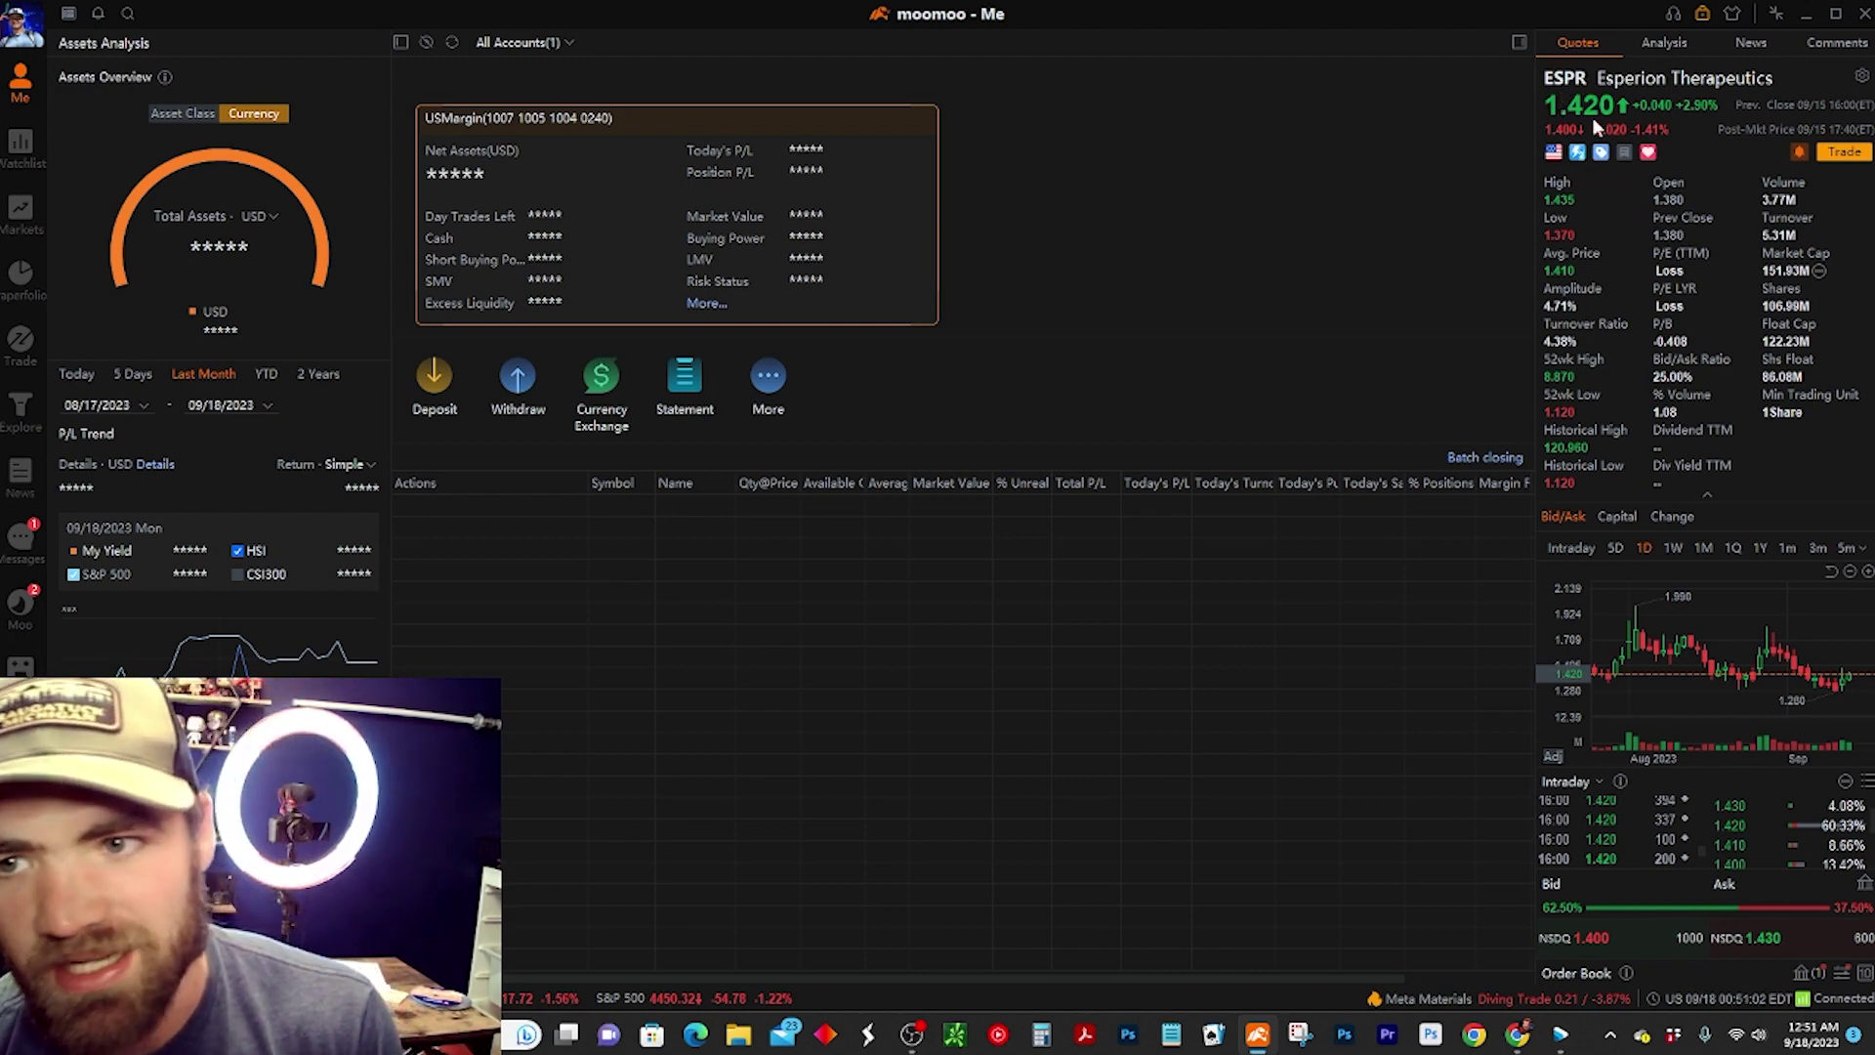
pyautogui.scroll(-3, 1678, 684)
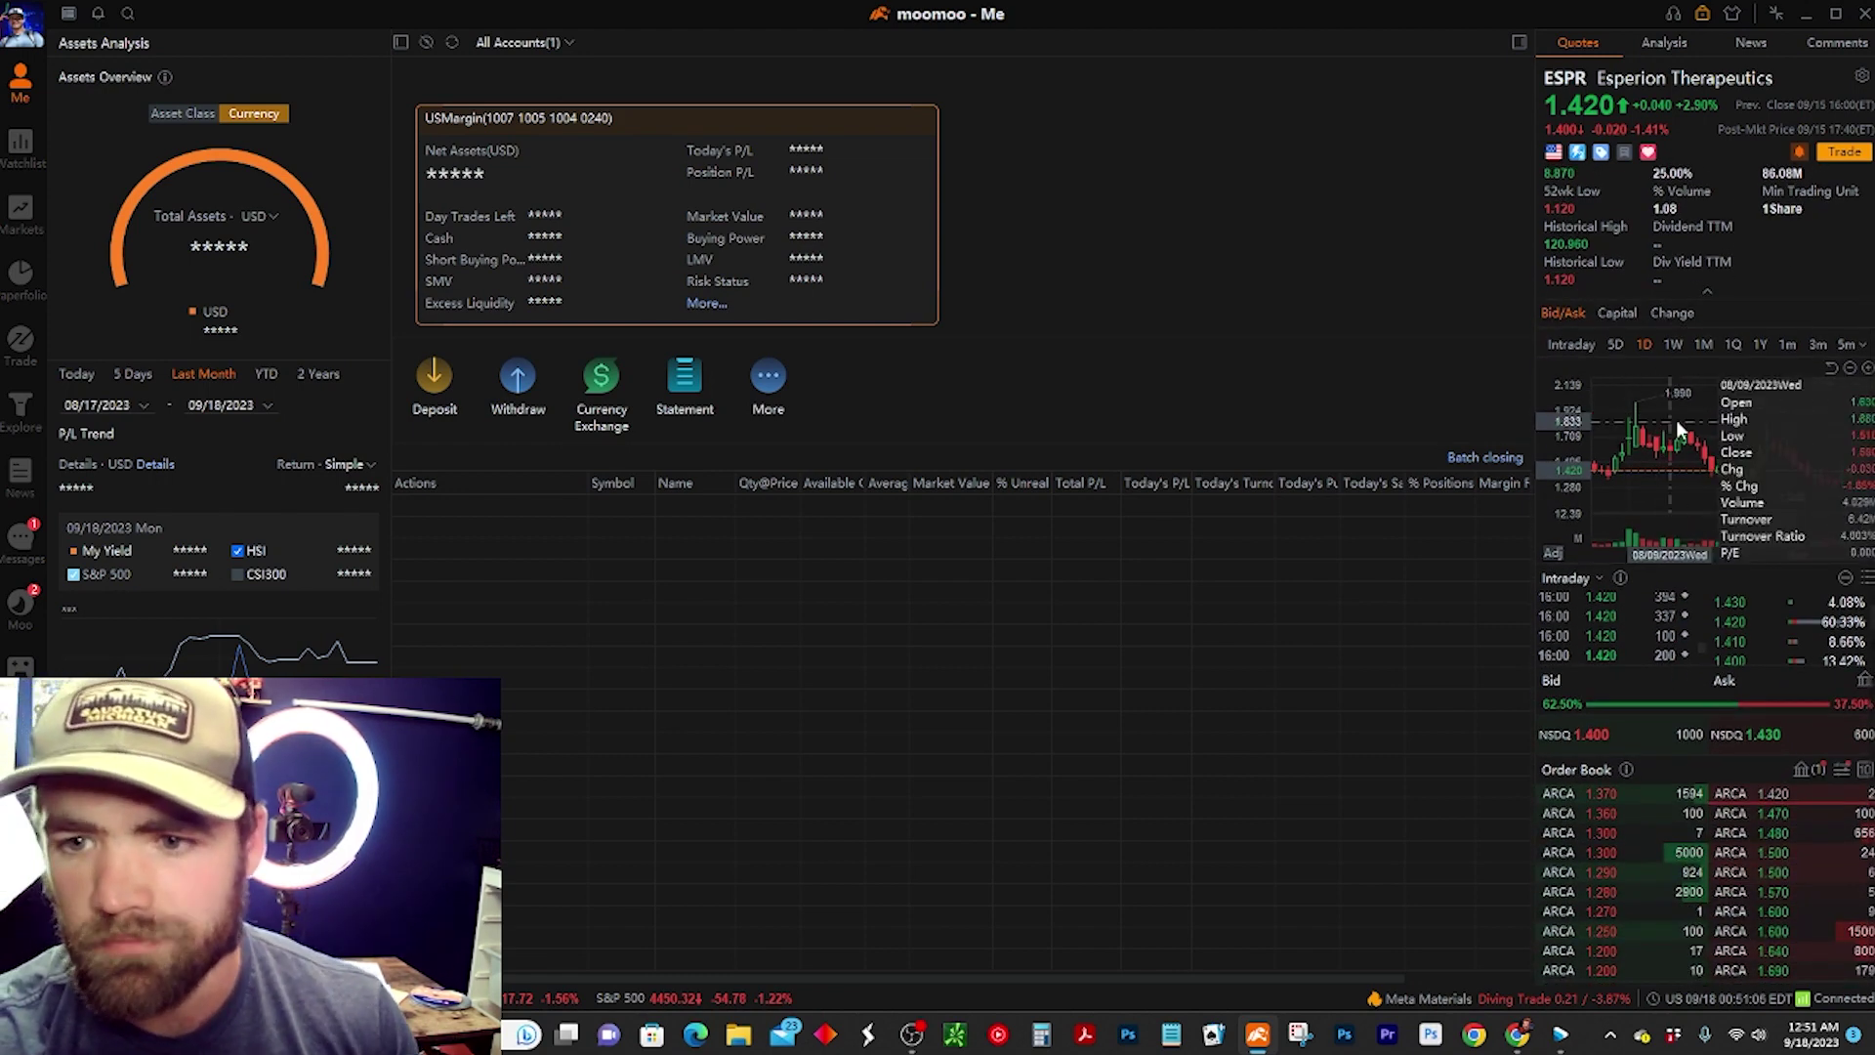
pyautogui.click(1668, 345)
pyautogui.click(1702, 341)
pyautogui.click(1735, 345)
pyautogui.click(1760, 344)
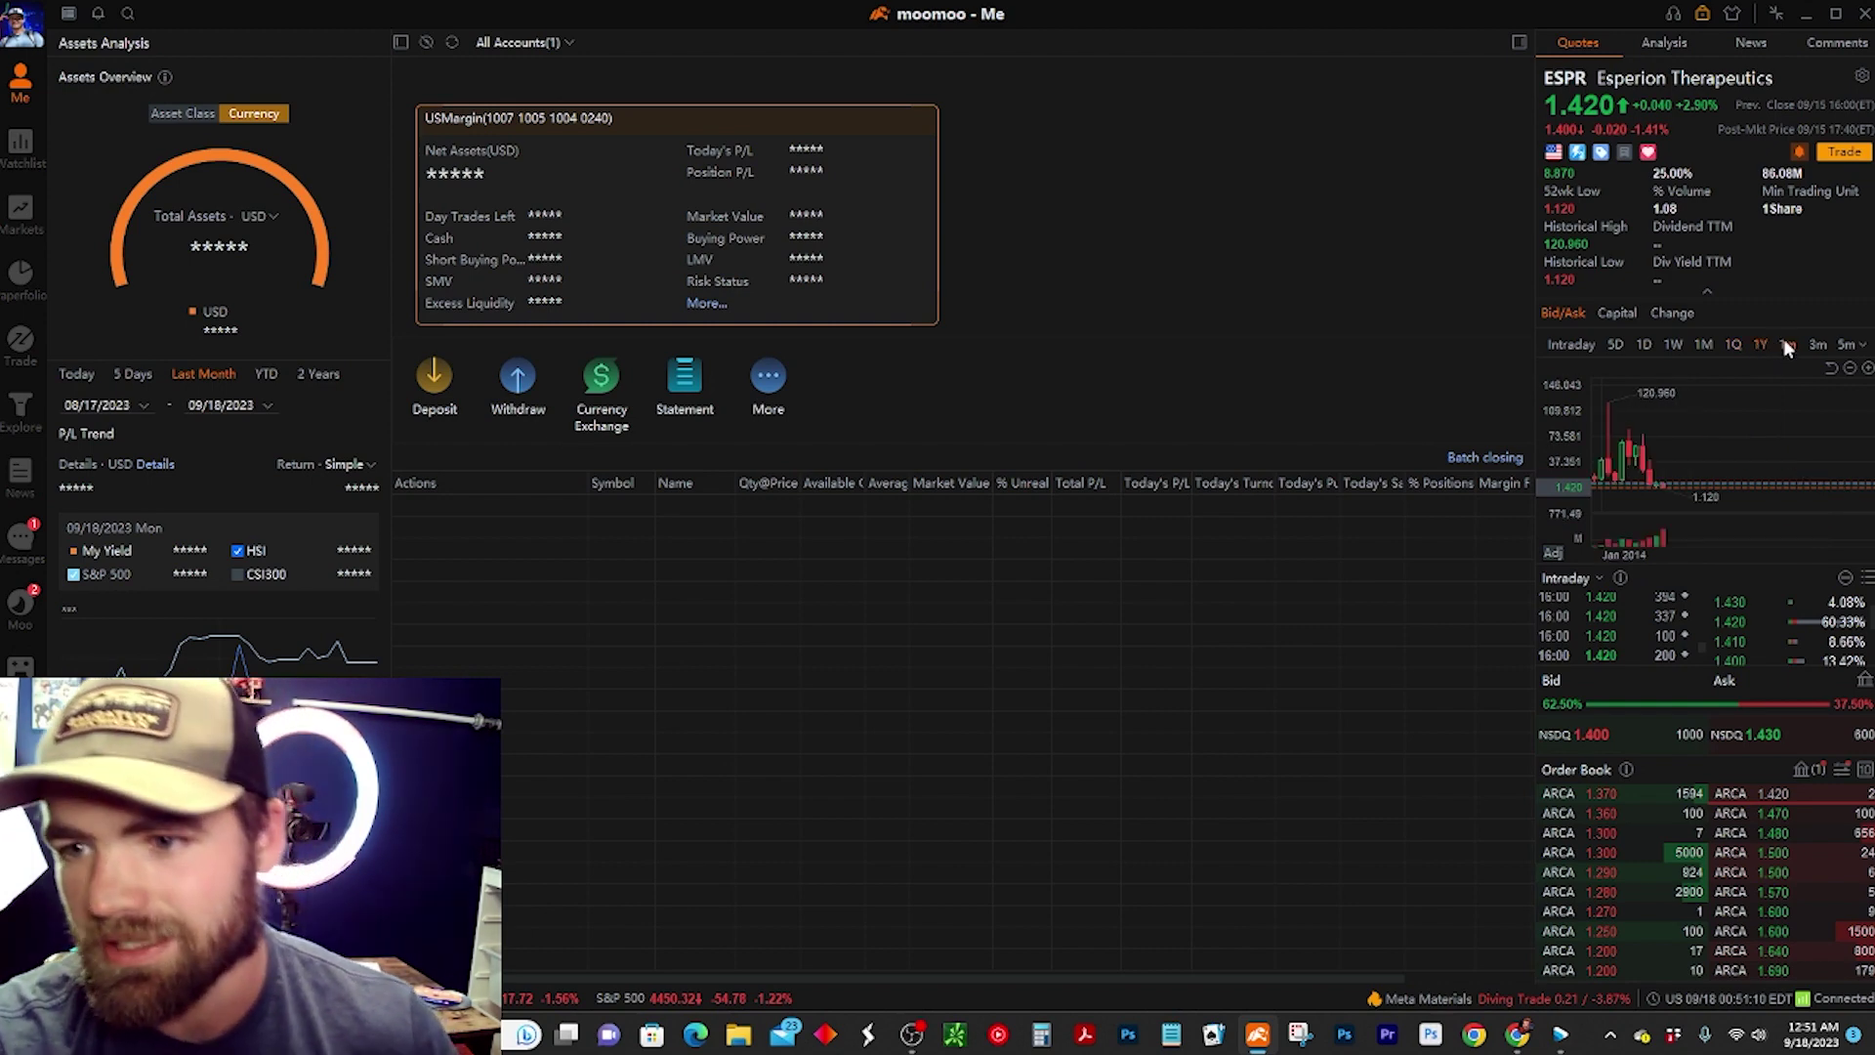
pyautogui.click(1787, 344)
pyautogui.click(1817, 345)
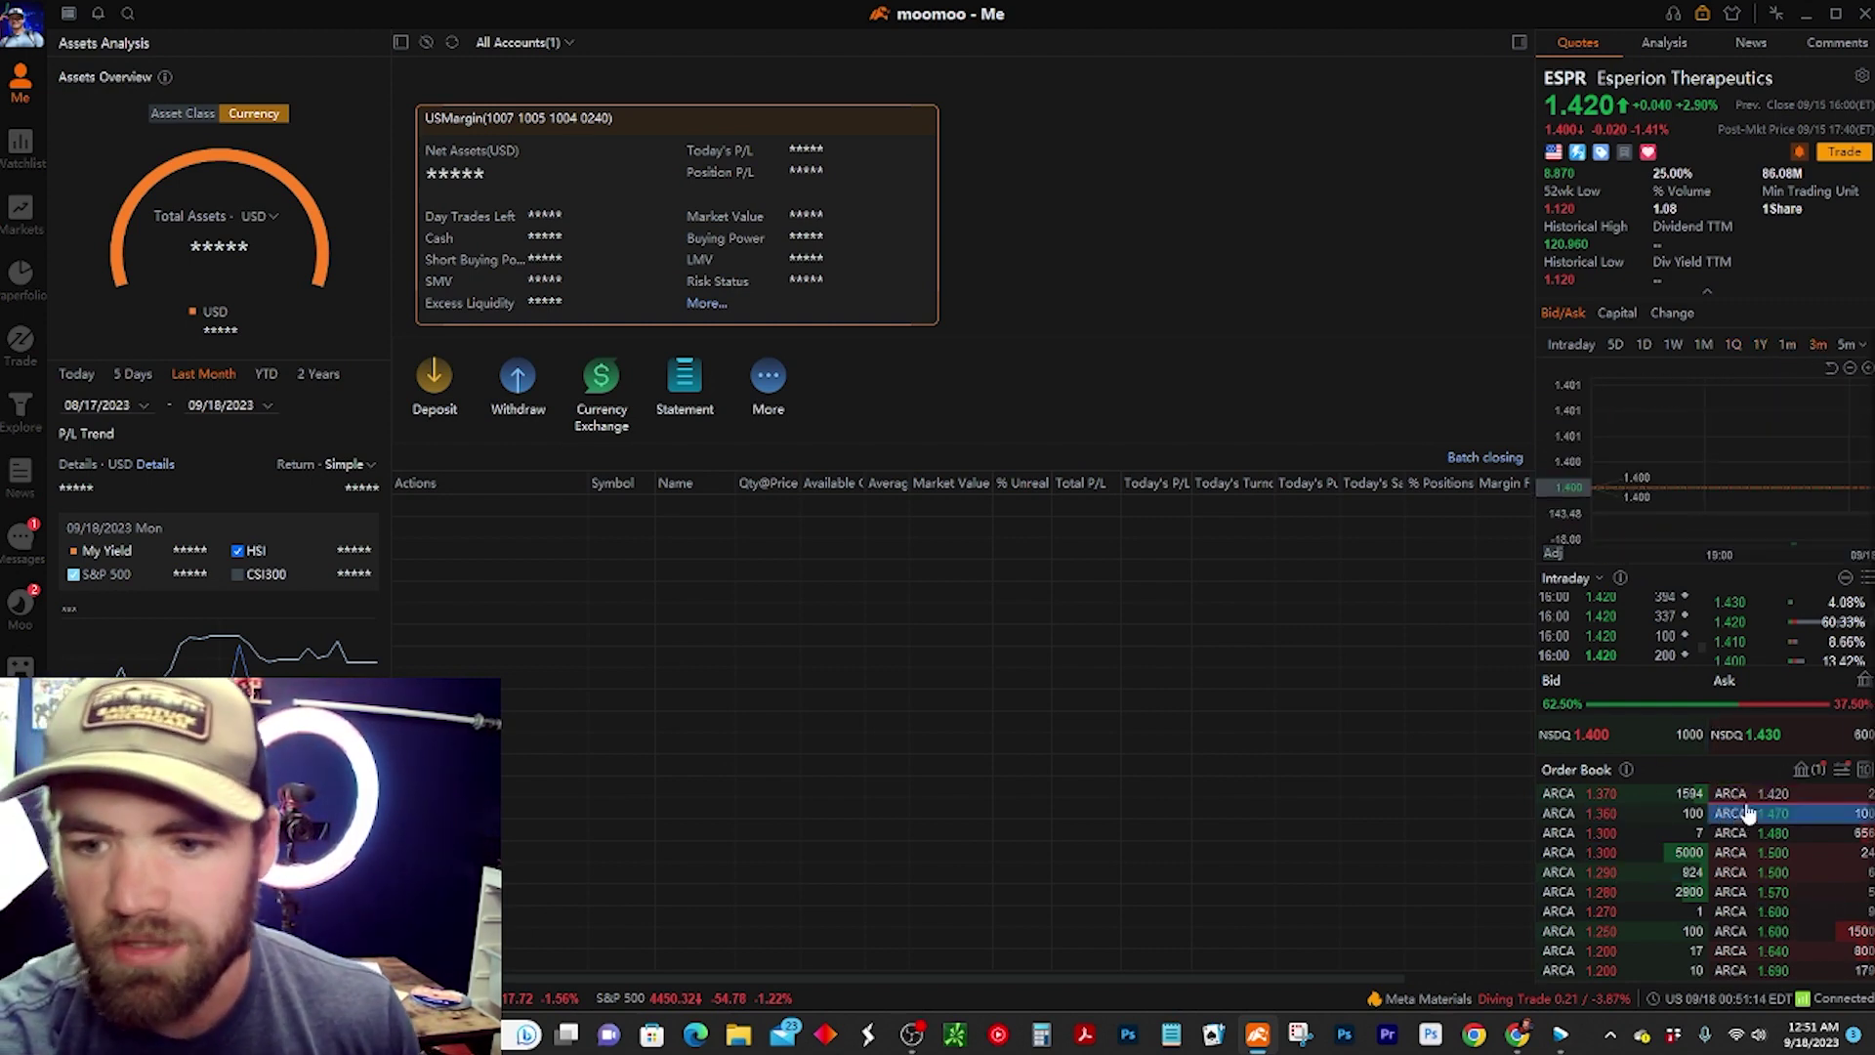
pyautogui.scroll(2, 1660, 733)
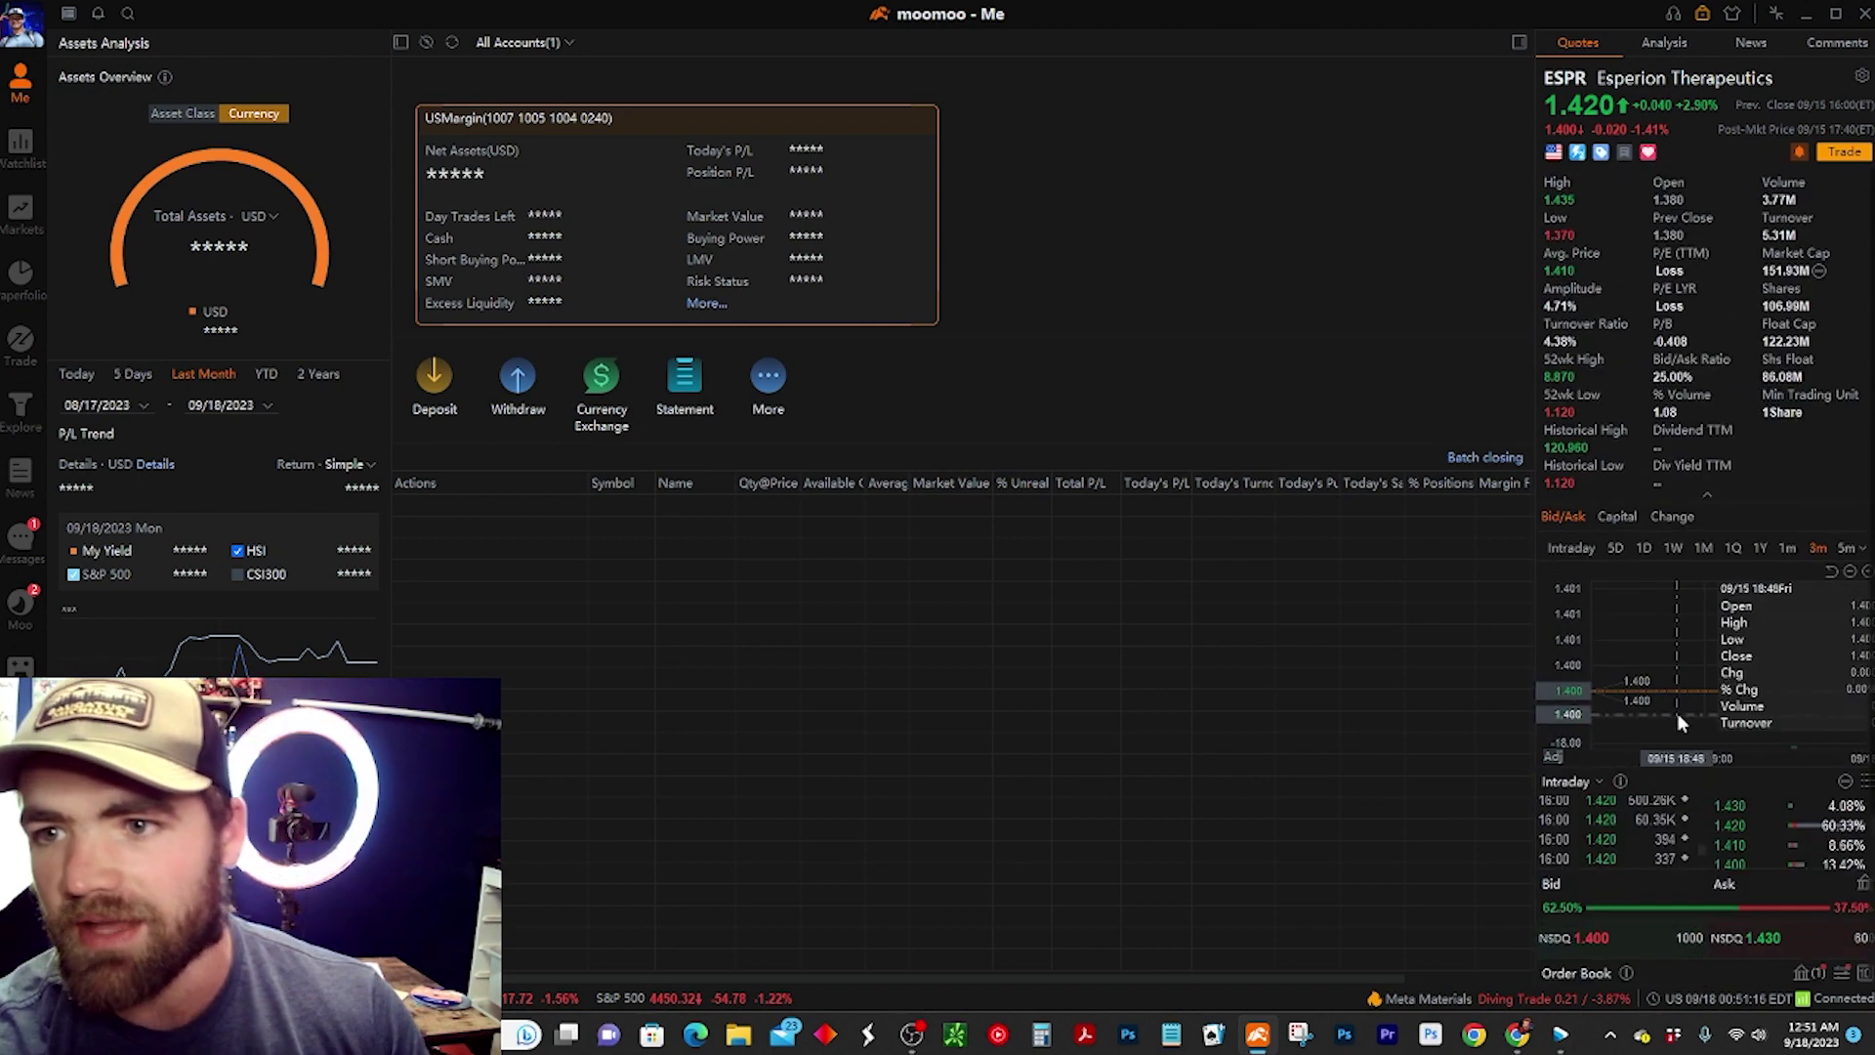
# Browse ESPR's Analysis, News and Comments tabs, return to Quotes, then go to the Watchlist page.
pyautogui.click(1663, 43)
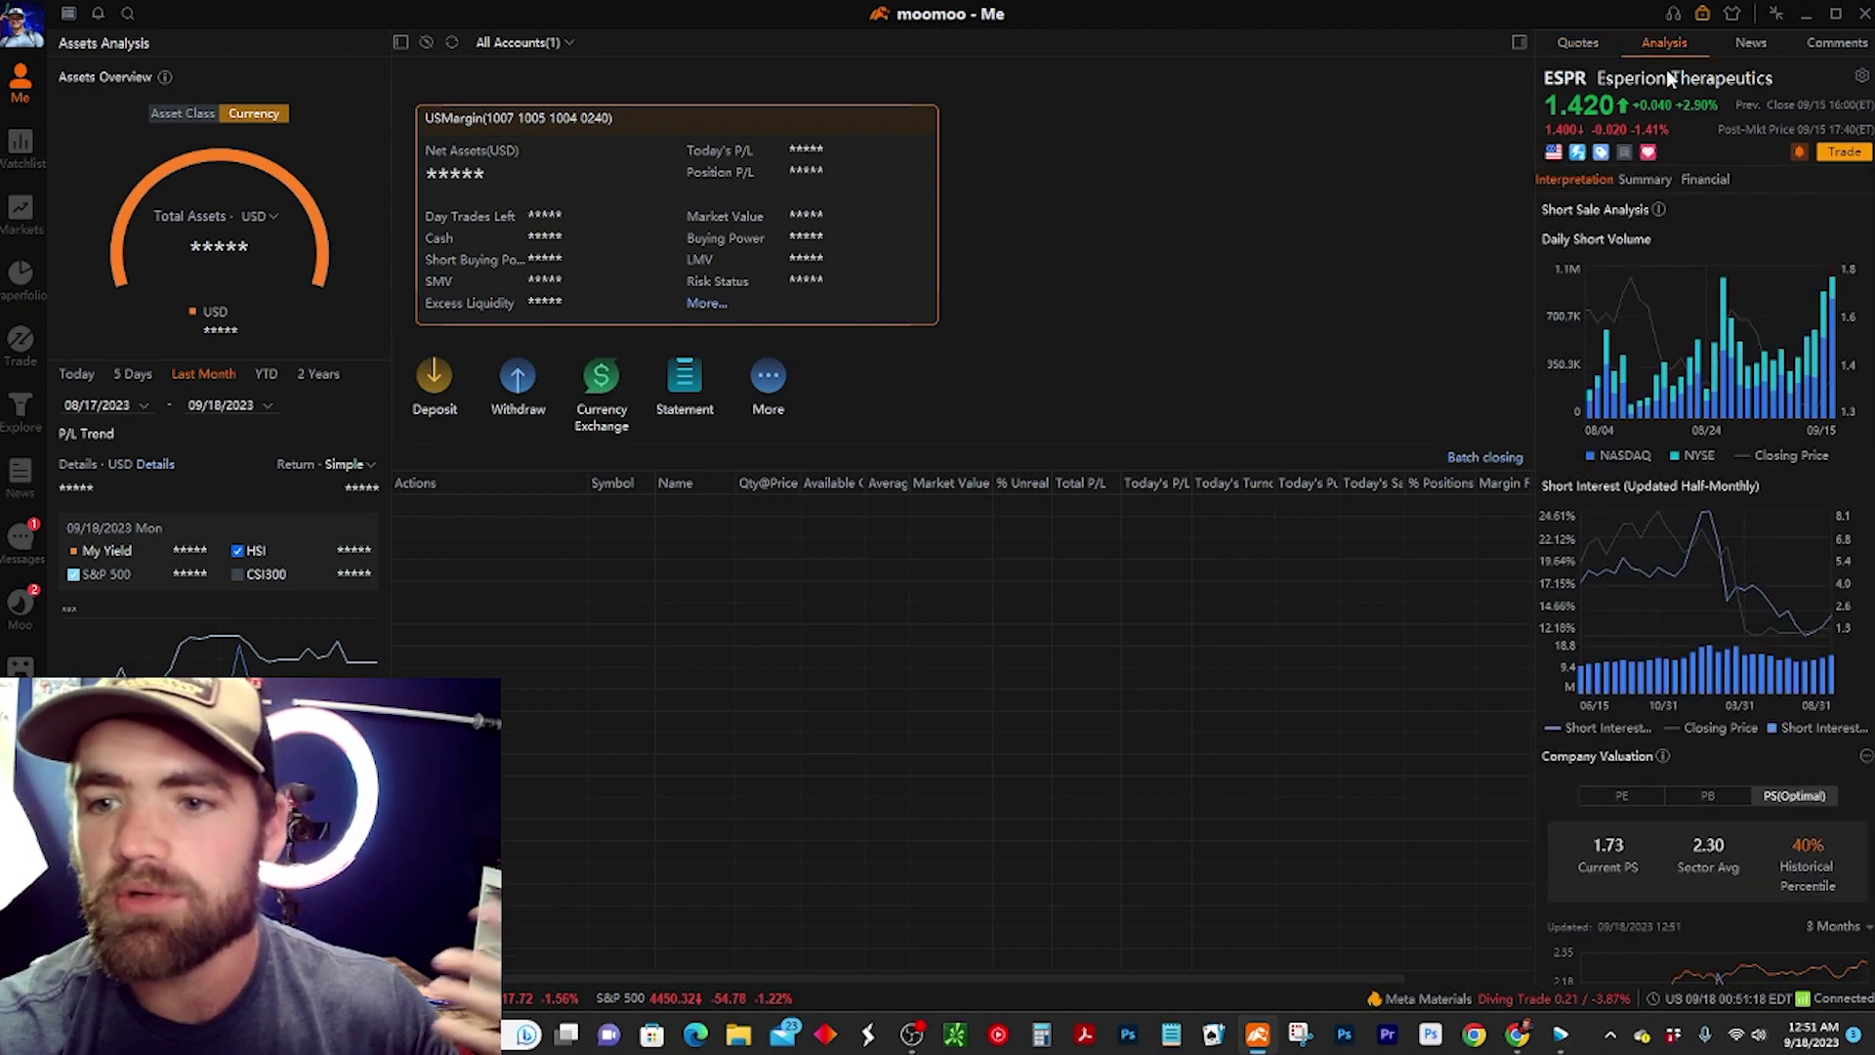
pyautogui.click(1750, 43)
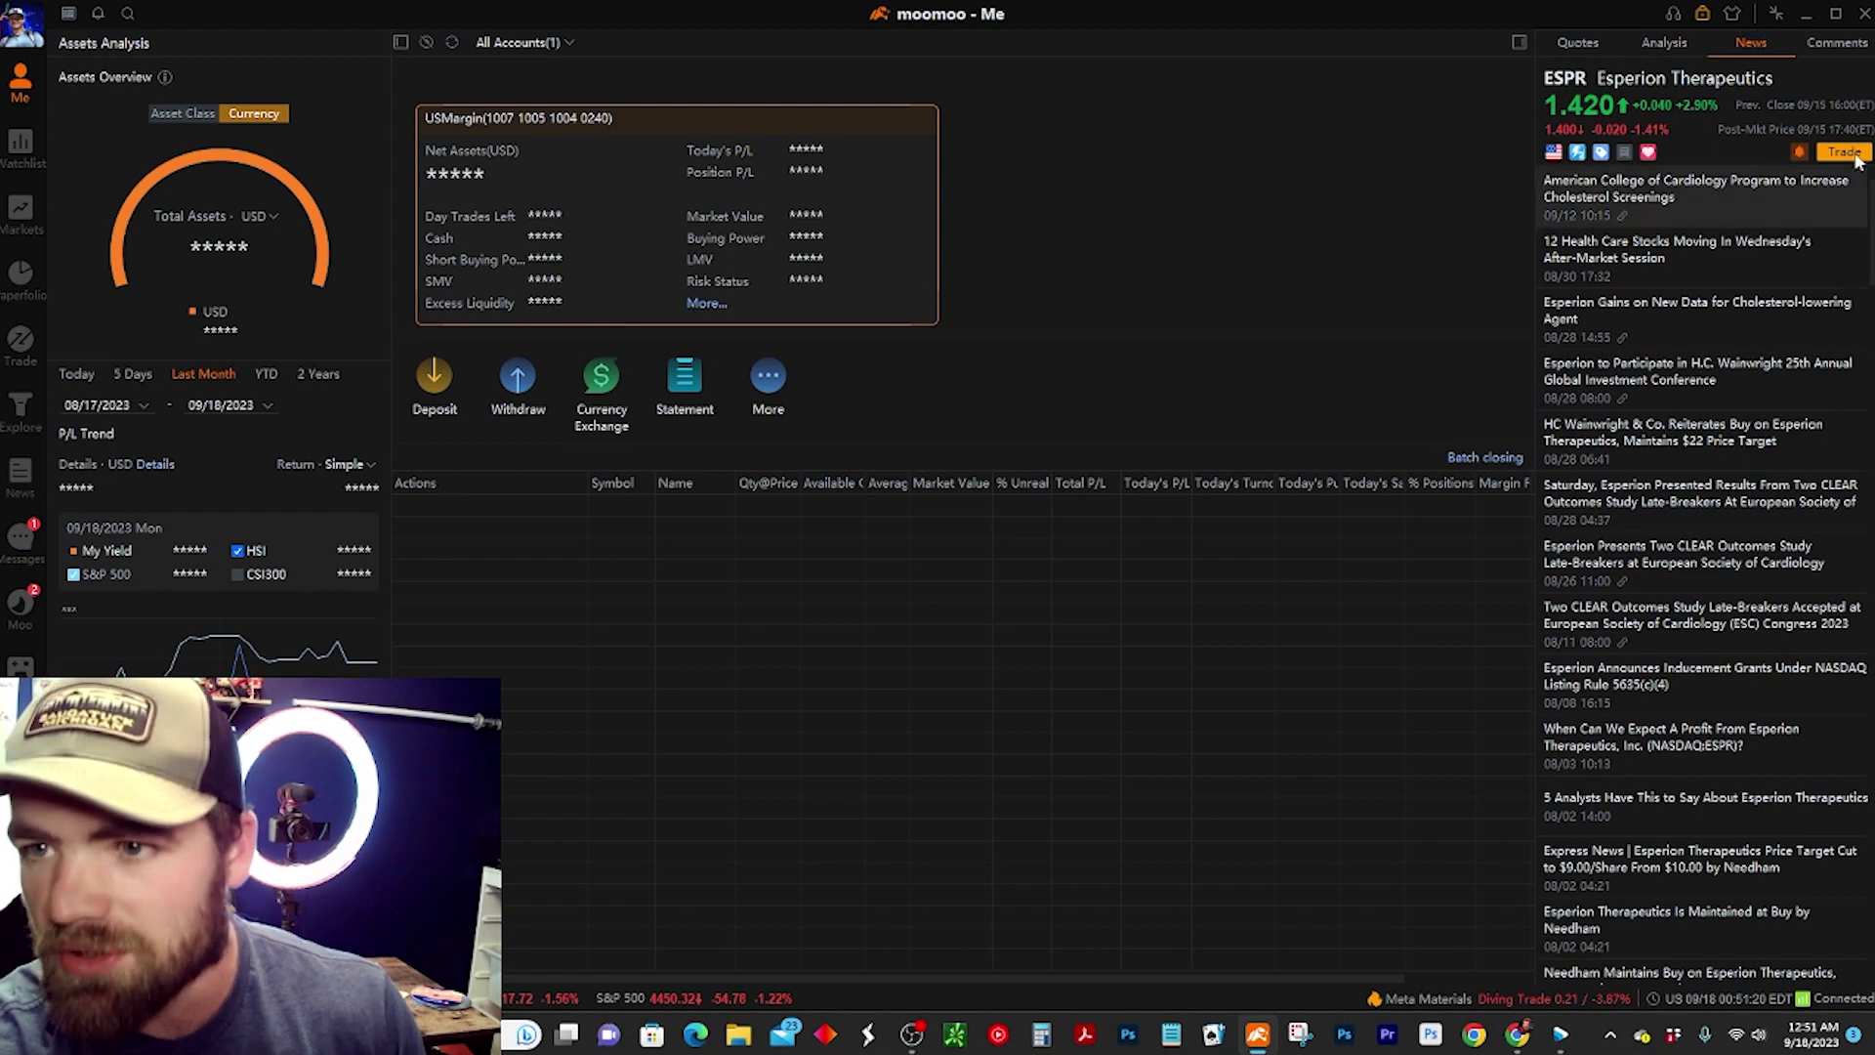
pyautogui.click(1838, 47)
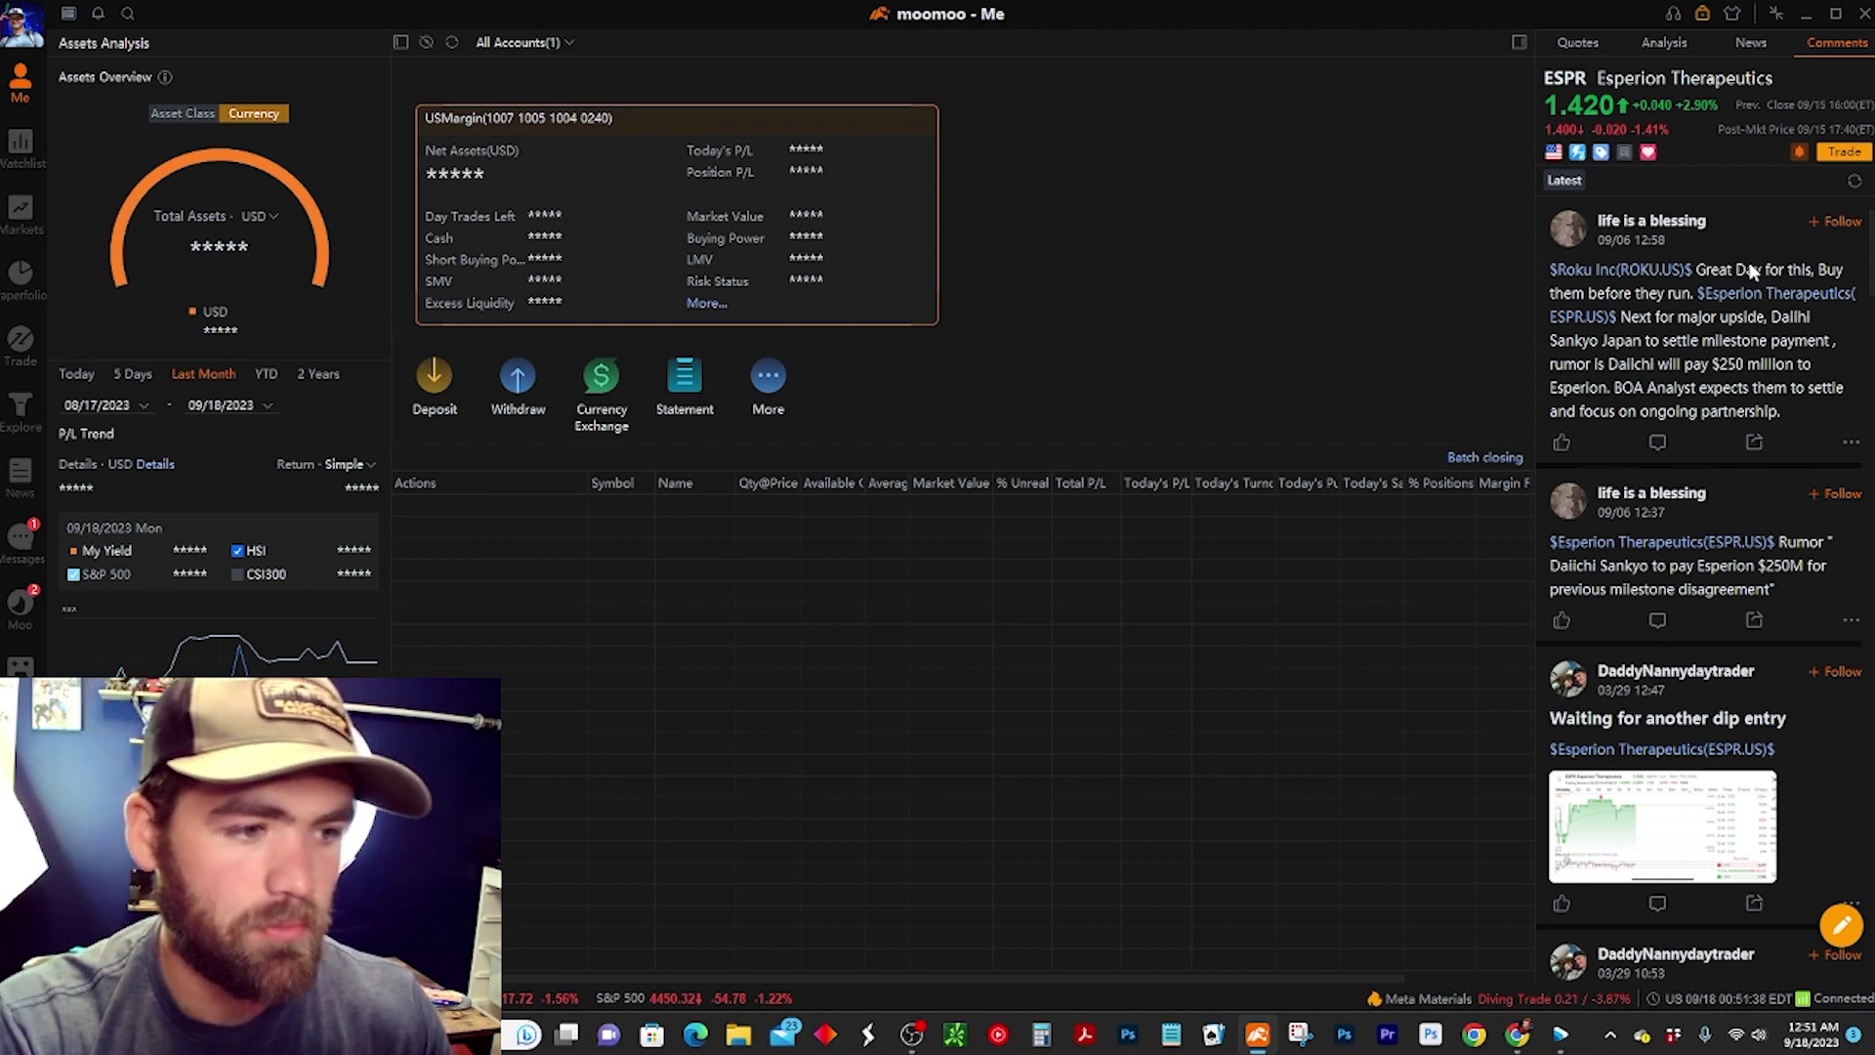
pyautogui.click(1578, 42)
pyautogui.click(1518, 42)
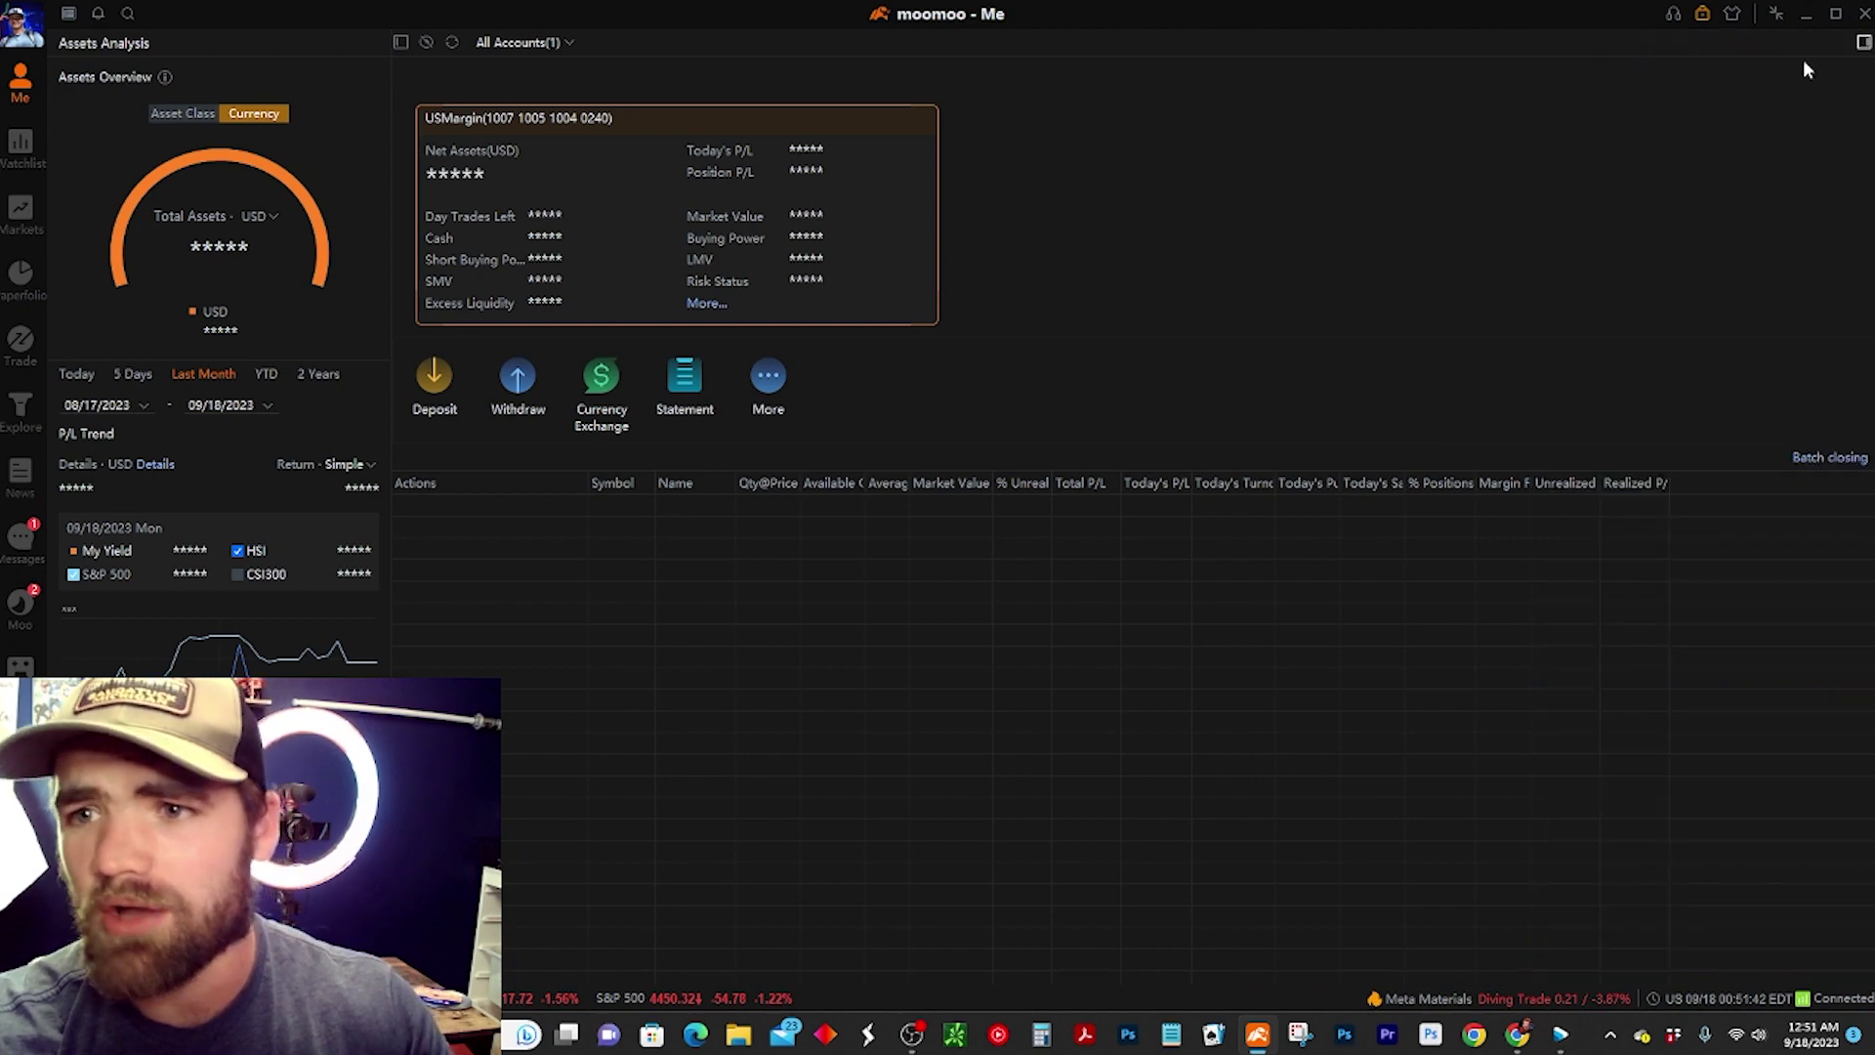
pyautogui.click(1863, 45)
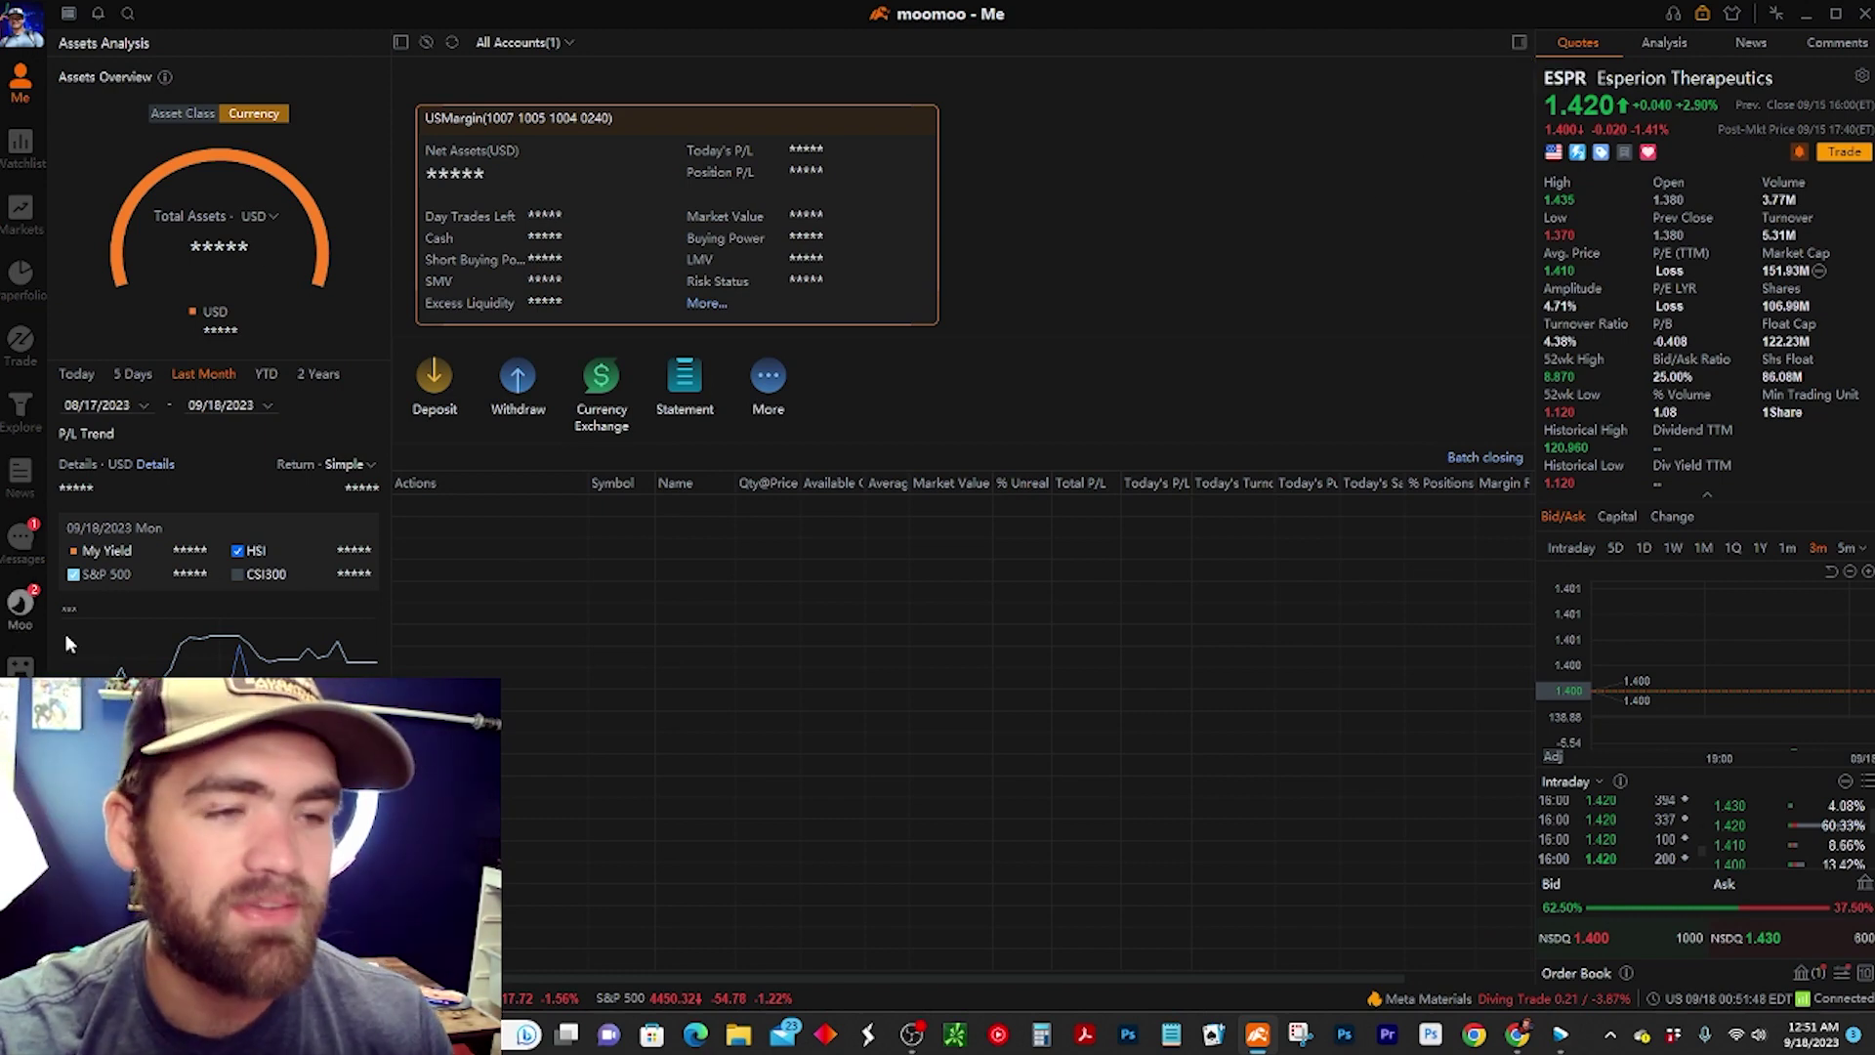
pyautogui.click(19, 147)
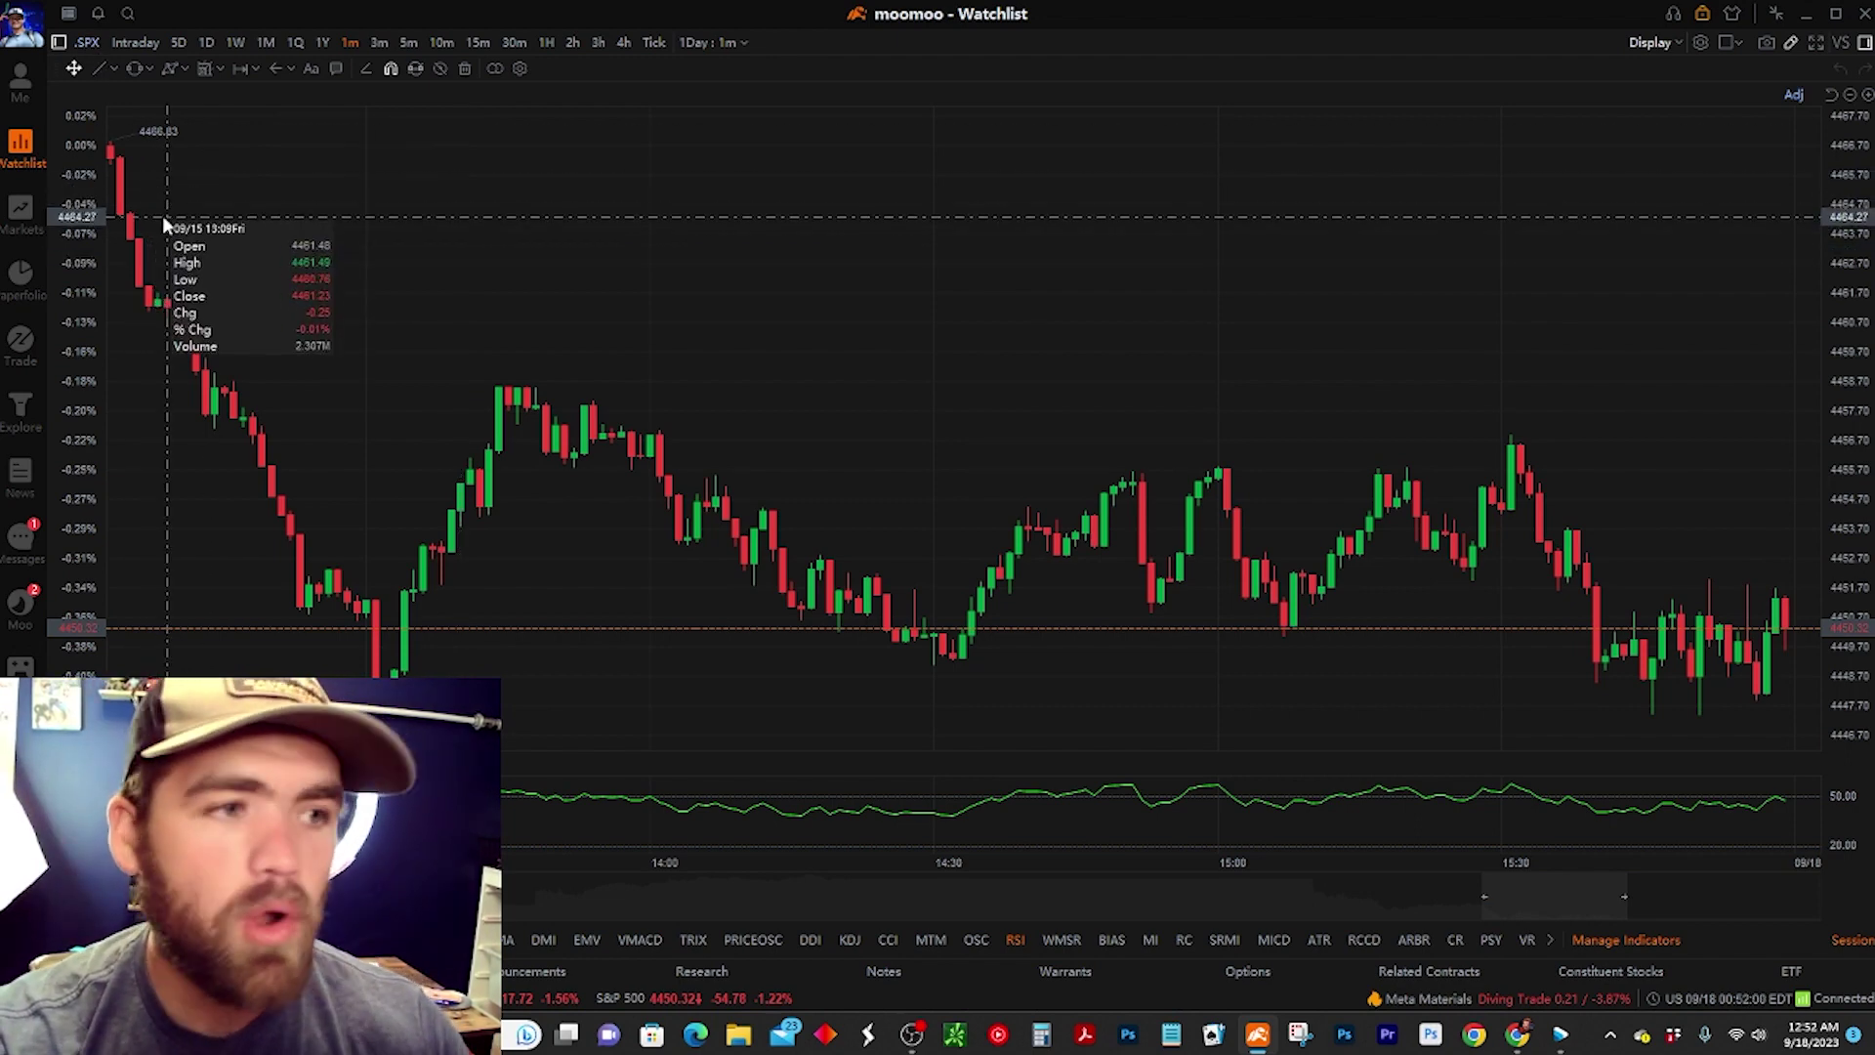
# Search for 'aapl' and load AAPL on the Watchlist chart.
pyautogui.click(128, 15)
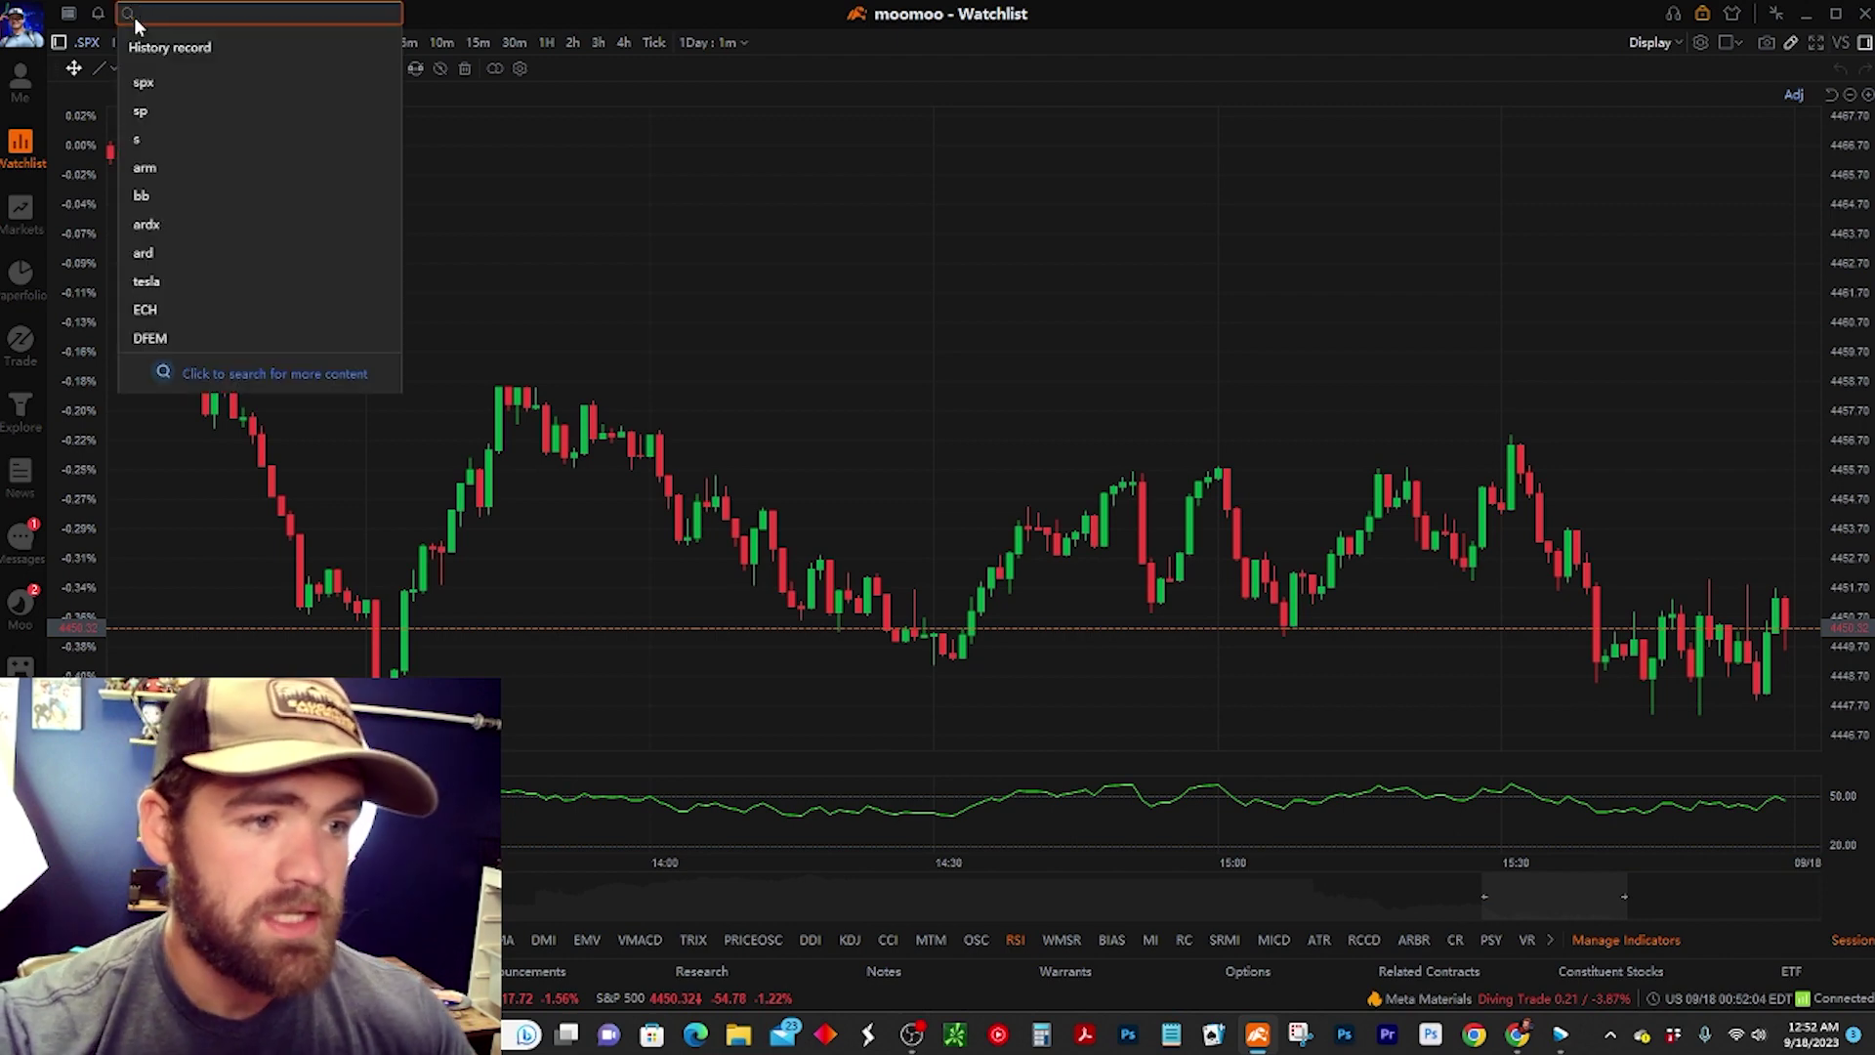
pyautogui.write('aapl')
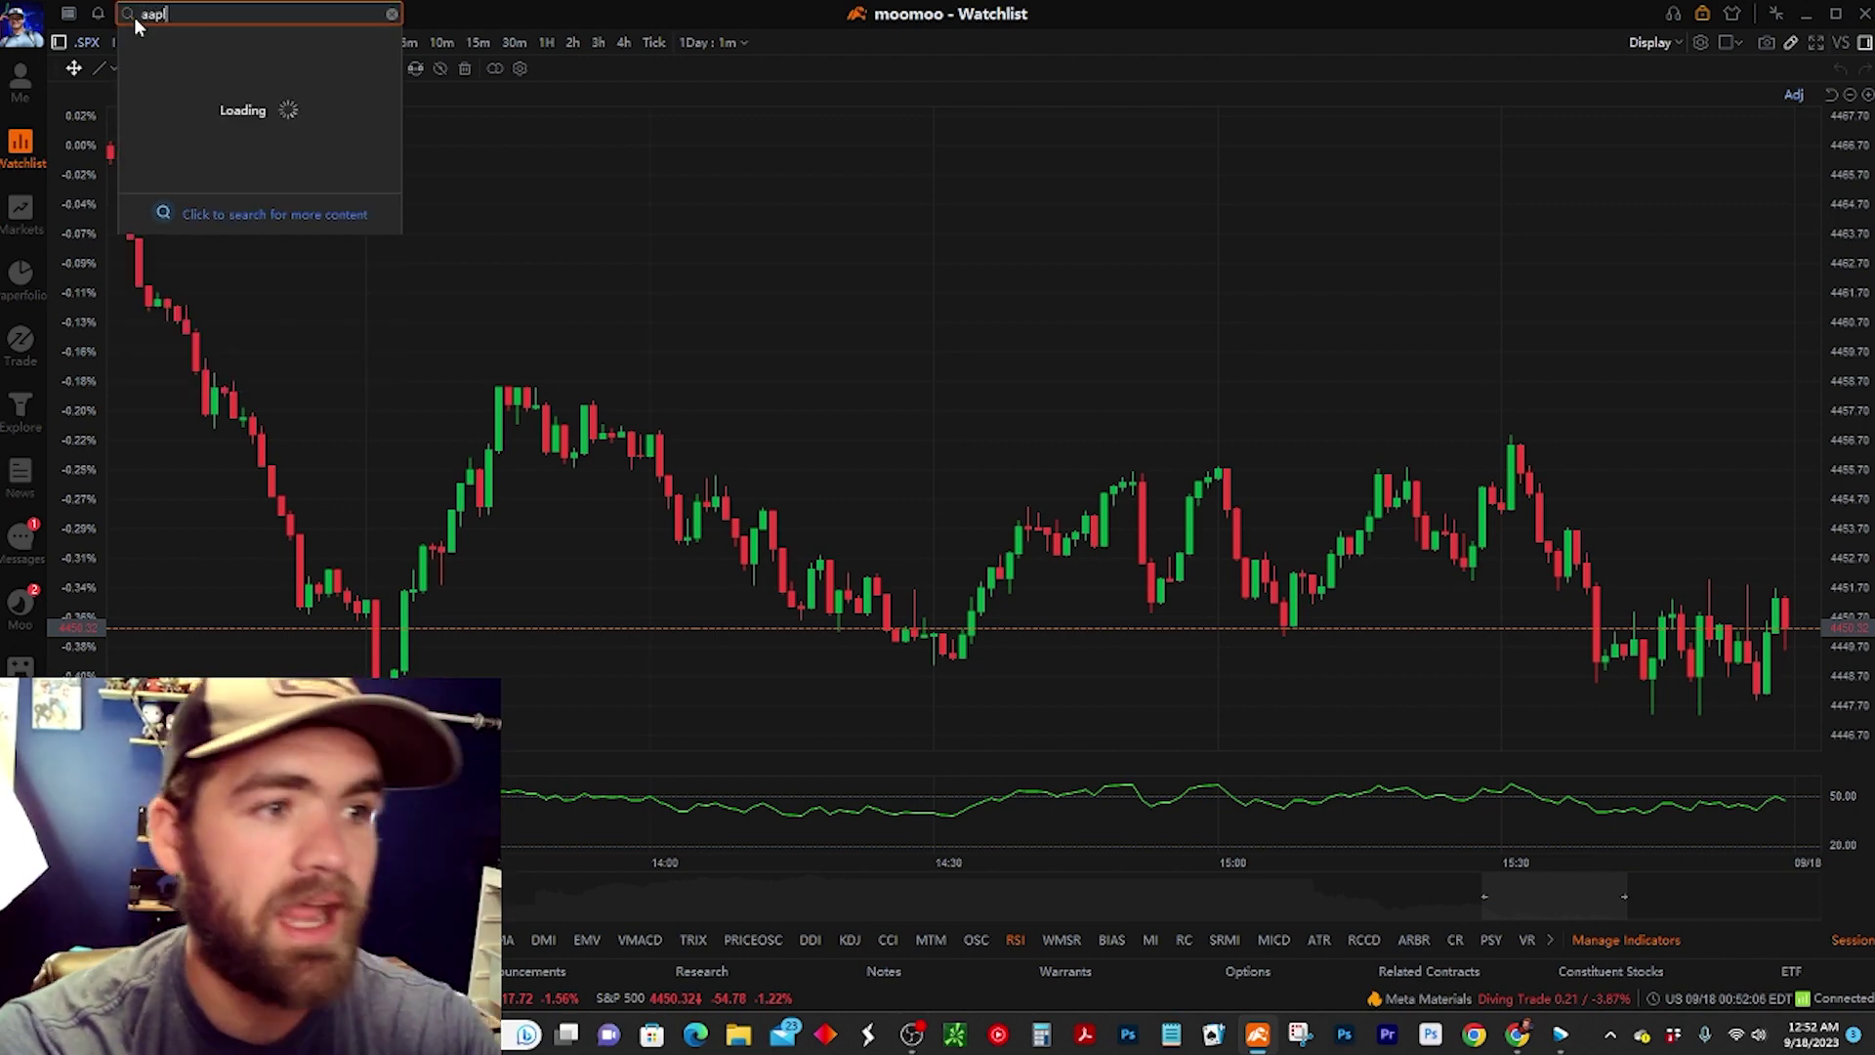
pyautogui.click(240, 57)
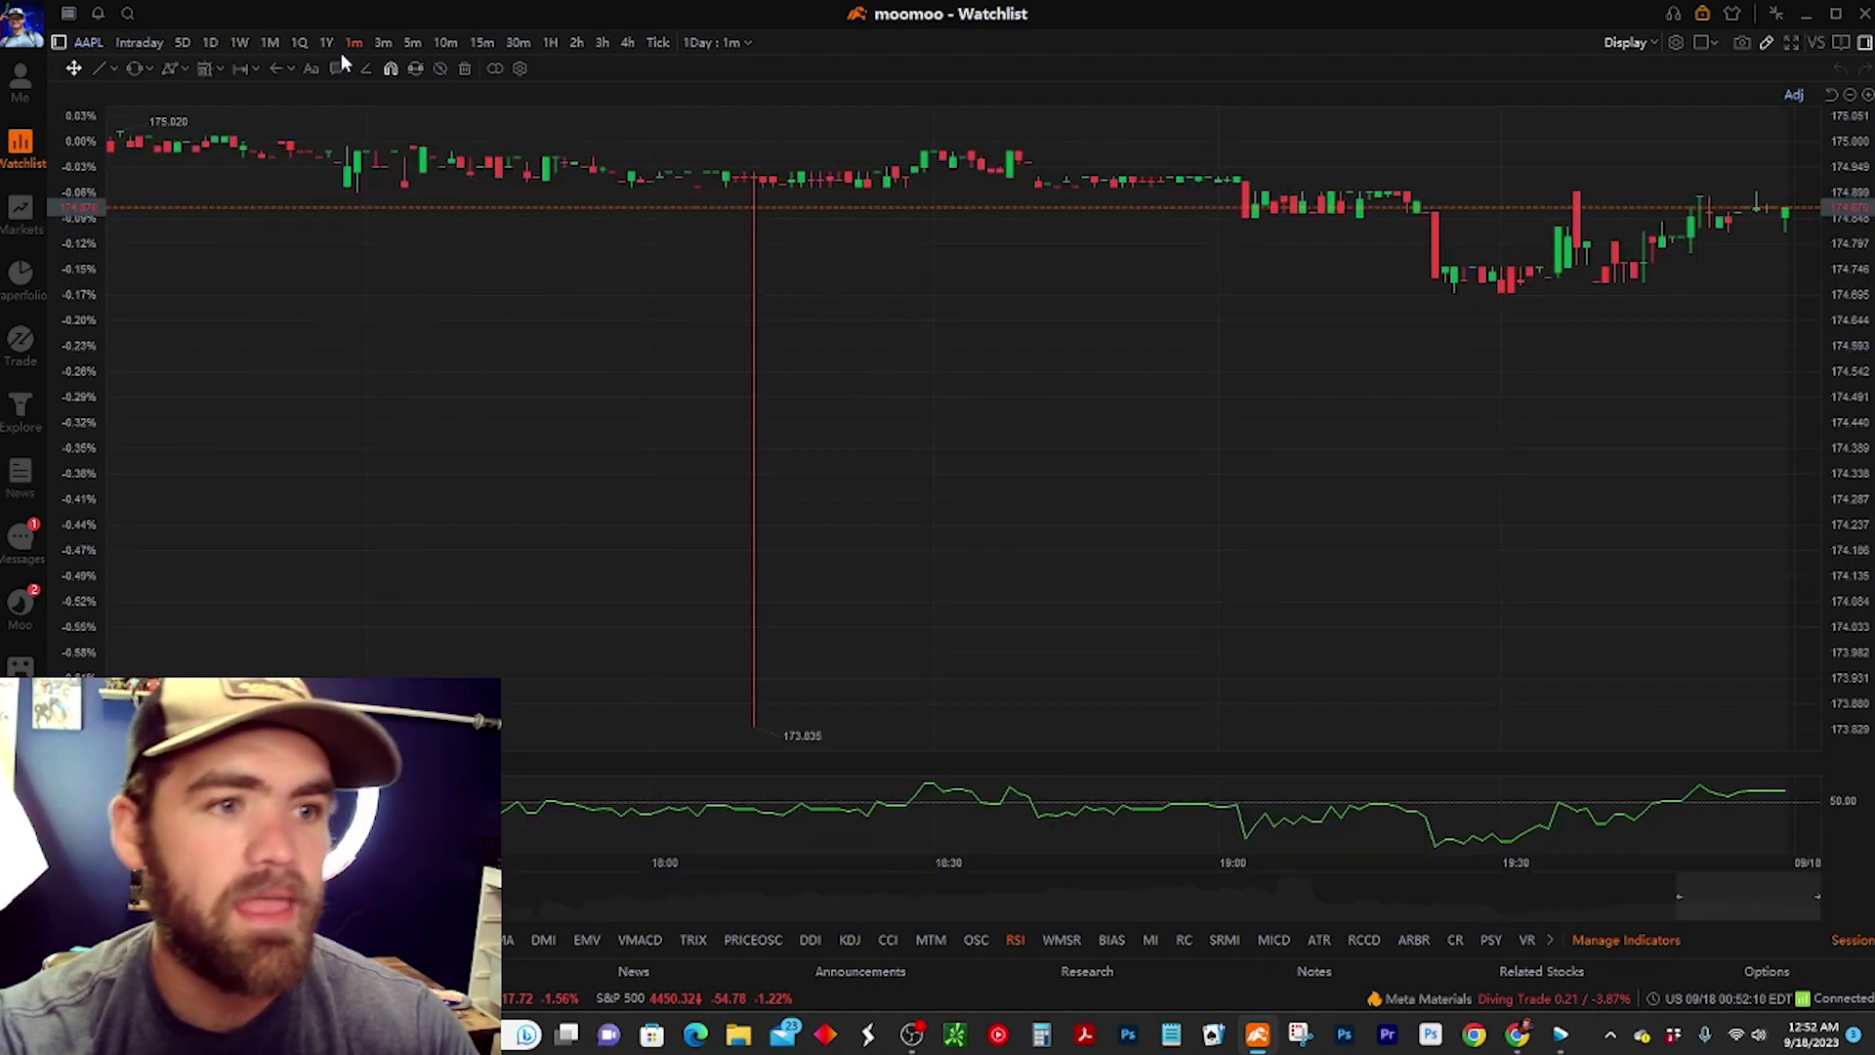
# Step the AAPL chart through 5-day, daily, weekly and minute timeframes, ending on 30-minute candles.
pyautogui.click(185, 38)
pyautogui.click(207, 42)
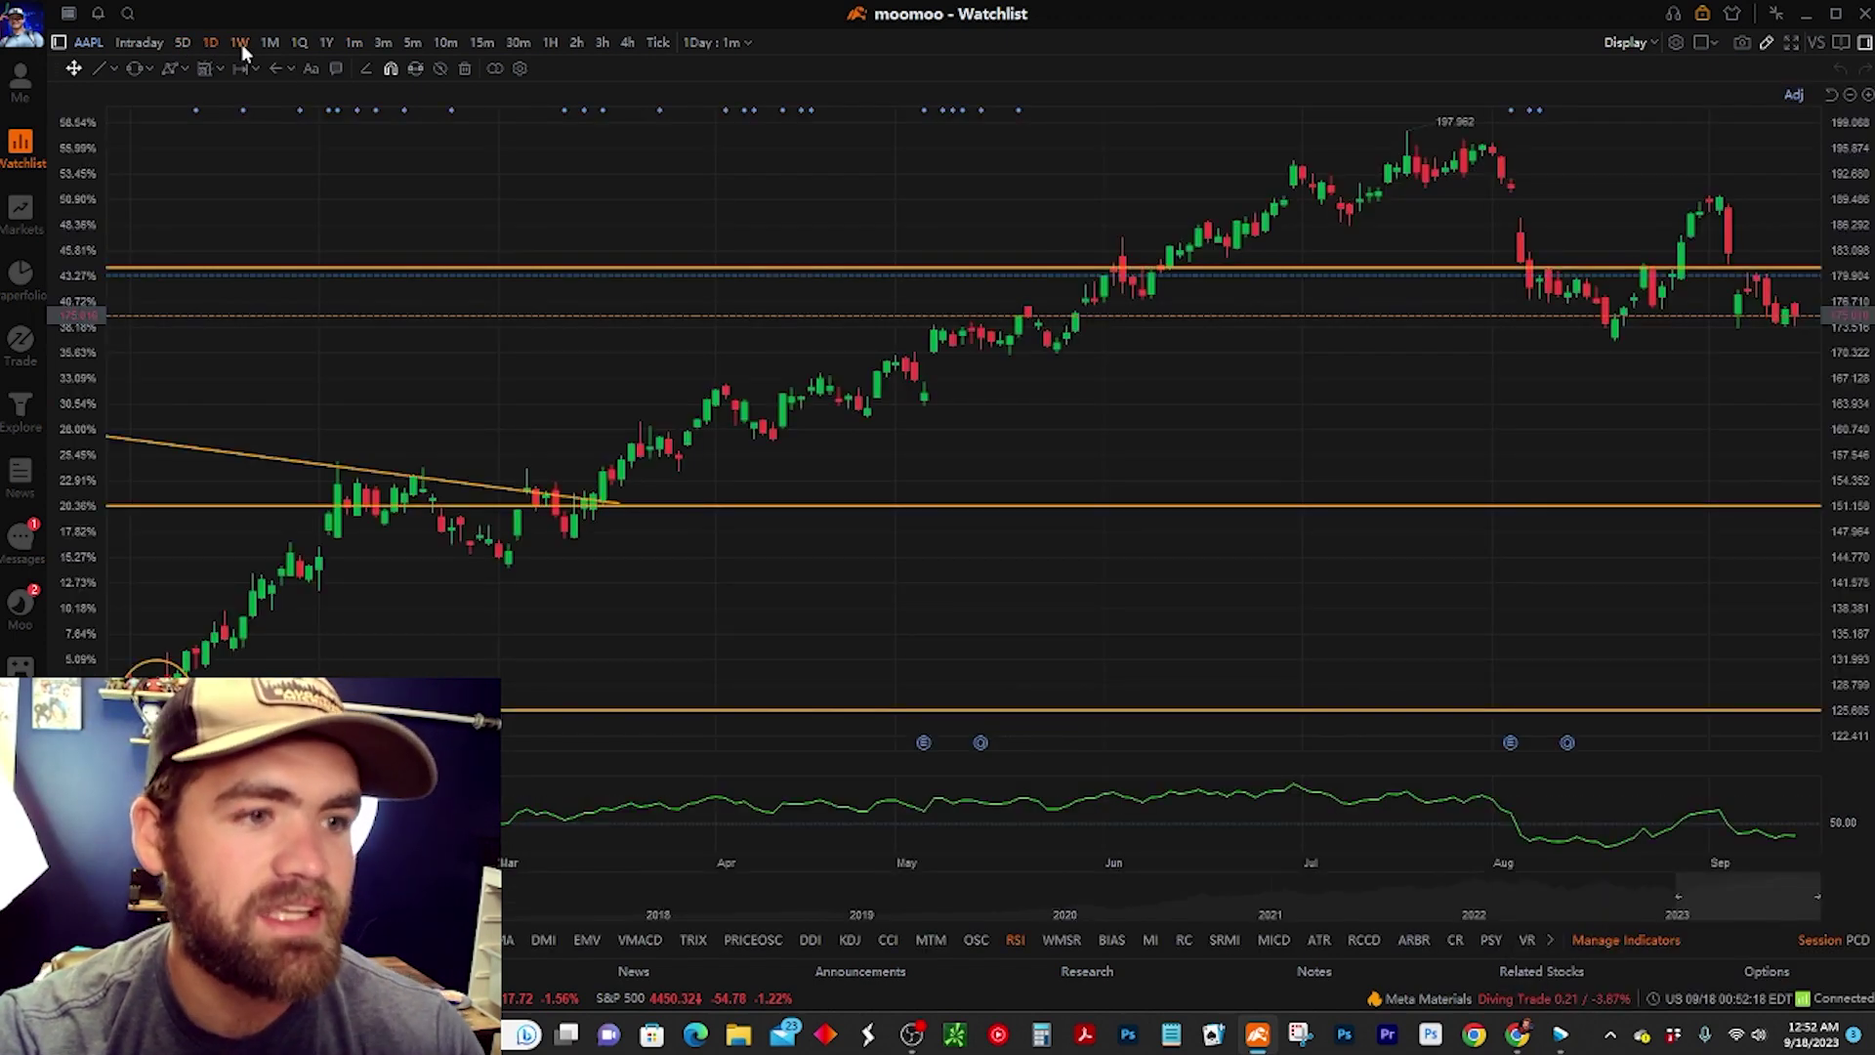
pyautogui.click(241, 43)
pyautogui.click(269, 43)
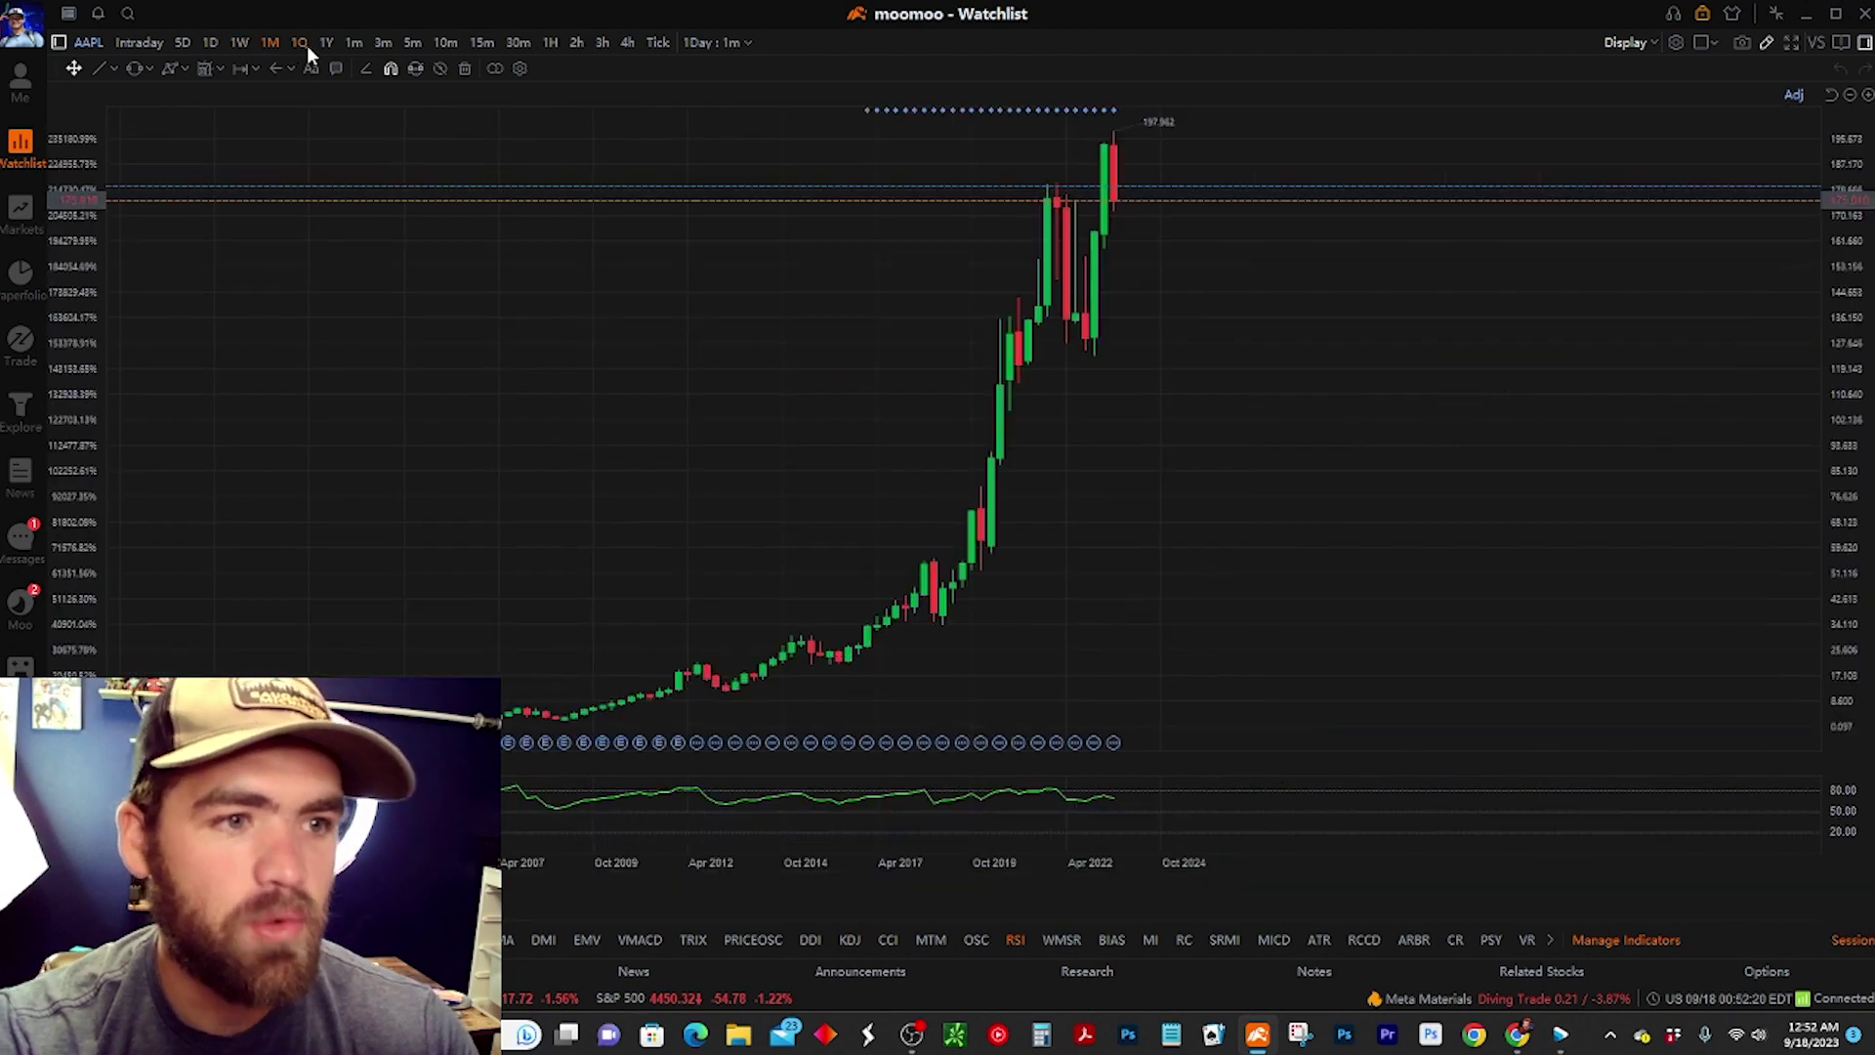
pyautogui.click(299, 43)
pyautogui.click(328, 43)
pyautogui.click(352, 43)
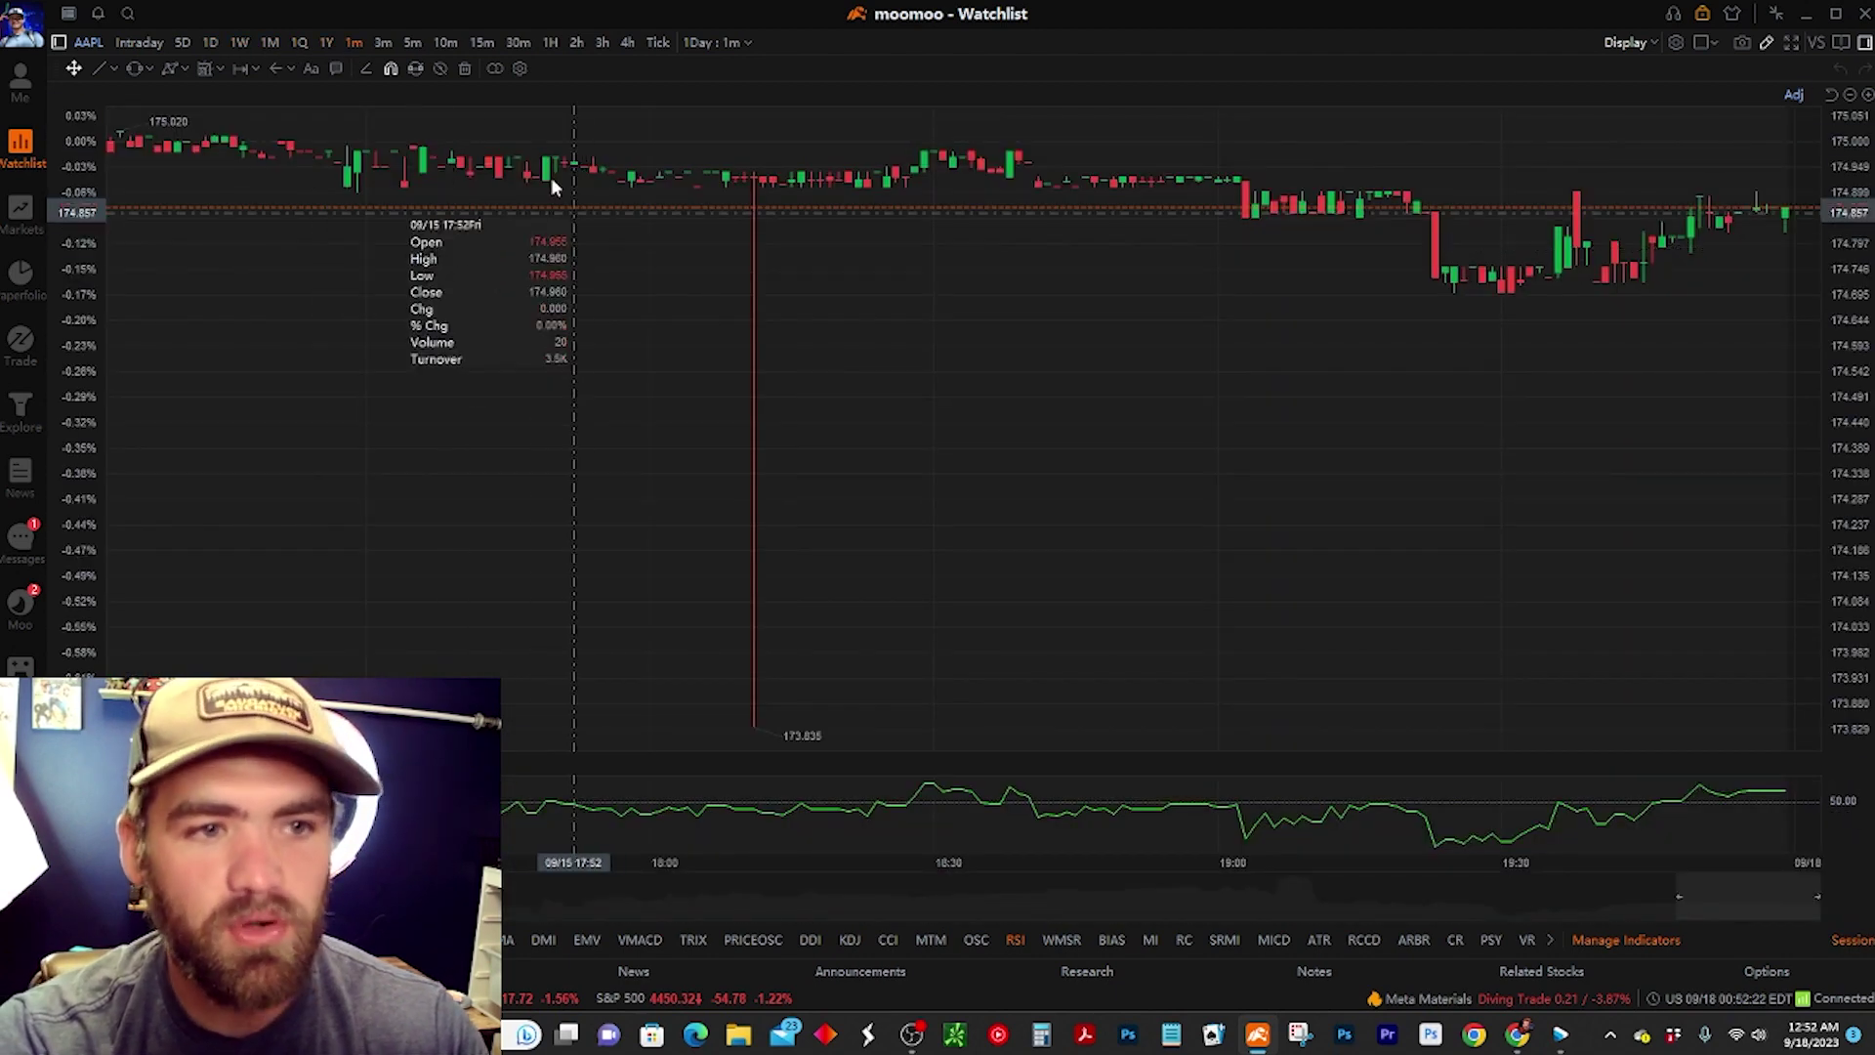
pyautogui.click(383, 43)
pyautogui.click(412, 43)
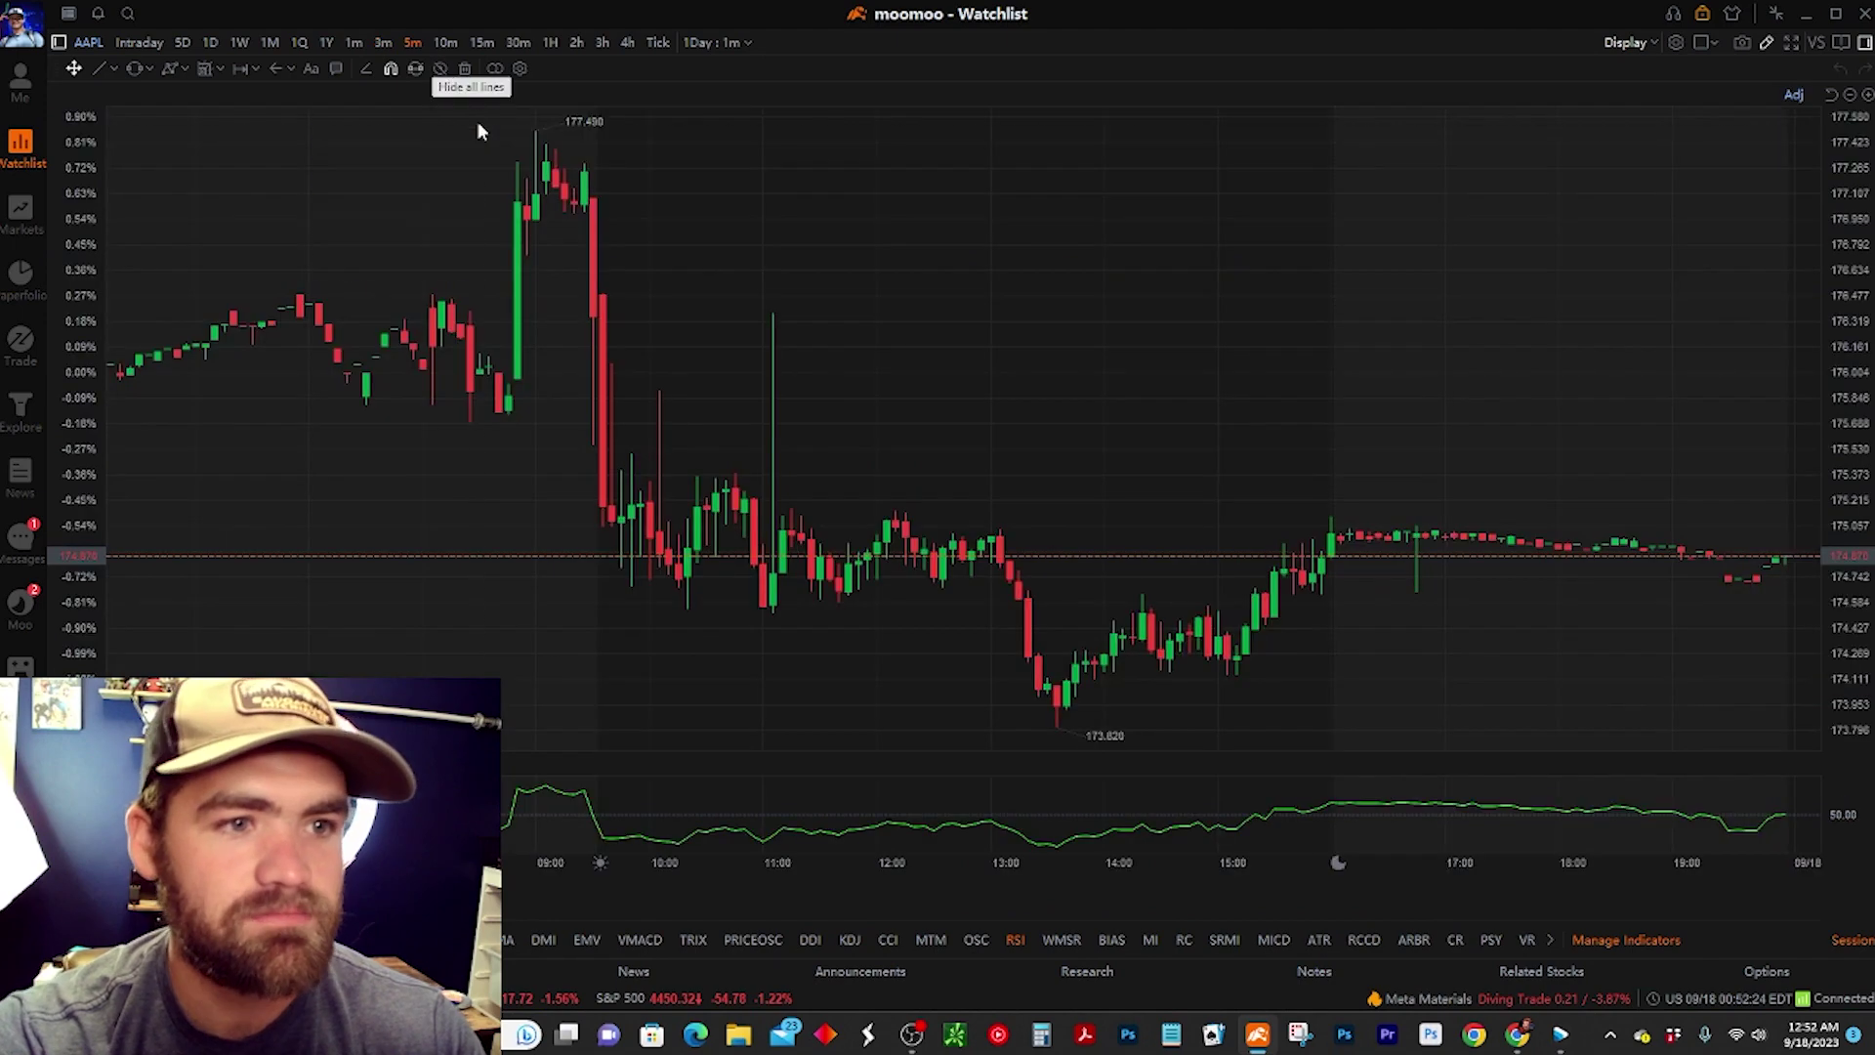
pyautogui.click(446, 43)
pyautogui.click(481, 43)
pyautogui.click(517, 43)
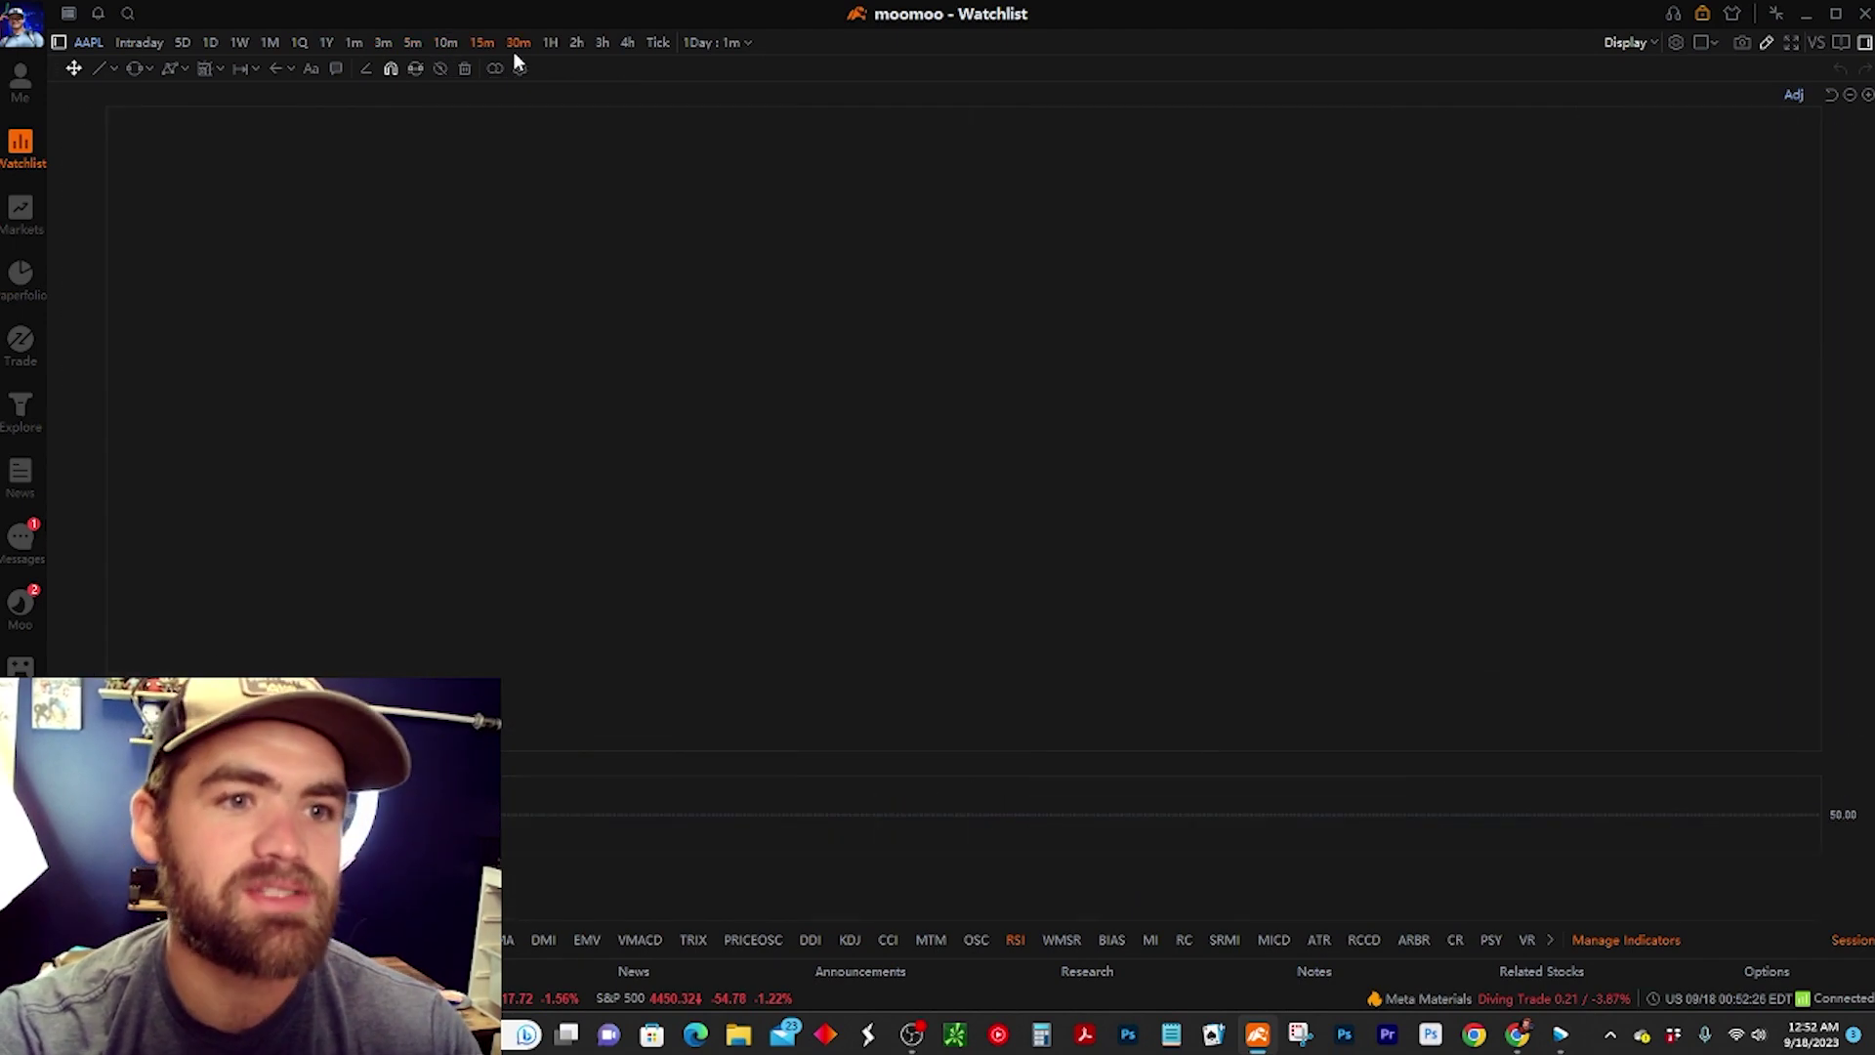
pyautogui.click(748, 44)
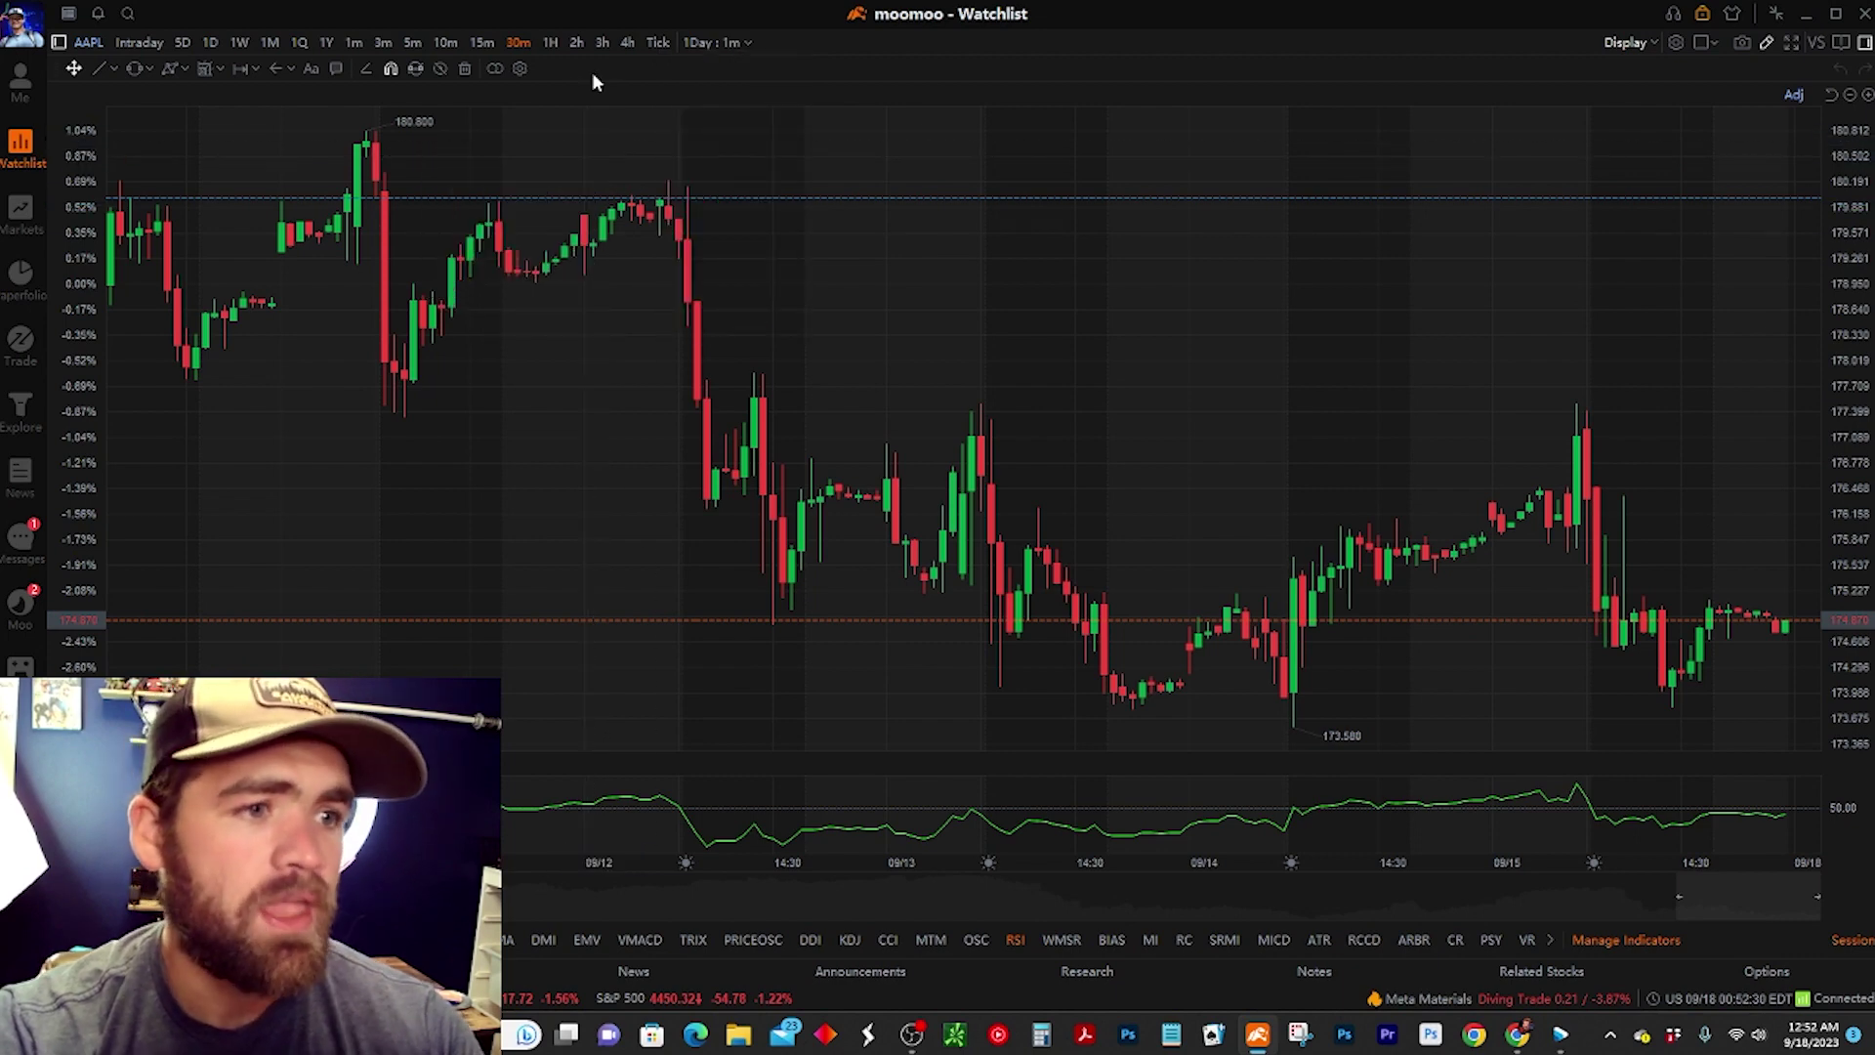
# Draw a descending trend line from the 180.800 high past the later peak.
pyautogui.click(114, 69)
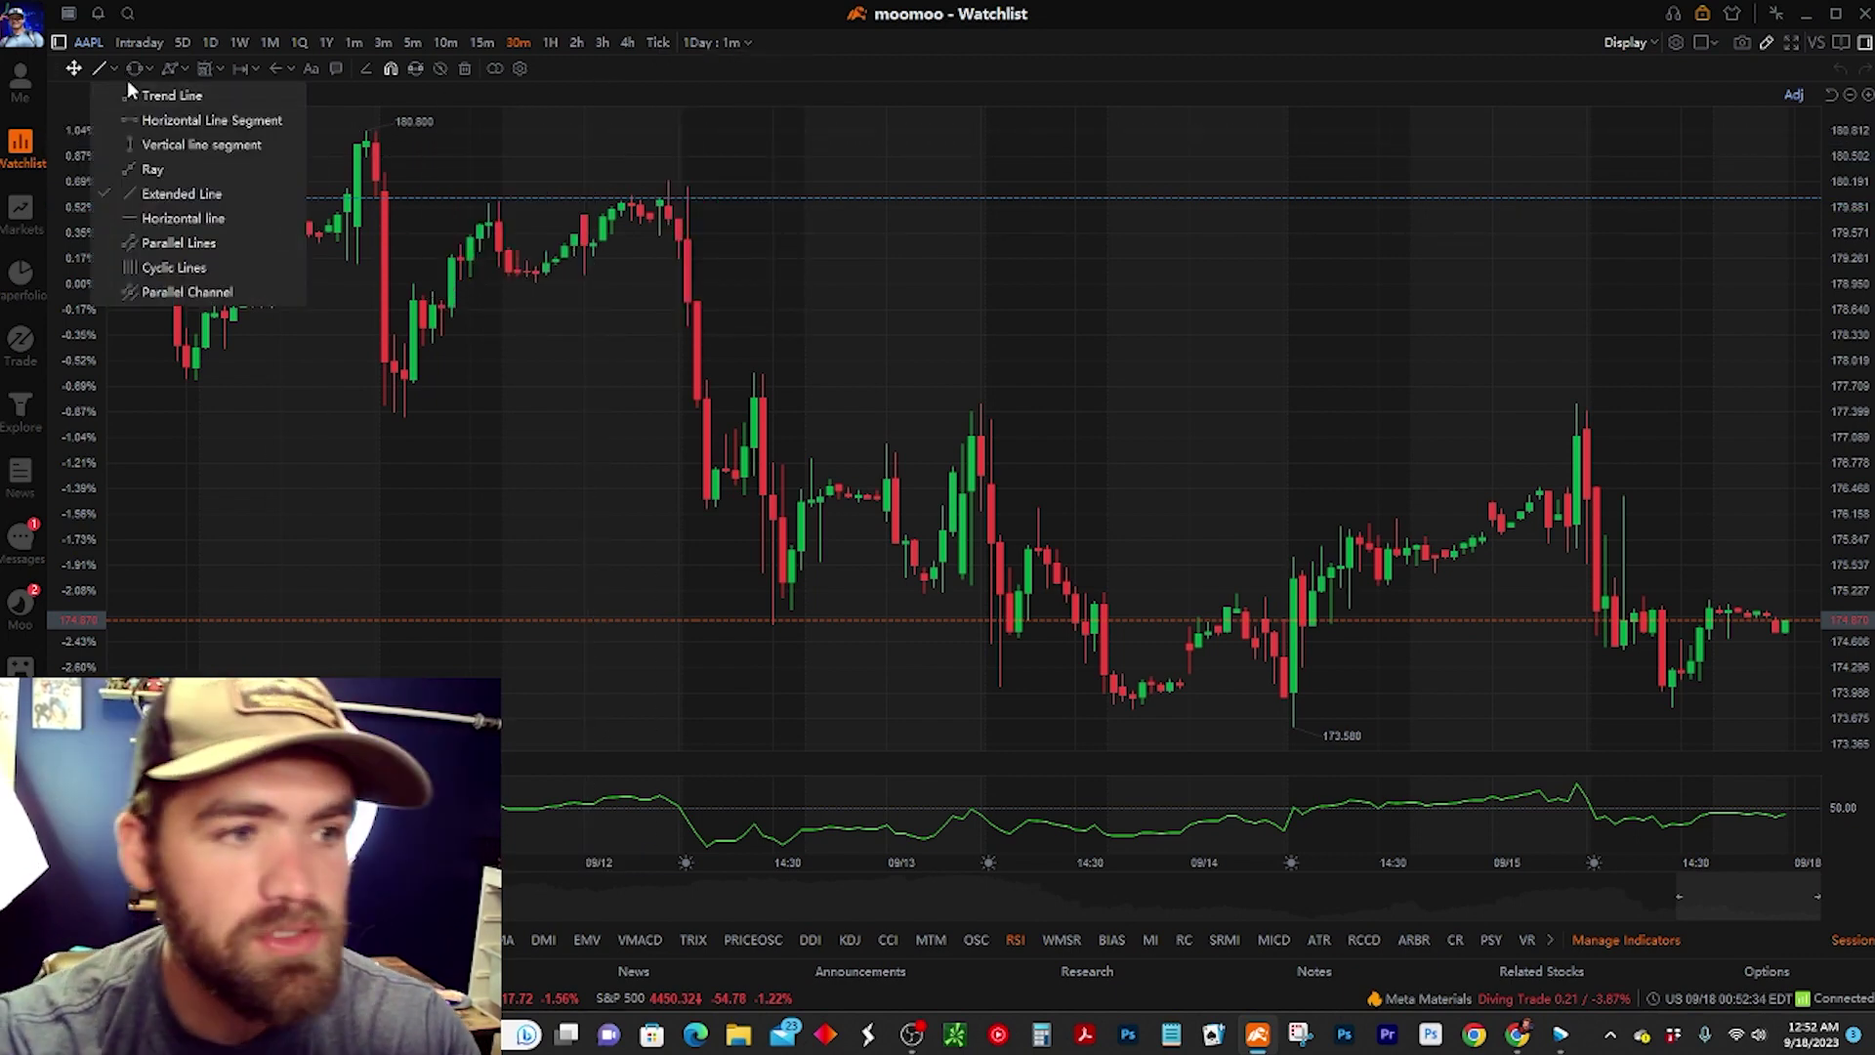
pyautogui.click(186, 95)
pyautogui.click(388, 147)
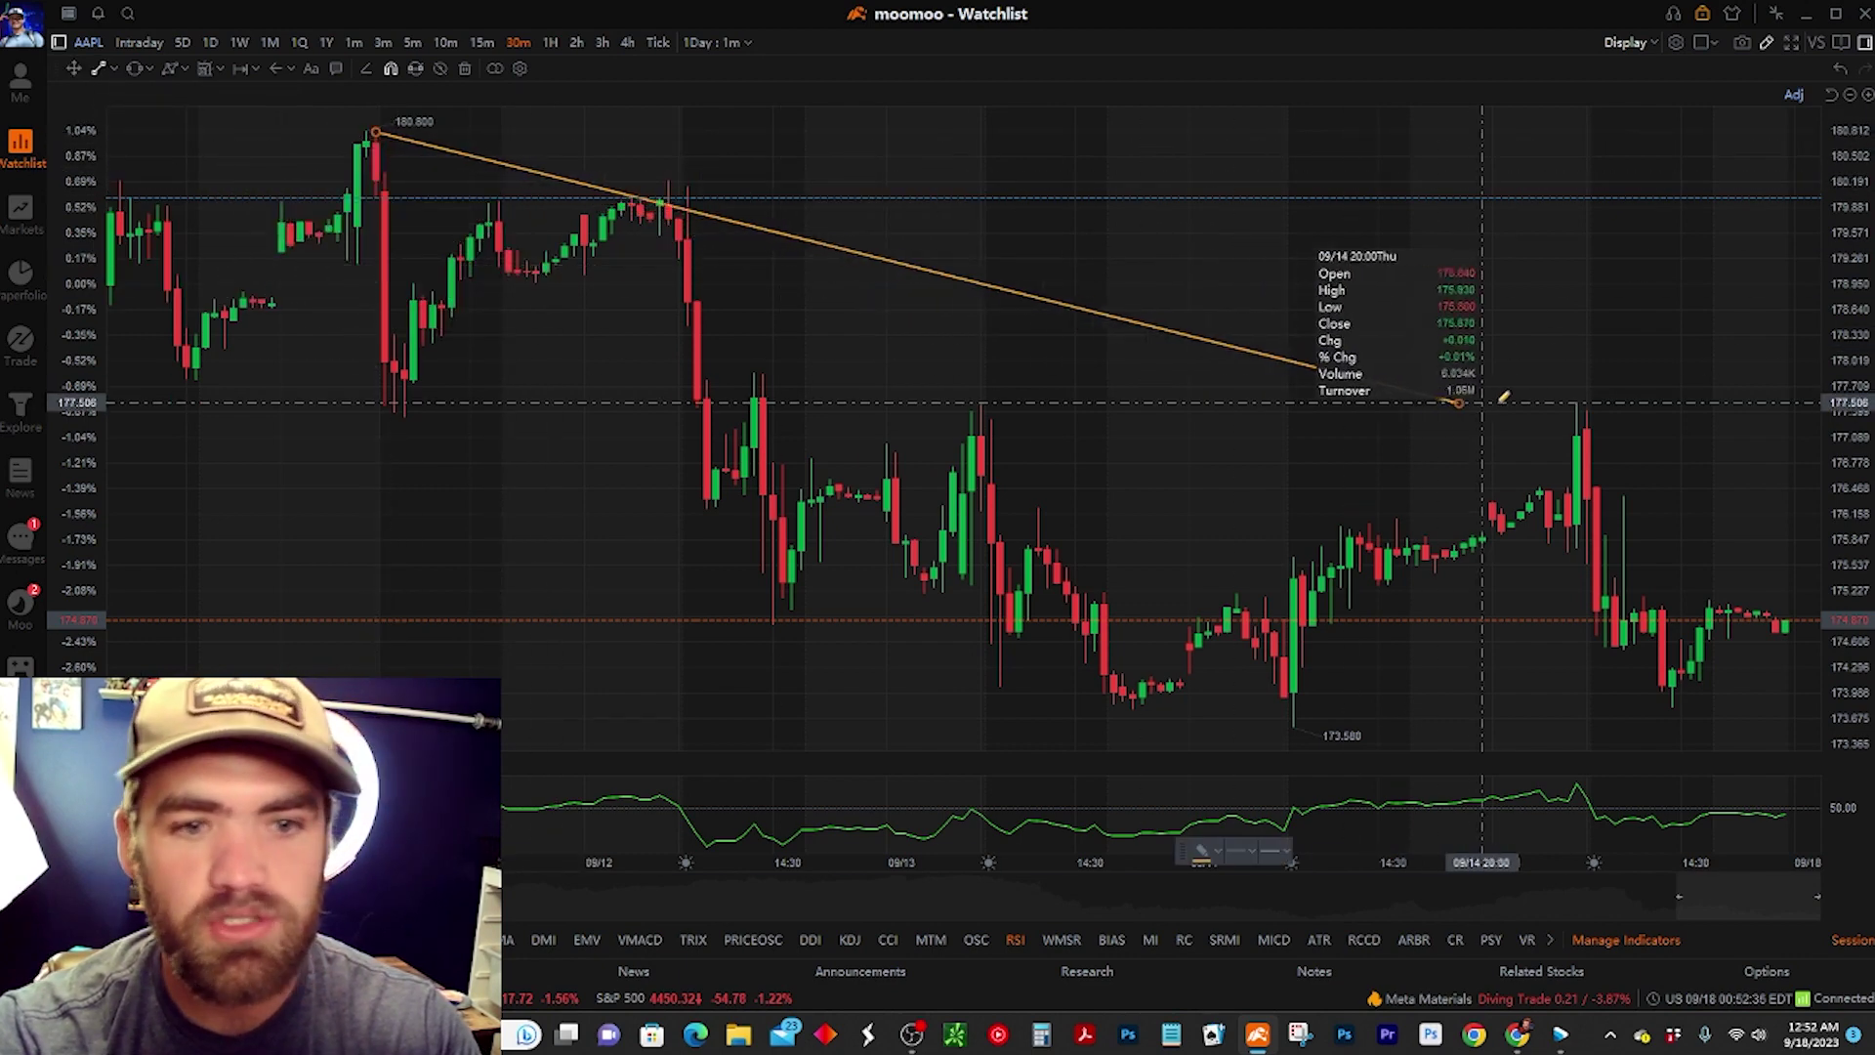
pyautogui.click(1672, 425)
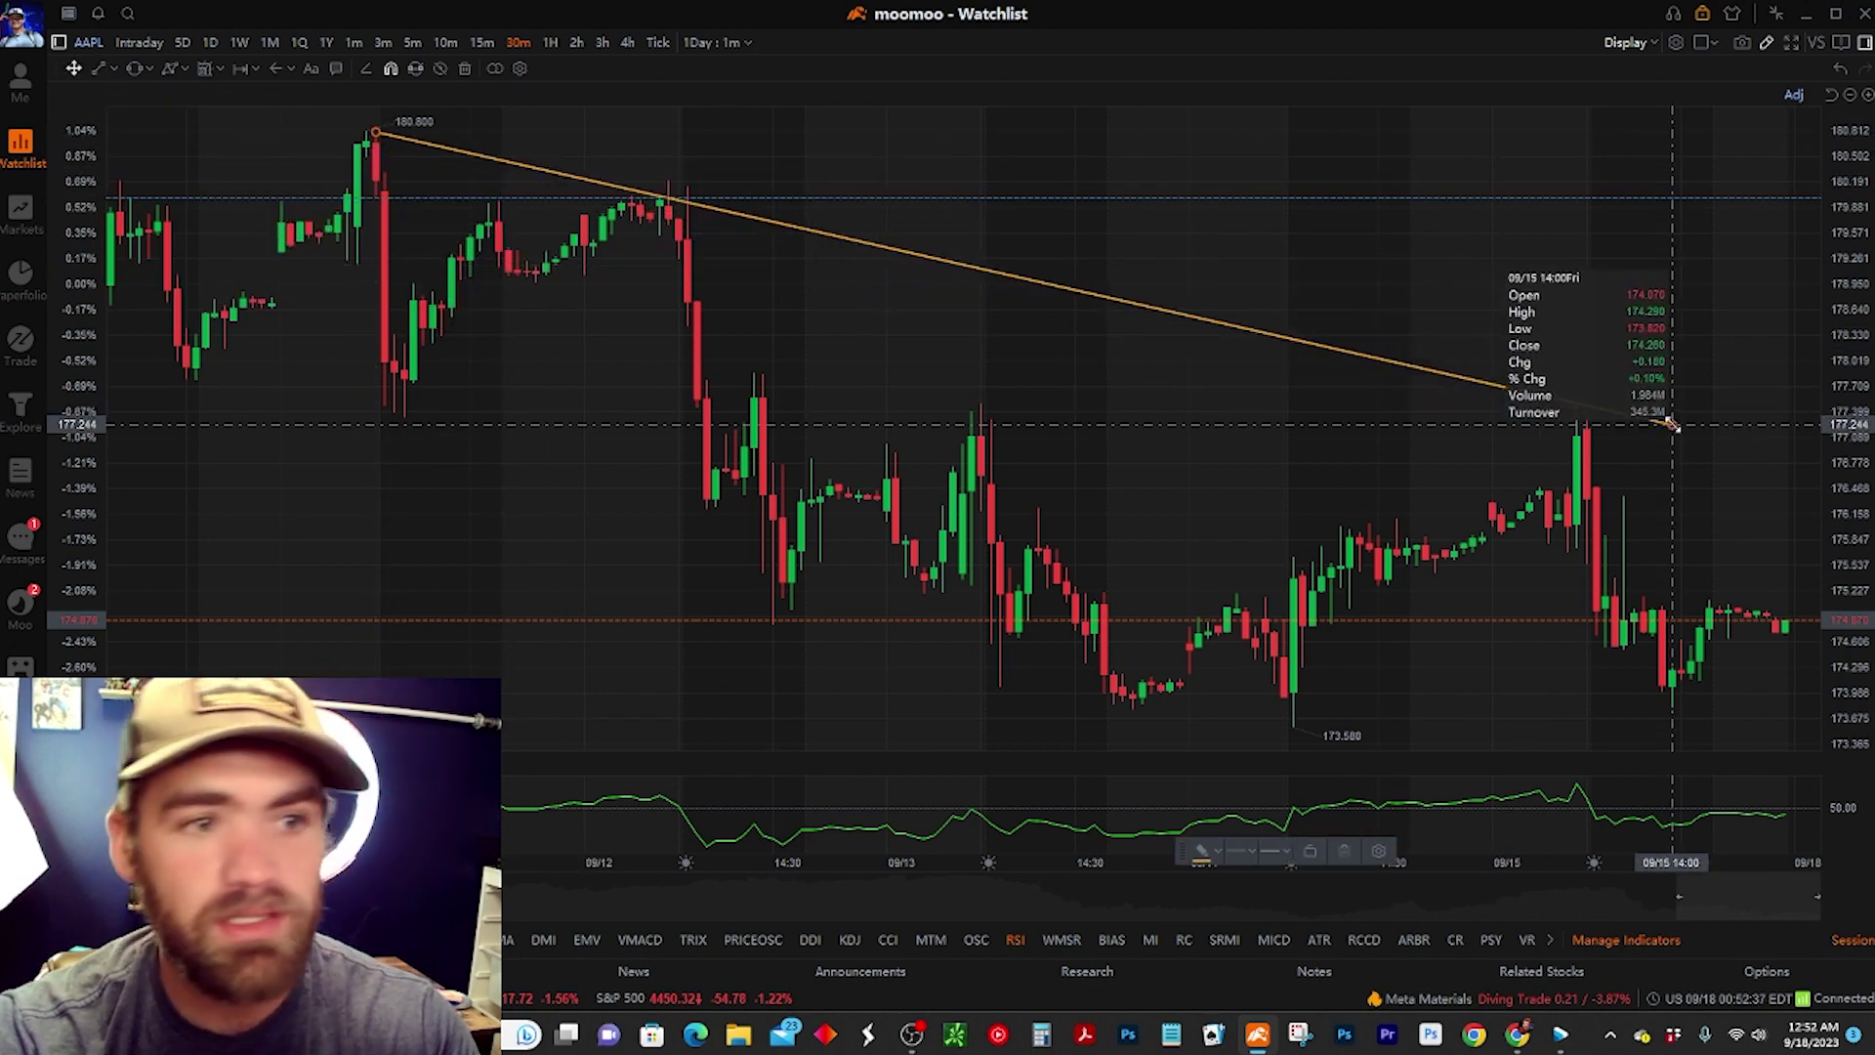
# Add a horizontal line segment at the left low and a full horizontal line across the chart.
pyautogui.click(115, 68)
pyautogui.click(143, 121)
pyautogui.click(145, 386)
pyautogui.click(994, 387)
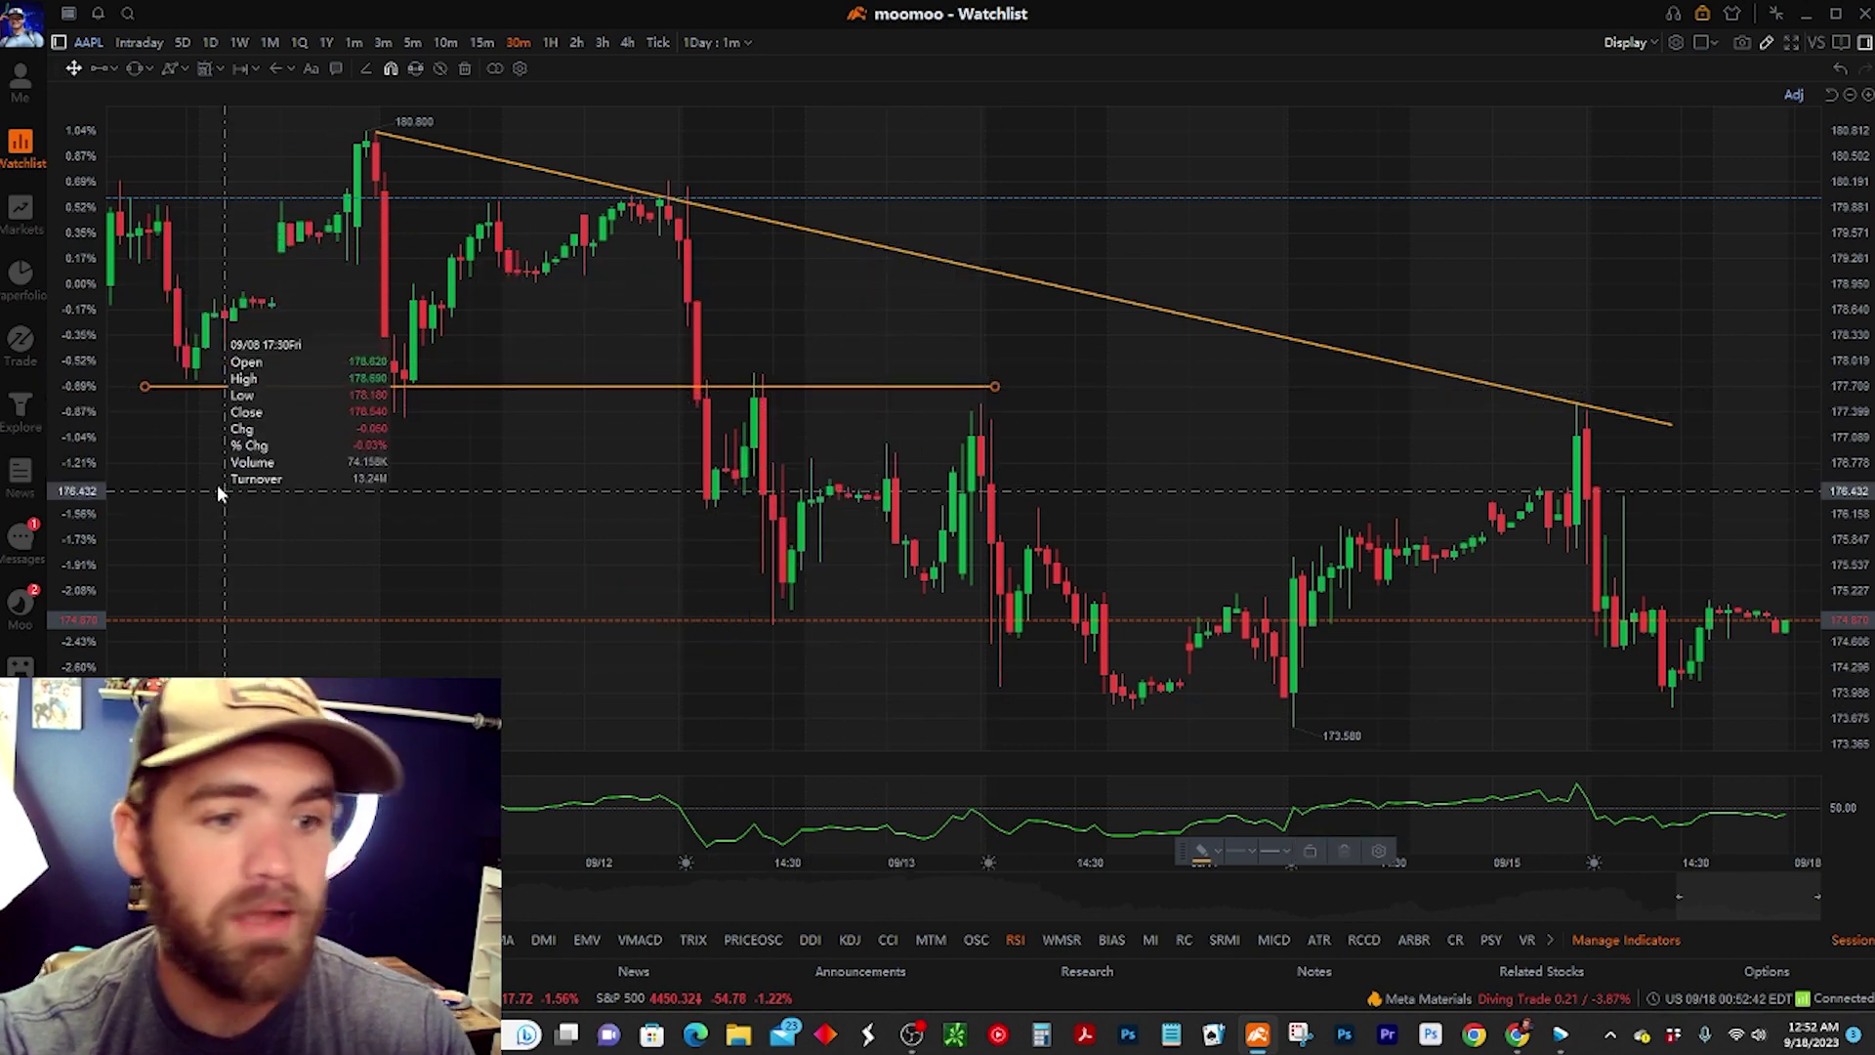
pyautogui.click(115, 68)
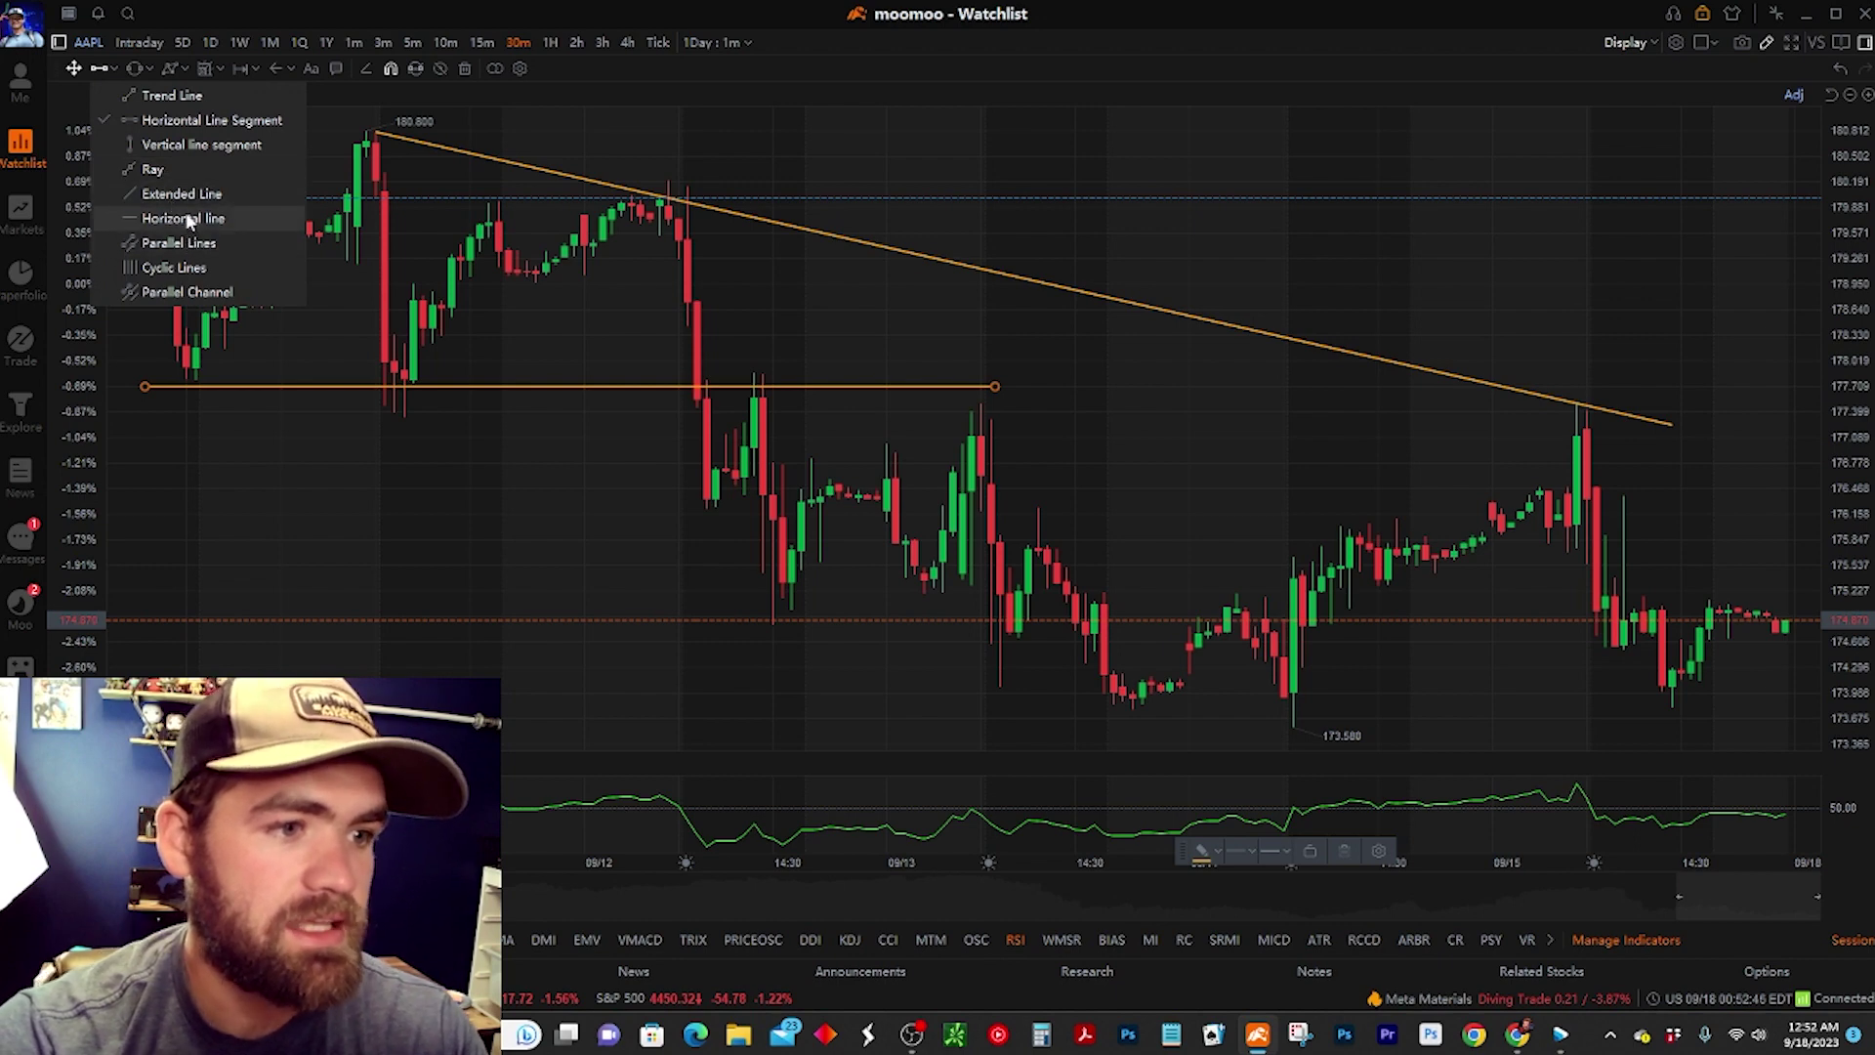
pyautogui.click(176, 218)
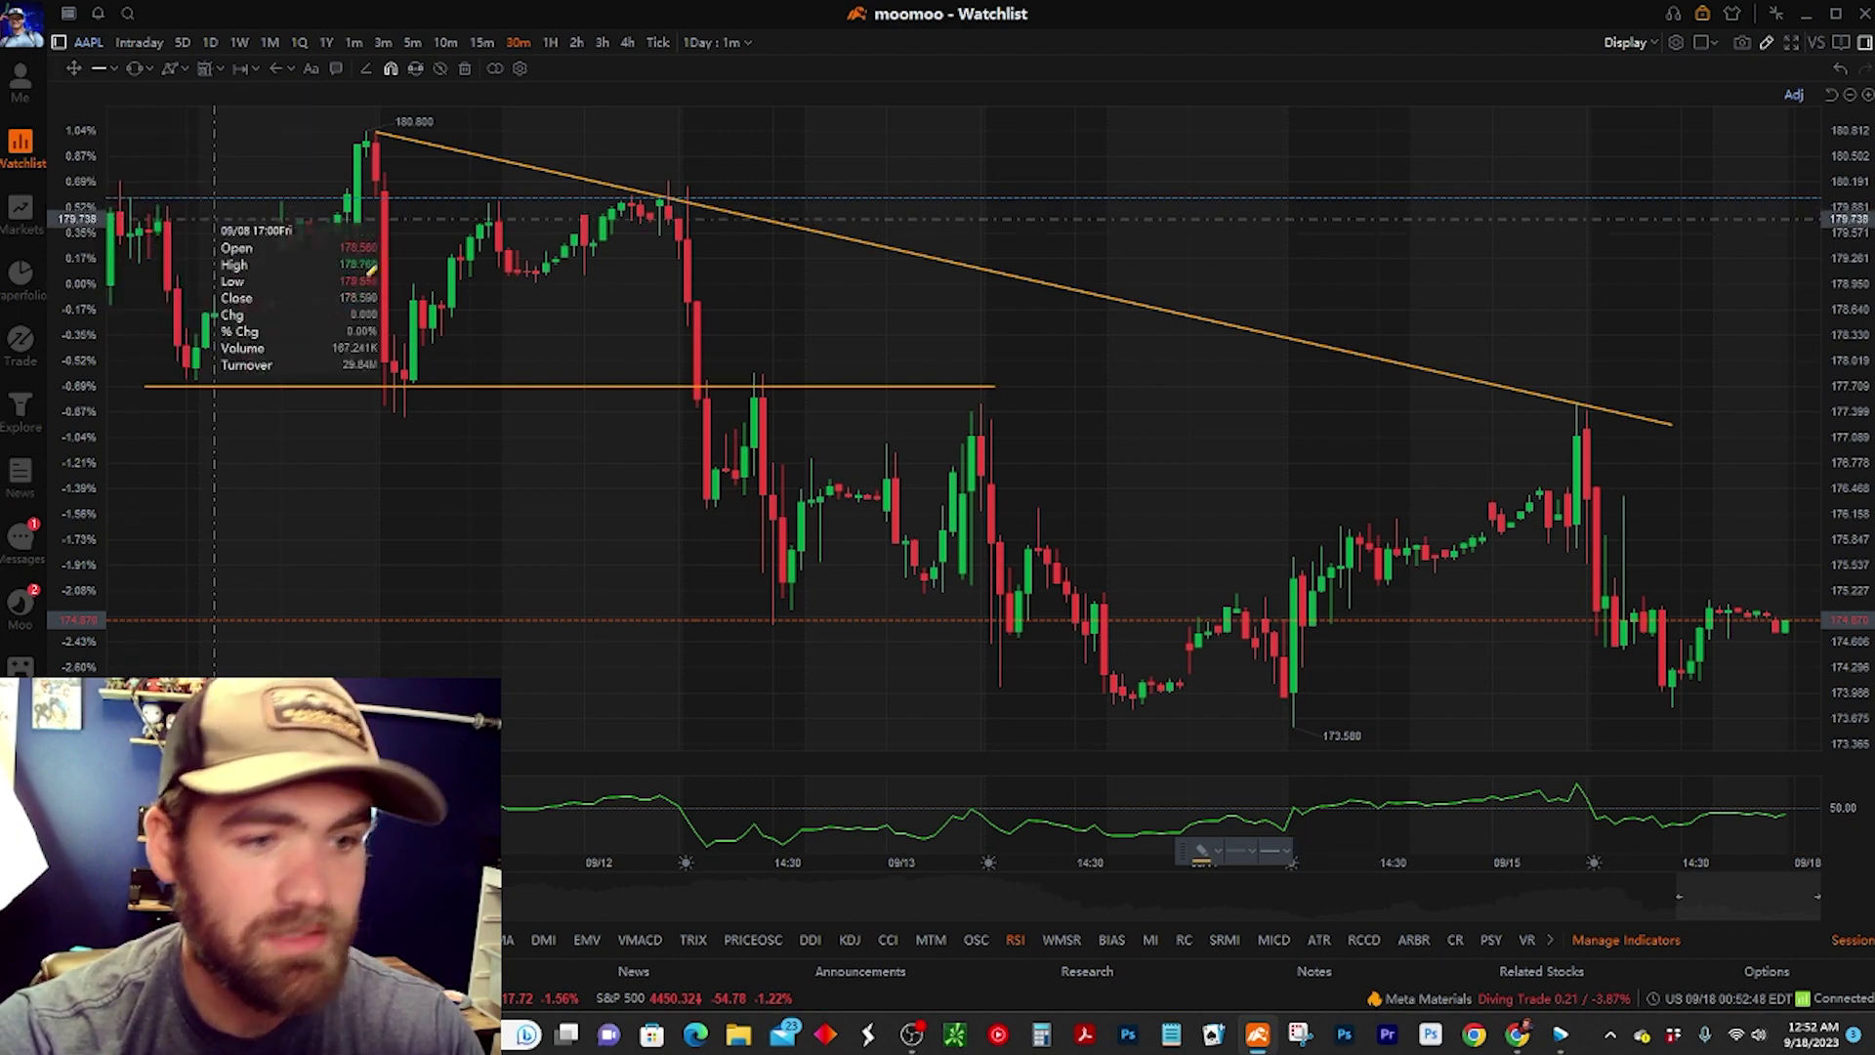
pyautogui.click(1221, 702)
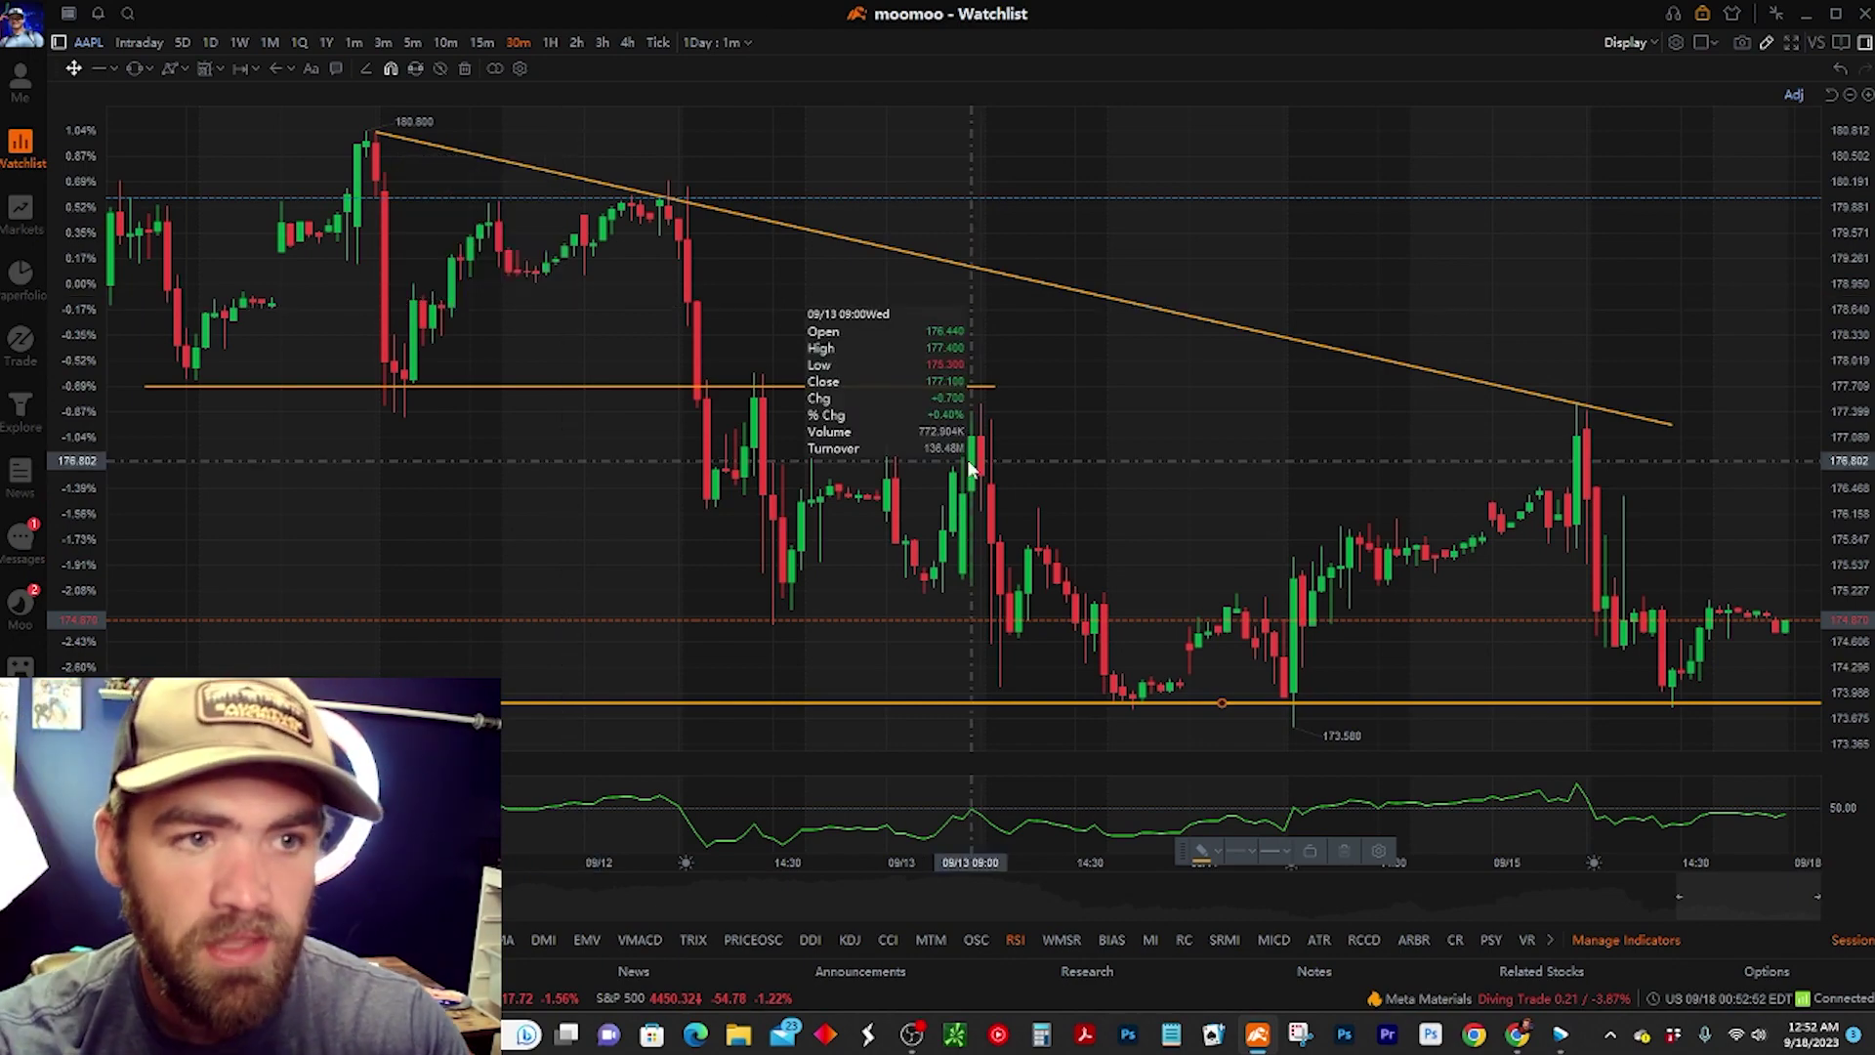
# Zoom the AAPL chart out, reset it to the latest candles and pan back to earlier dates.
pyautogui.scroll(-3, 926, 498)
pyautogui.scroll(-5, 489, 528)
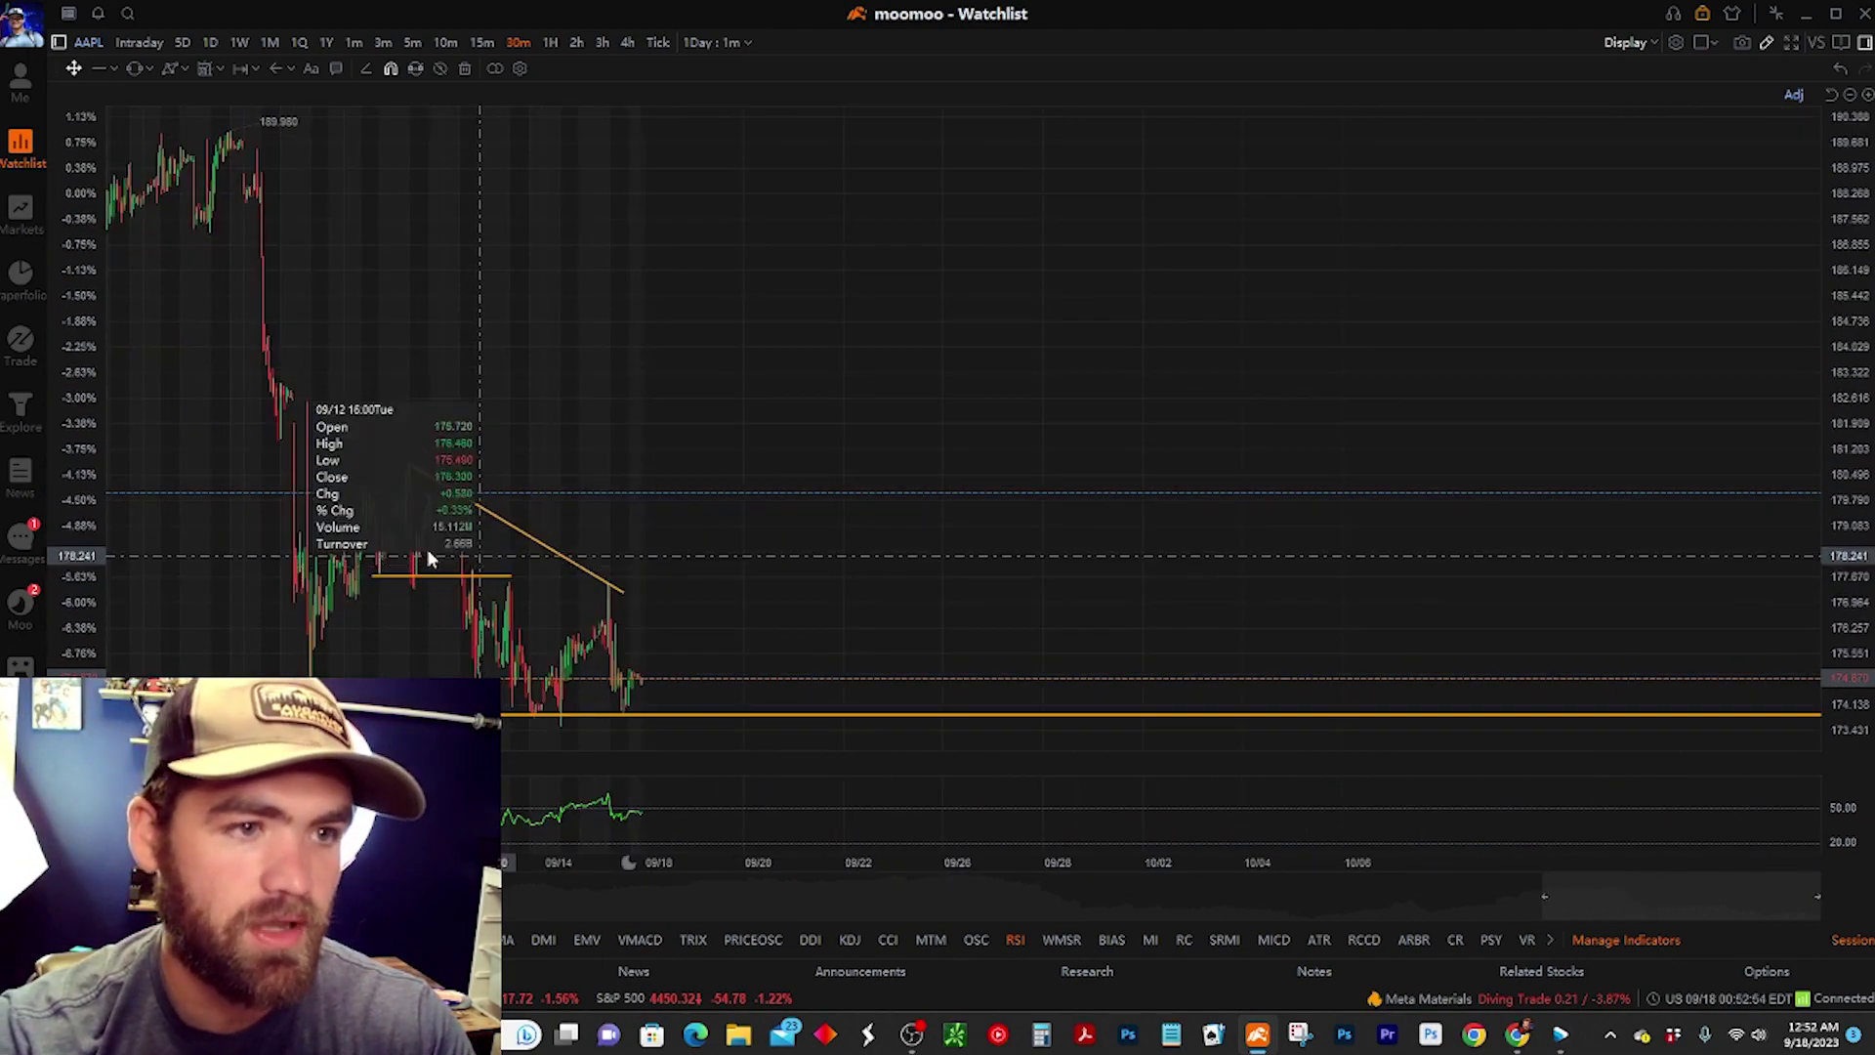
pyautogui.click(1495, 905)
pyautogui.moveTo(1514, 918); pyautogui.dragTo(1660, 860)
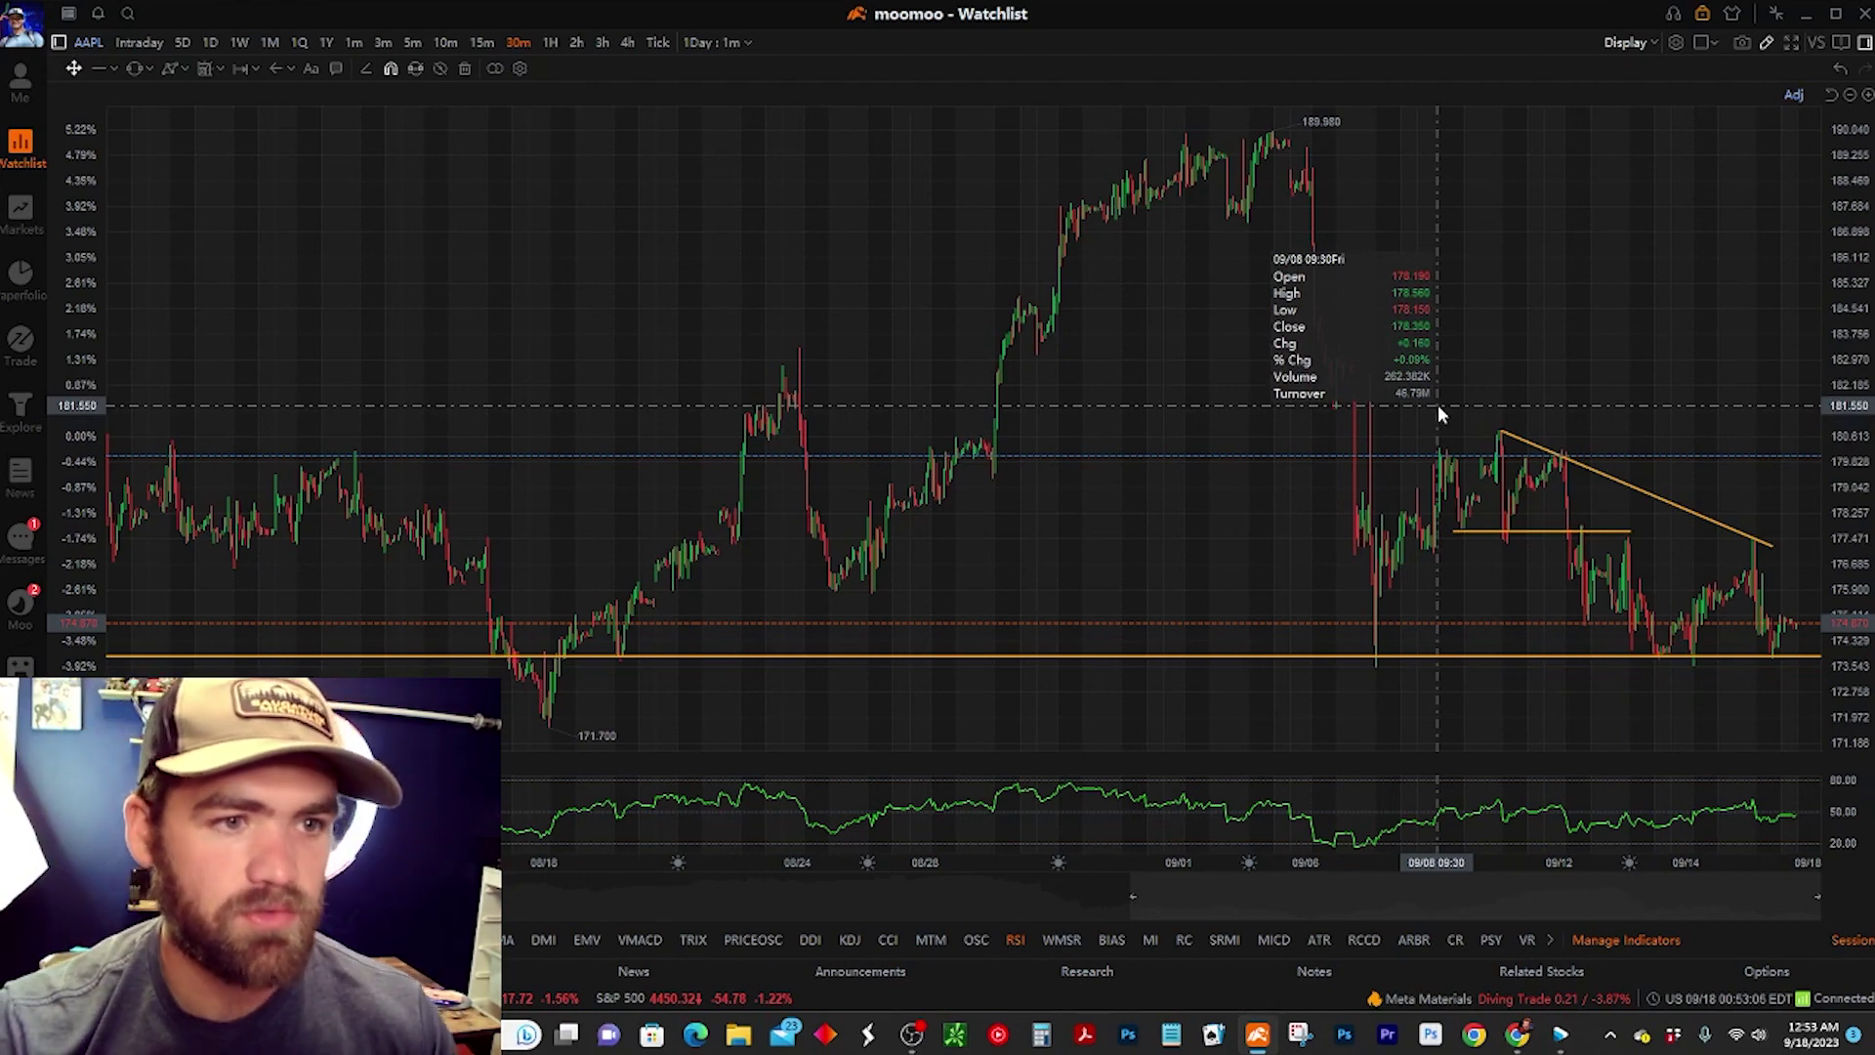
pyautogui.click(148, 68)
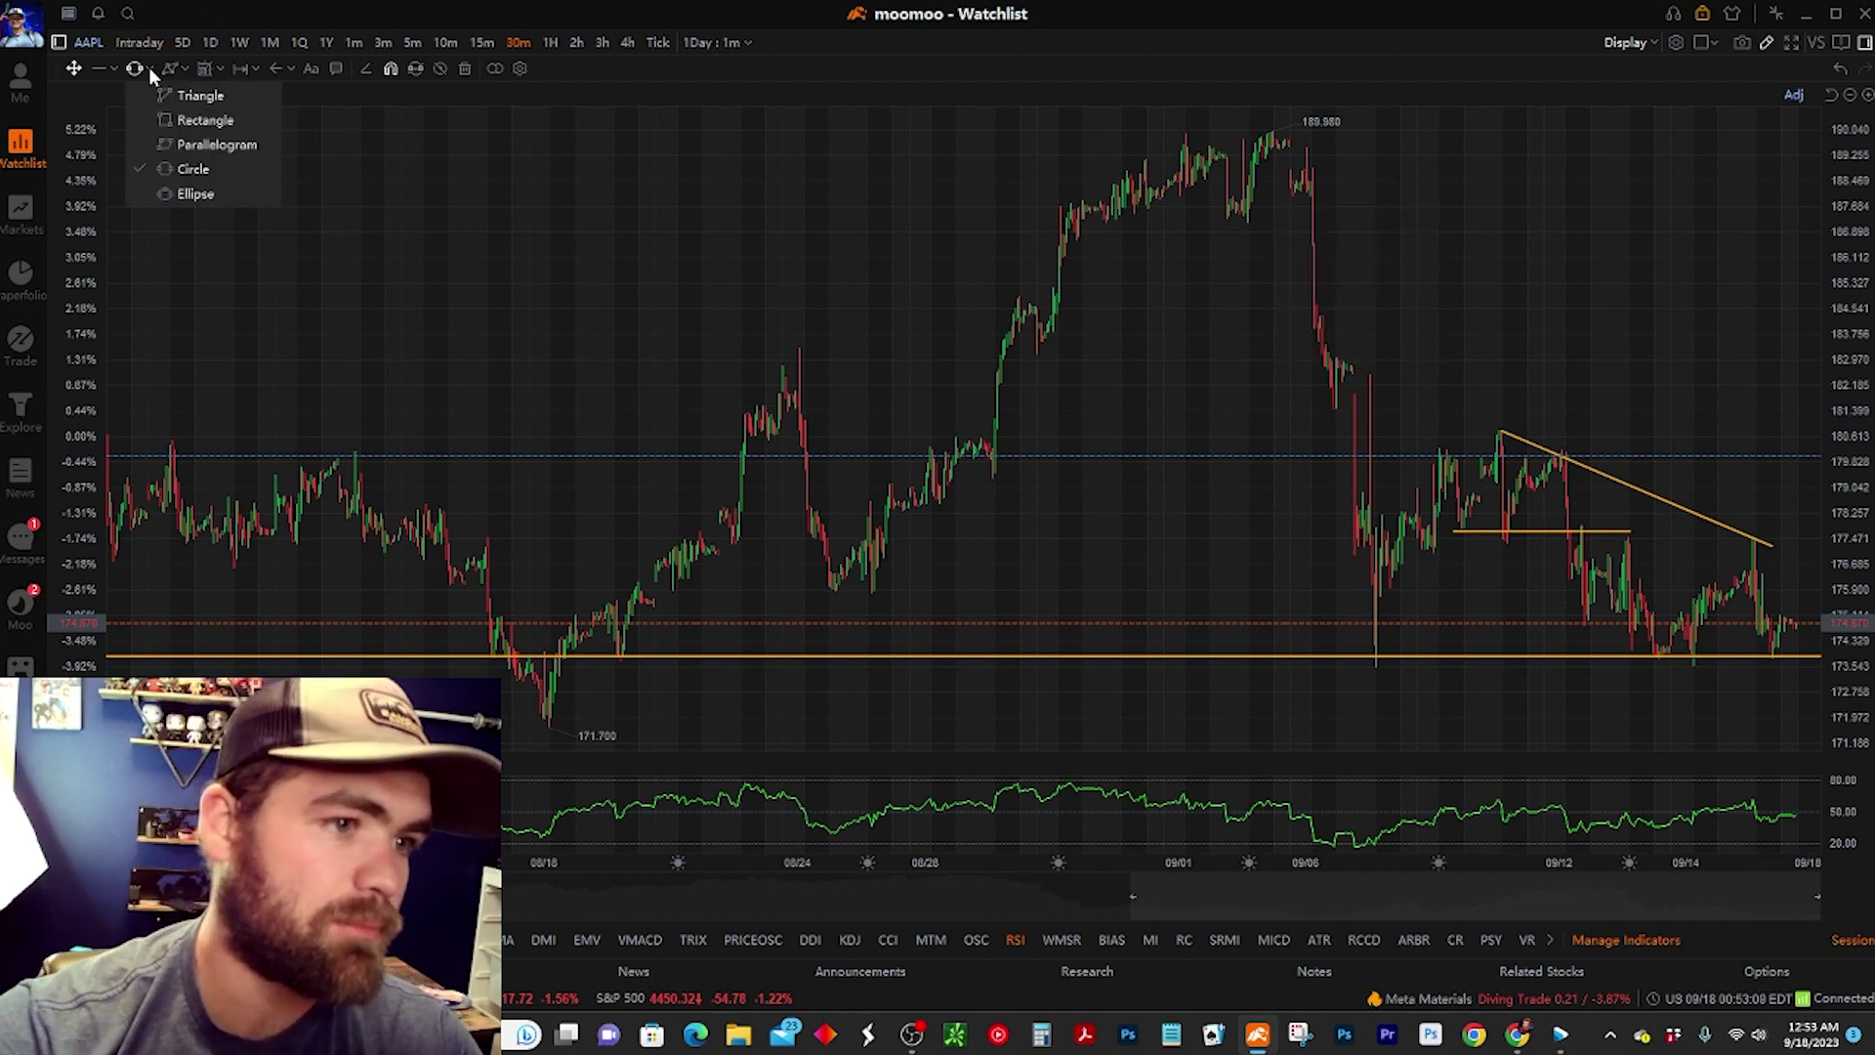
# Circle the lows near 09/14, then delete all drawings from the AAPL chart.
pyautogui.click(185, 168)
pyautogui.click(1713, 642)
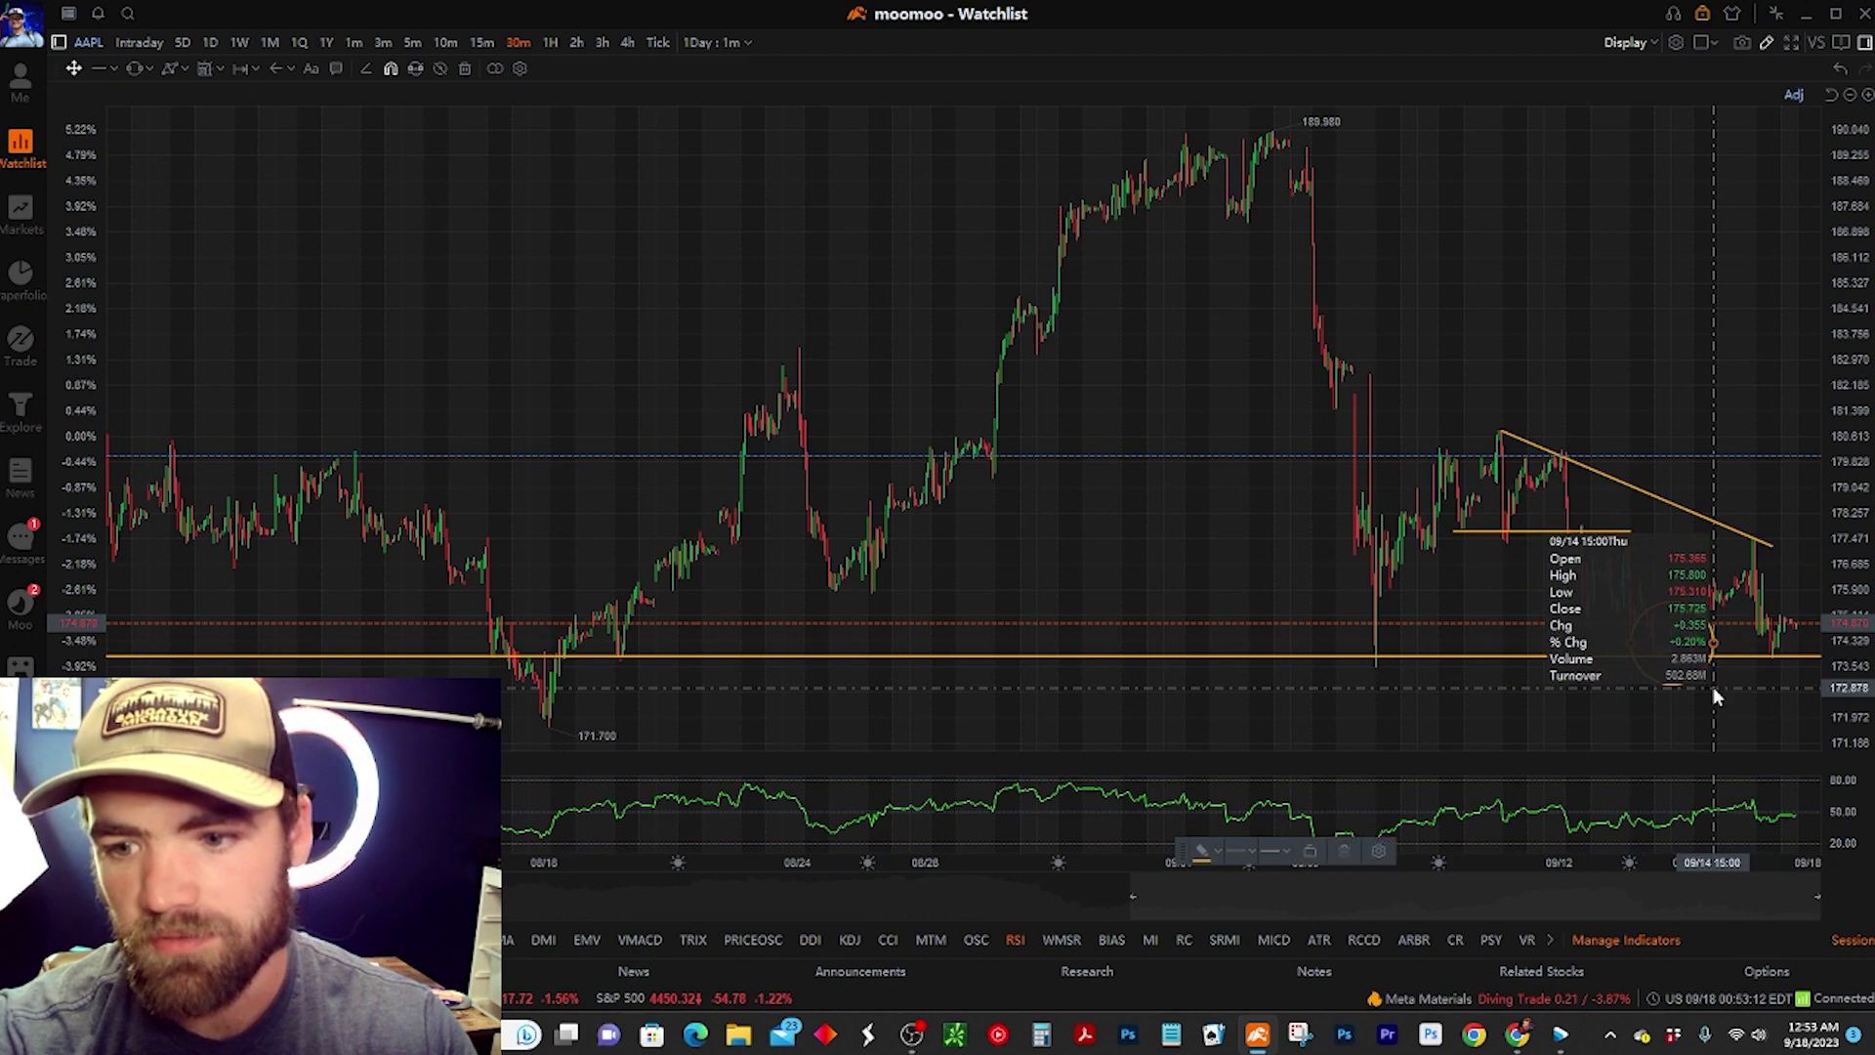
pyautogui.click(186, 69)
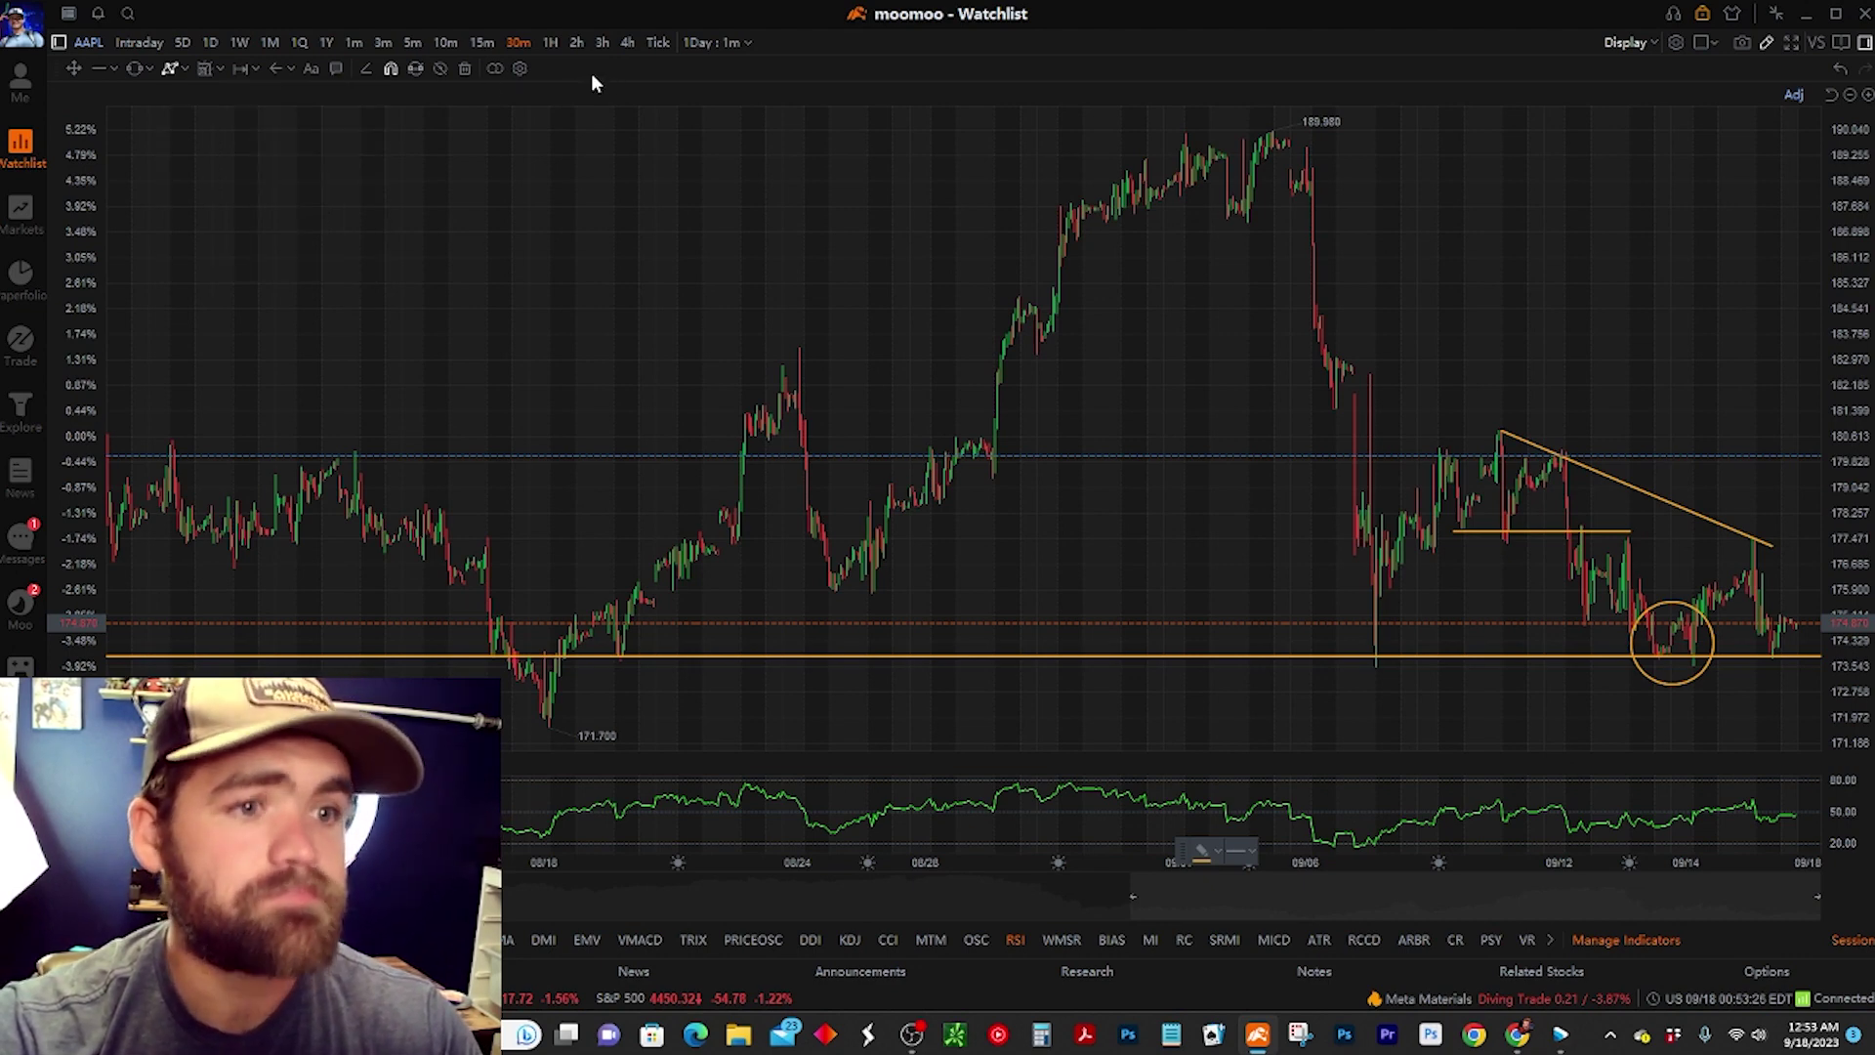
pyautogui.click(464, 70)
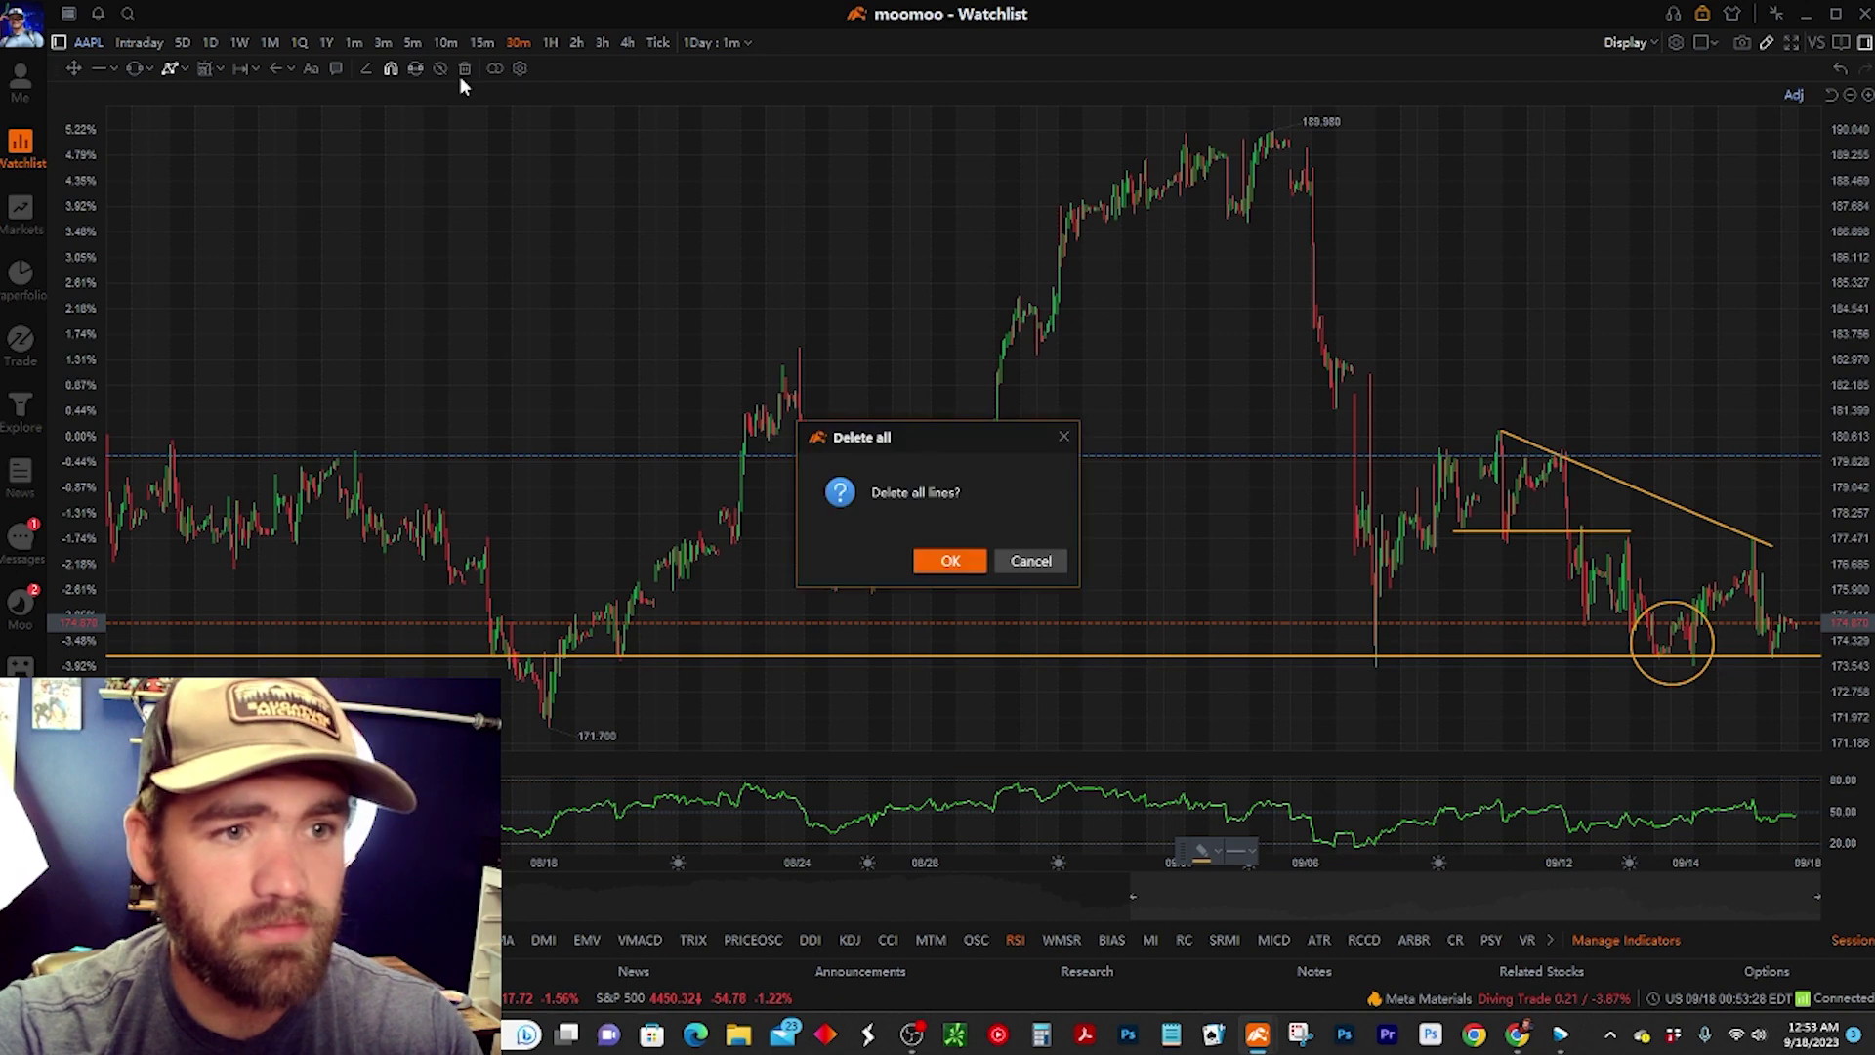
pyautogui.click(974, 564)
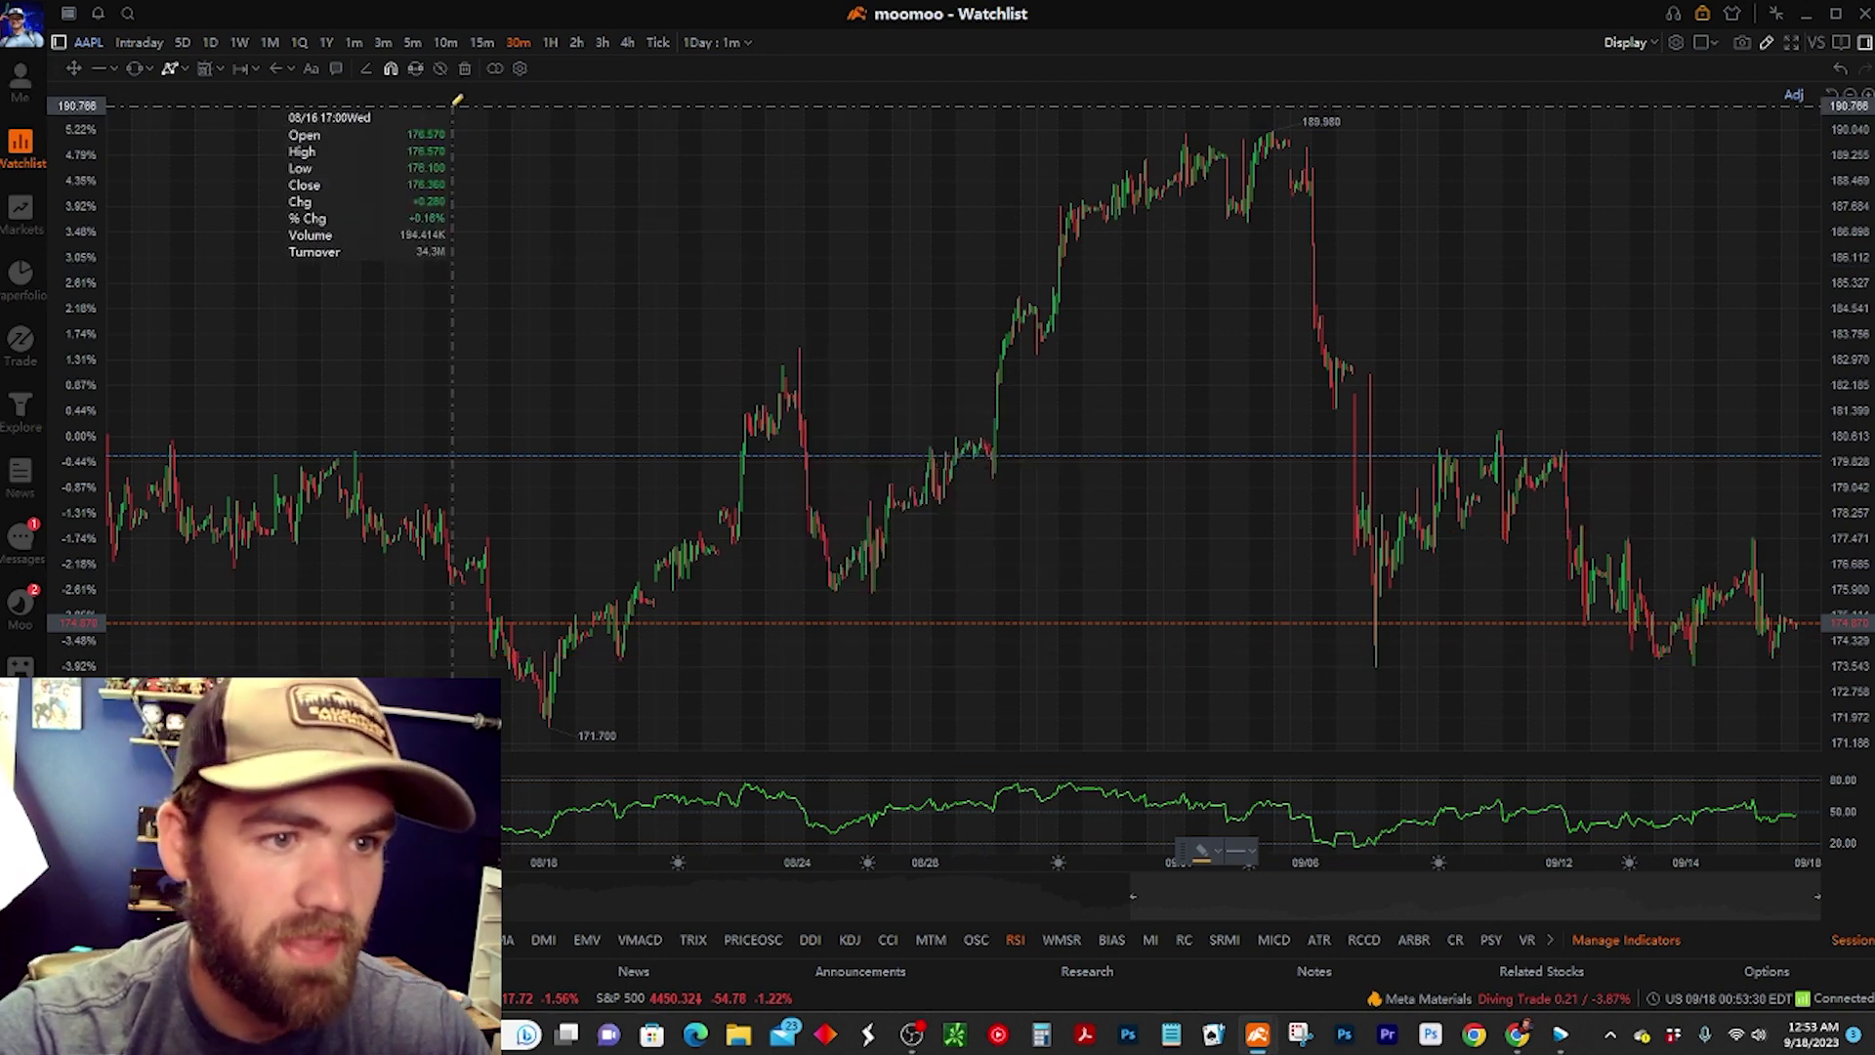
# Switch to Markets and back to the AAPL Watchlist chart, then browse the Display and chart layout menus.
pyautogui.click(22, 211)
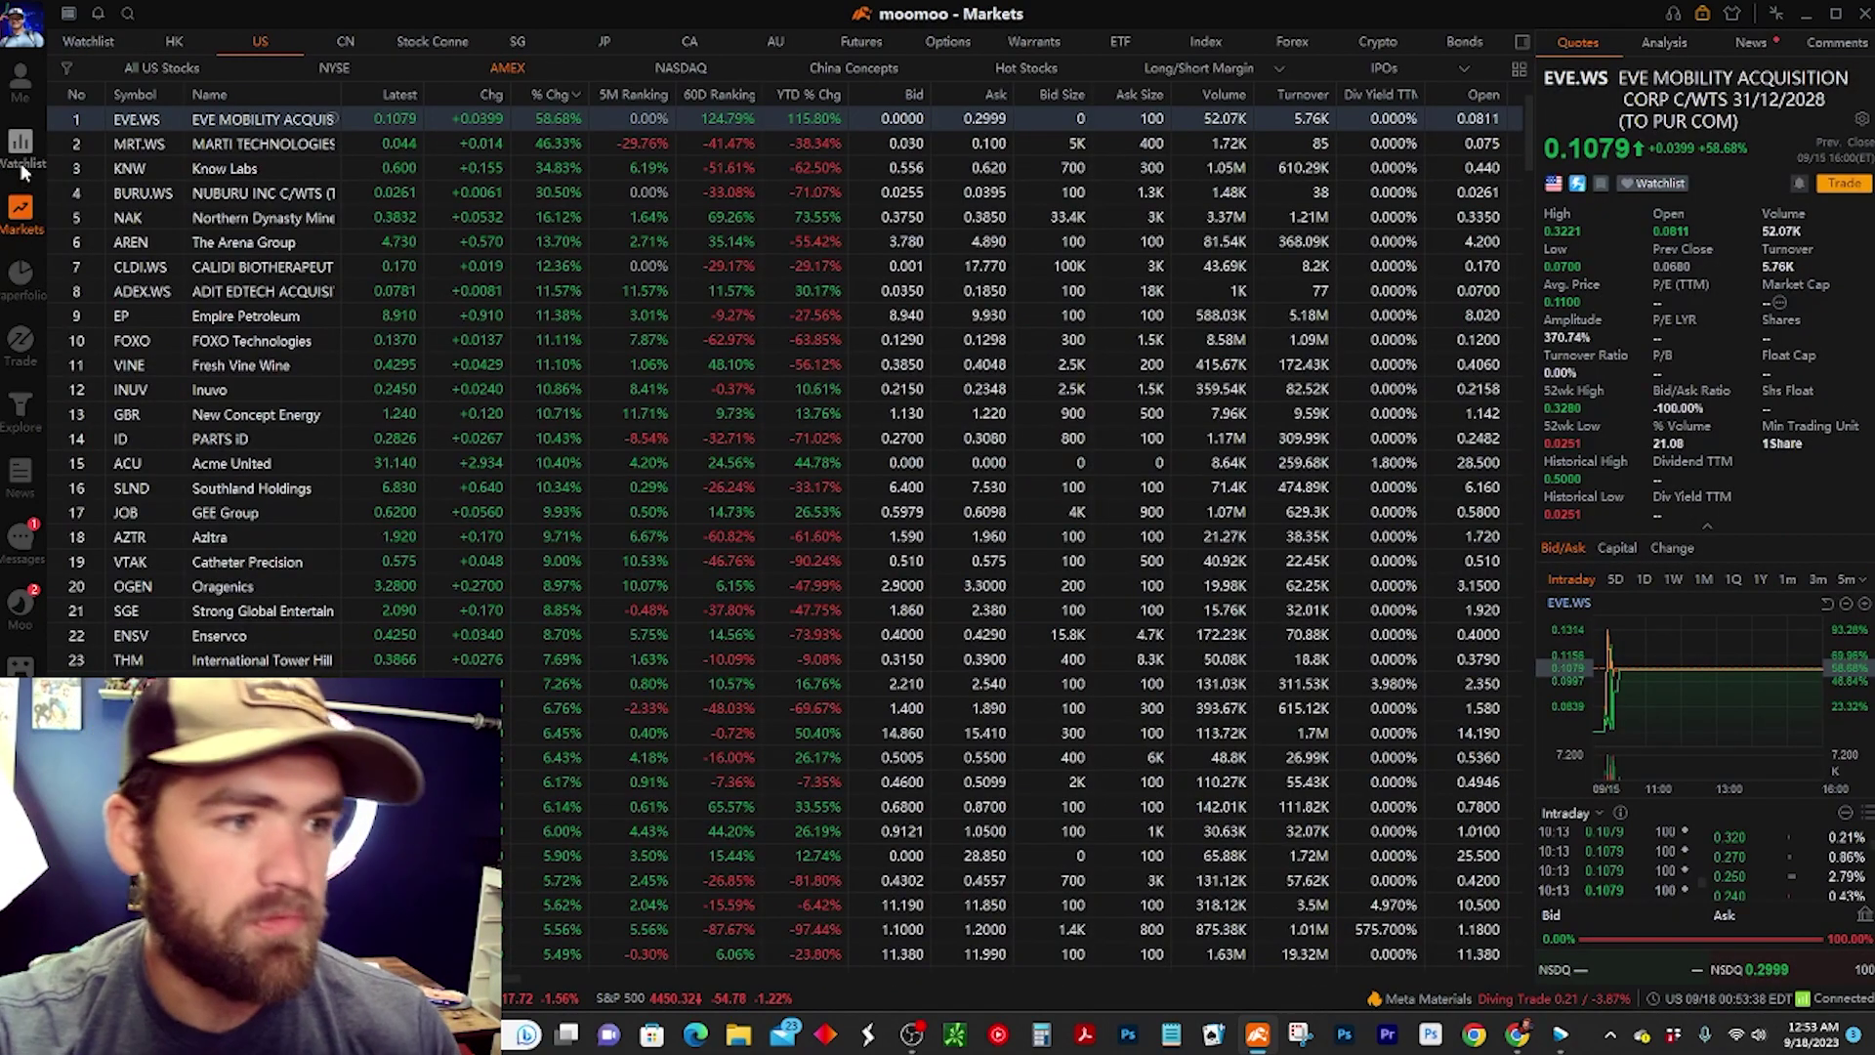
pyautogui.click(23, 164)
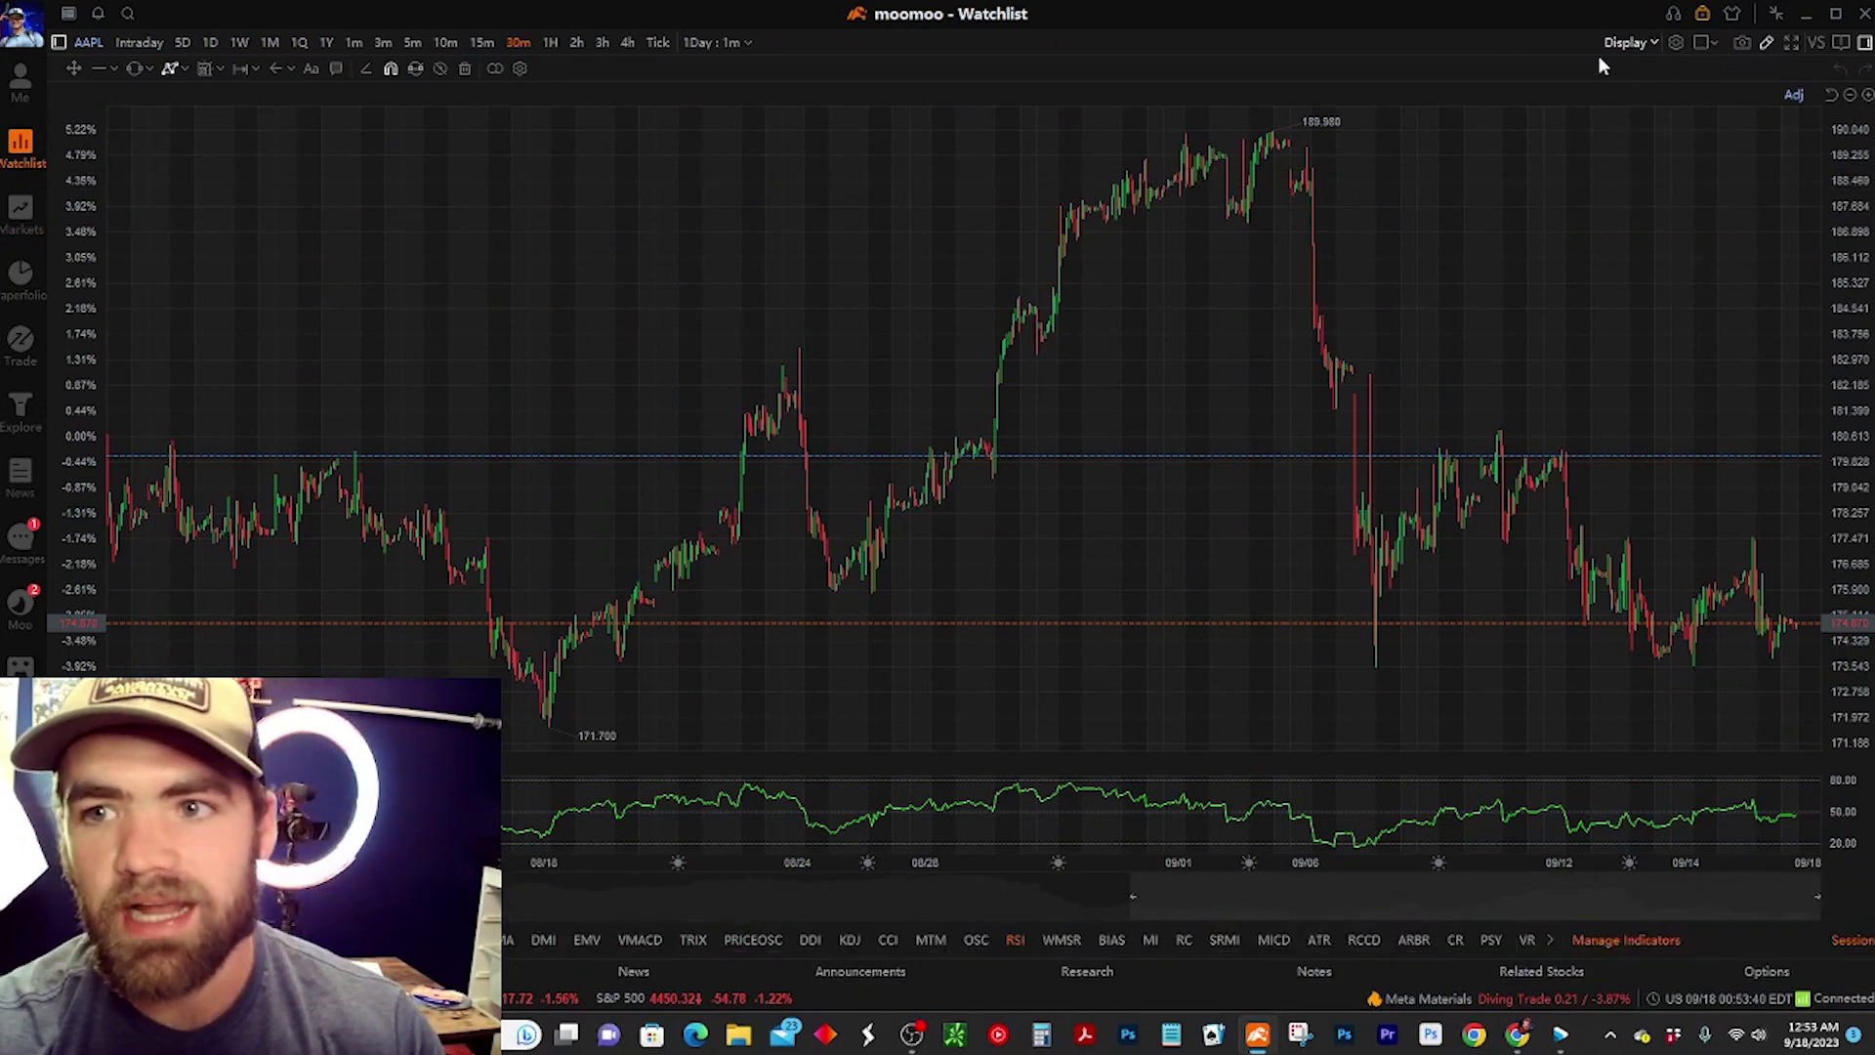
pyautogui.click(1651, 43)
pyautogui.moveTo(1651, 72)
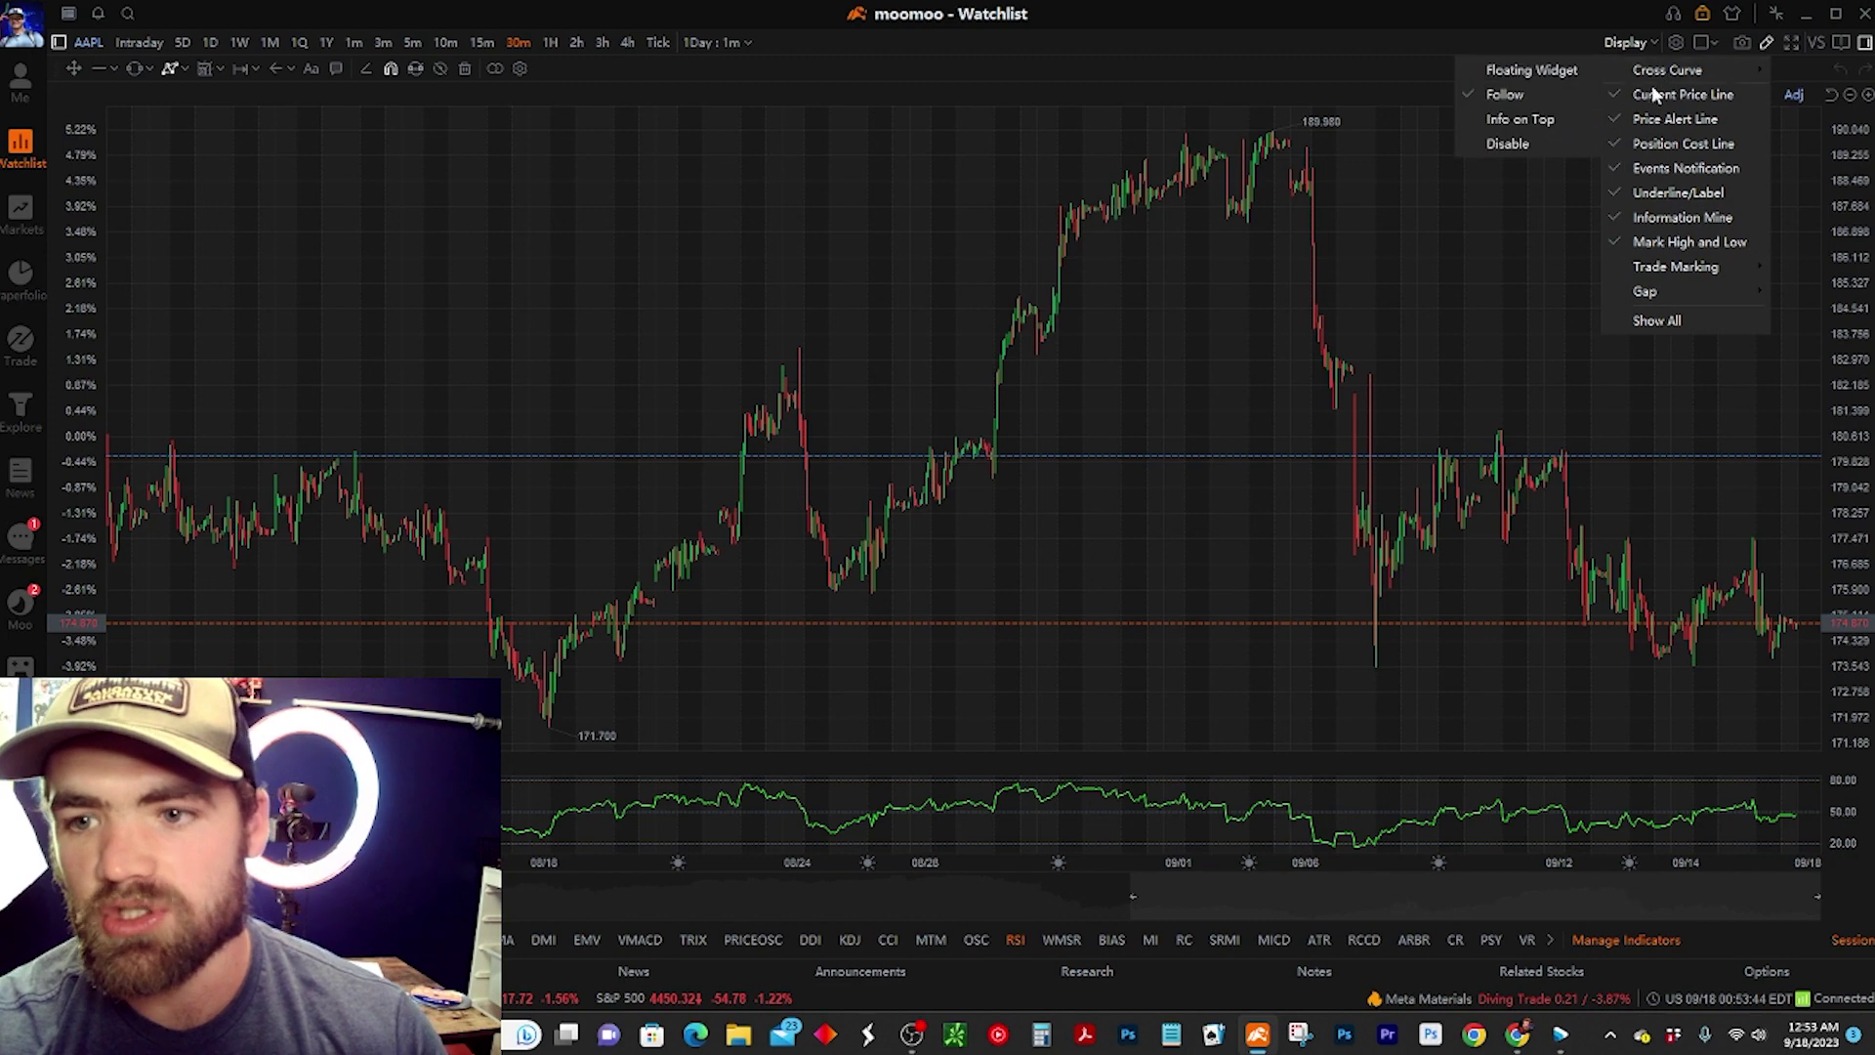
pyautogui.moveTo(1665, 291)
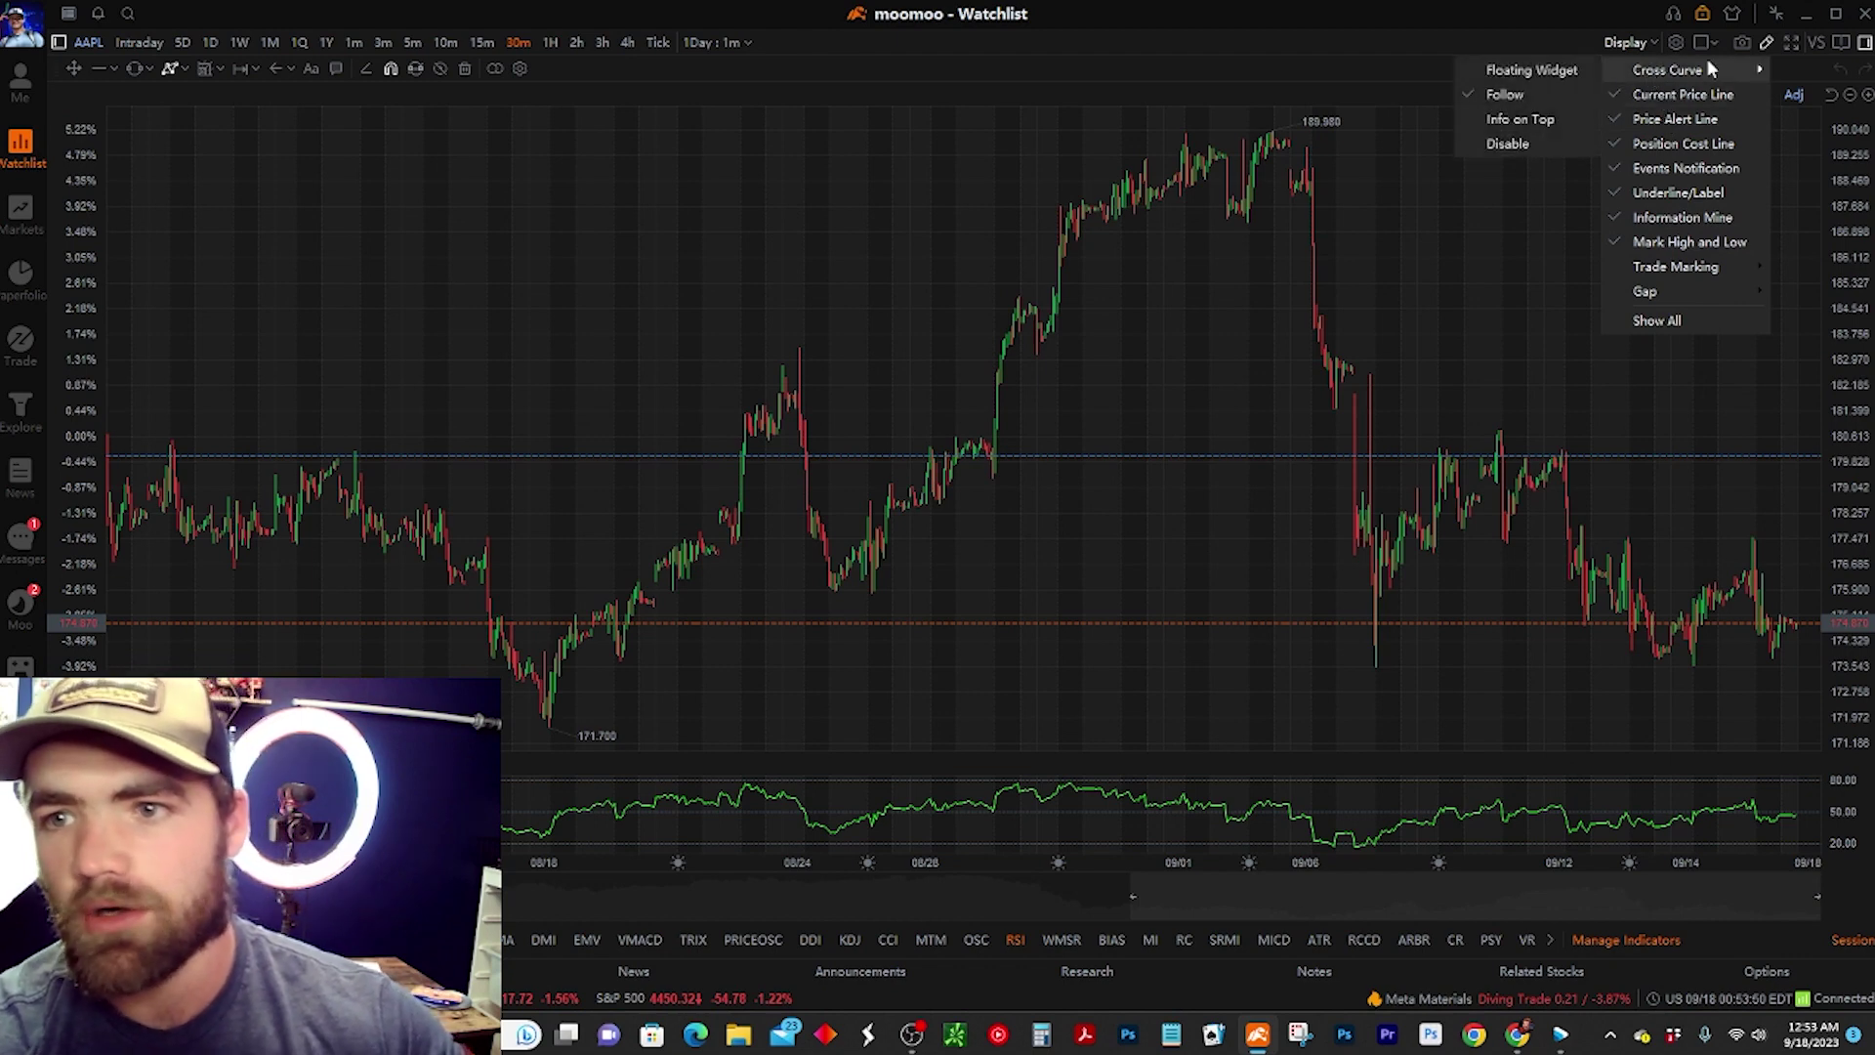
pyautogui.moveTo(1714, 42)
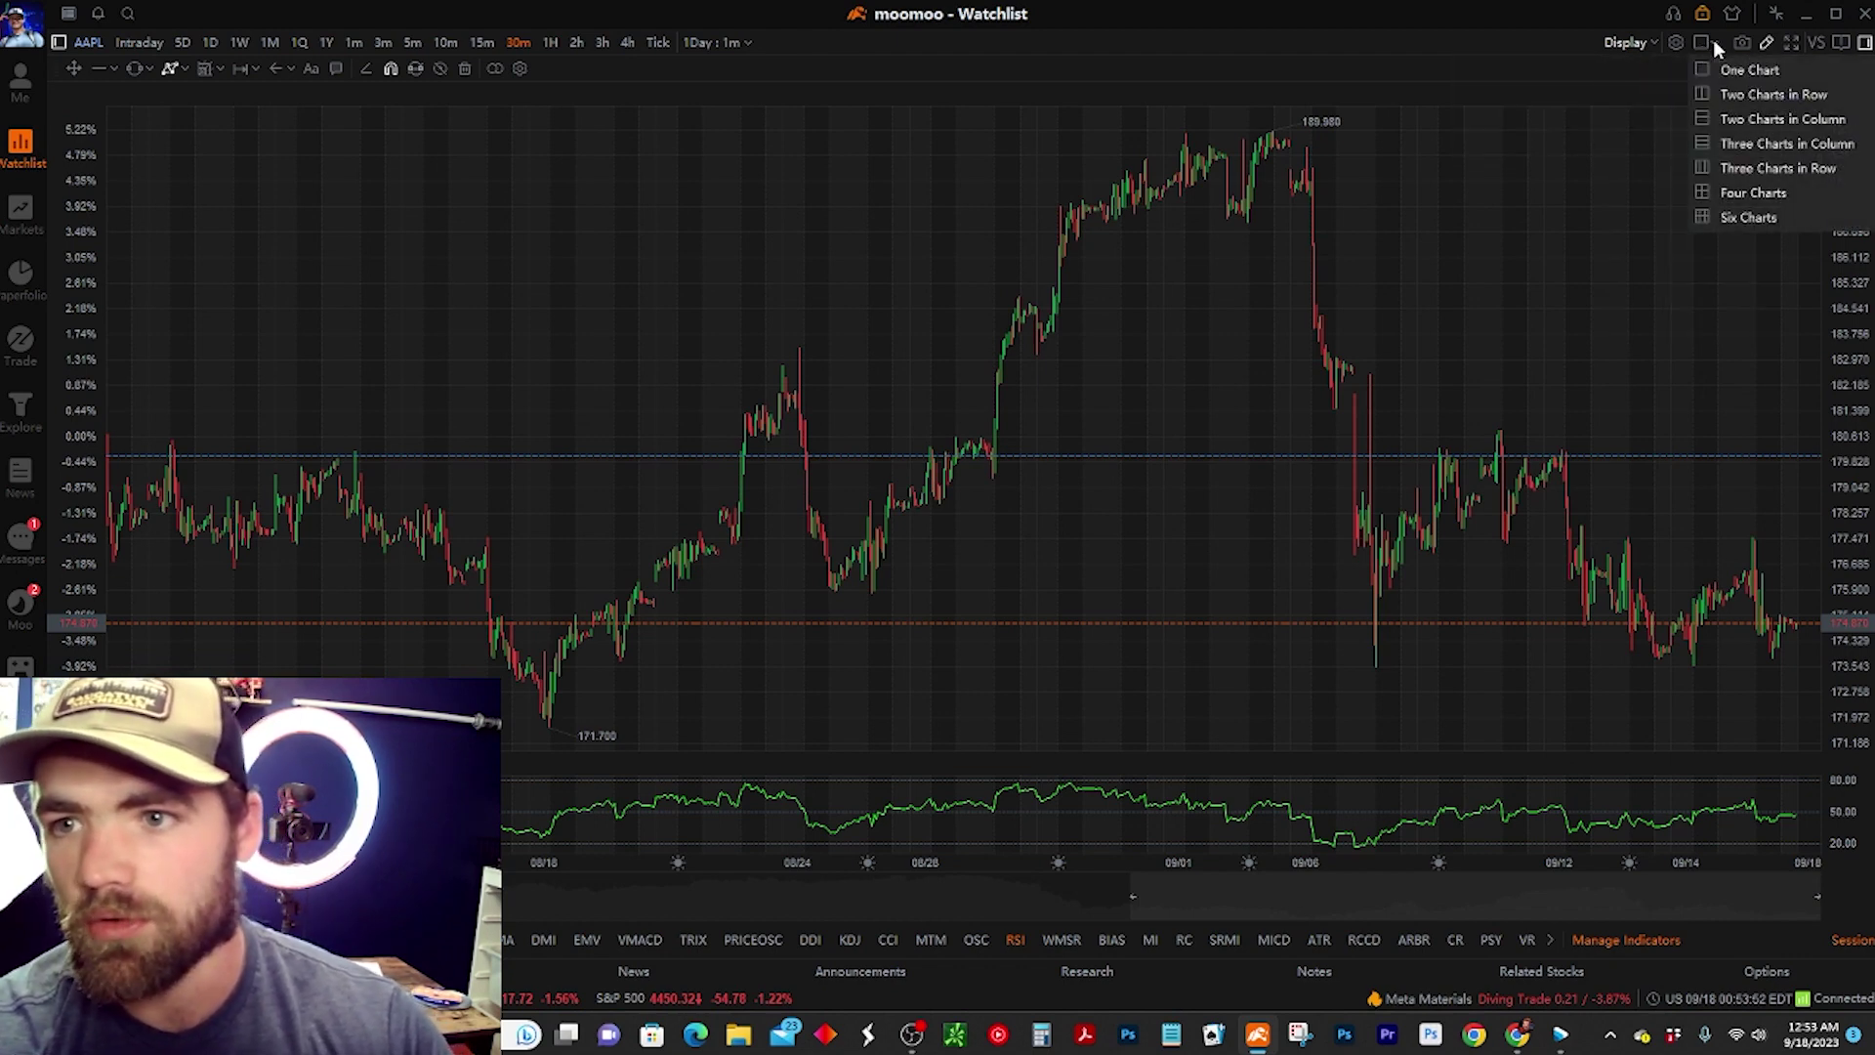
# Show two AAPL charts side by side, revert to one chart, then open Stock Compare for Apple.
pyautogui.click(1736, 97)
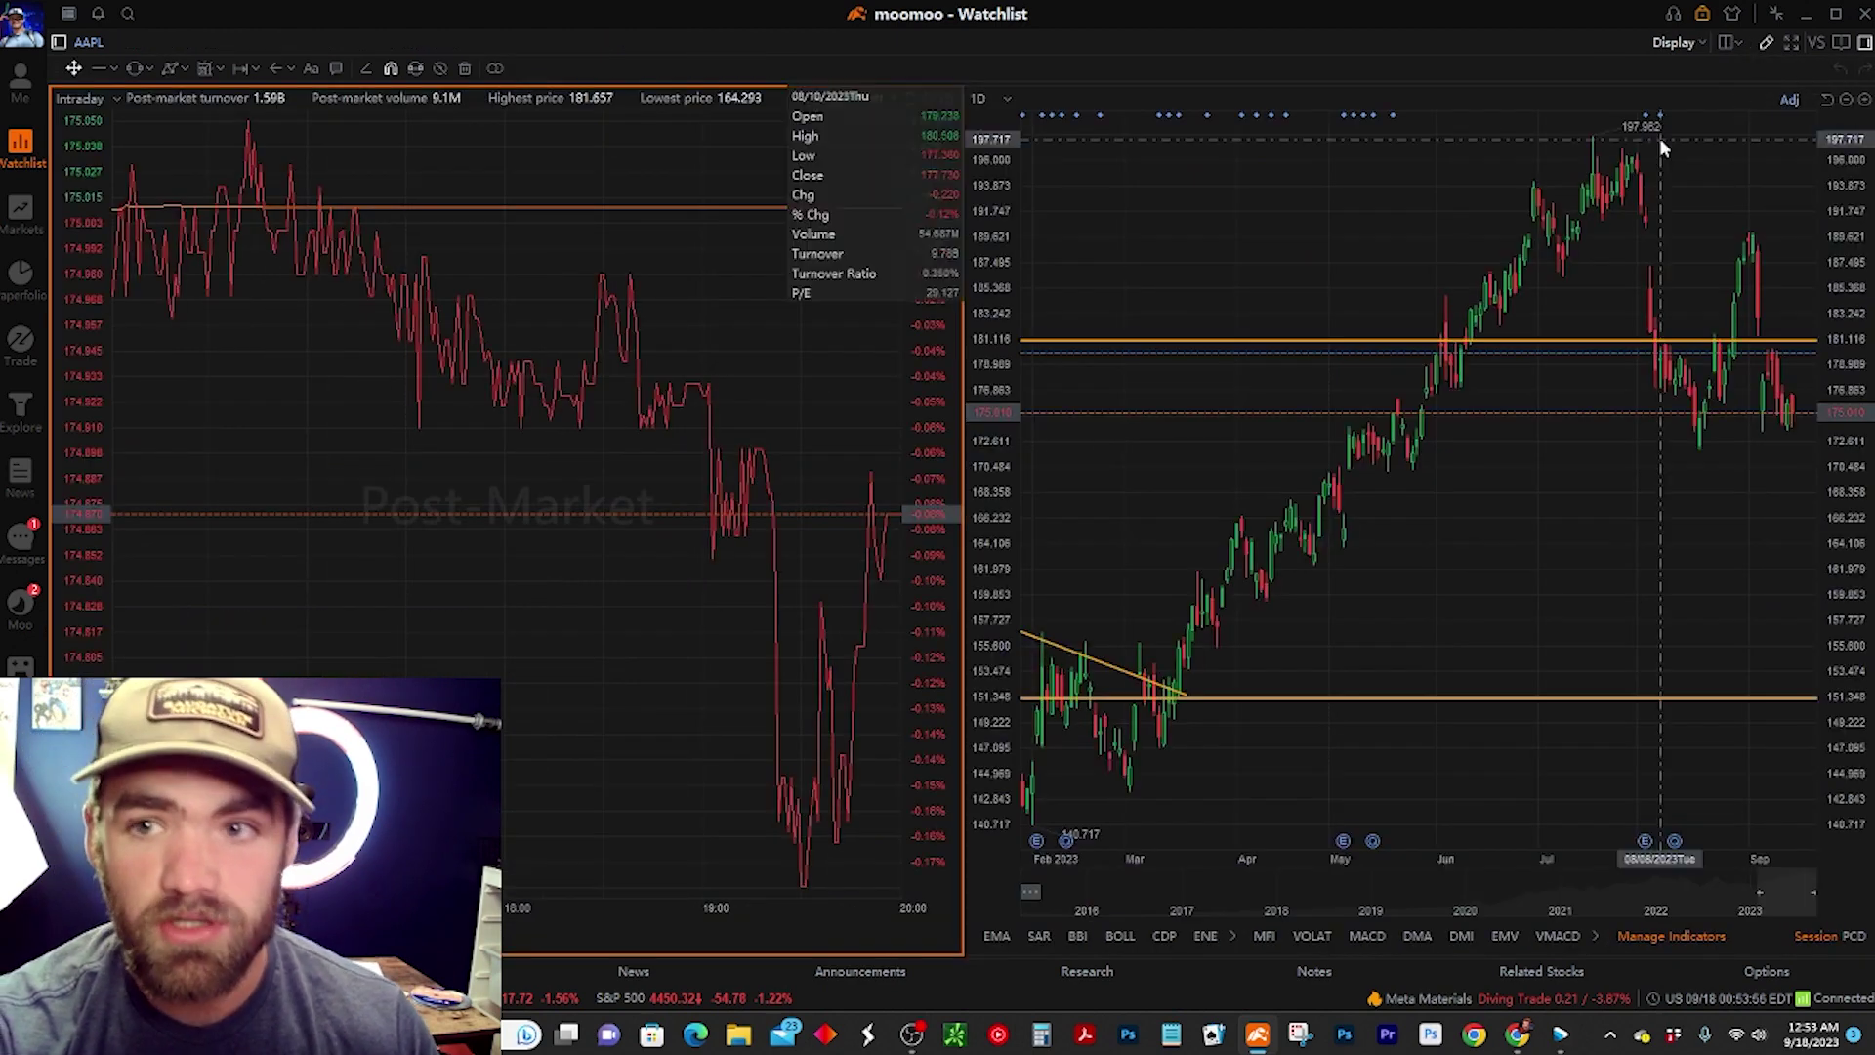
pyautogui.moveTo(1729, 47)
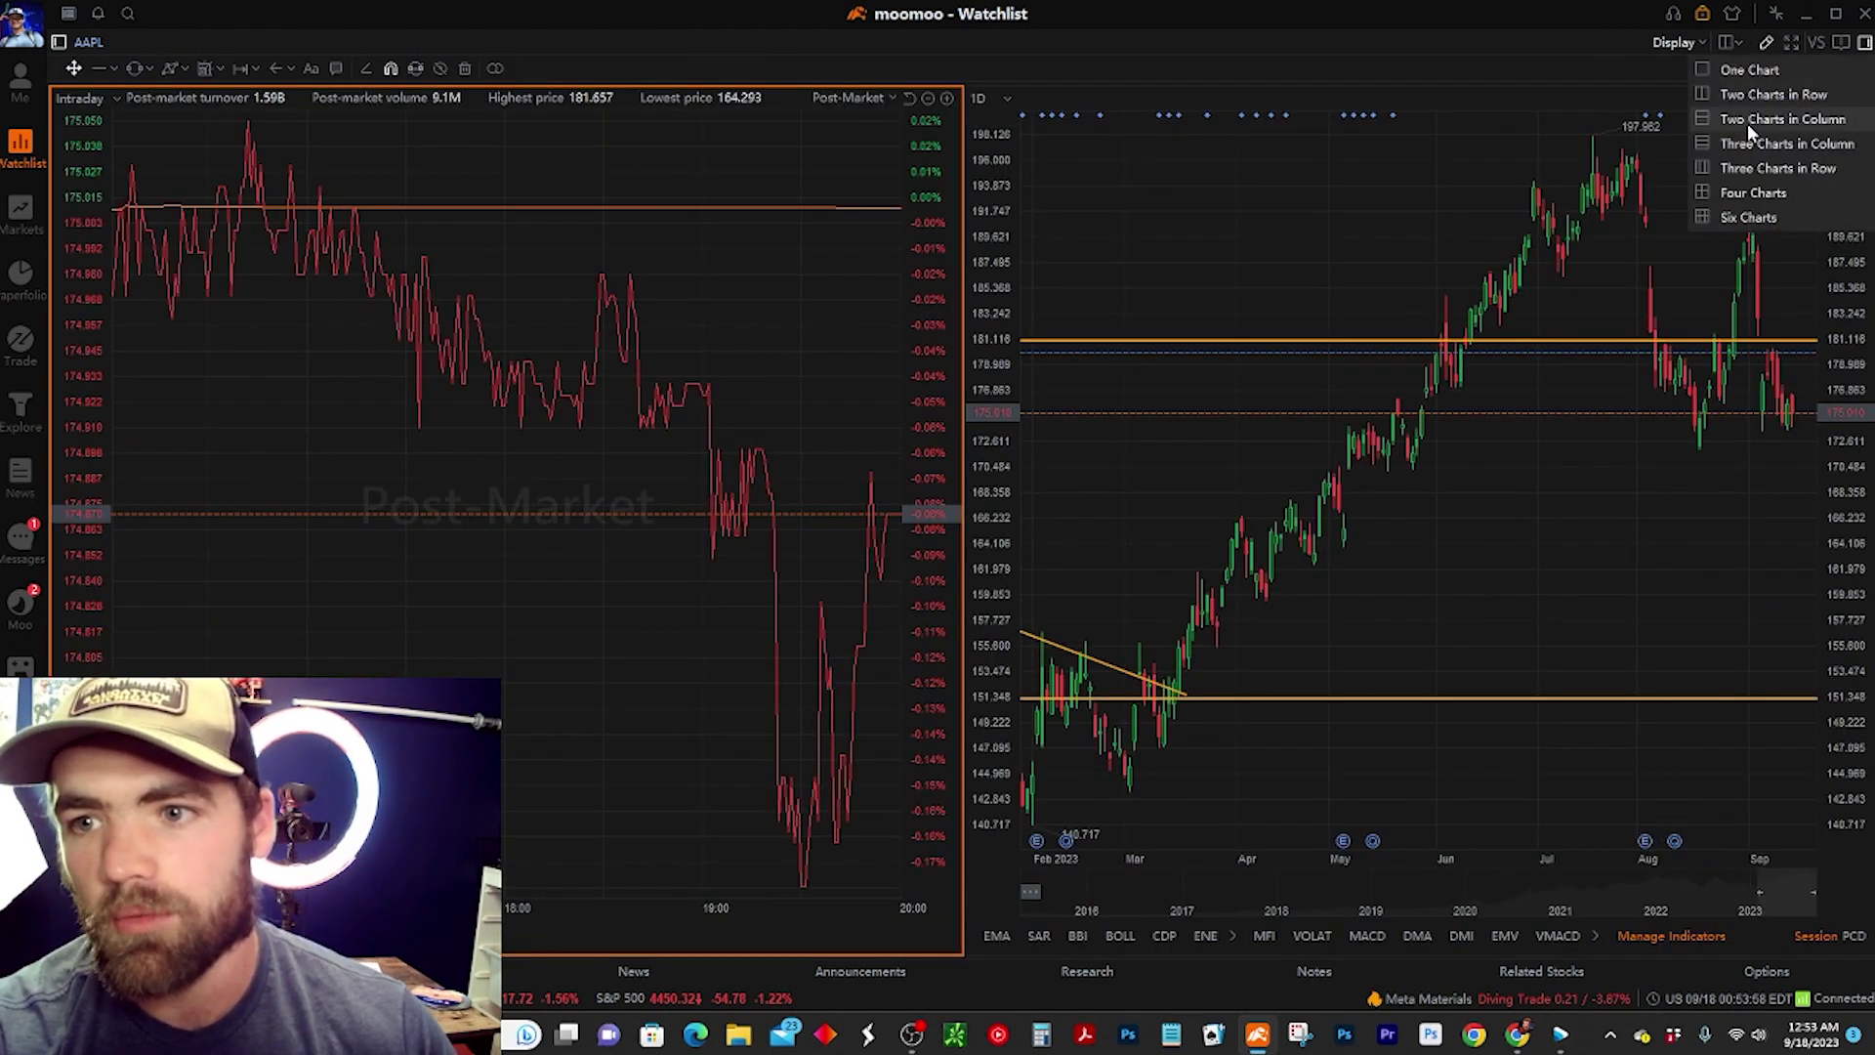
pyautogui.click(1748, 72)
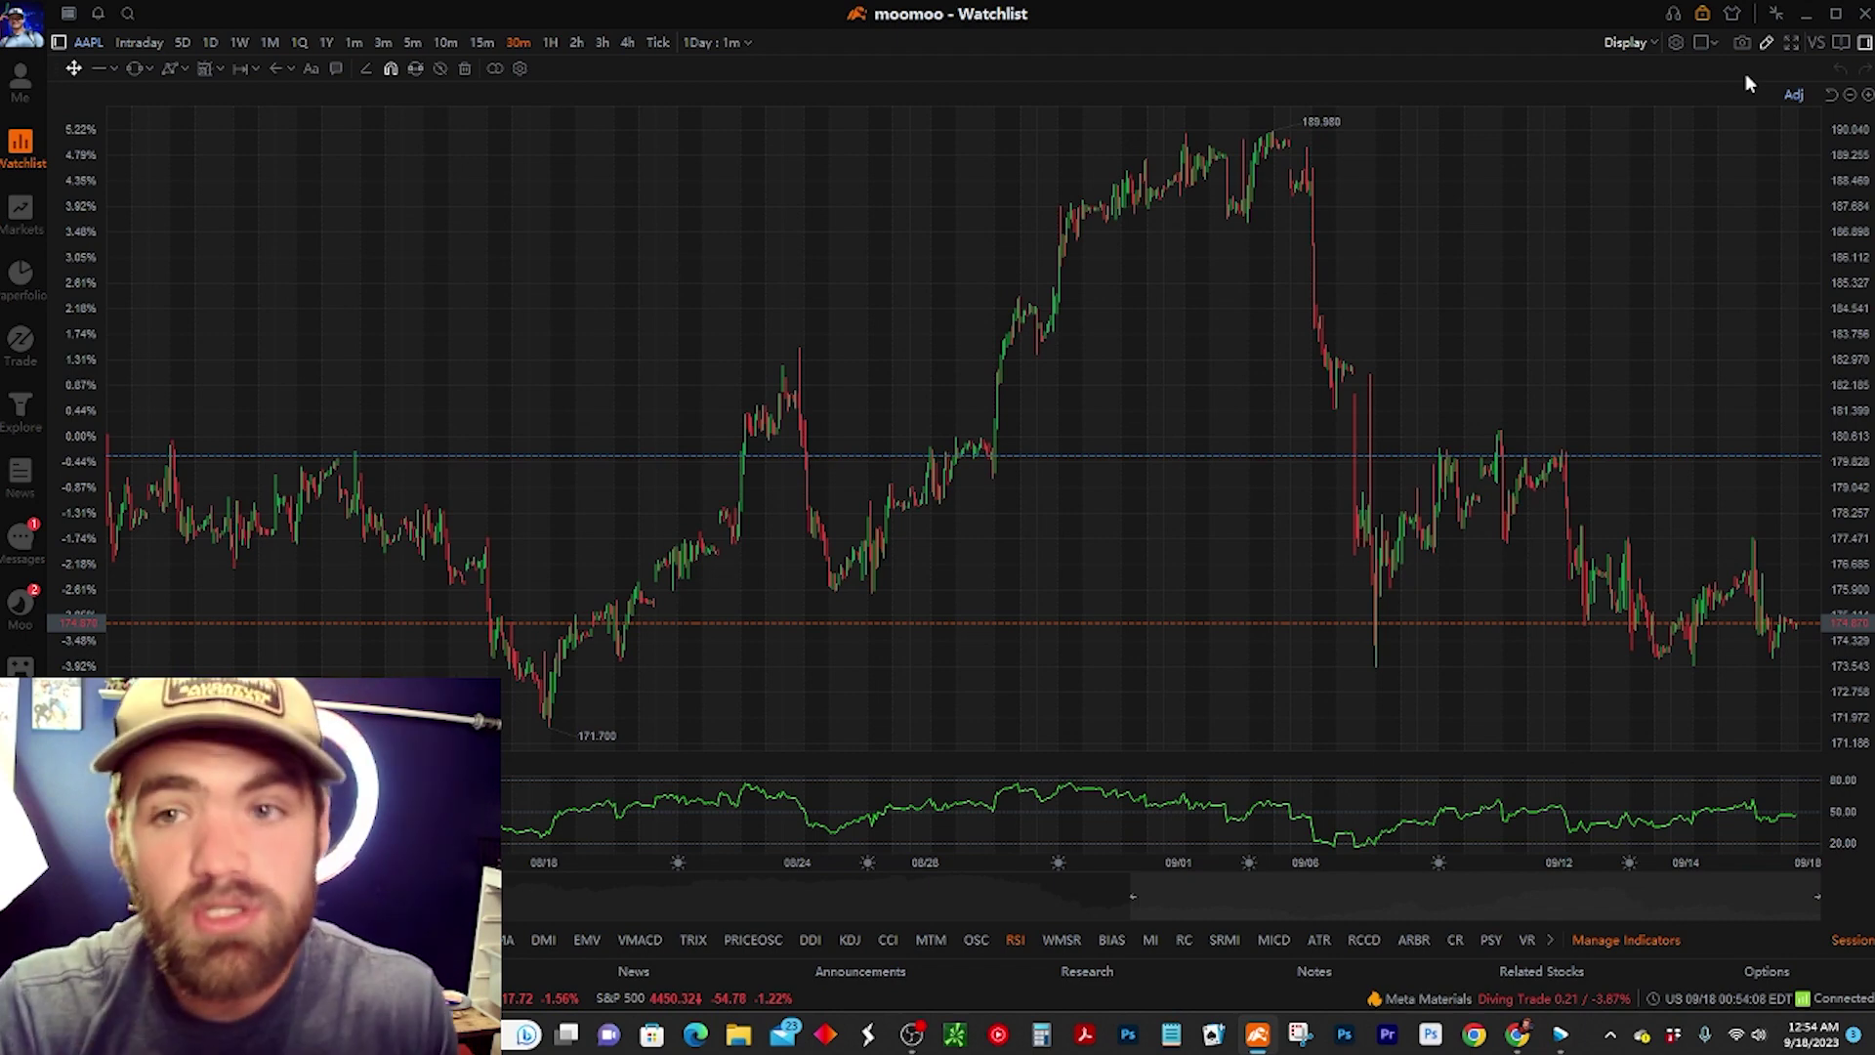
pyautogui.click(1817, 43)
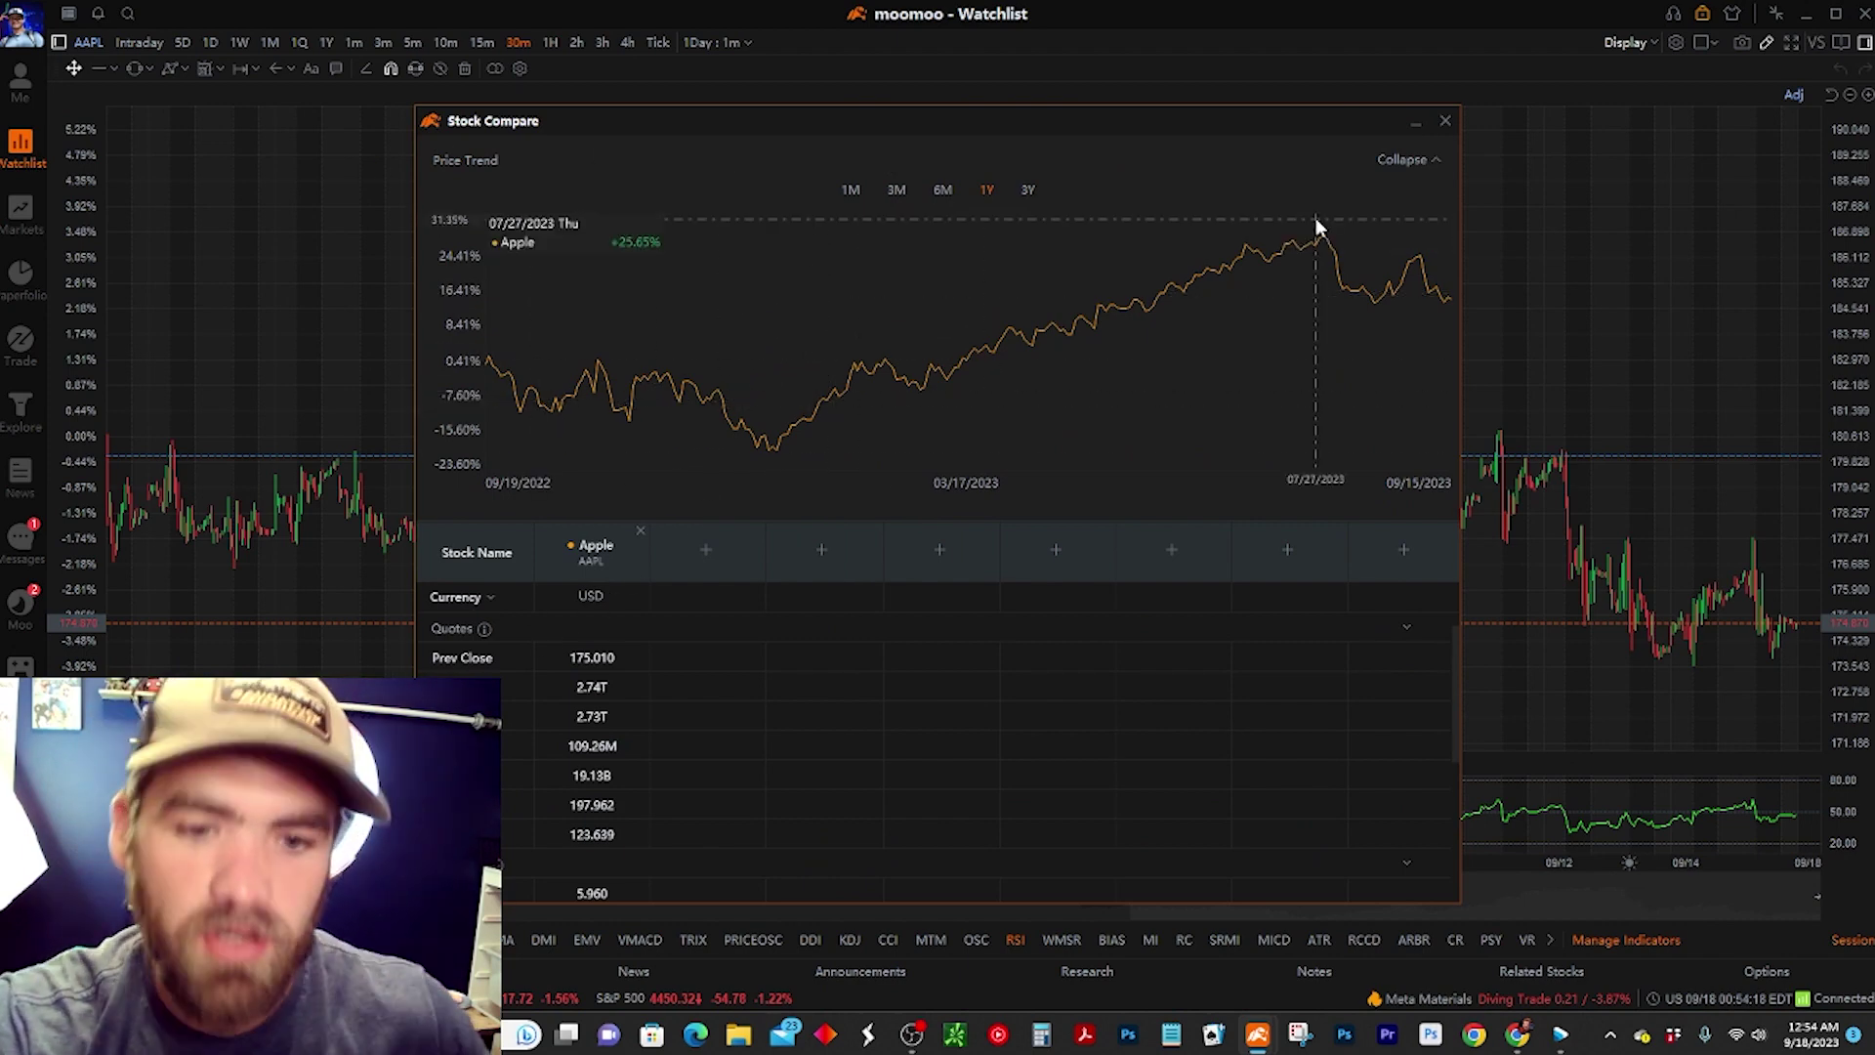
# Add the .SPX S&P 500 Index to Apple's comparison, then close the Stock Compare window.
pyautogui.click(705, 549)
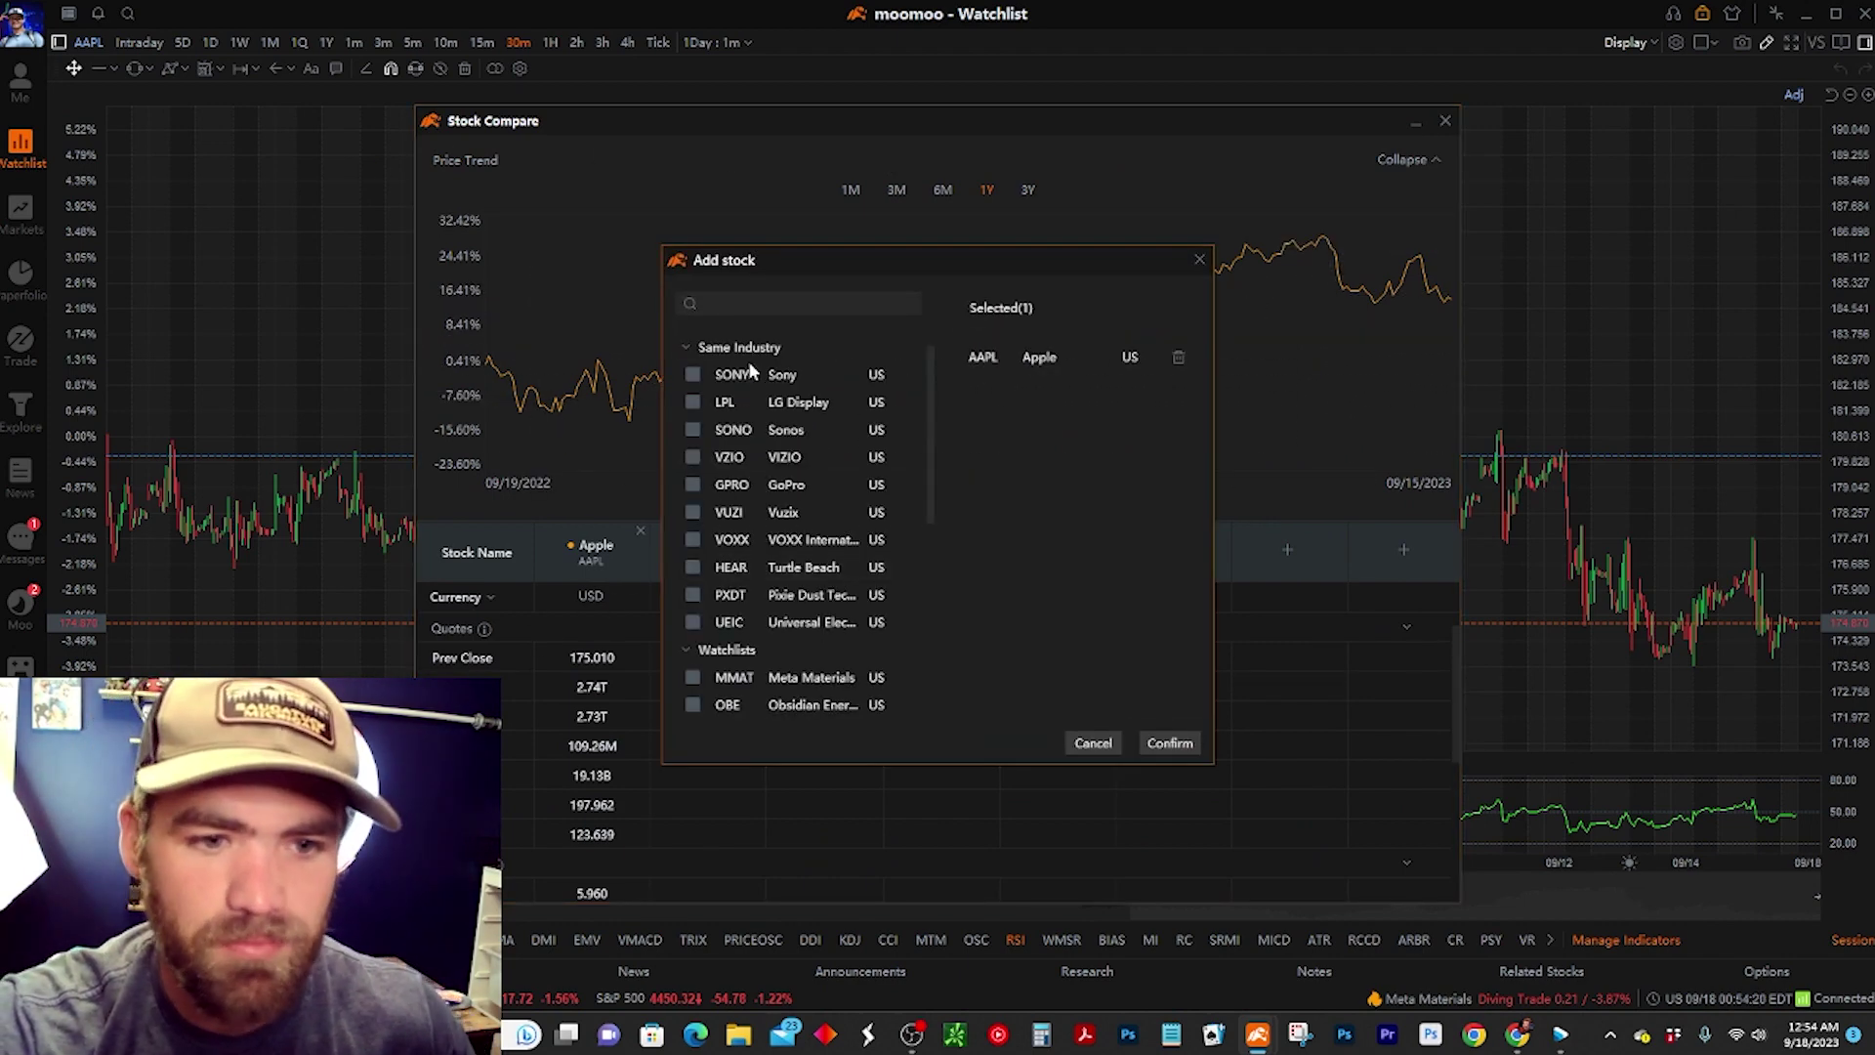
pyautogui.write('sp')
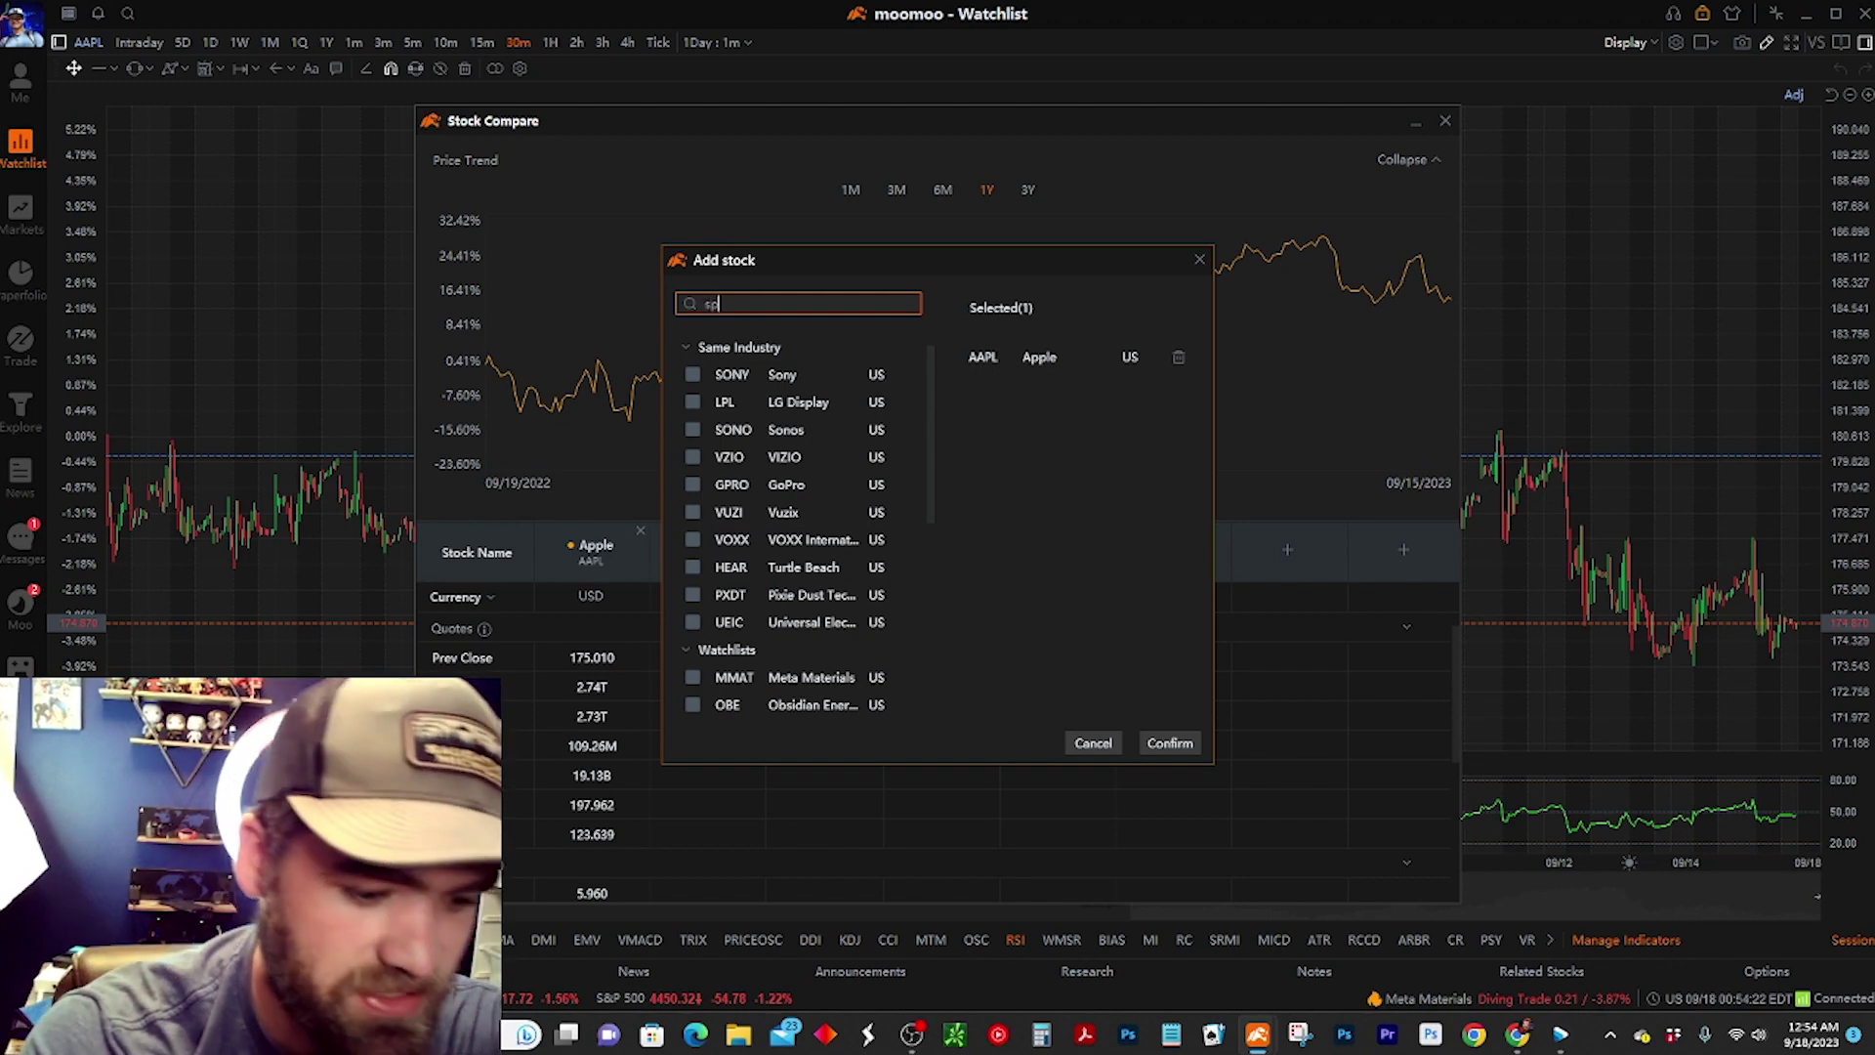
pyautogui.write('x')
pyautogui.click(778, 328)
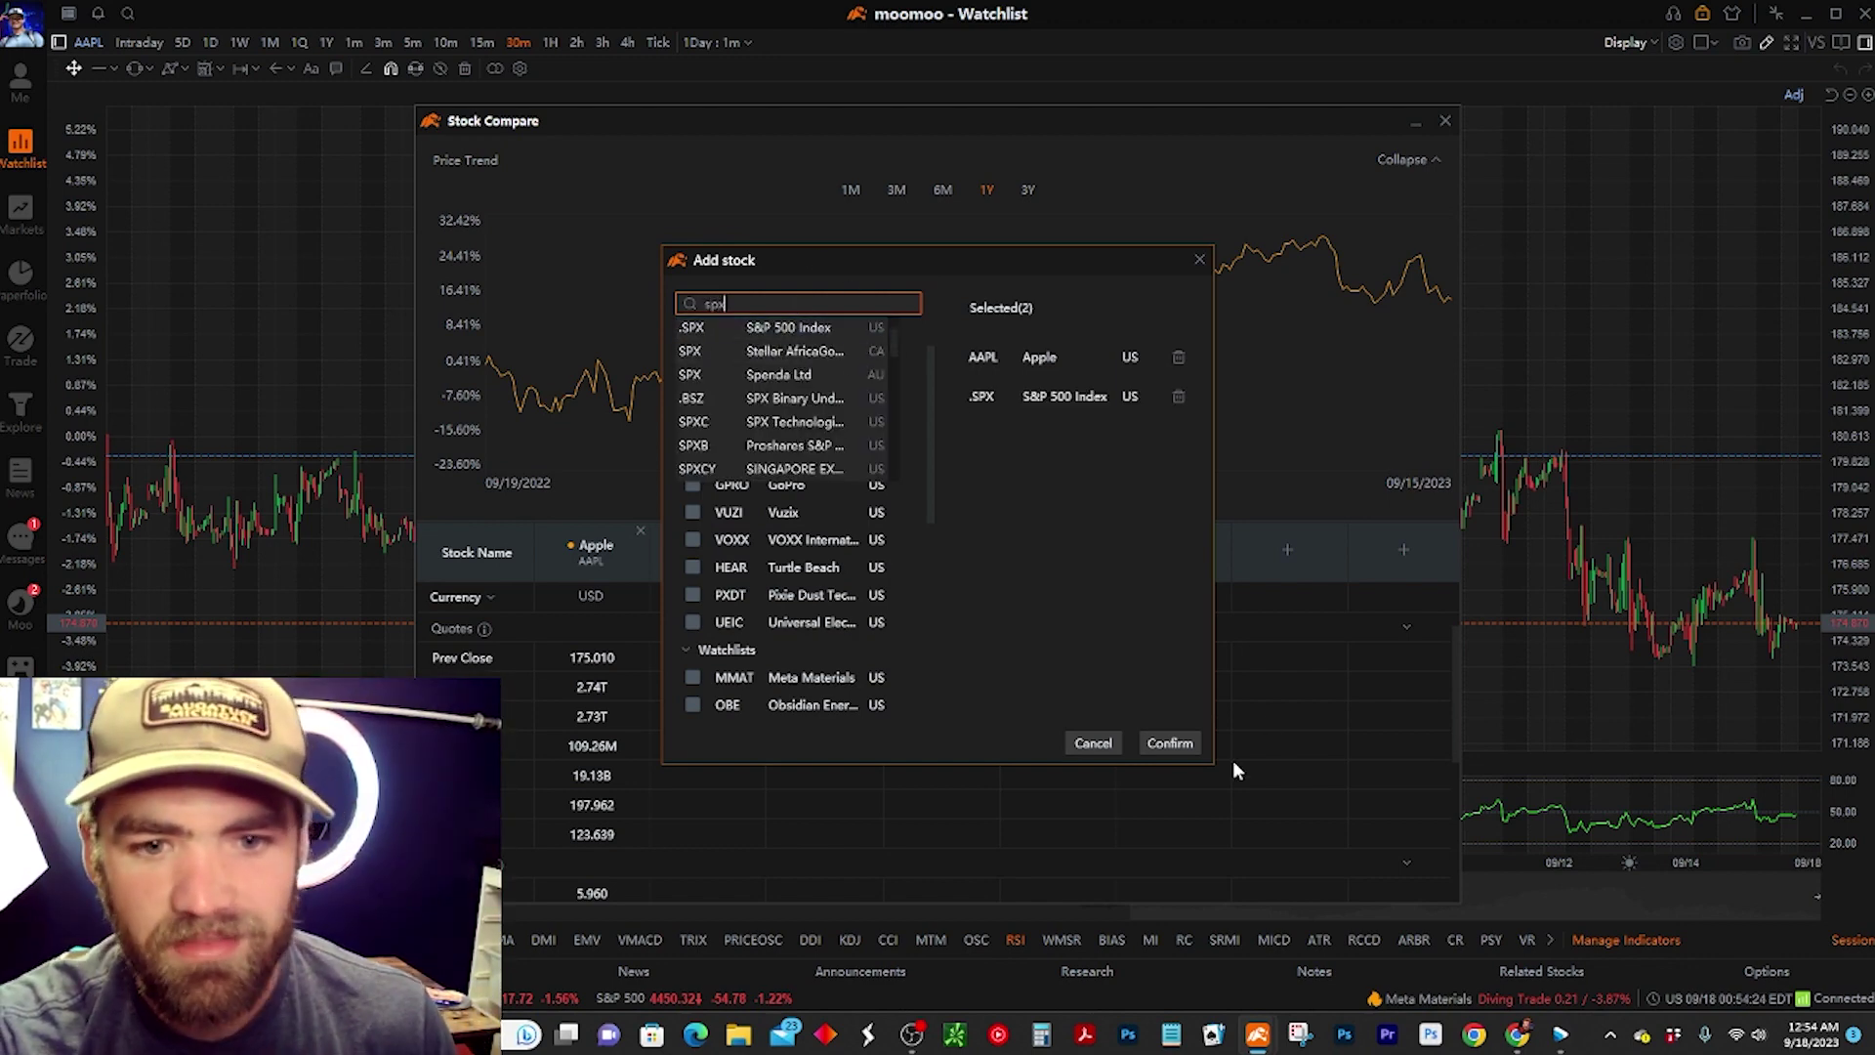
pyautogui.click(1171, 743)
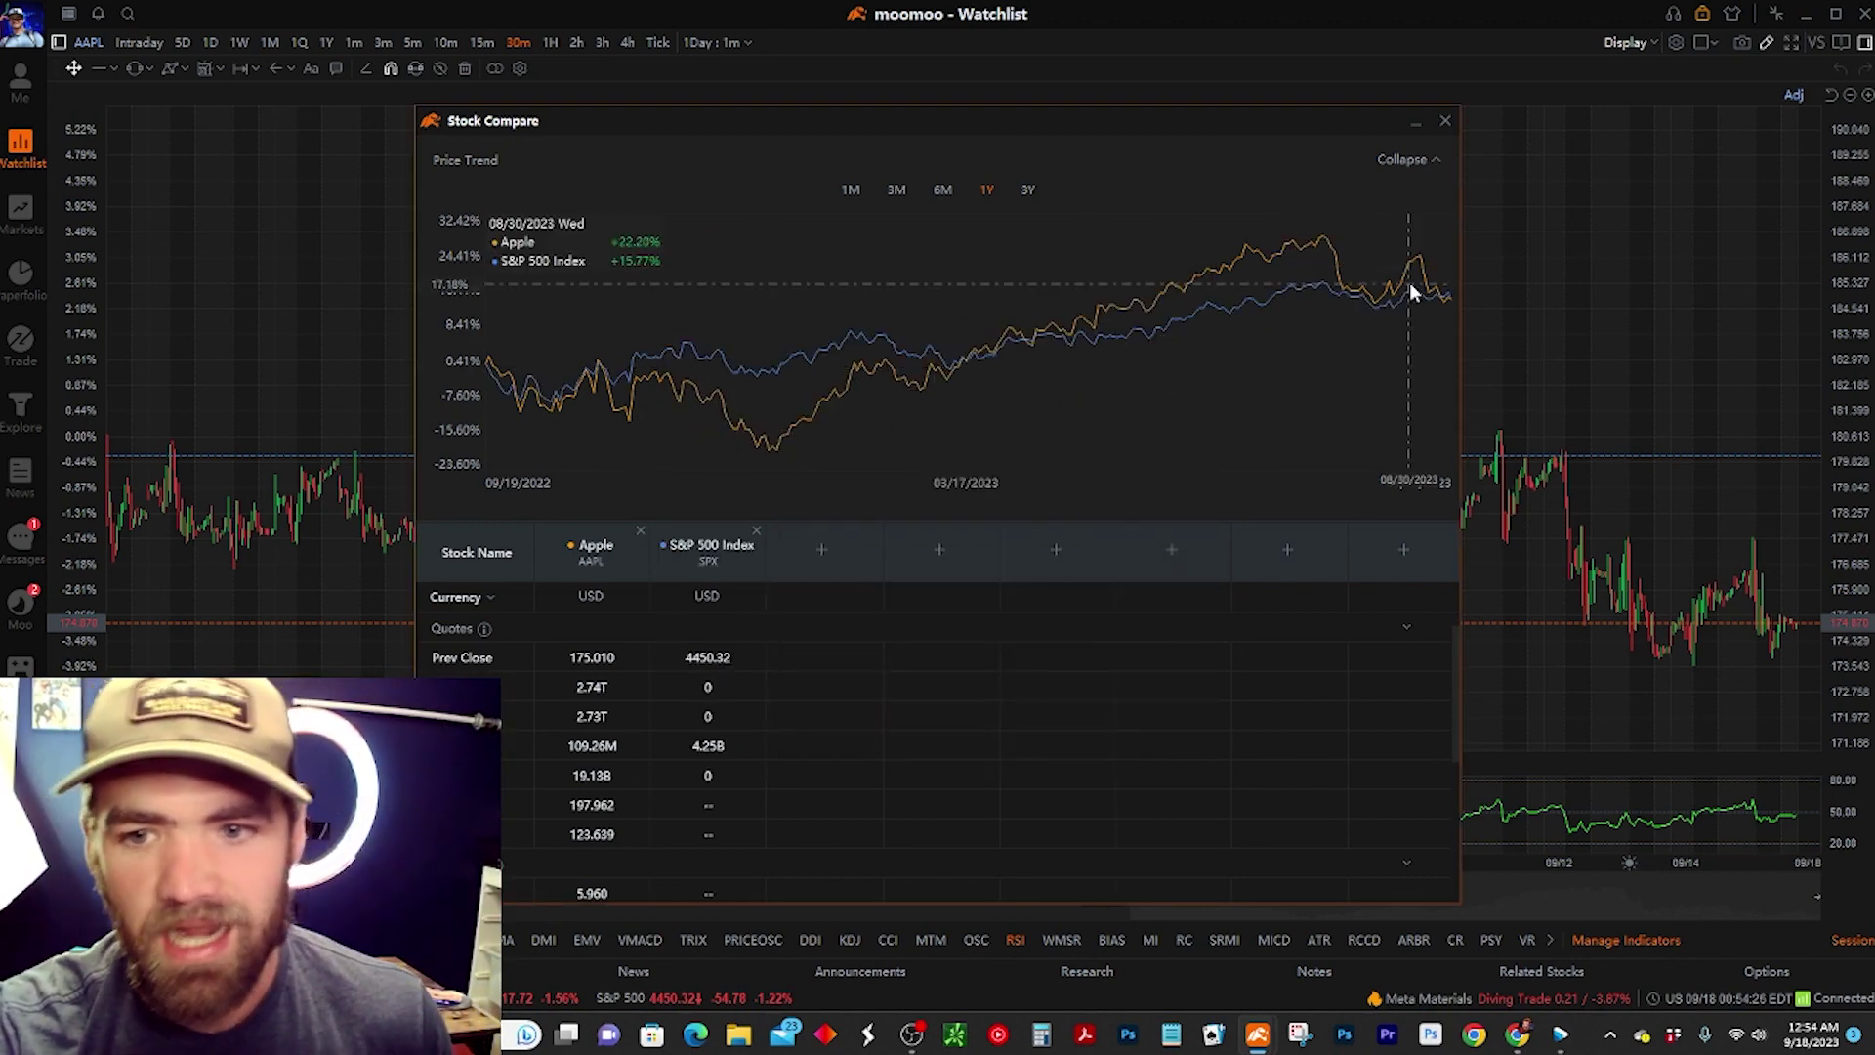
pyautogui.click(1445, 120)
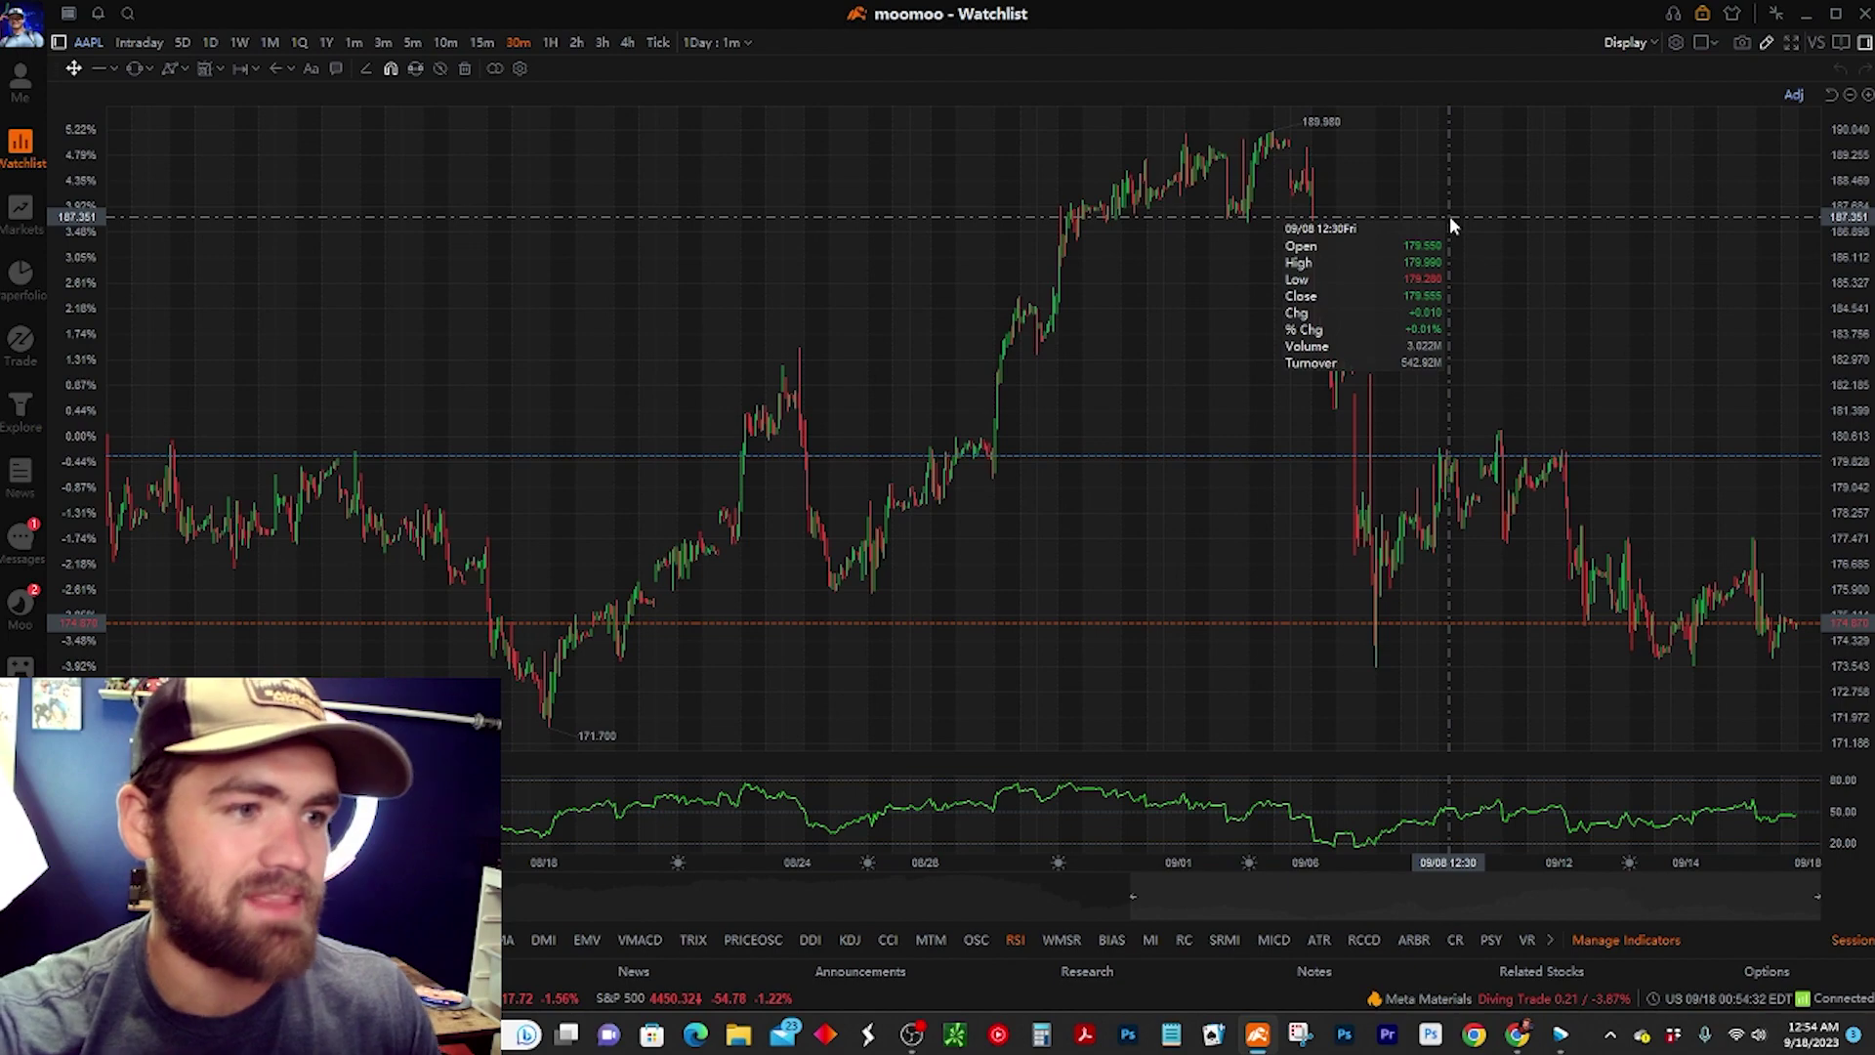
# On Markets, collapse the Quotes panel, browse the Watchlist and HK tabs, then list All US Stocks.
pyautogui.click(20, 215)
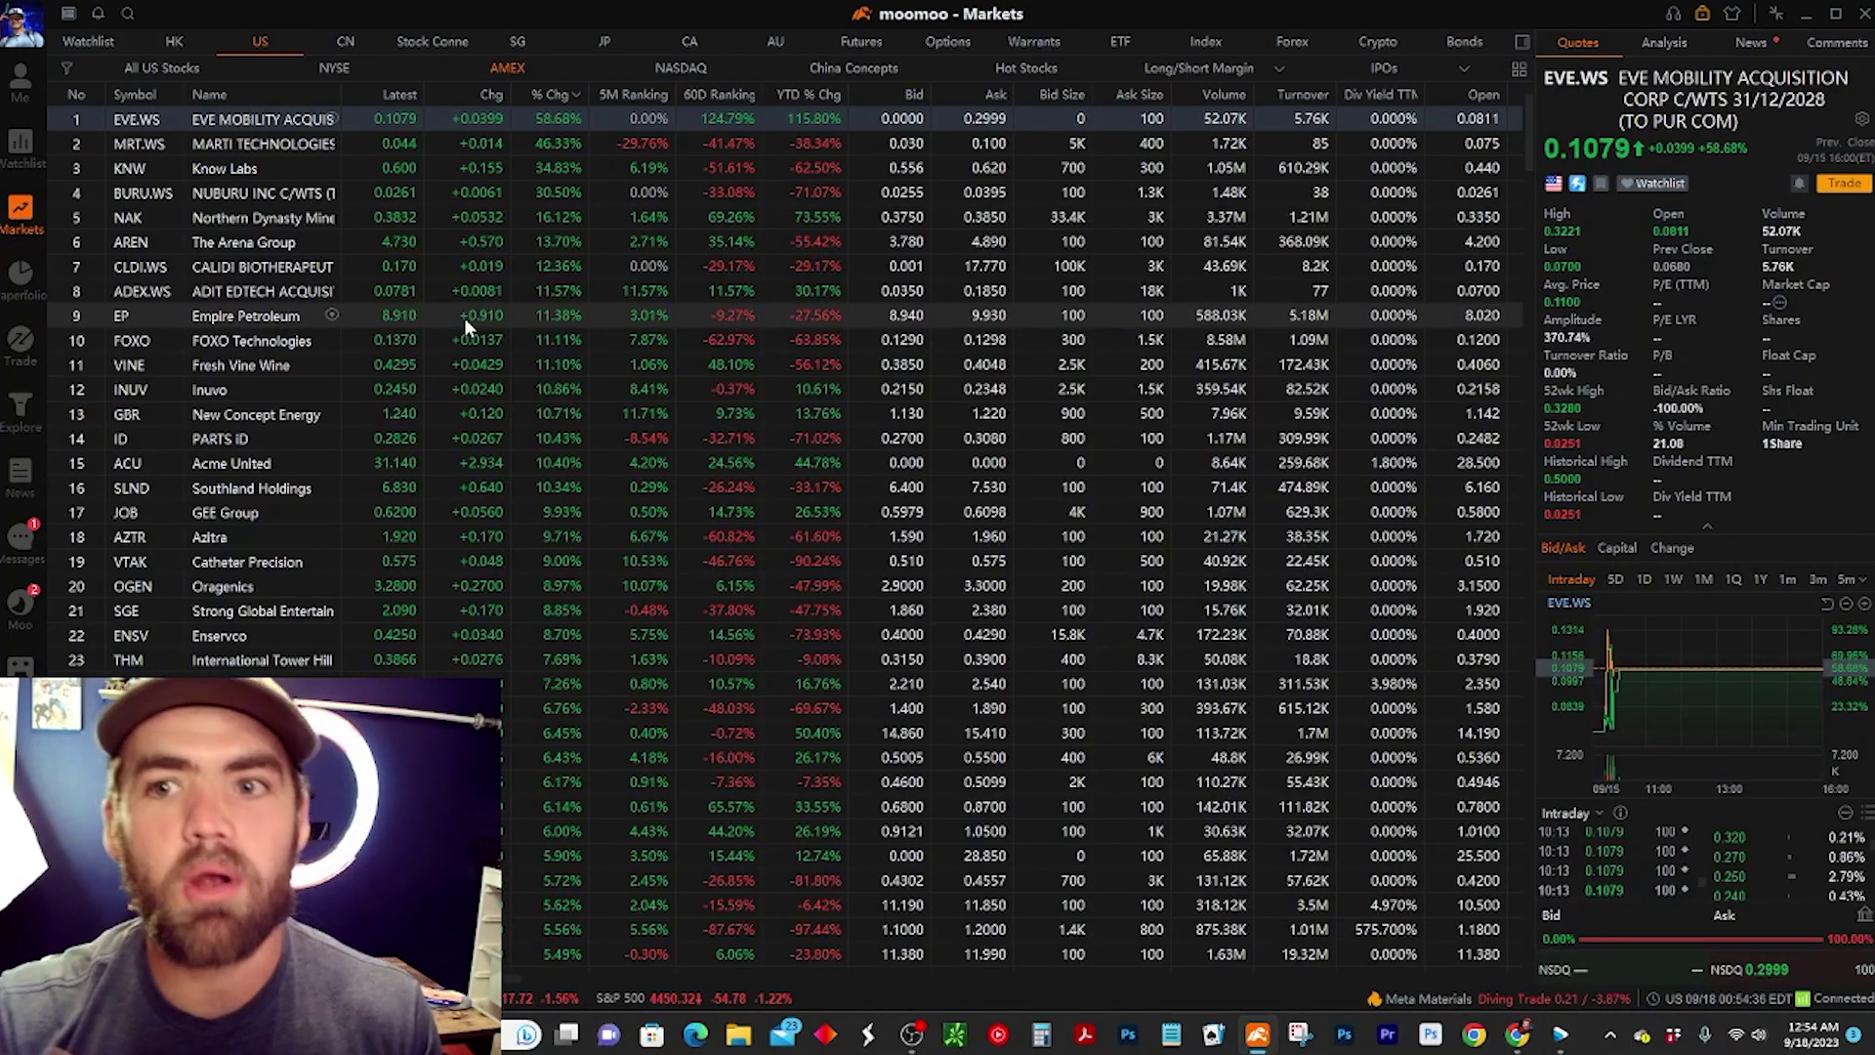
pyautogui.click(1520, 44)
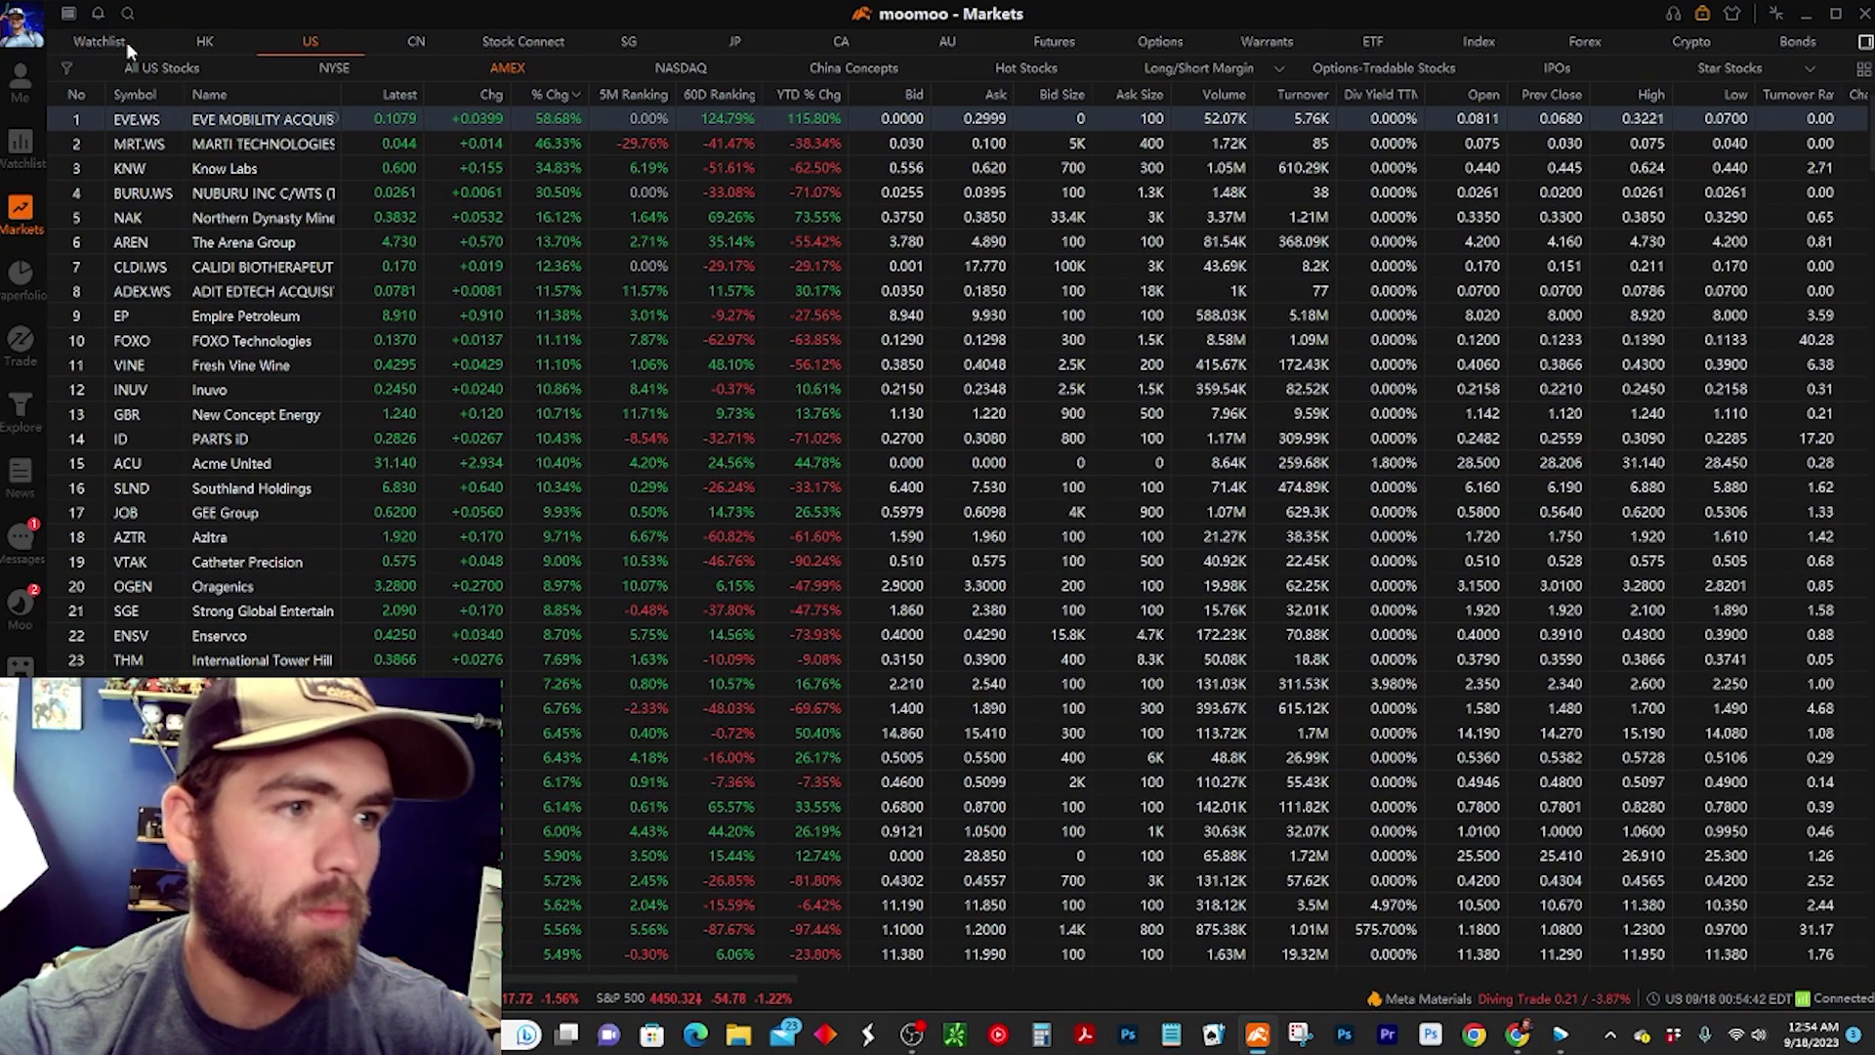
pyautogui.click(97, 41)
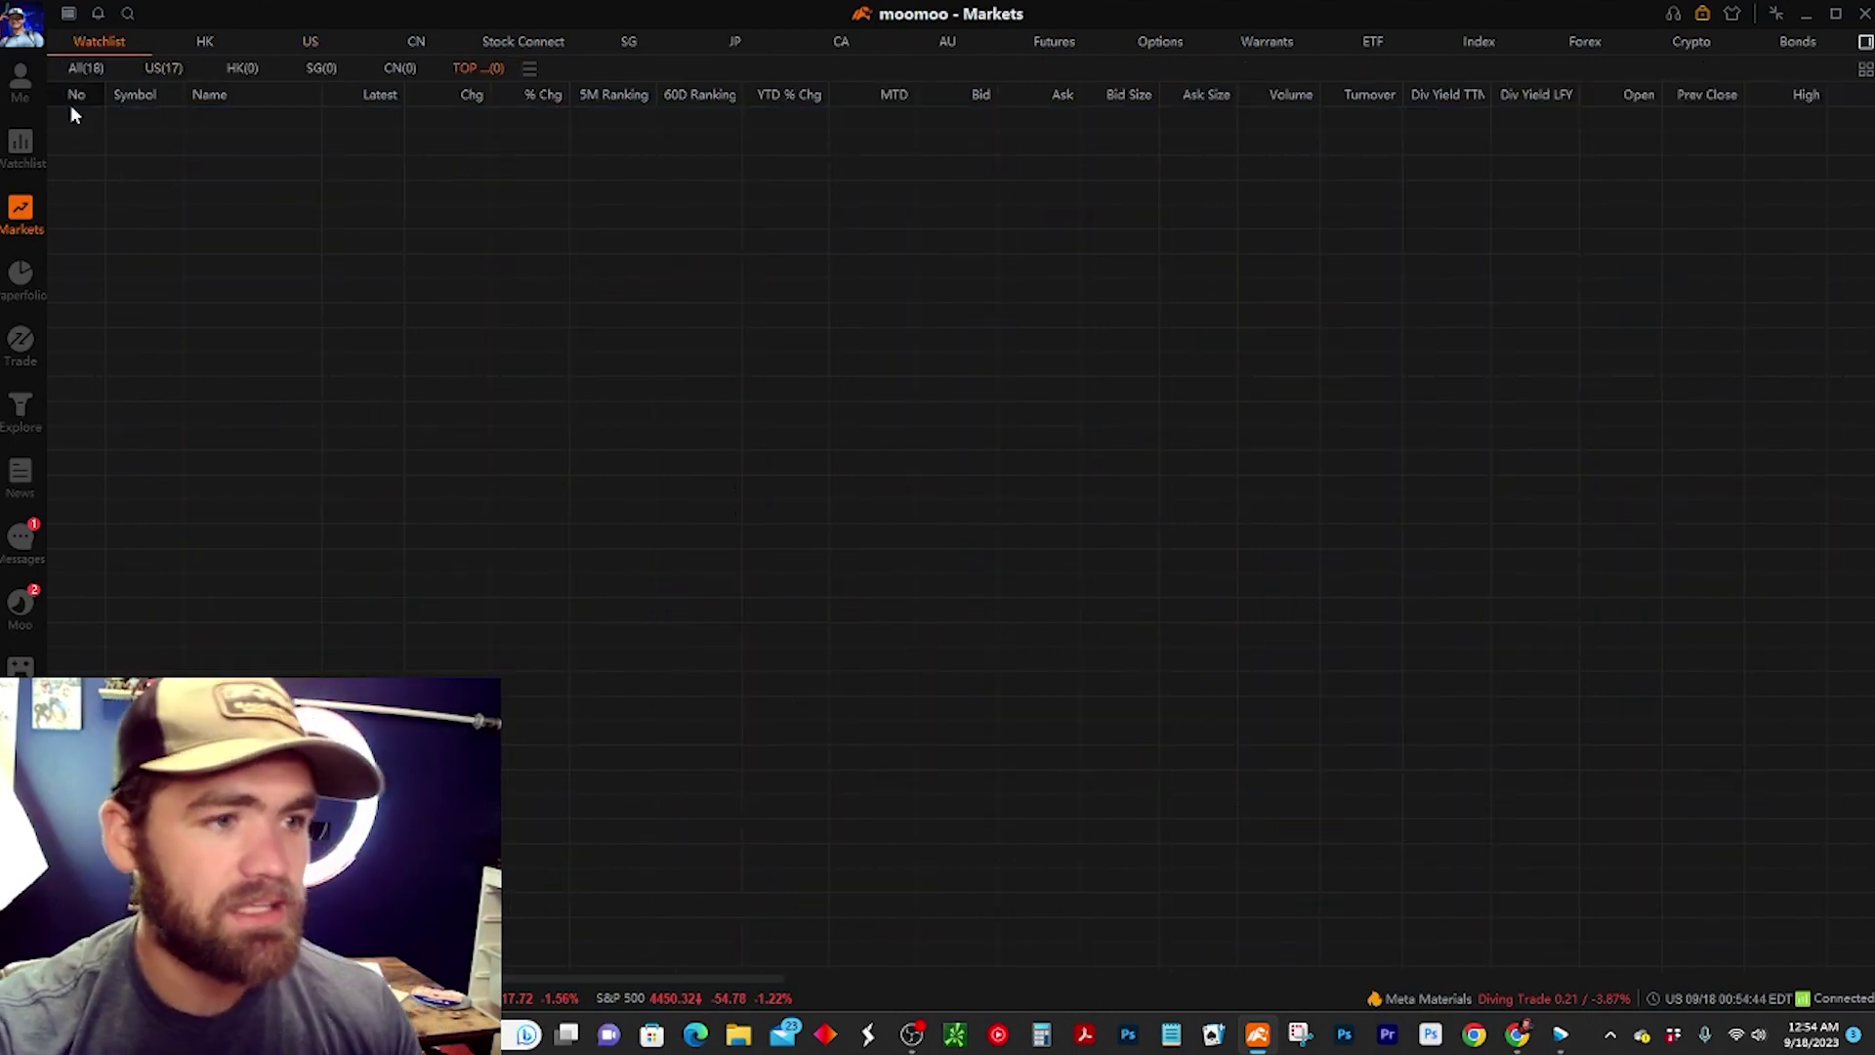
pyautogui.click(201, 40)
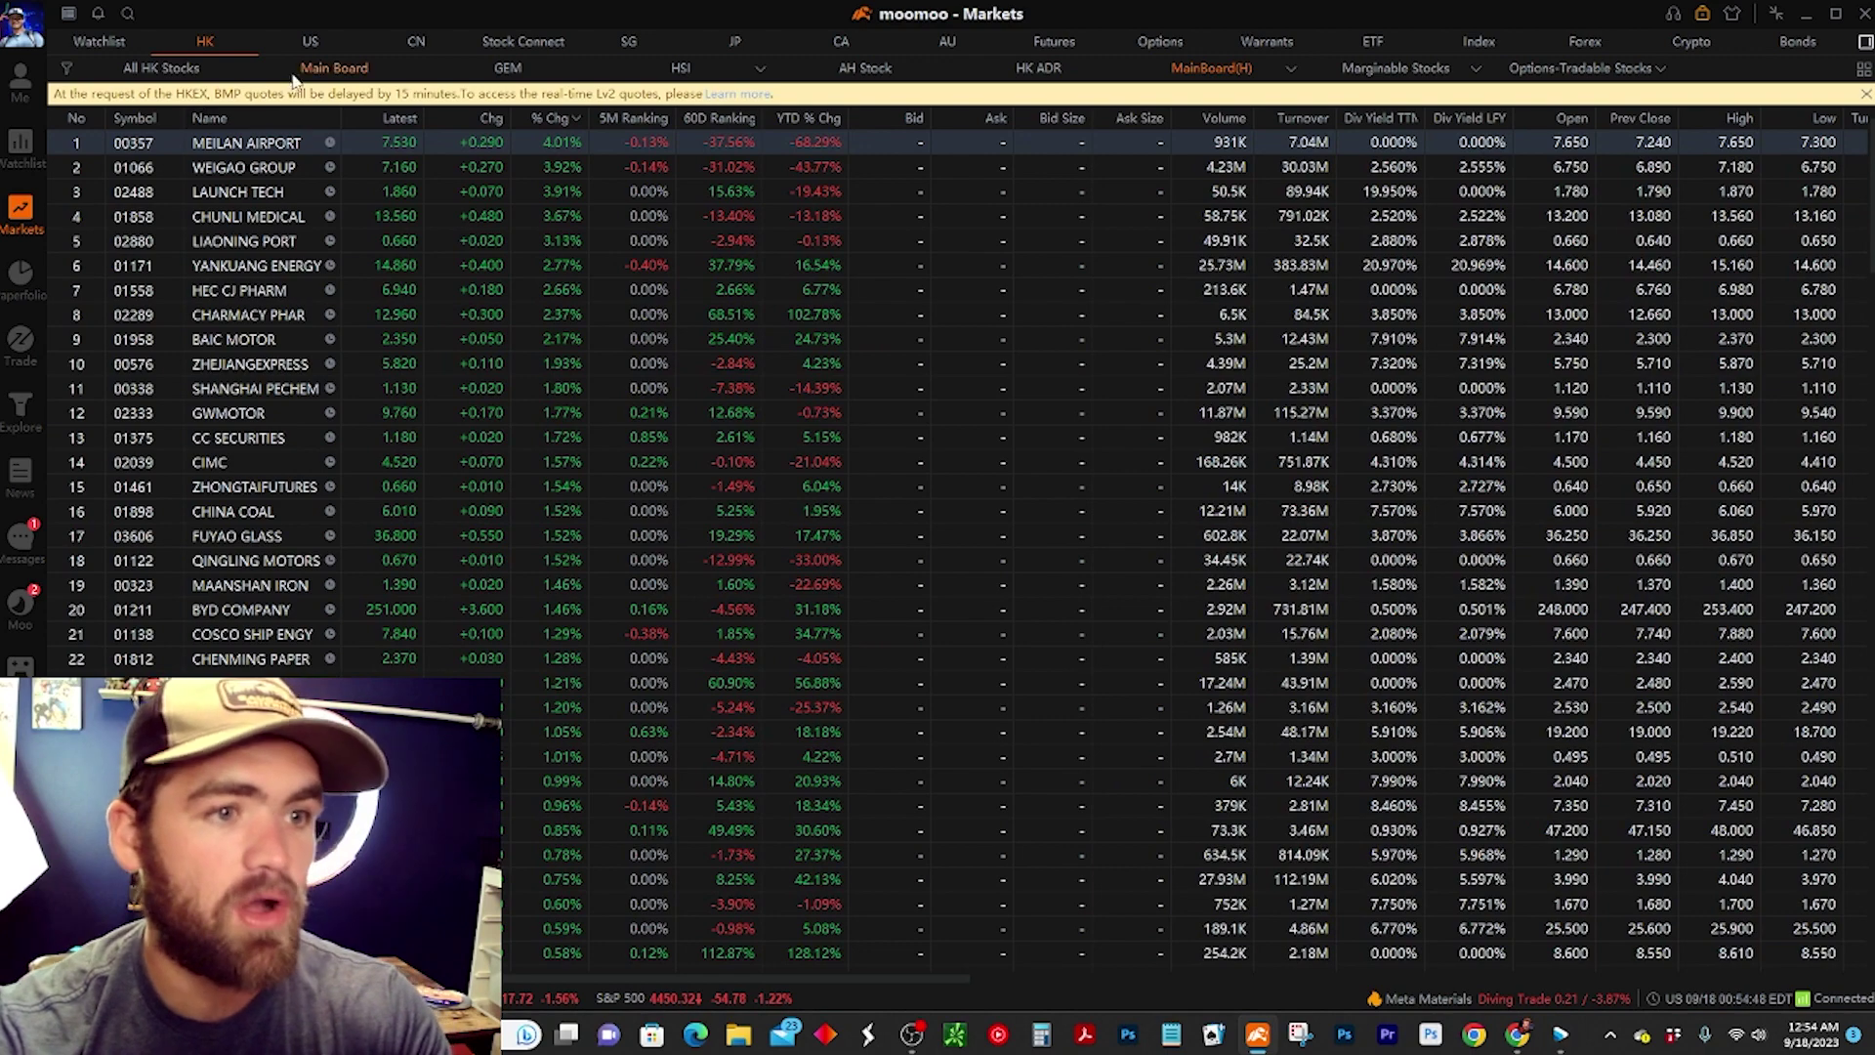
pyautogui.click(311, 41)
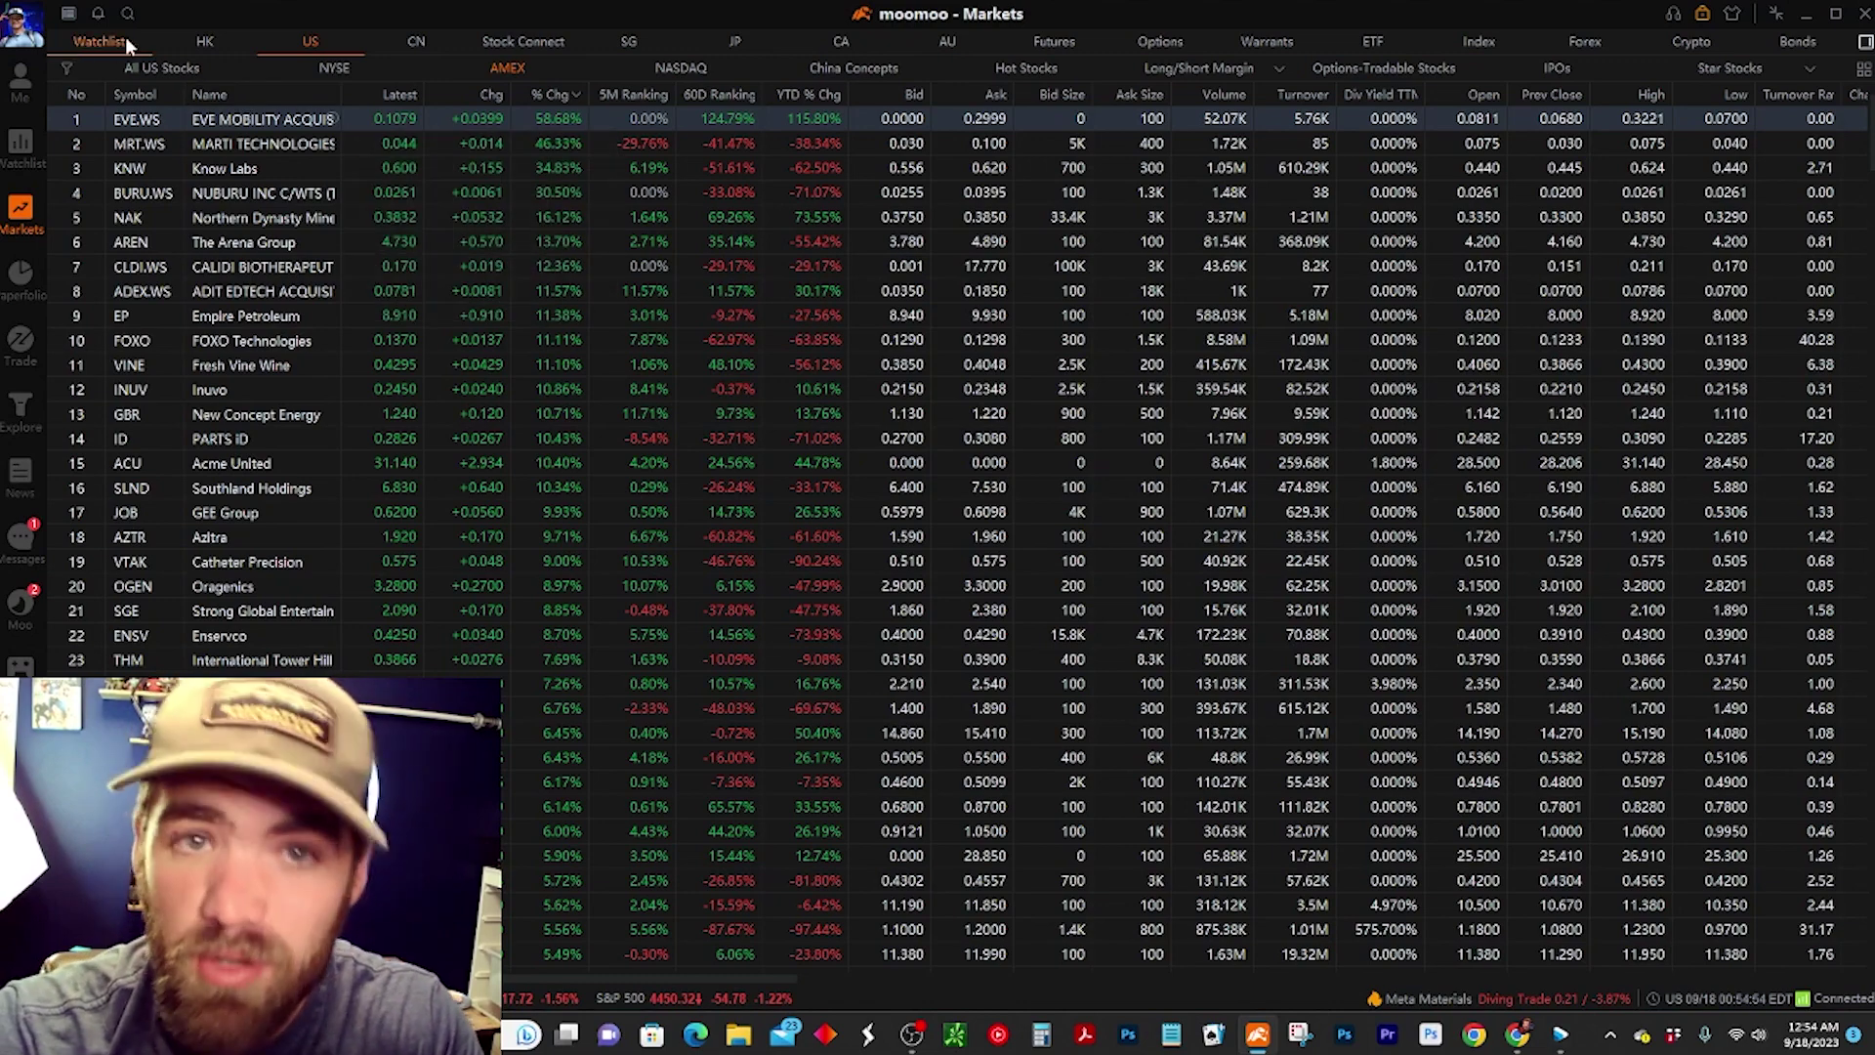
pyautogui.click(133, 65)
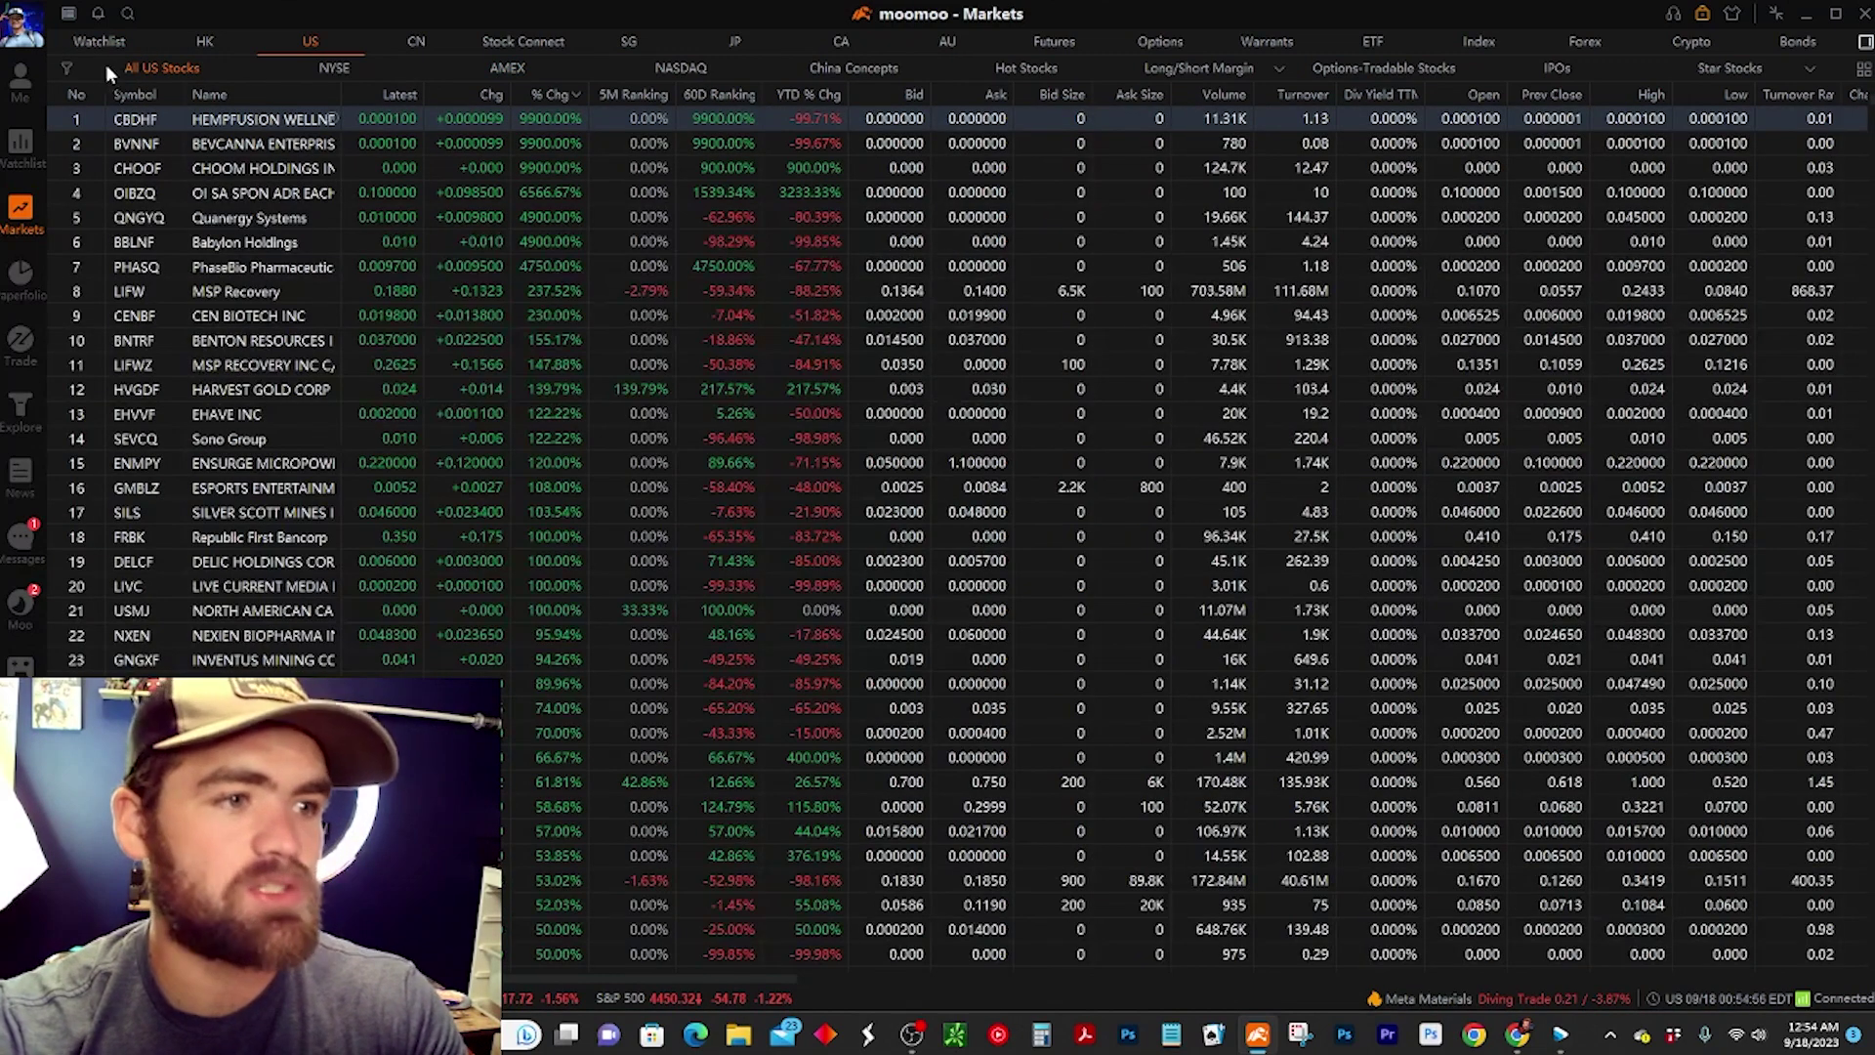
# Browse the US stock screener Filter panel, then switch to the Paperfolio rankings page.
pyautogui.click(66, 68)
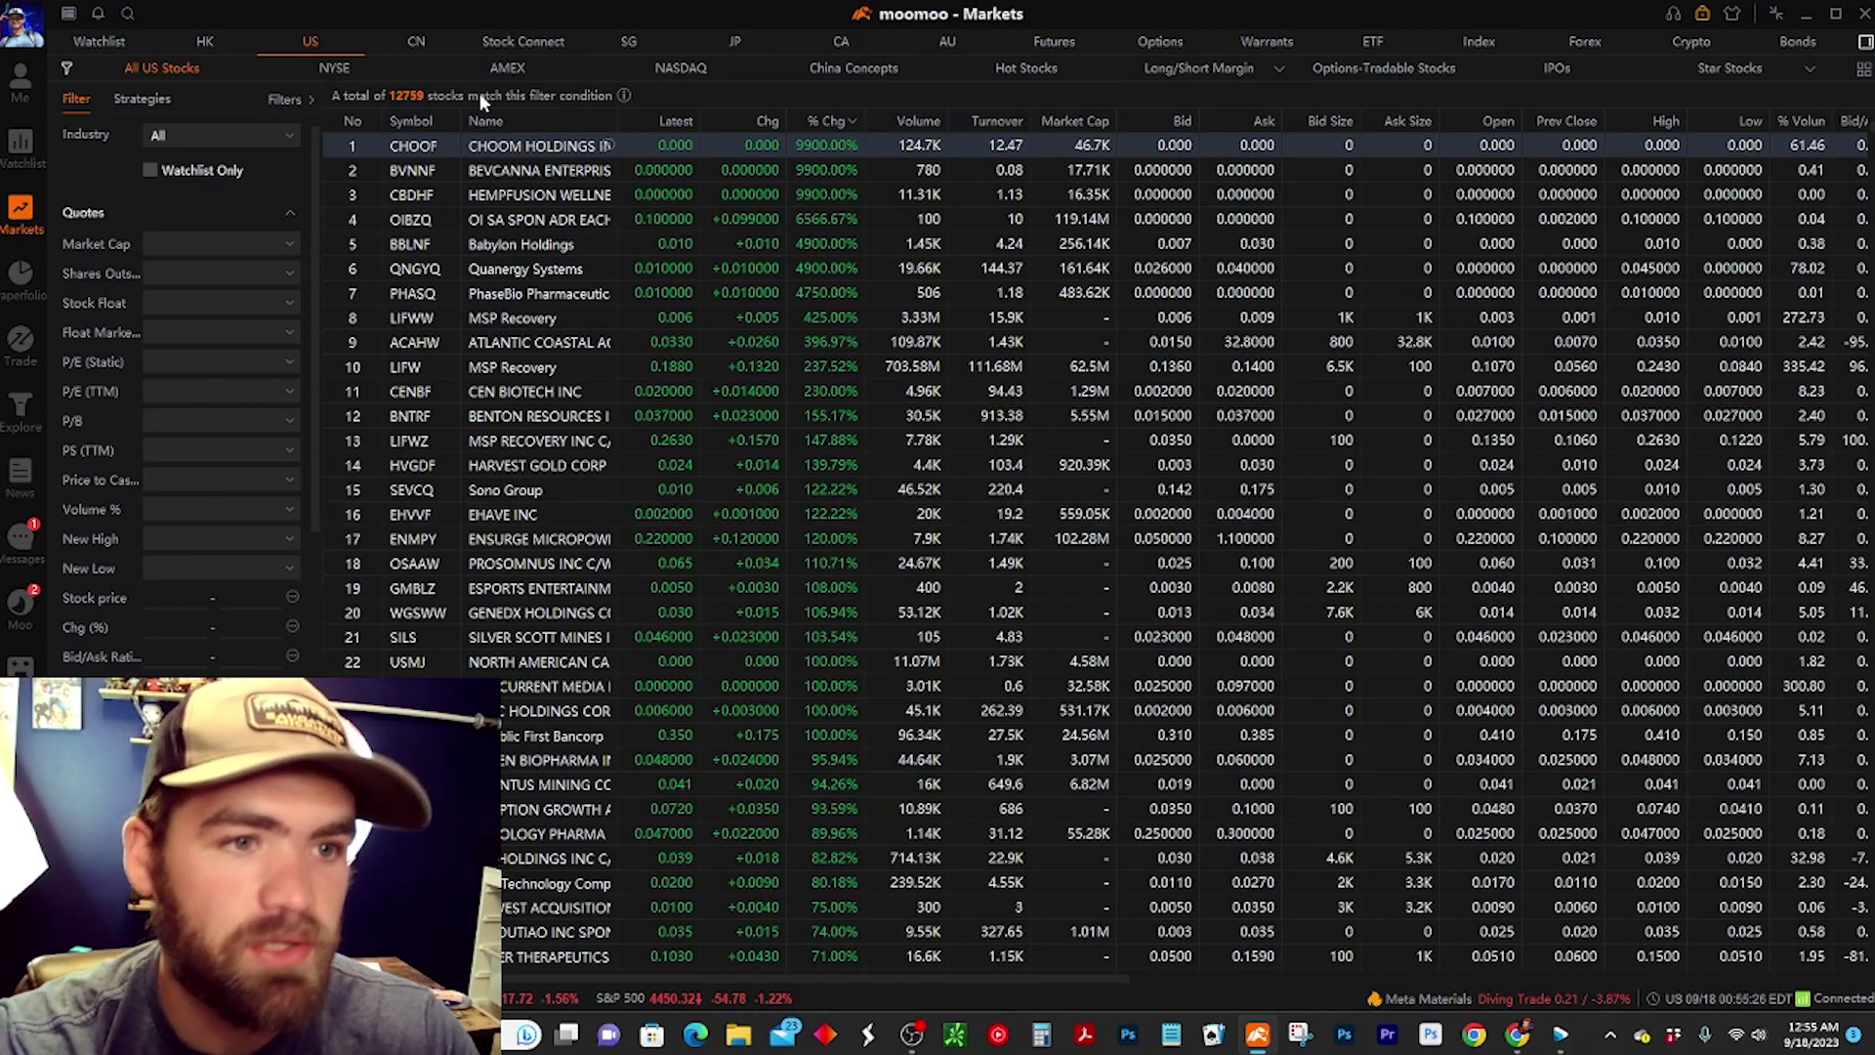
pyautogui.click(30, 277)
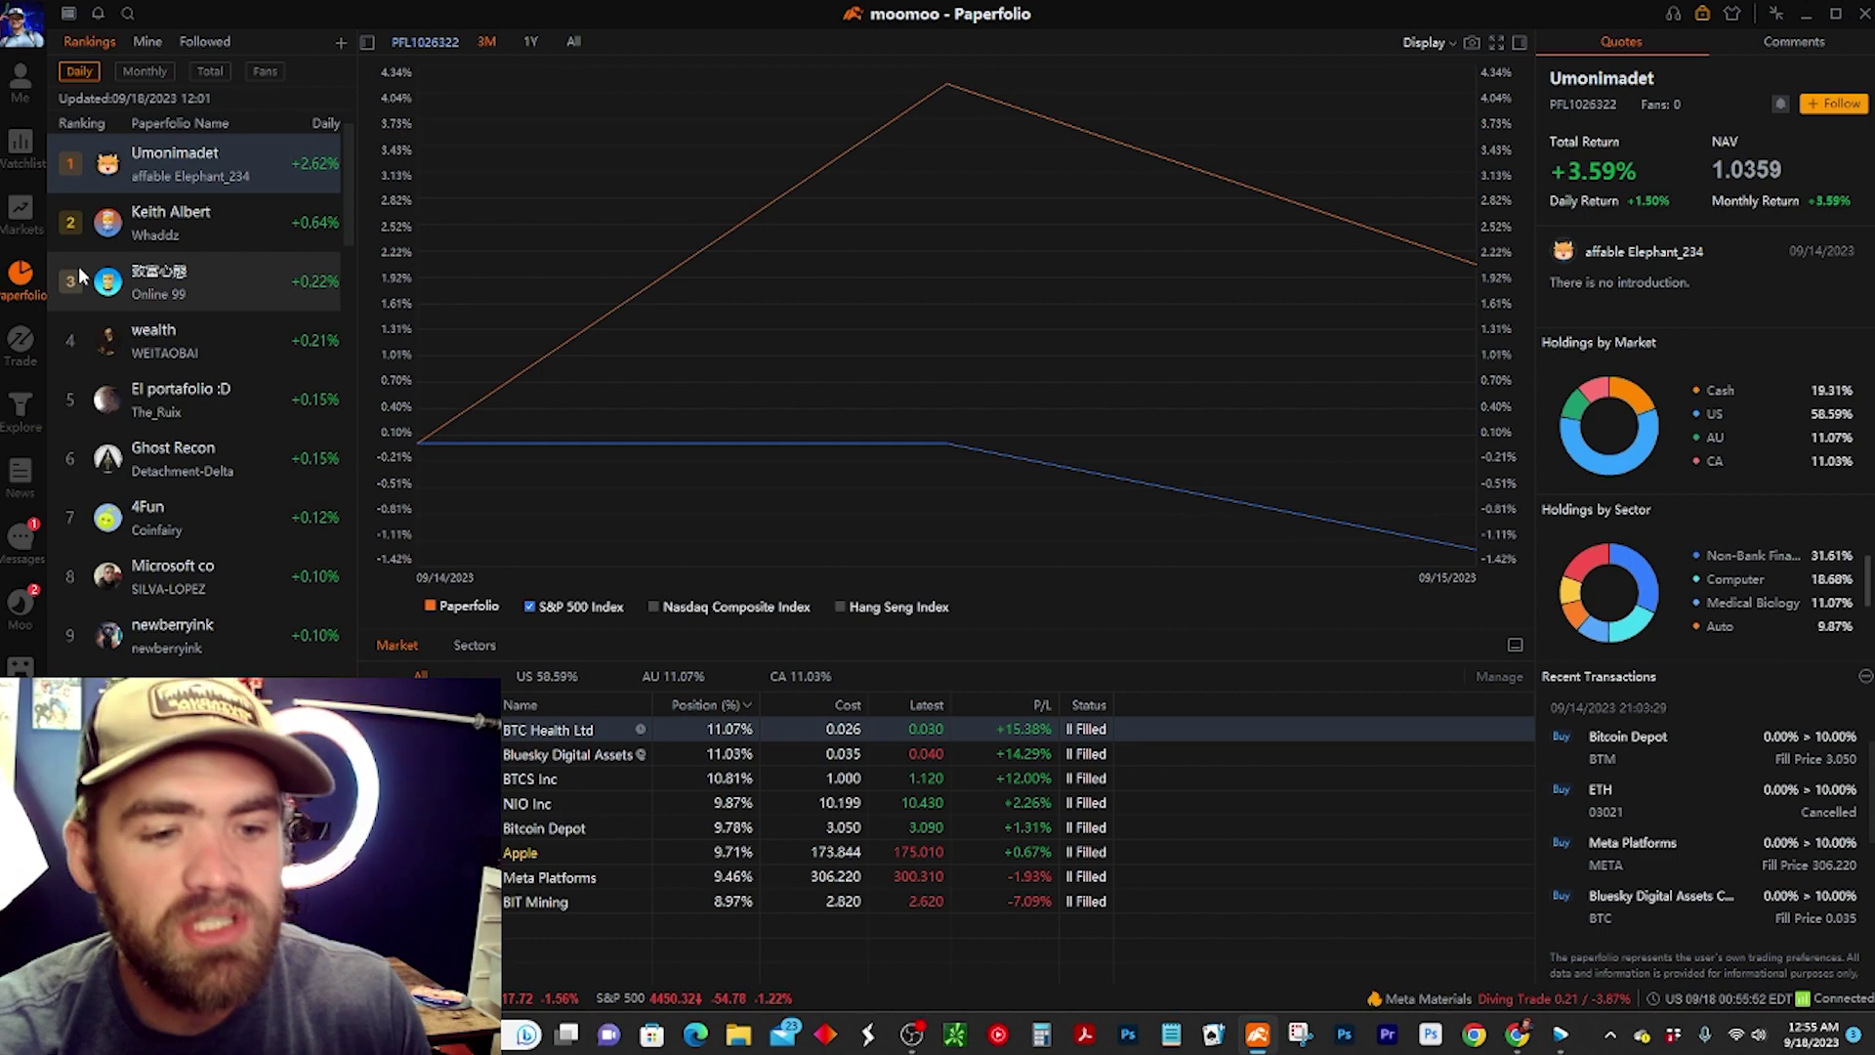
# In Trade, close the Multiple Shares Quote, New TAB 1, New TAB 2 and Securities Trading tabs.
pyautogui.click(29, 342)
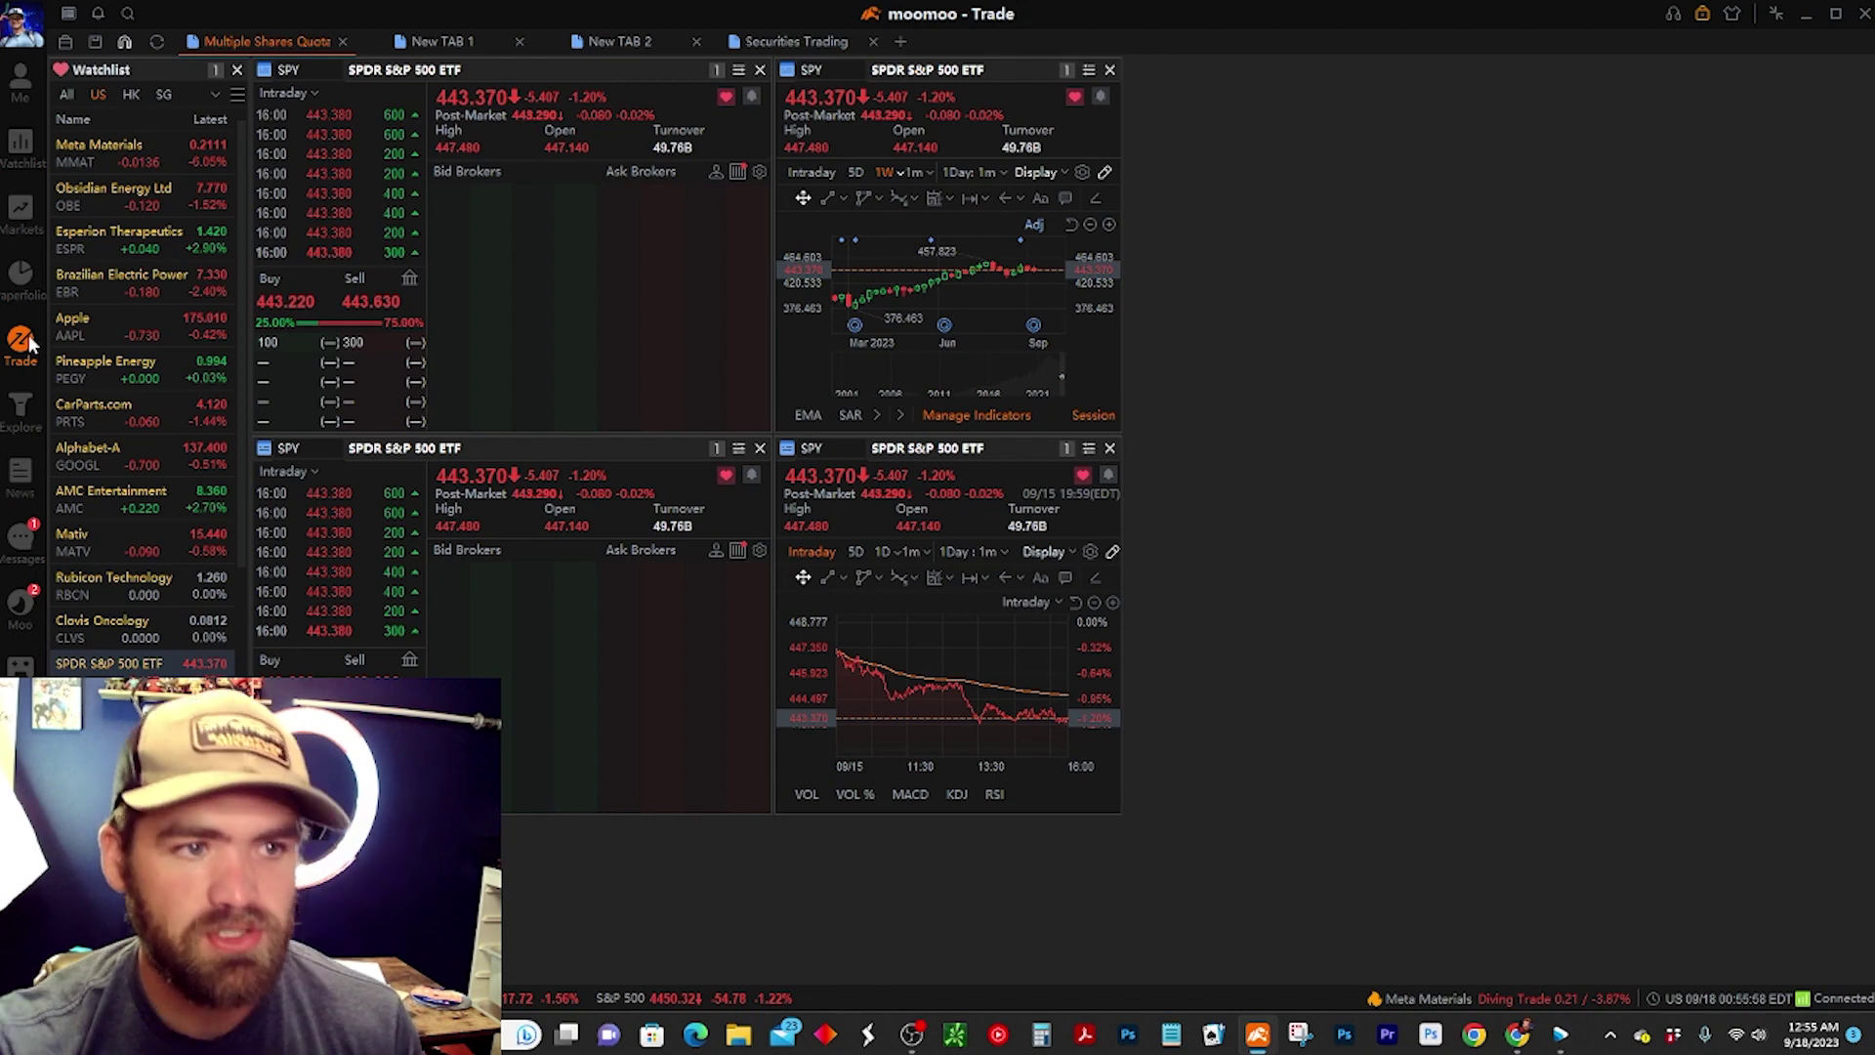
pyautogui.click(342, 42)
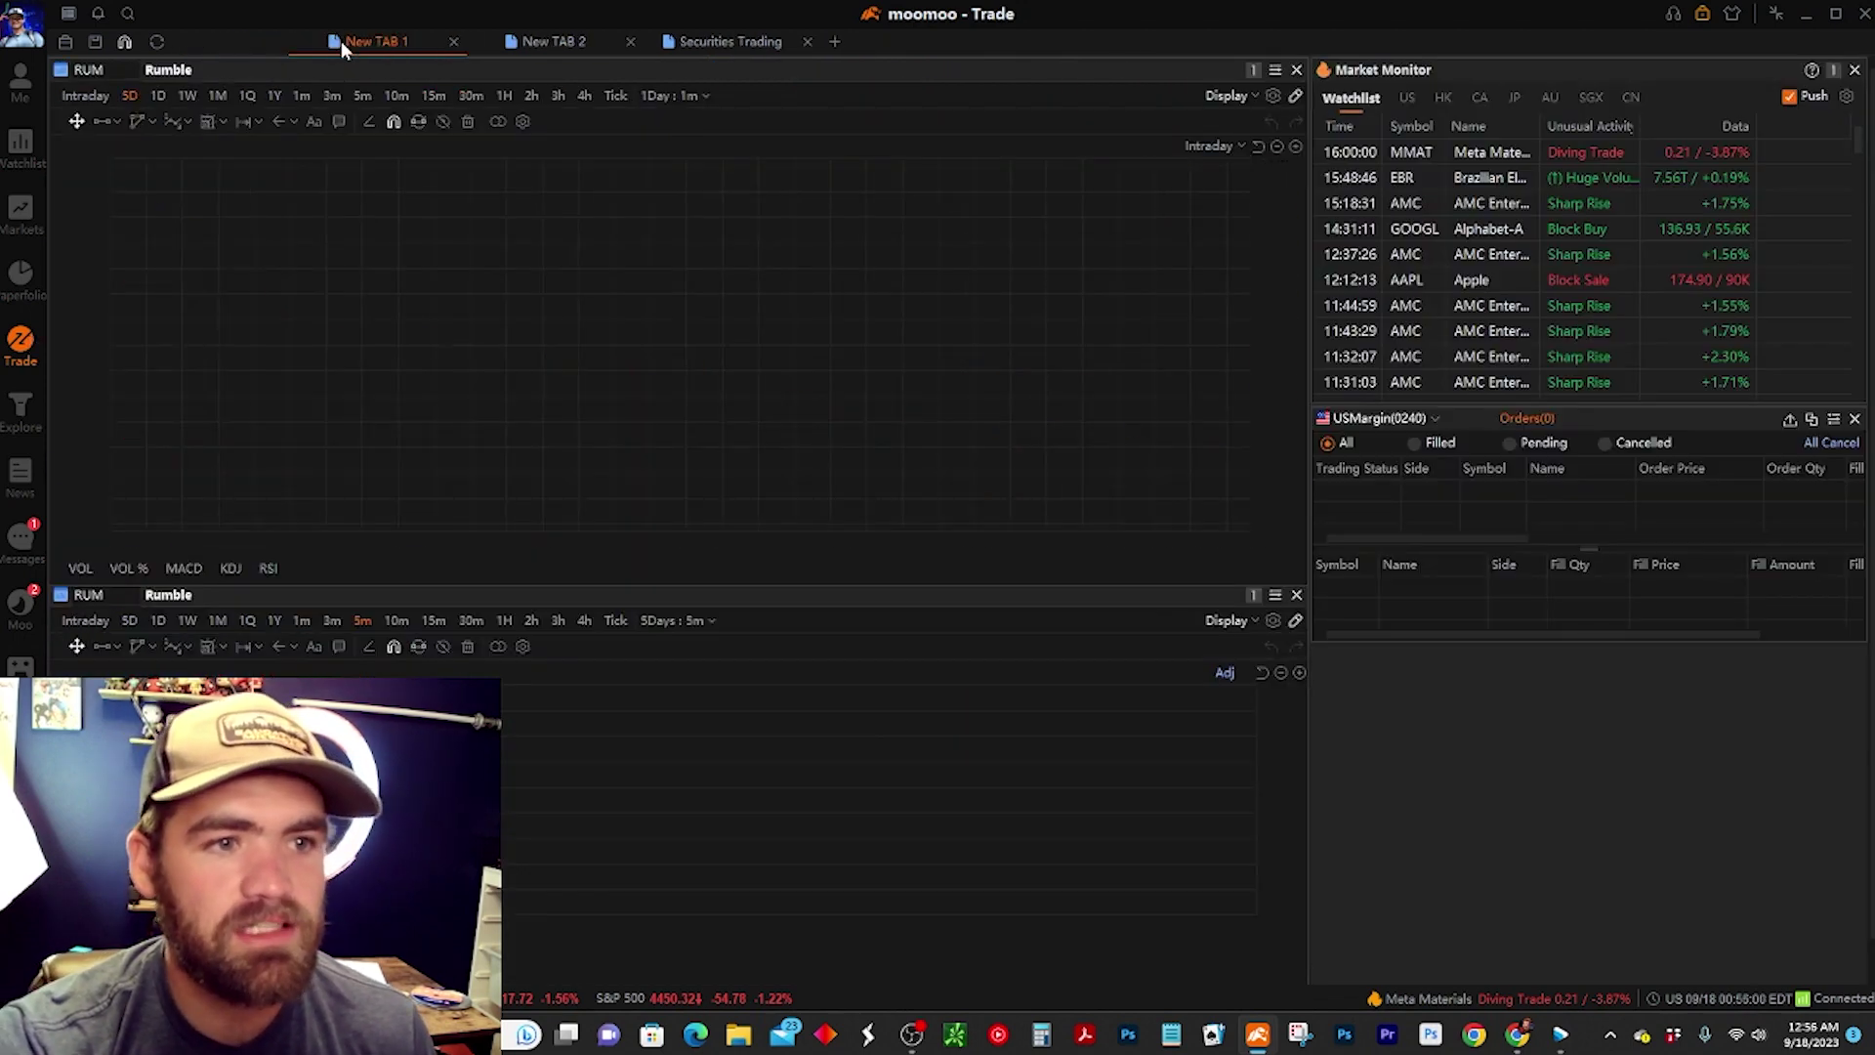
pyautogui.click(342, 42)
pyautogui.click(343, 42)
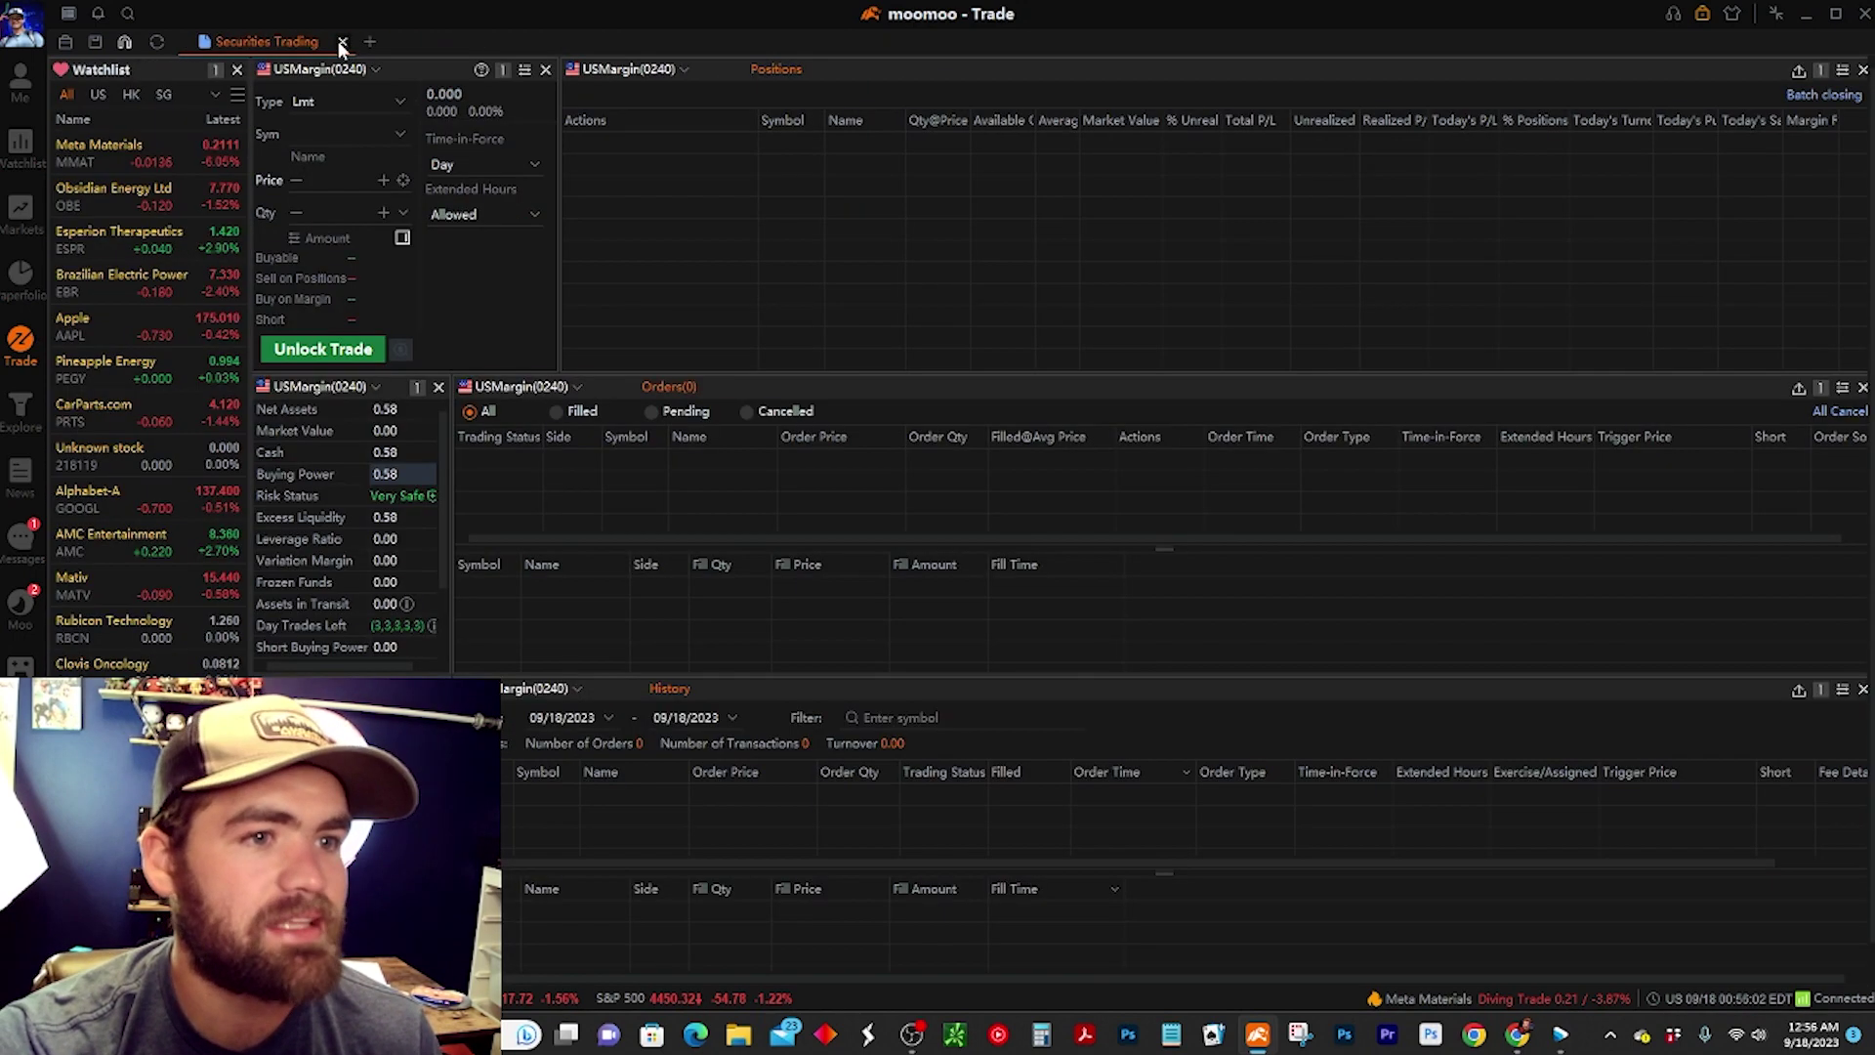
pyautogui.click(342, 43)
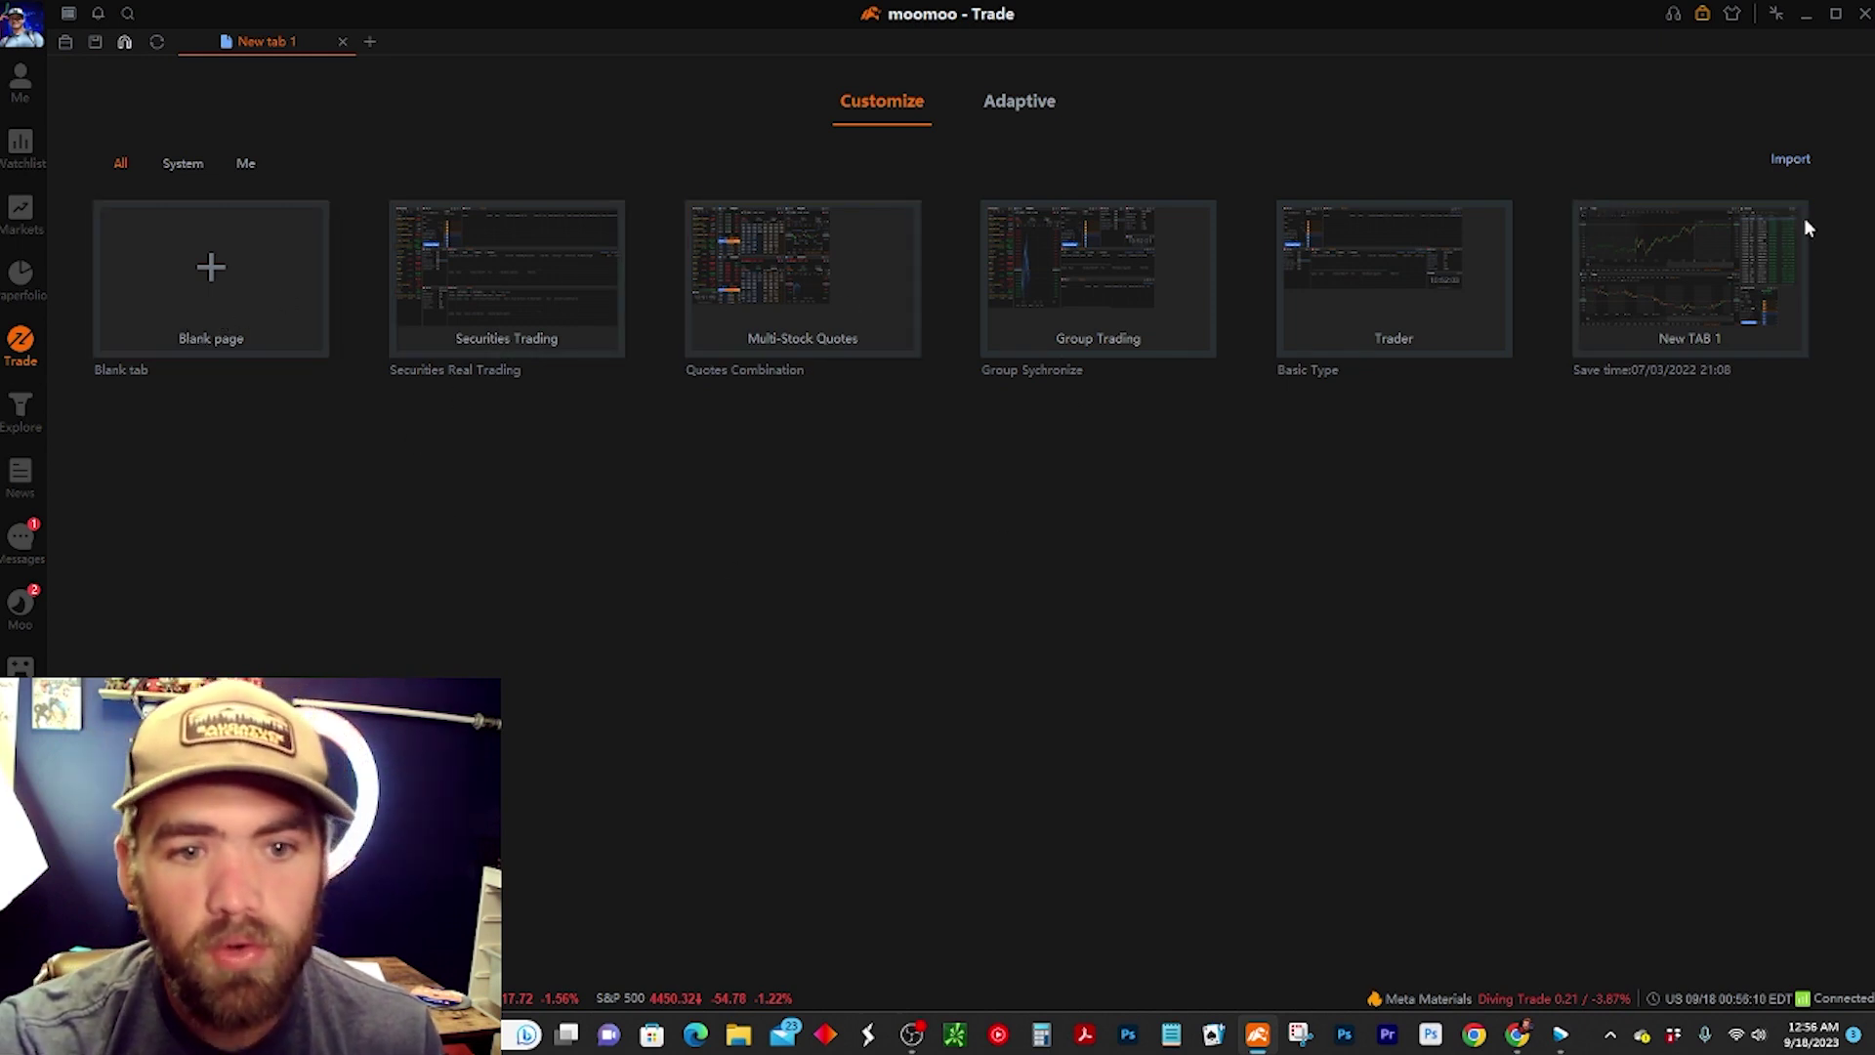
# Browse the Adaptive and Customize templates, start from a blank page, and add an Apple Custom Quotes window.
pyautogui.click(993, 109)
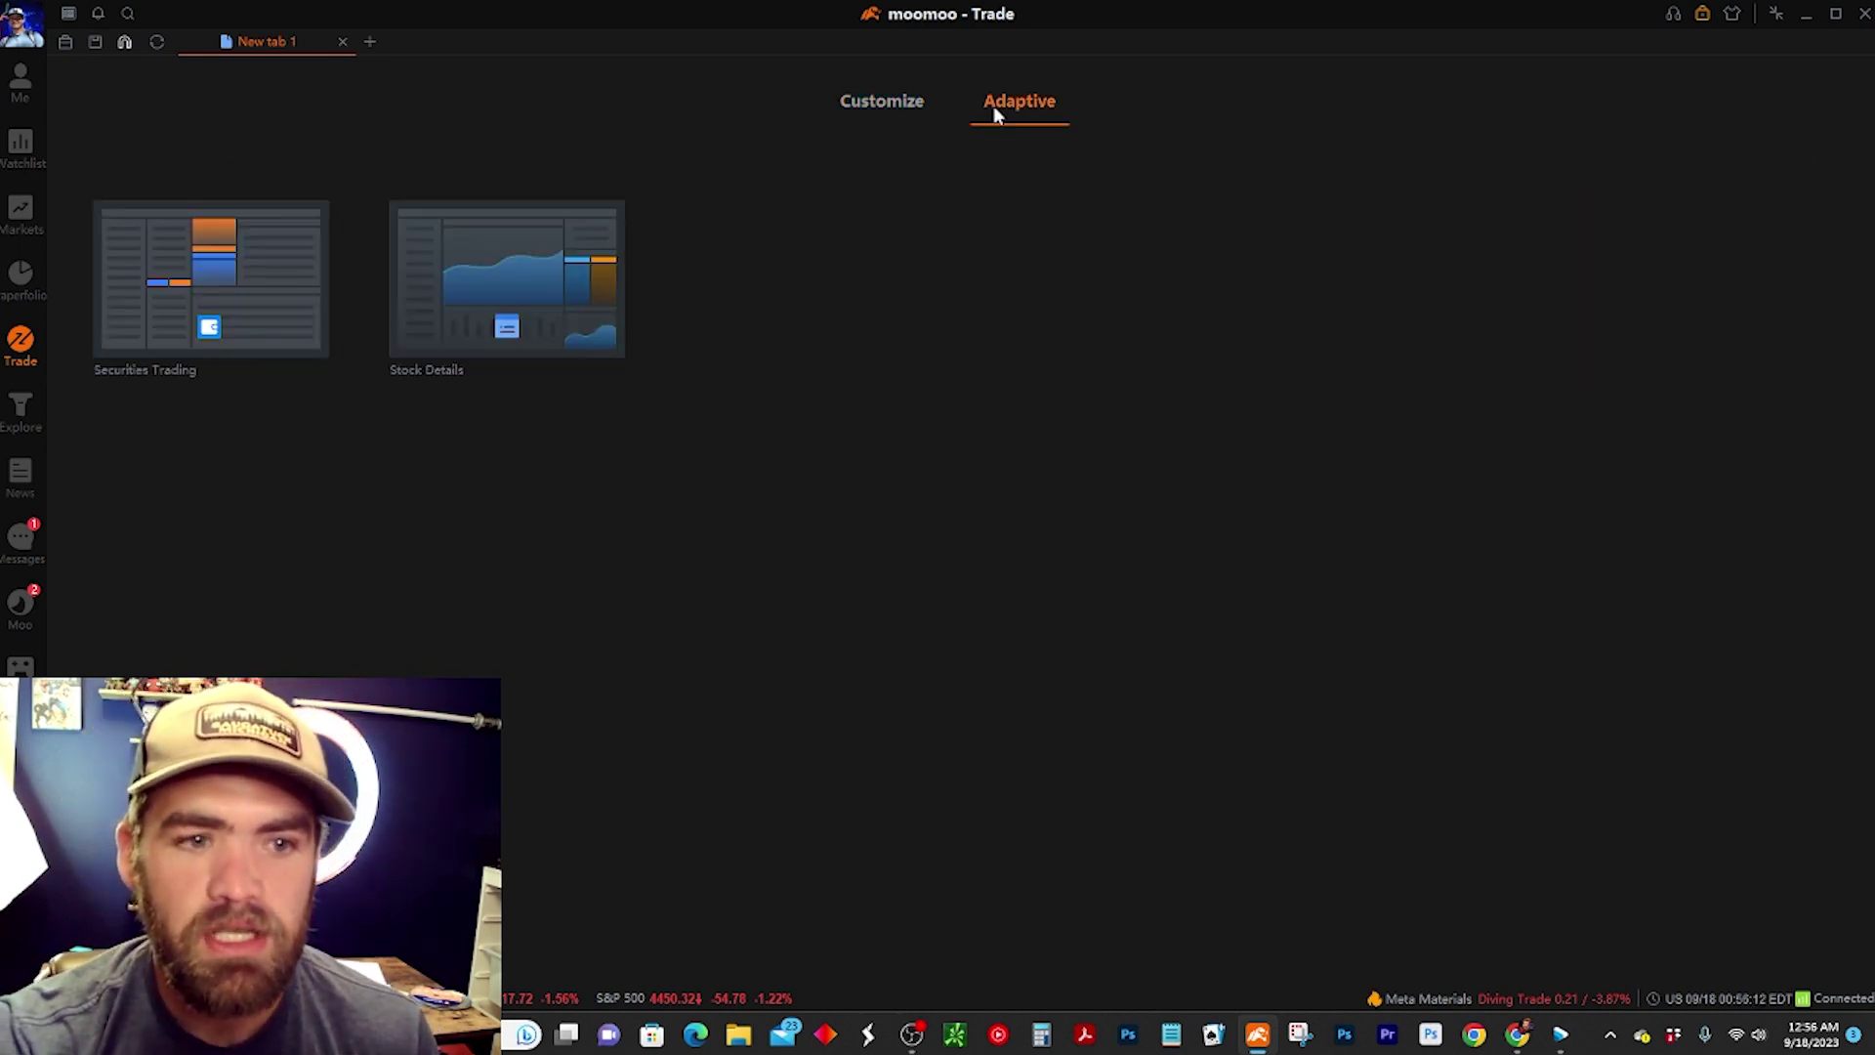
pyautogui.click(852, 103)
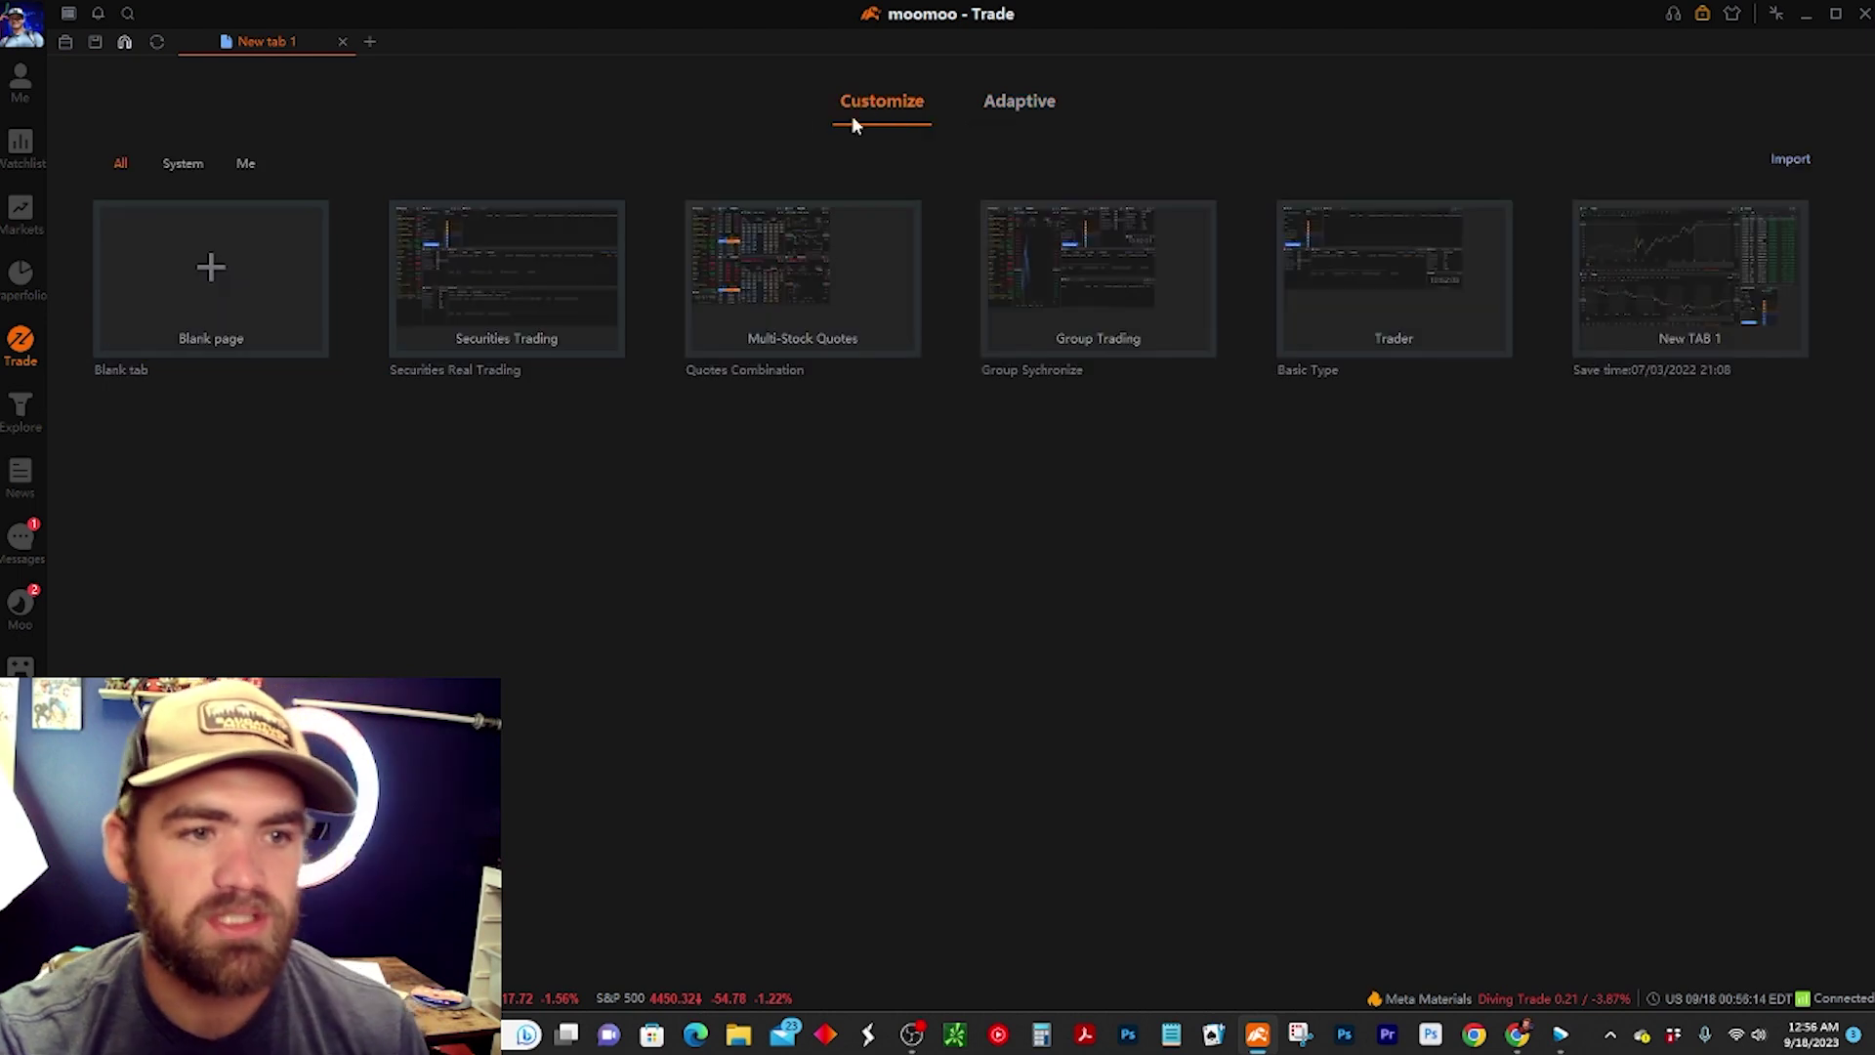
pyautogui.click(234, 308)
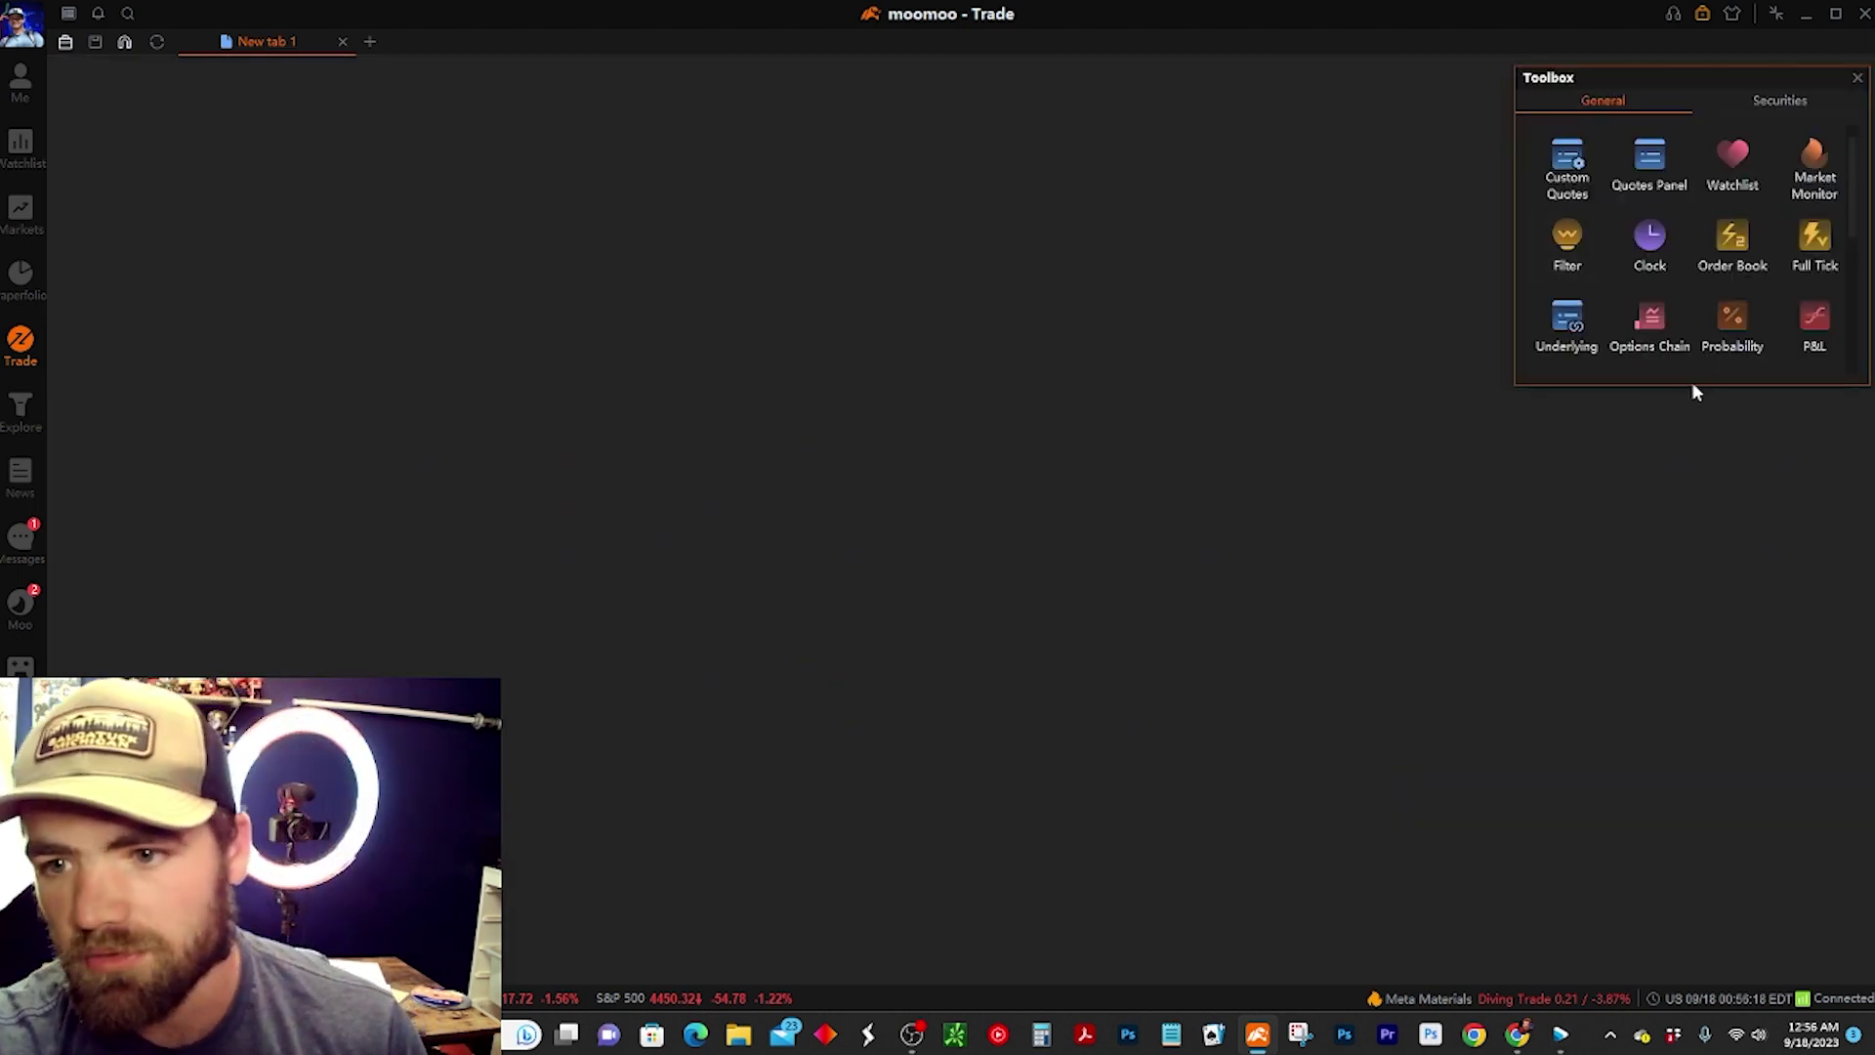
pyautogui.moveTo(1665, 84); pyautogui.dragTo(1447, 92)
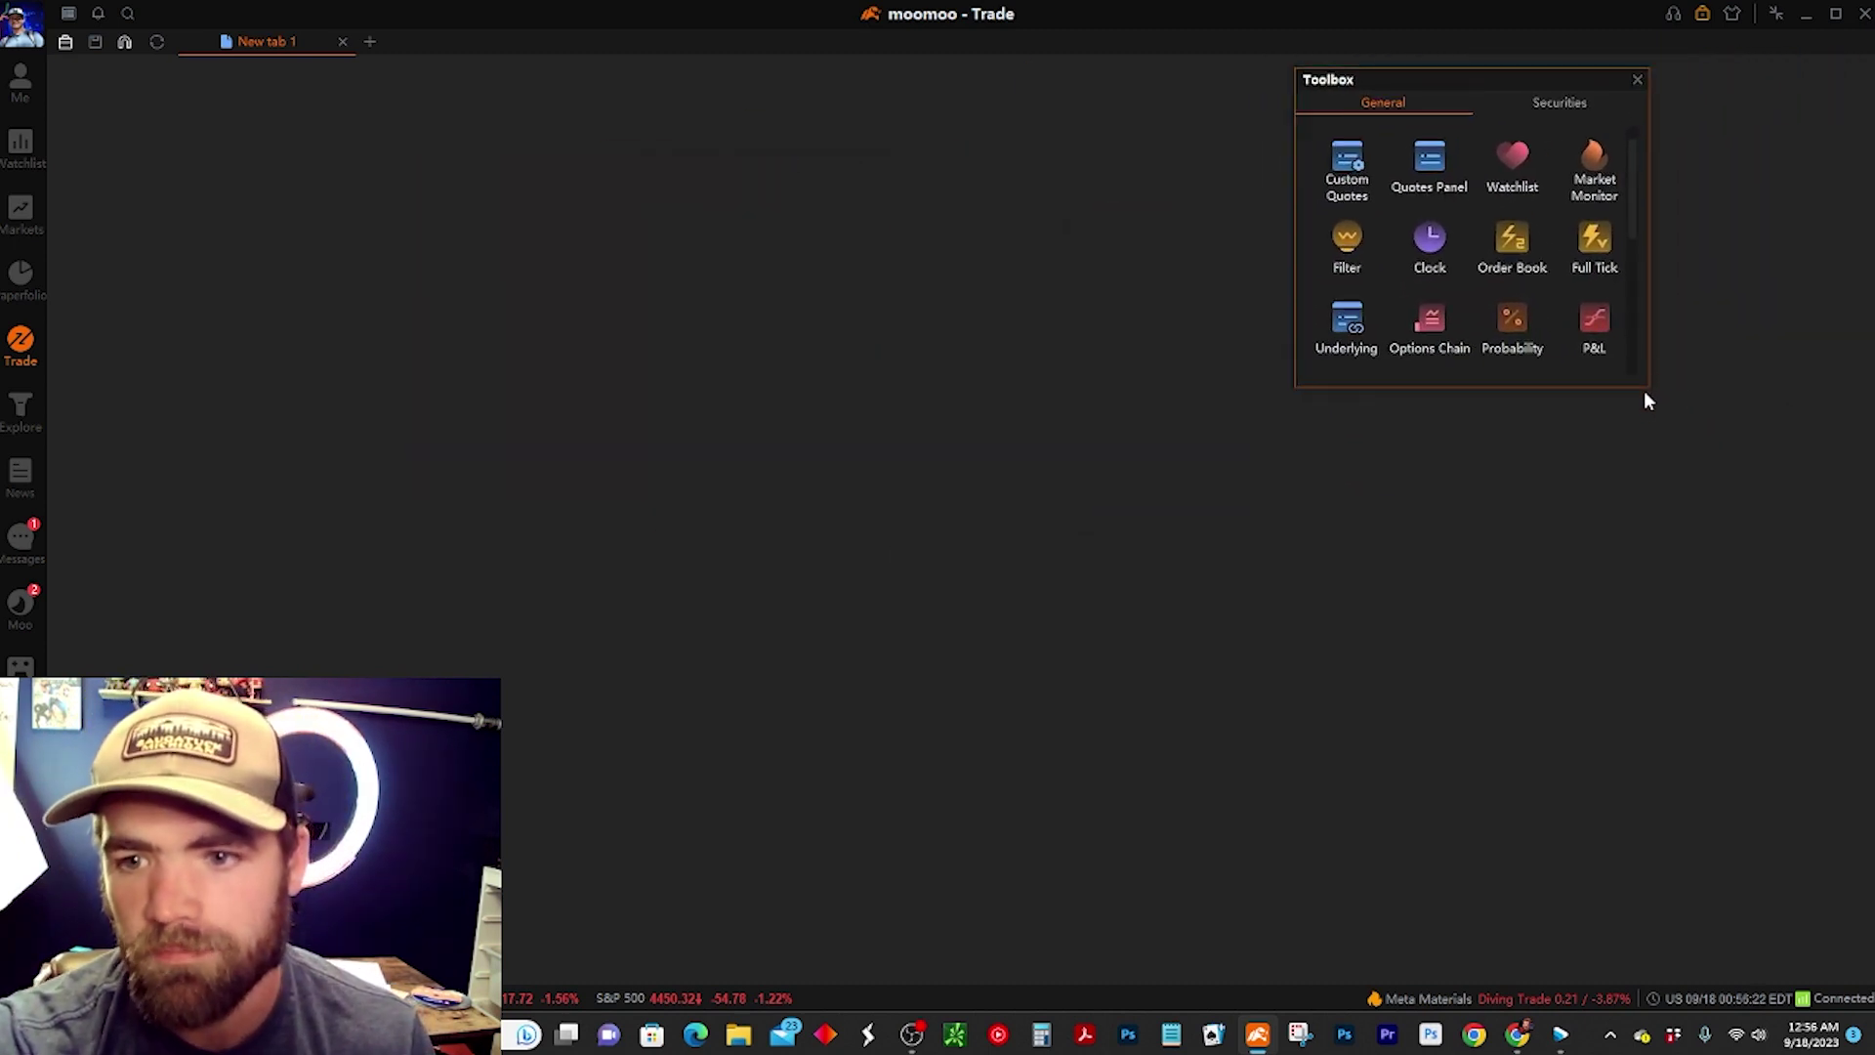
pyautogui.click(1355, 155)
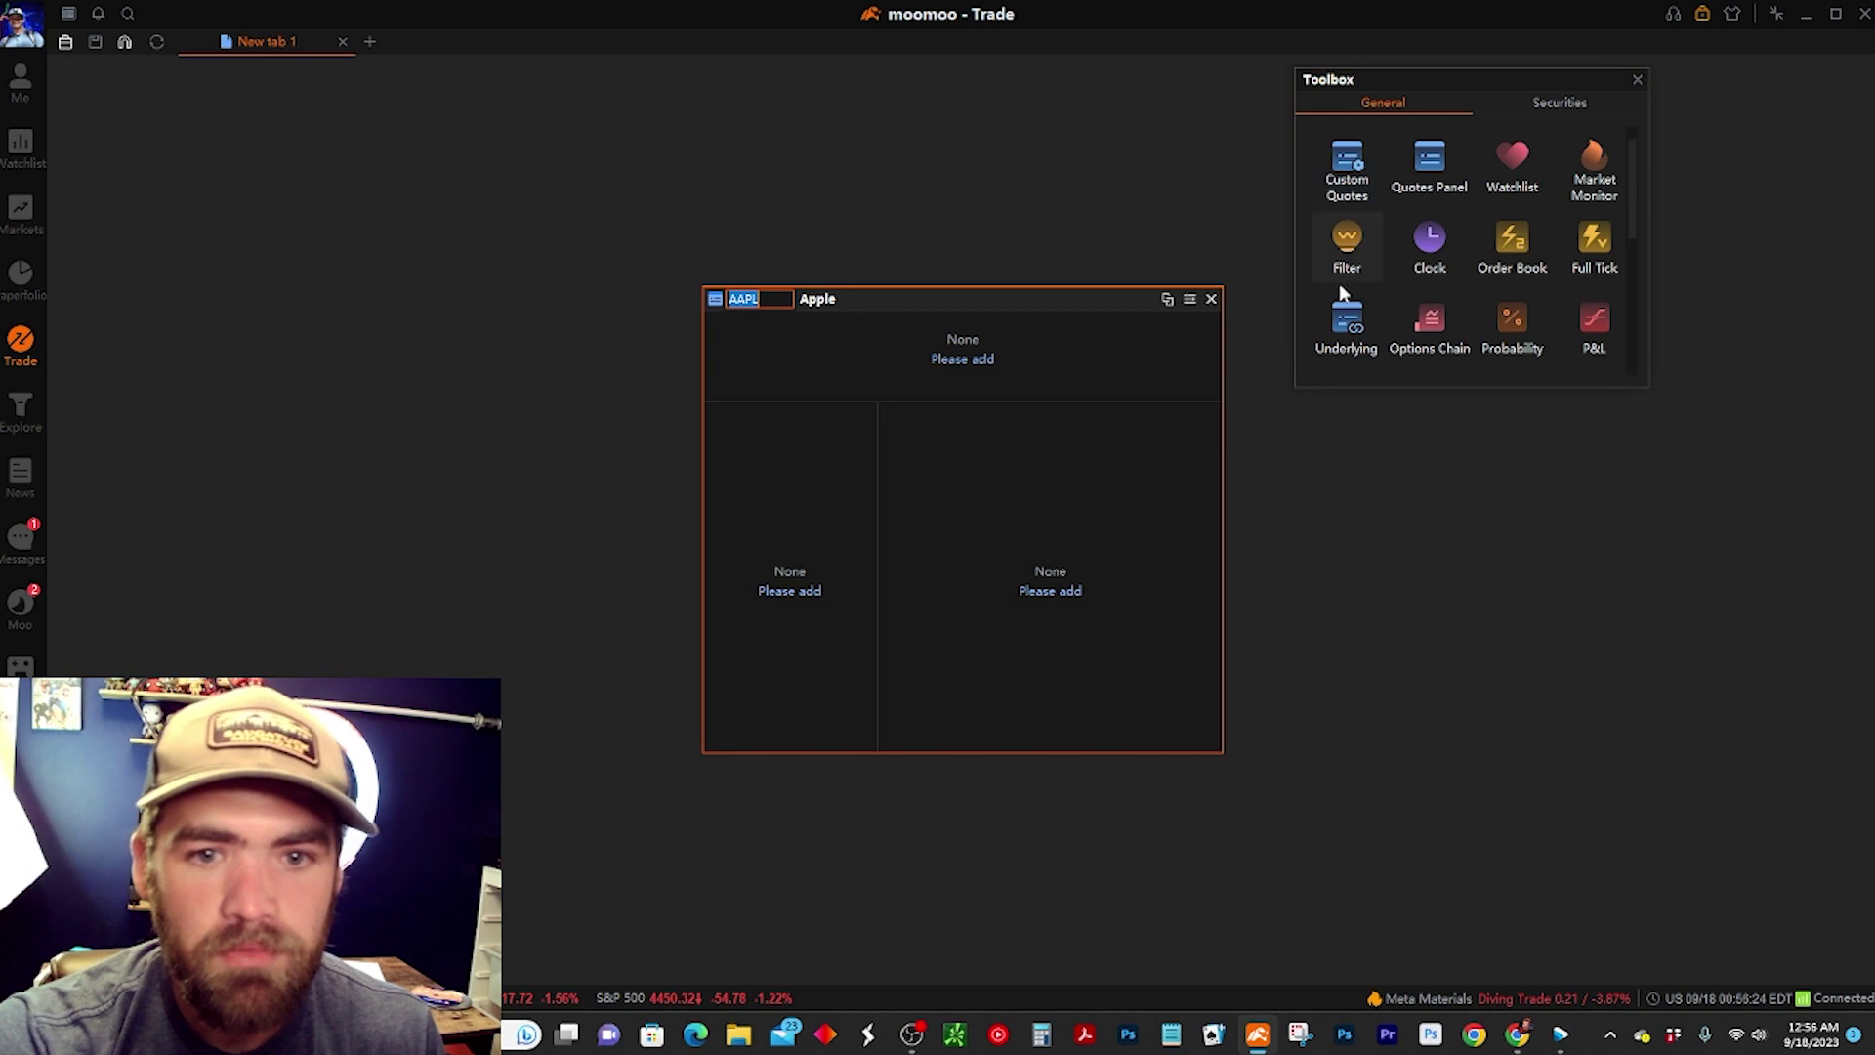
# Place the Apple quotes window top-left with Ticks and Bid/Ask left, Charts right, Summary on top.
pyautogui.moveTo(1010, 296); pyautogui.dragTo(395, 85)
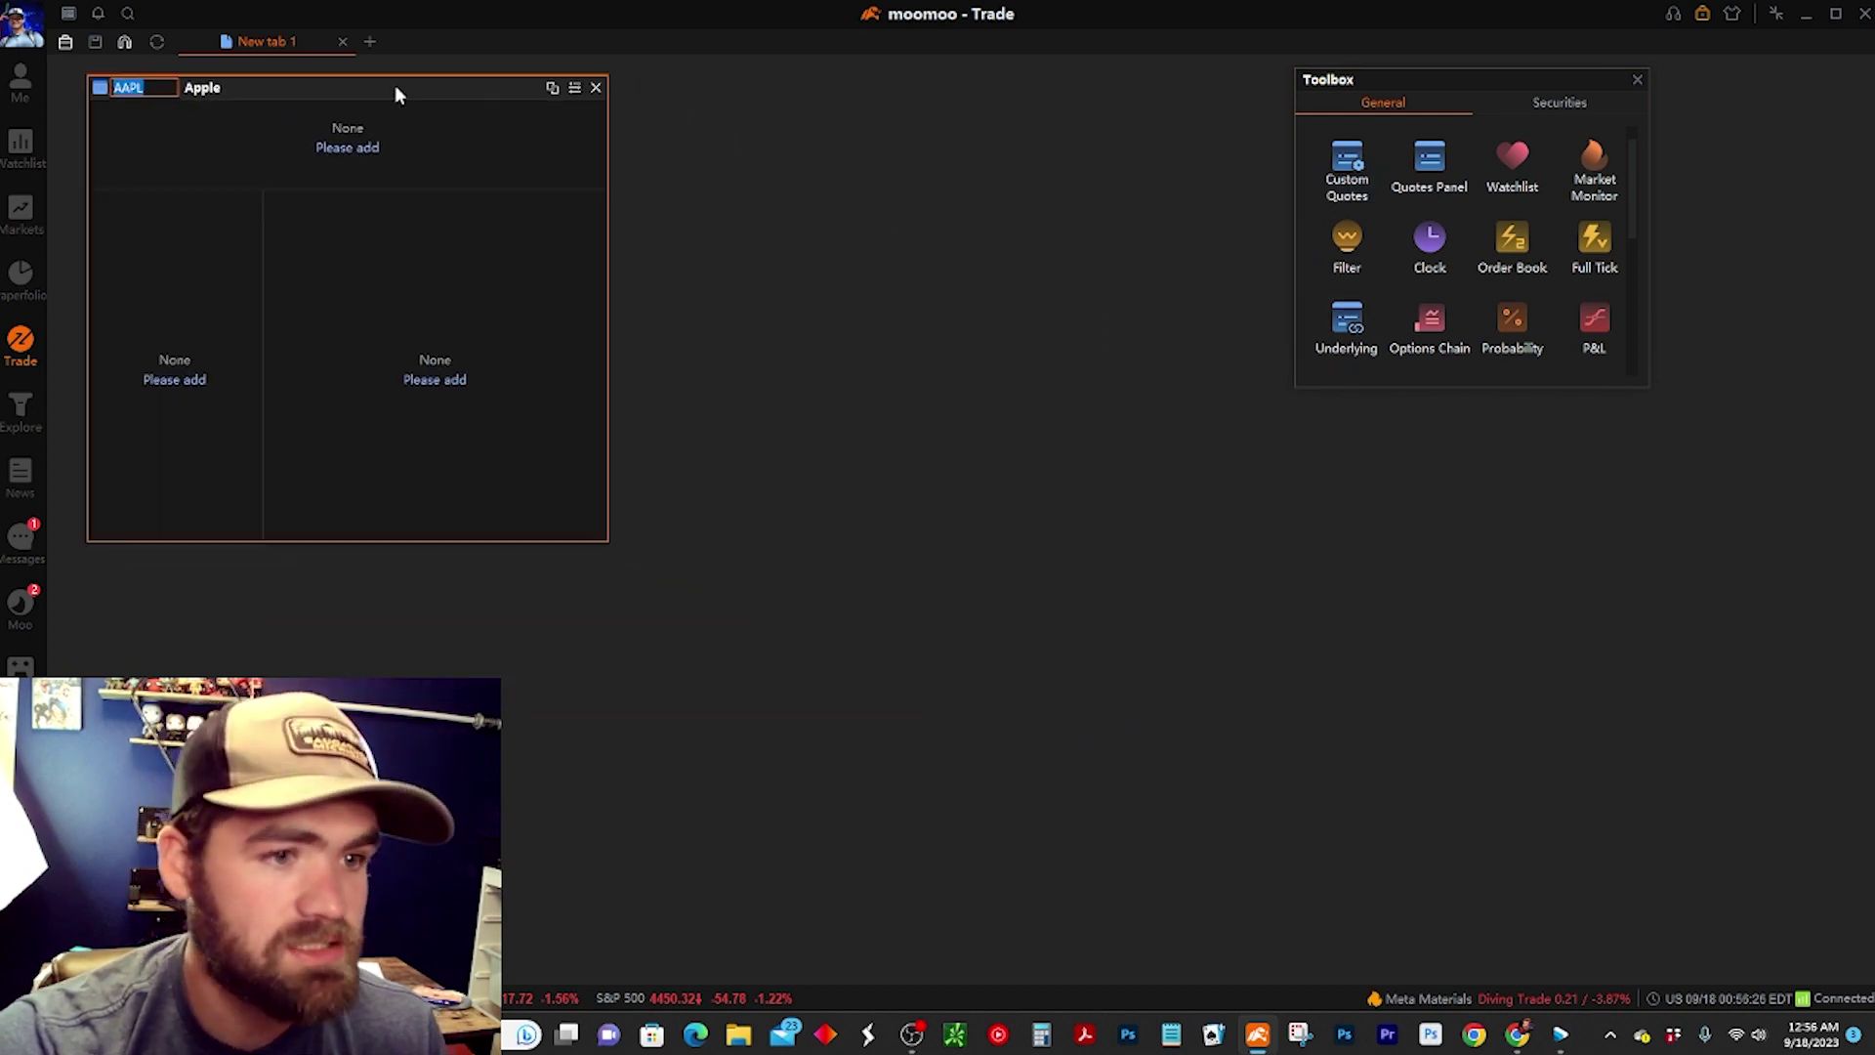
pyautogui.click(343, 154)
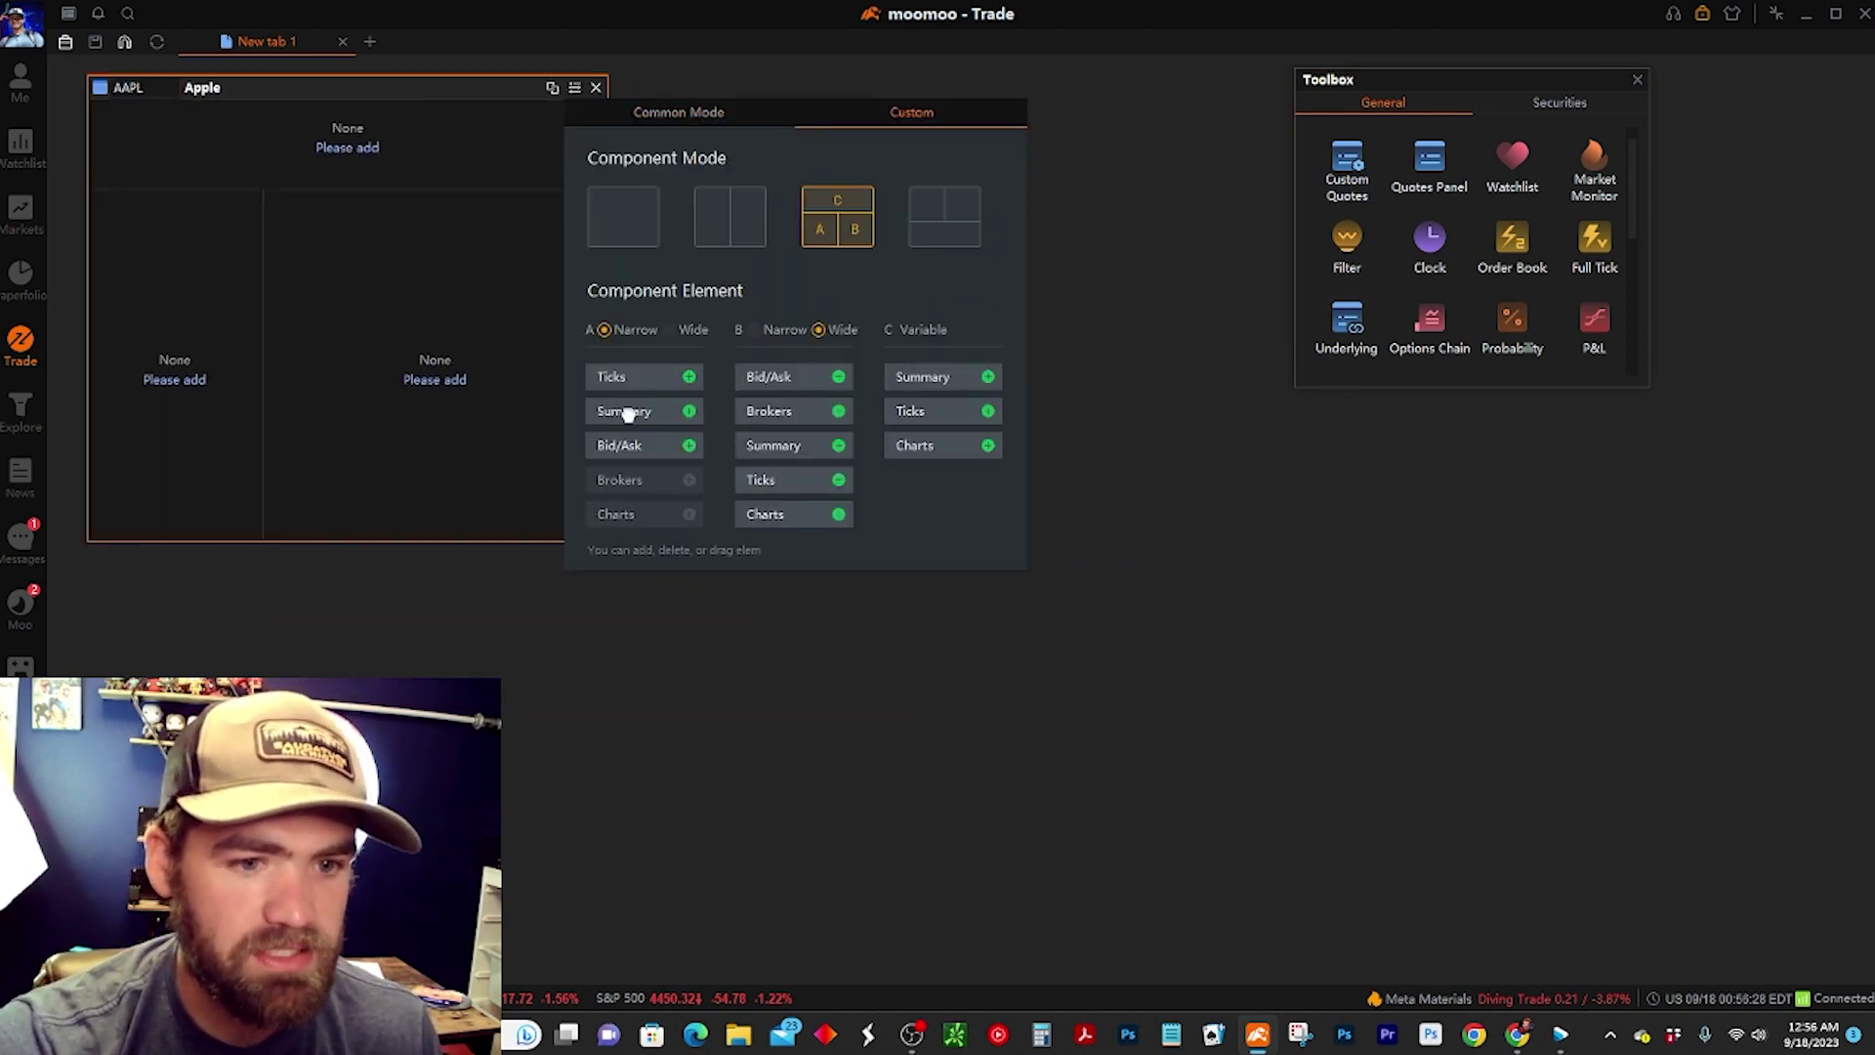
pyautogui.click(690, 379)
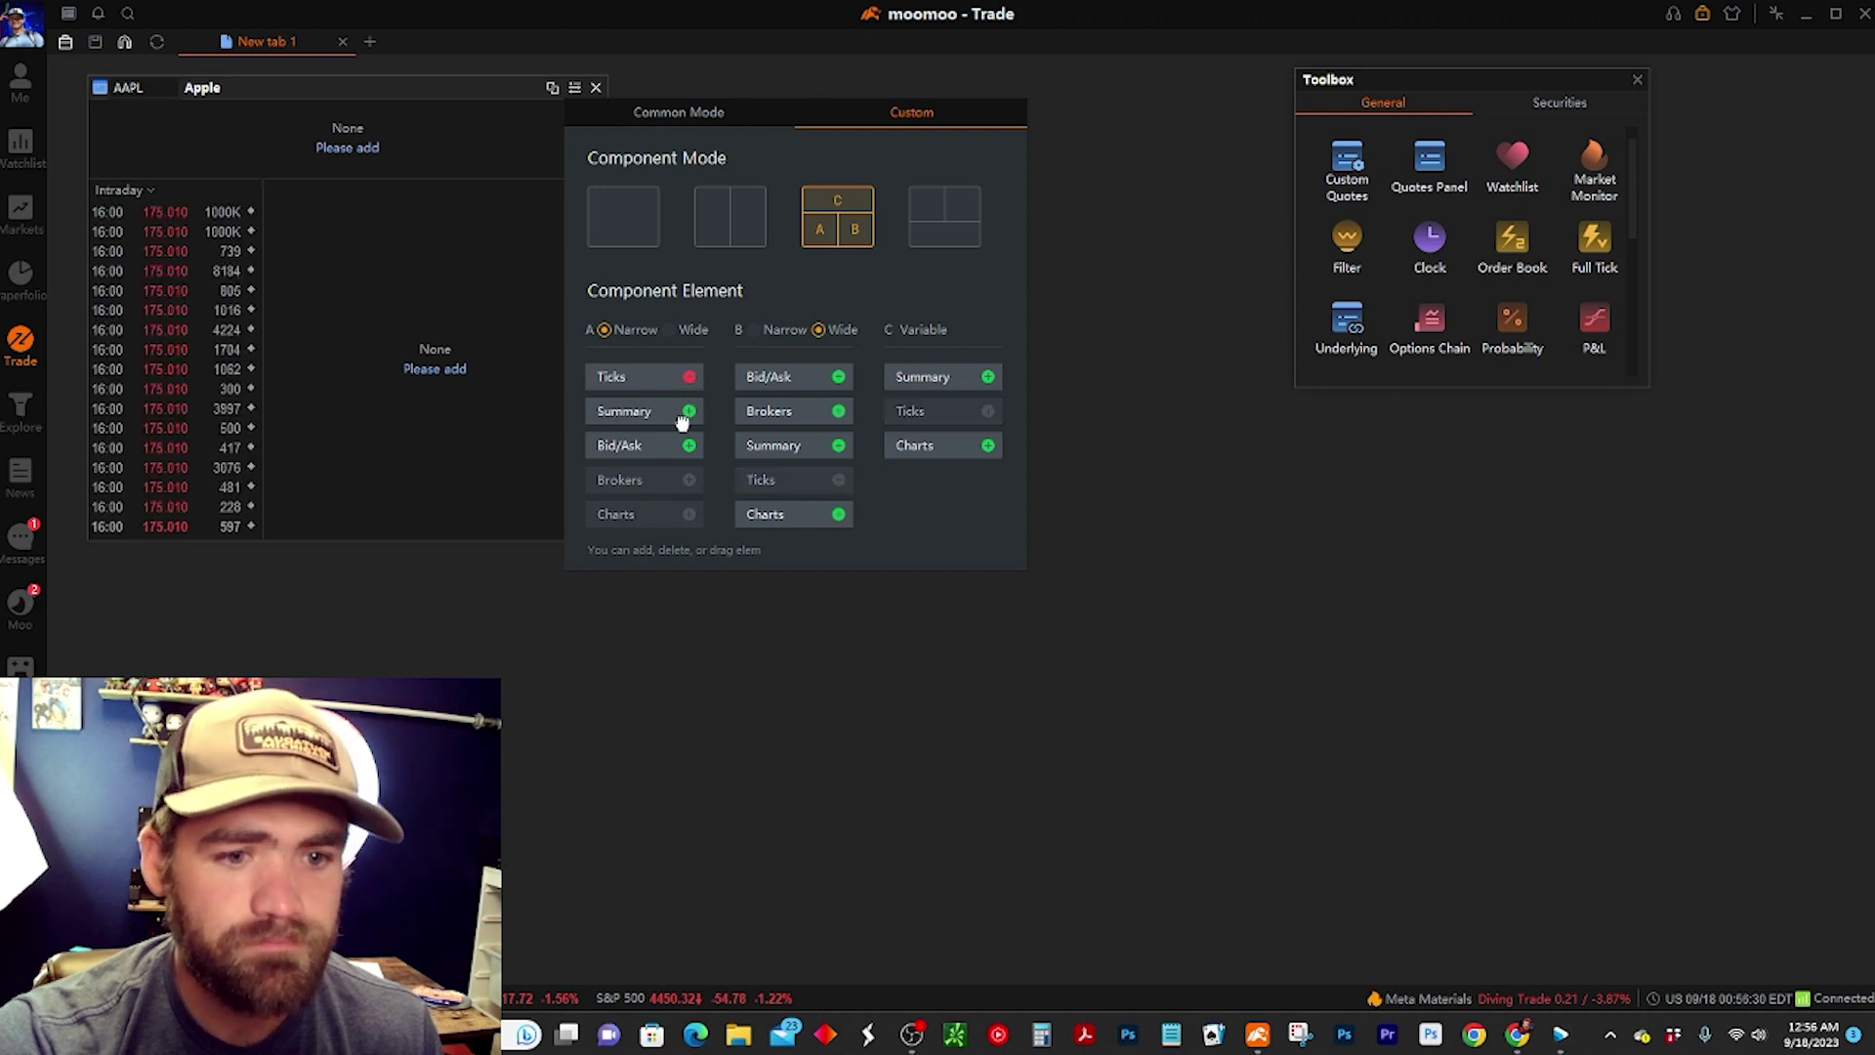
pyautogui.click(690, 445)
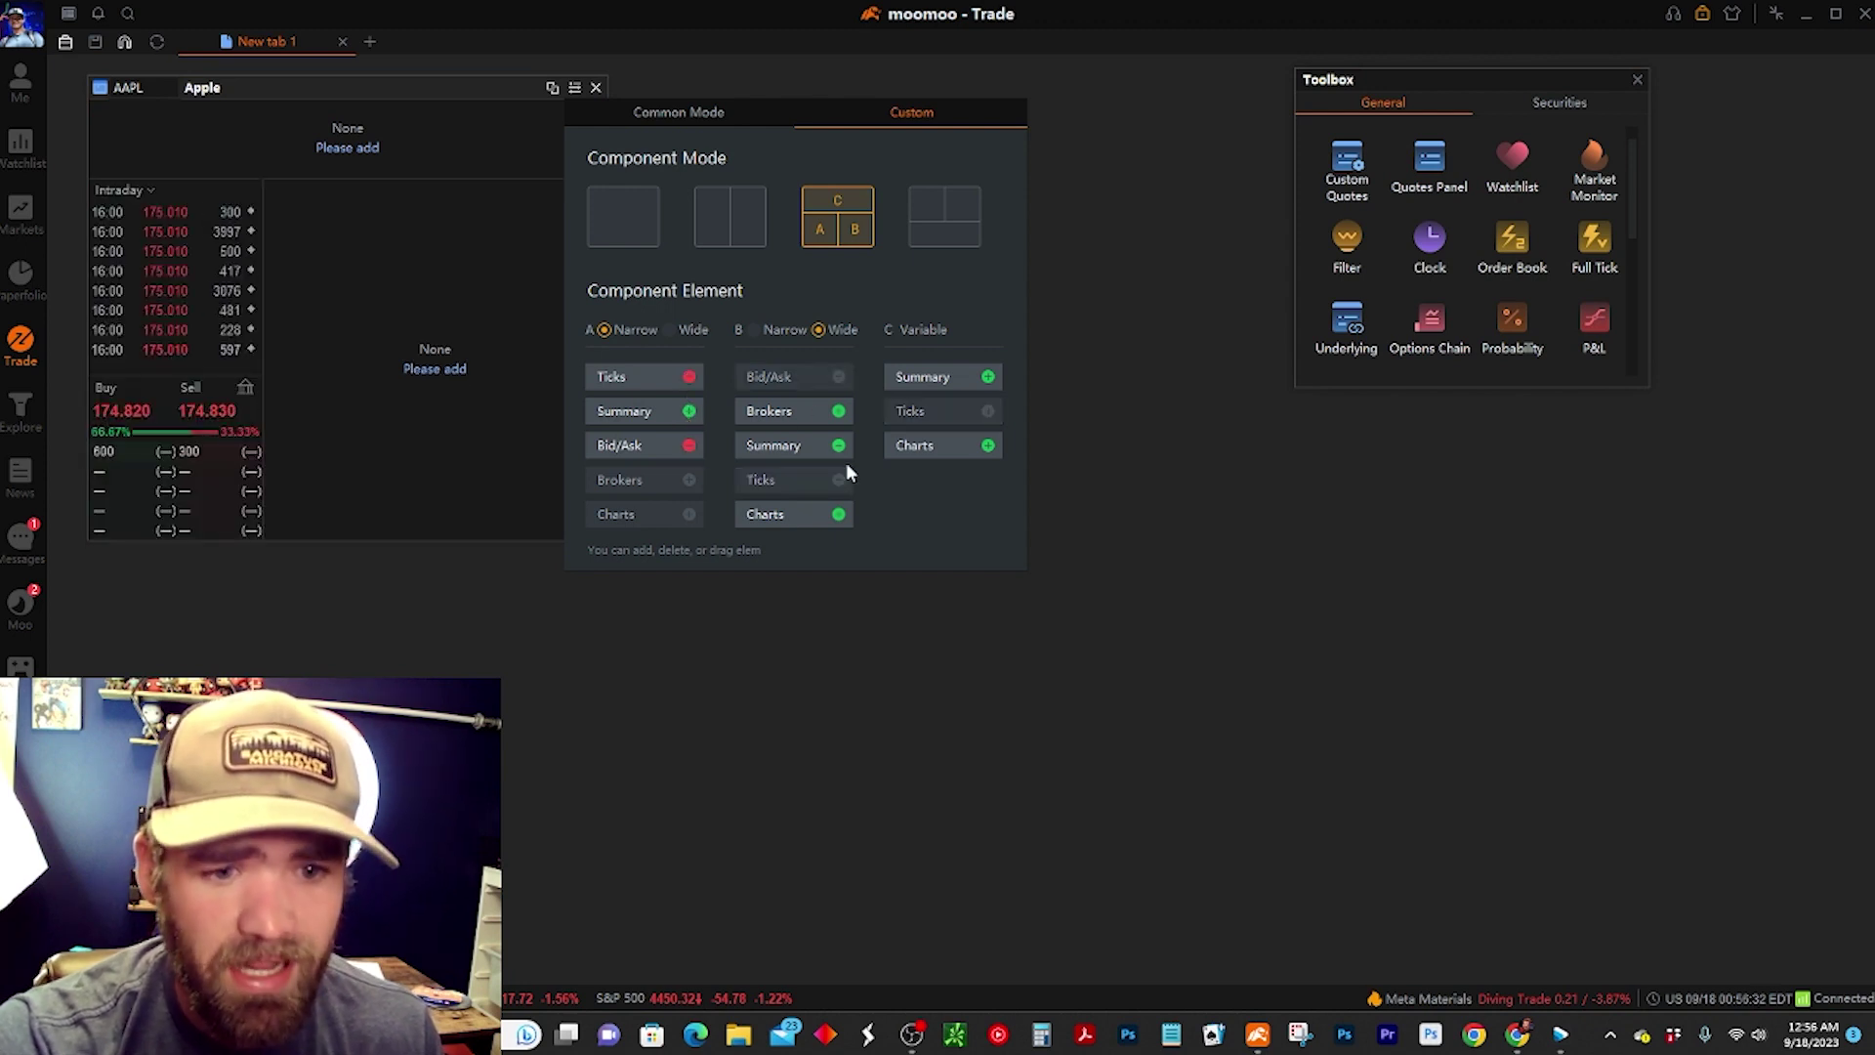
pyautogui.click(839, 514)
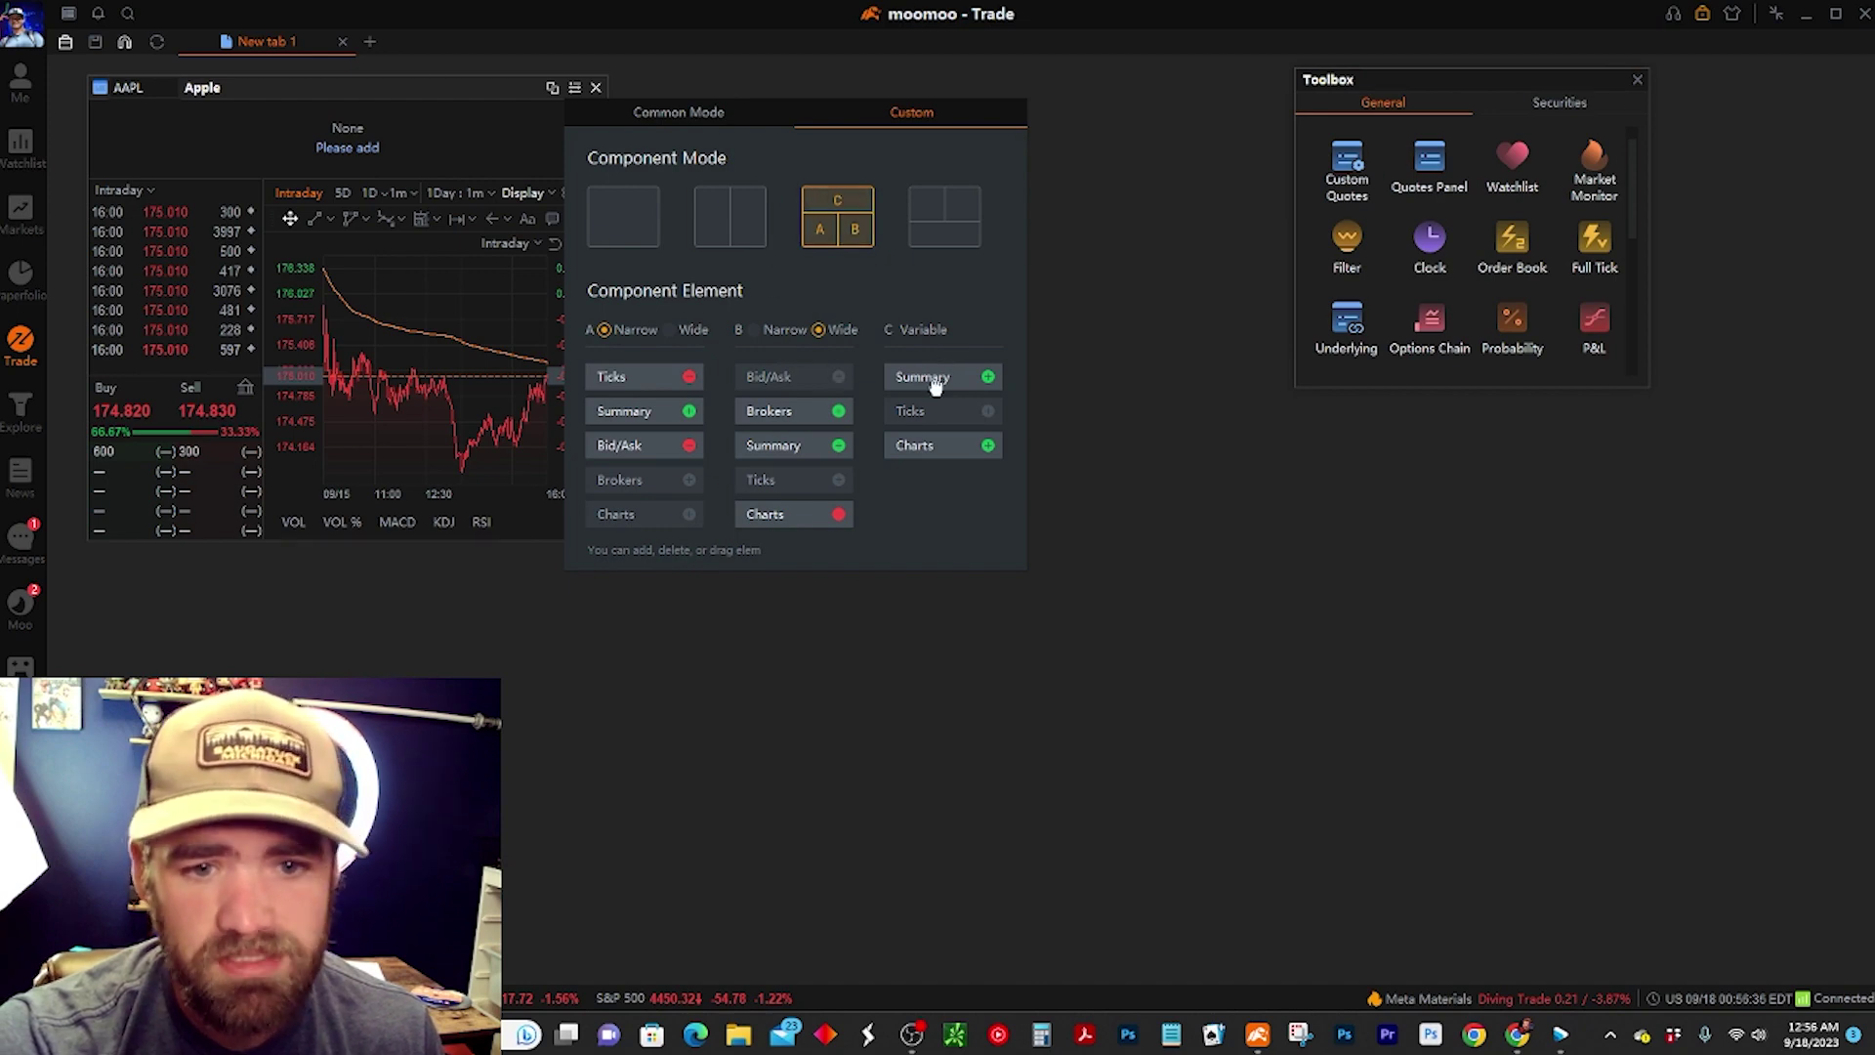
pyautogui.click(988, 376)
pyautogui.click(343, 84)
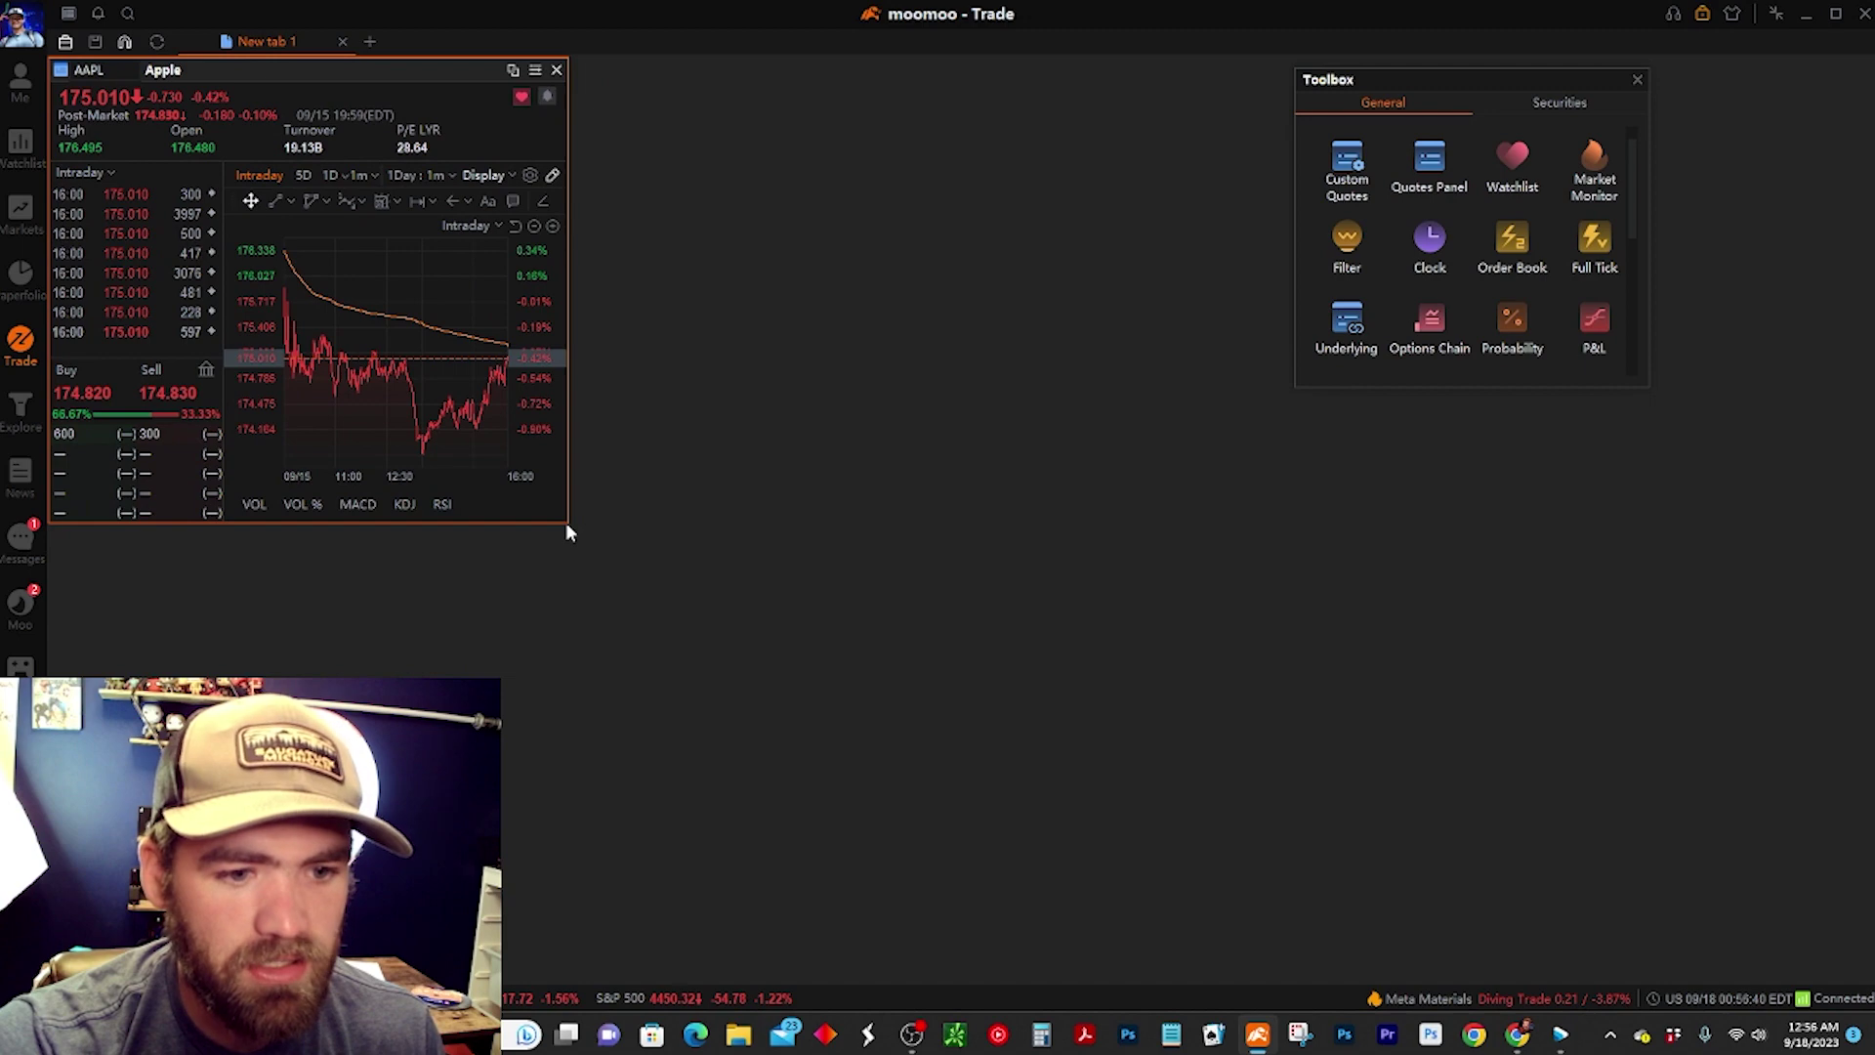
# Enlarge the Apple quotes window and add a Watchlist docked at the top-right corner.
pyautogui.moveTo(568, 522); pyautogui.dragTo(883, 981)
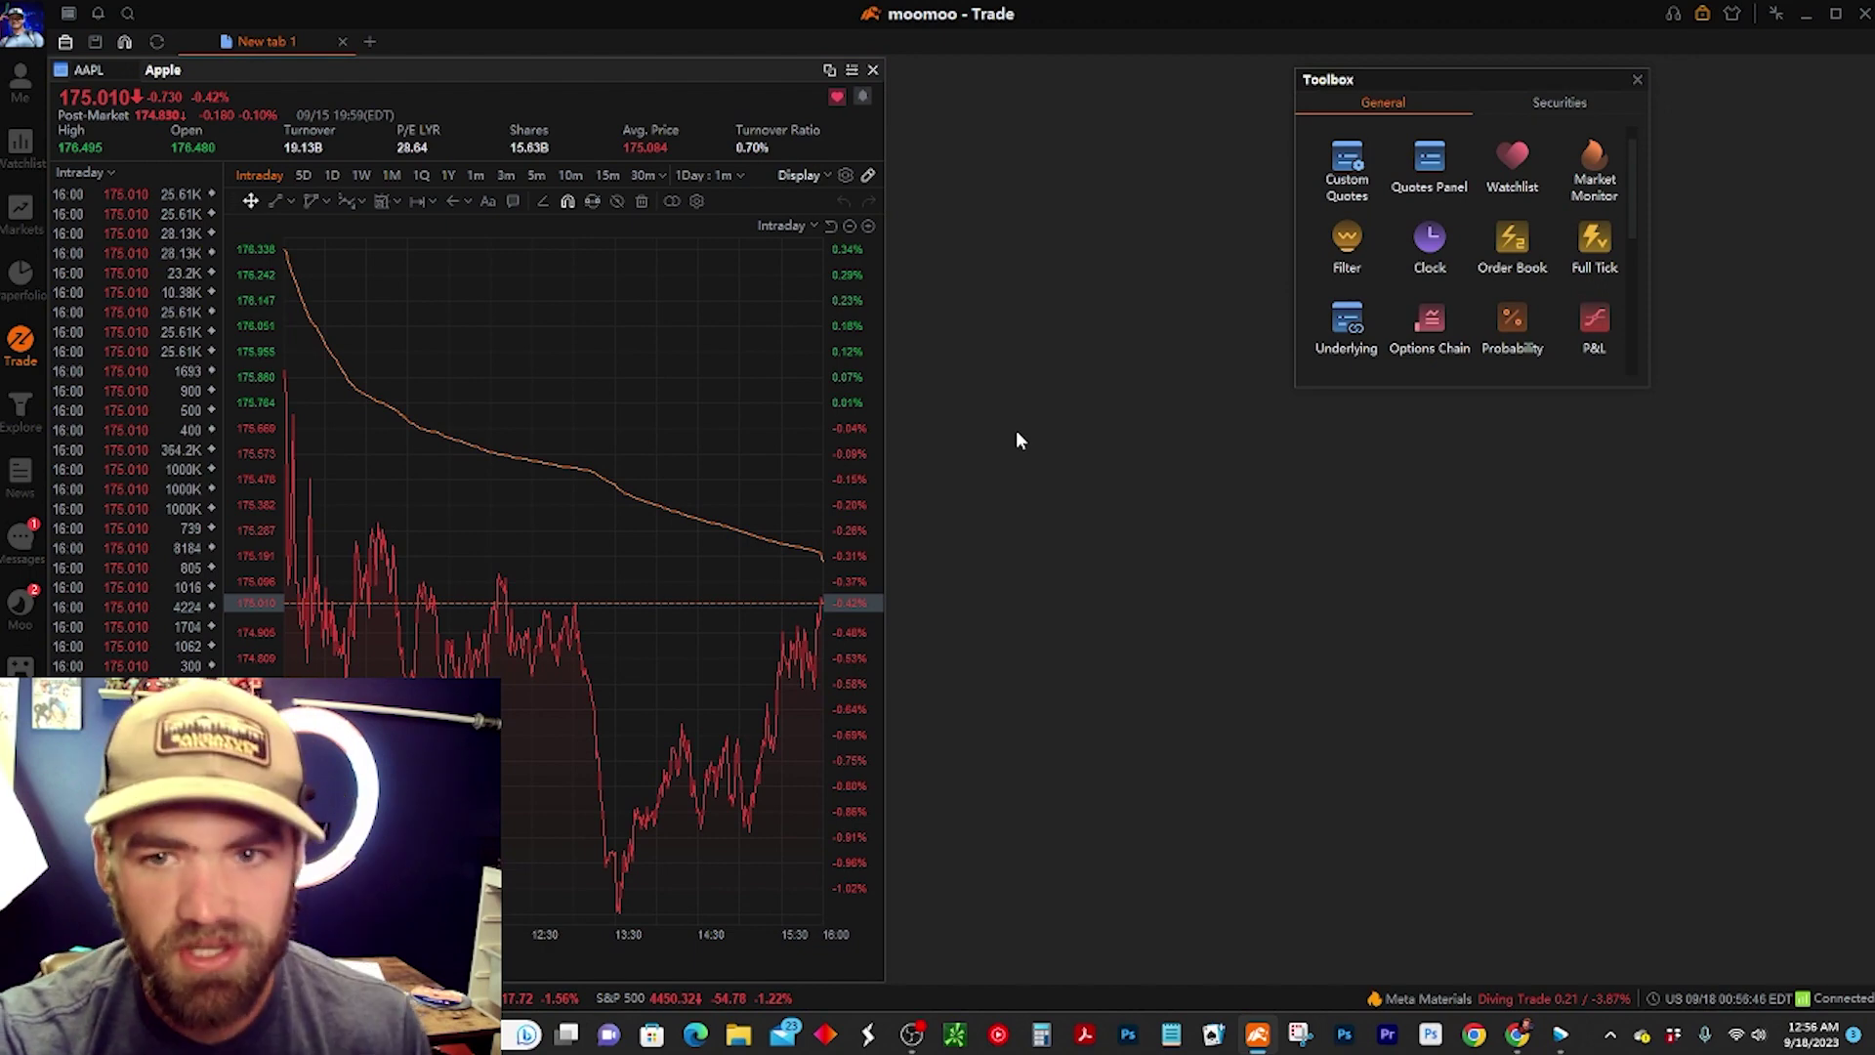
pyautogui.click(1510, 189)
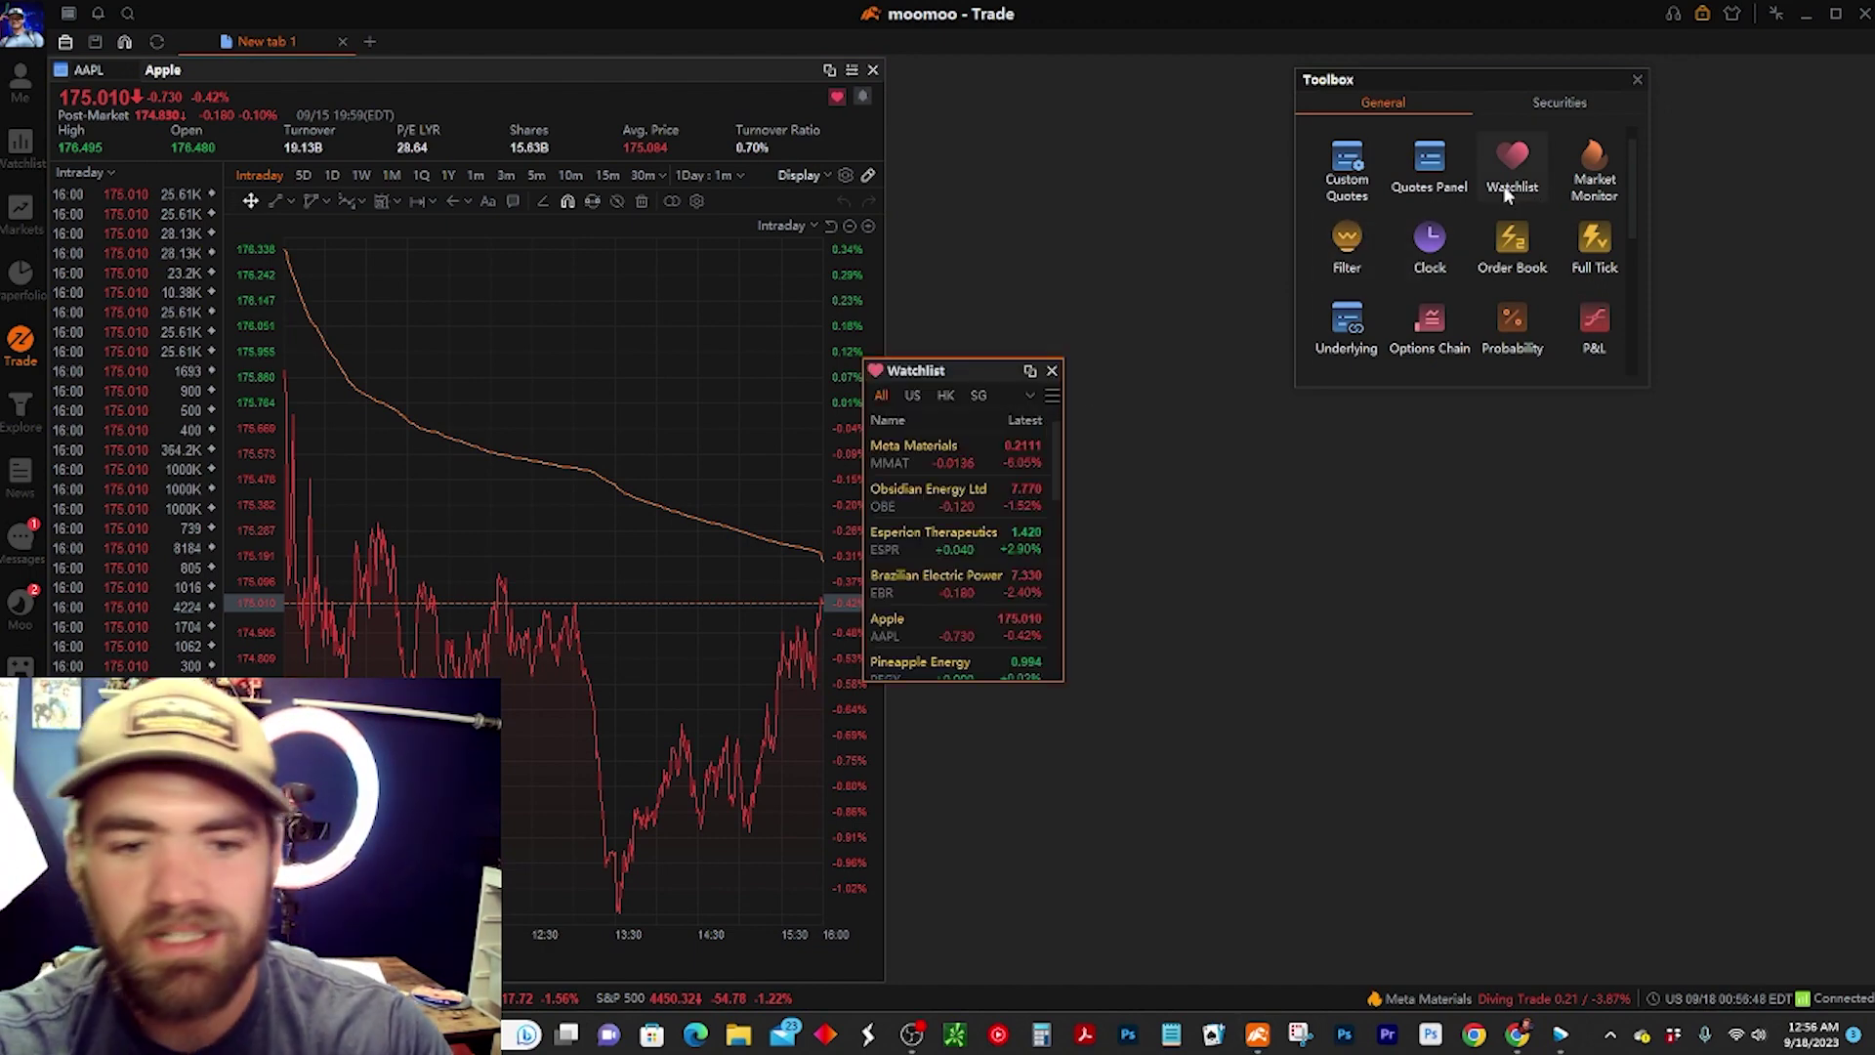
pyautogui.moveTo(970, 375); pyautogui.dragTo(1798, 73)
pyautogui.moveTo(1512, 76); pyautogui.dragTo(1188, 64)
pyautogui.moveTo(1785, 68); pyautogui.dragTo(1779, 70)
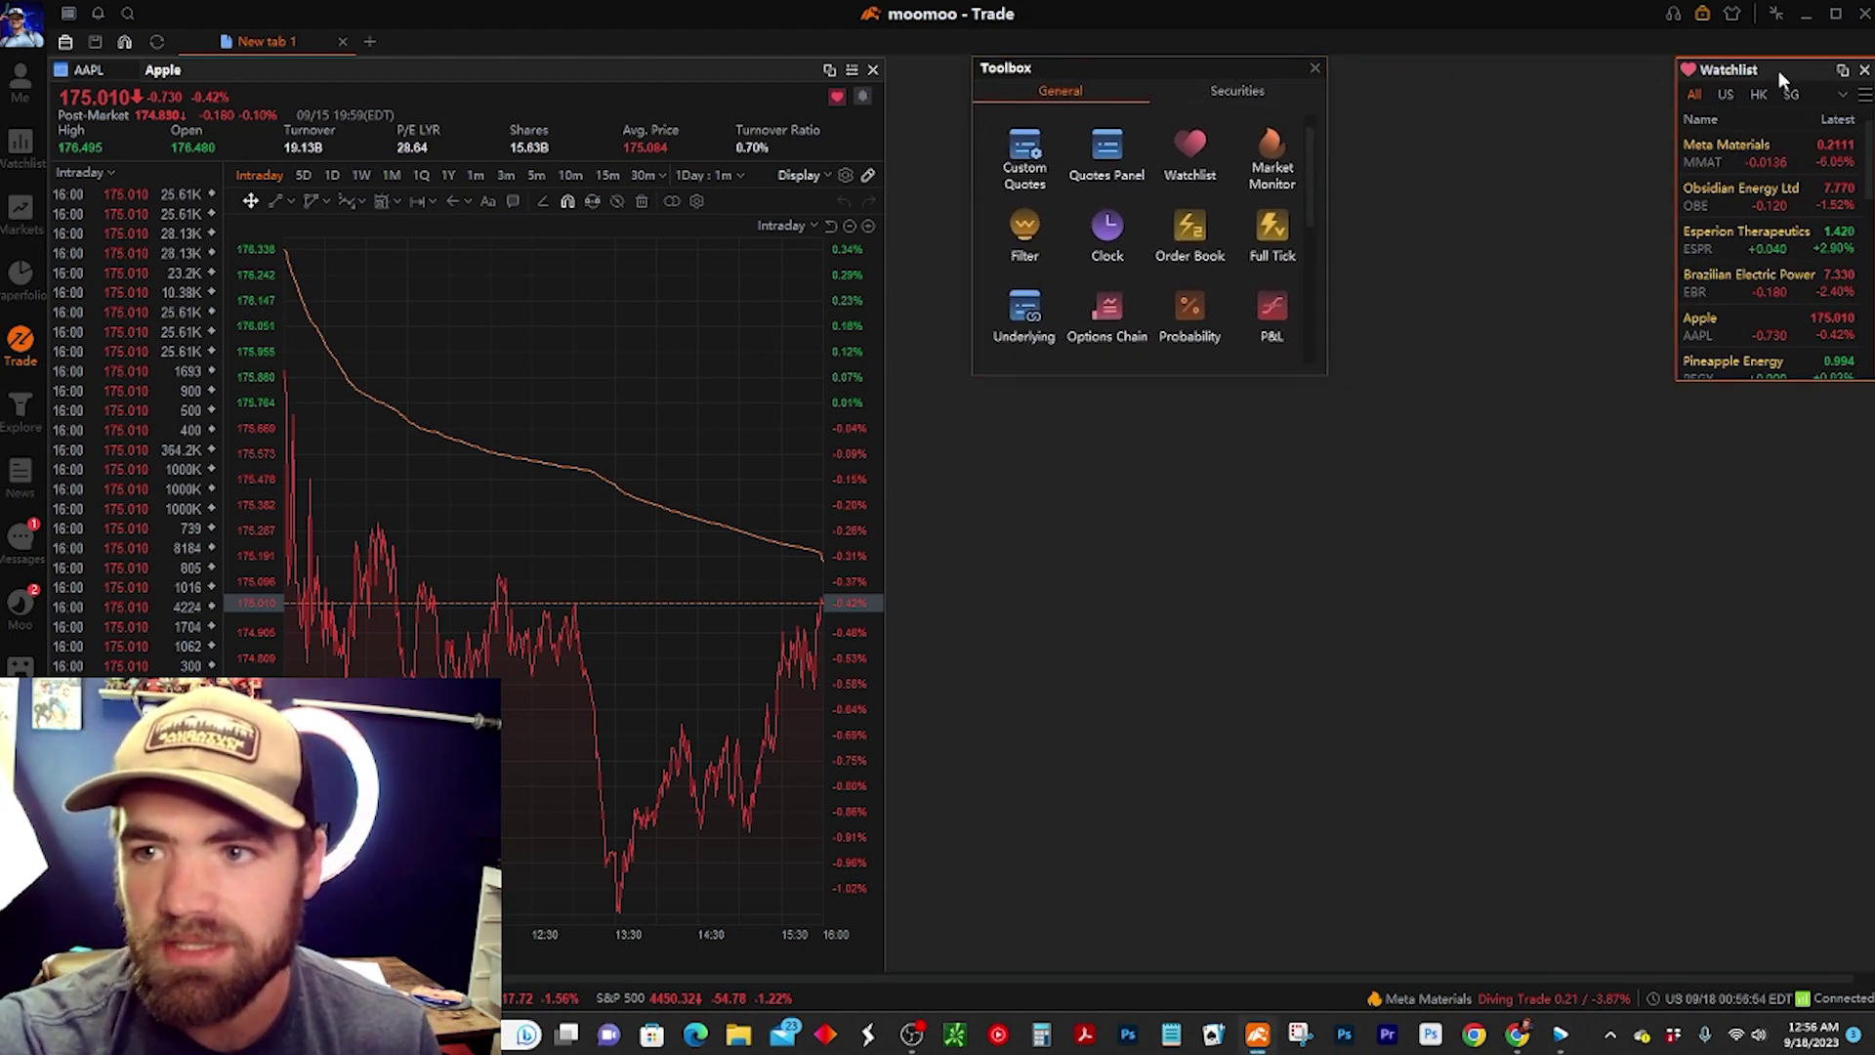
# Add a Market Monitor window and shift it and the Toolbox further left.
pyautogui.click(1271, 156)
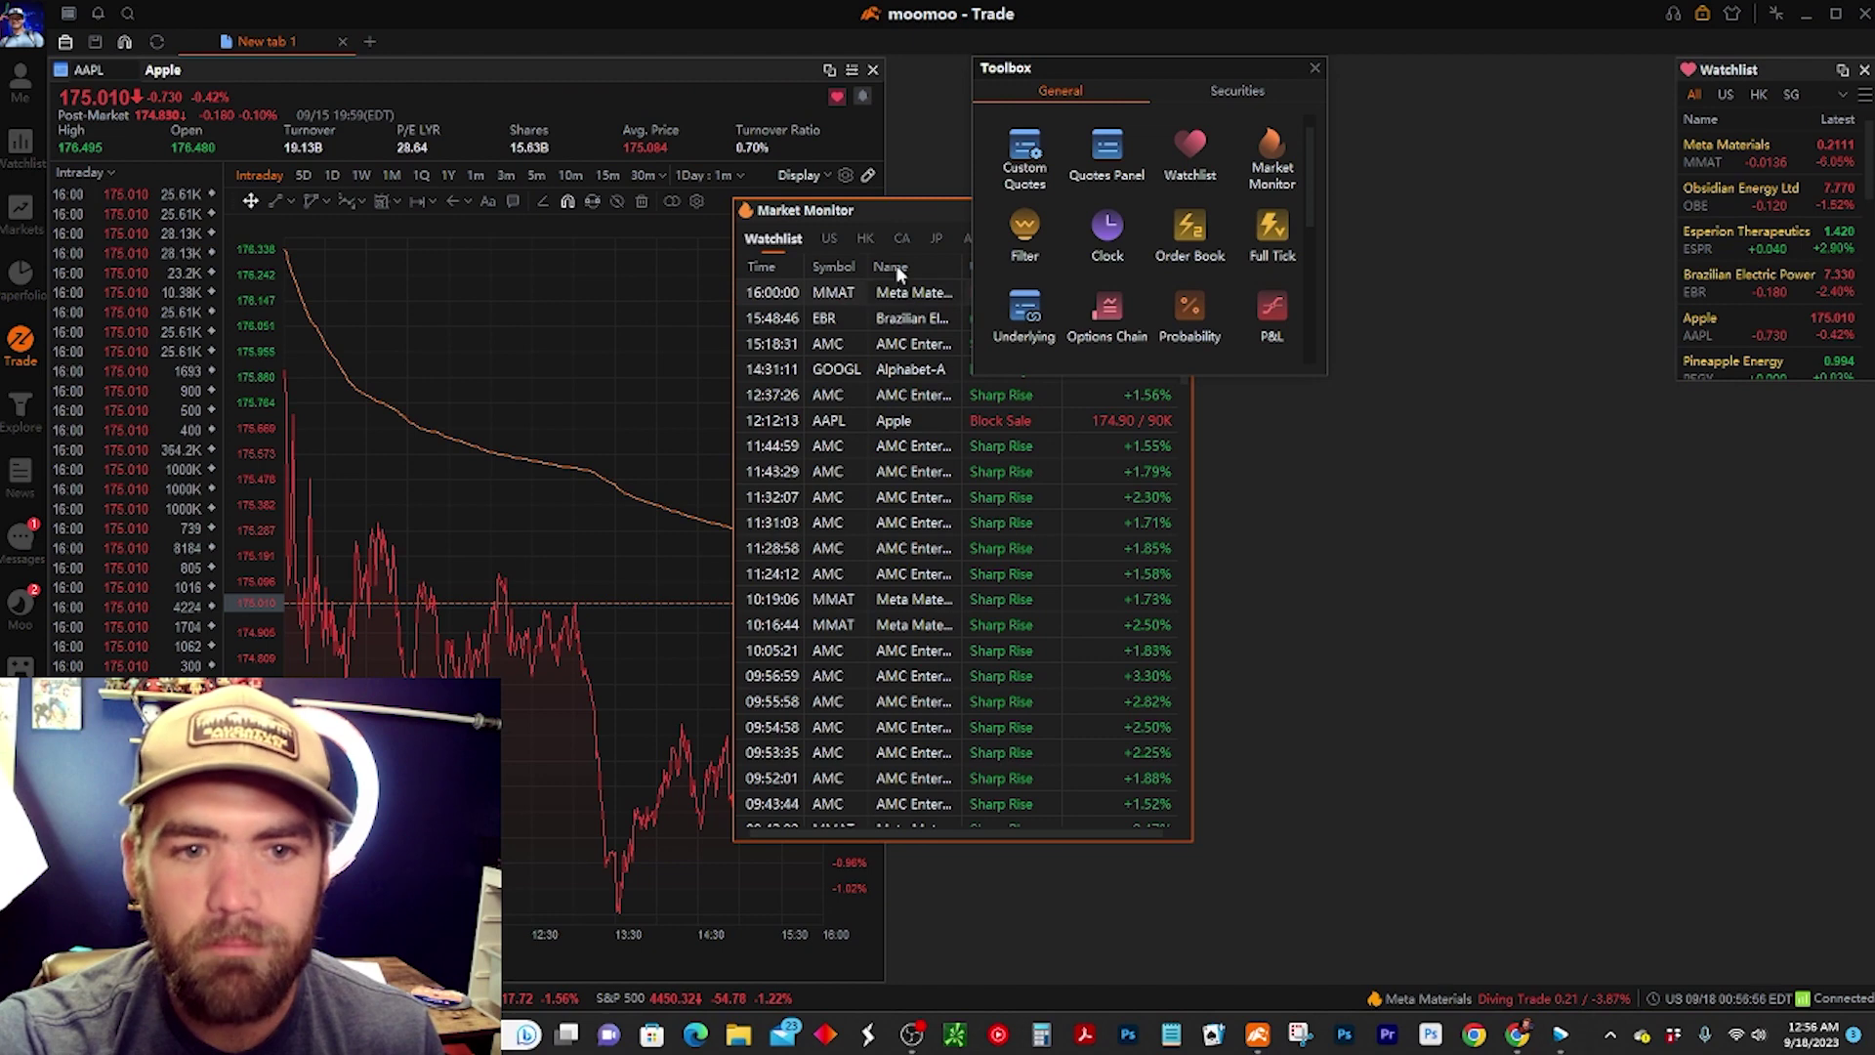
pyautogui.moveTo(872, 212); pyautogui.dragTo(739, 225)
pyautogui.moveTo(1250, 66); pyautogui.dragTo(503, 114)
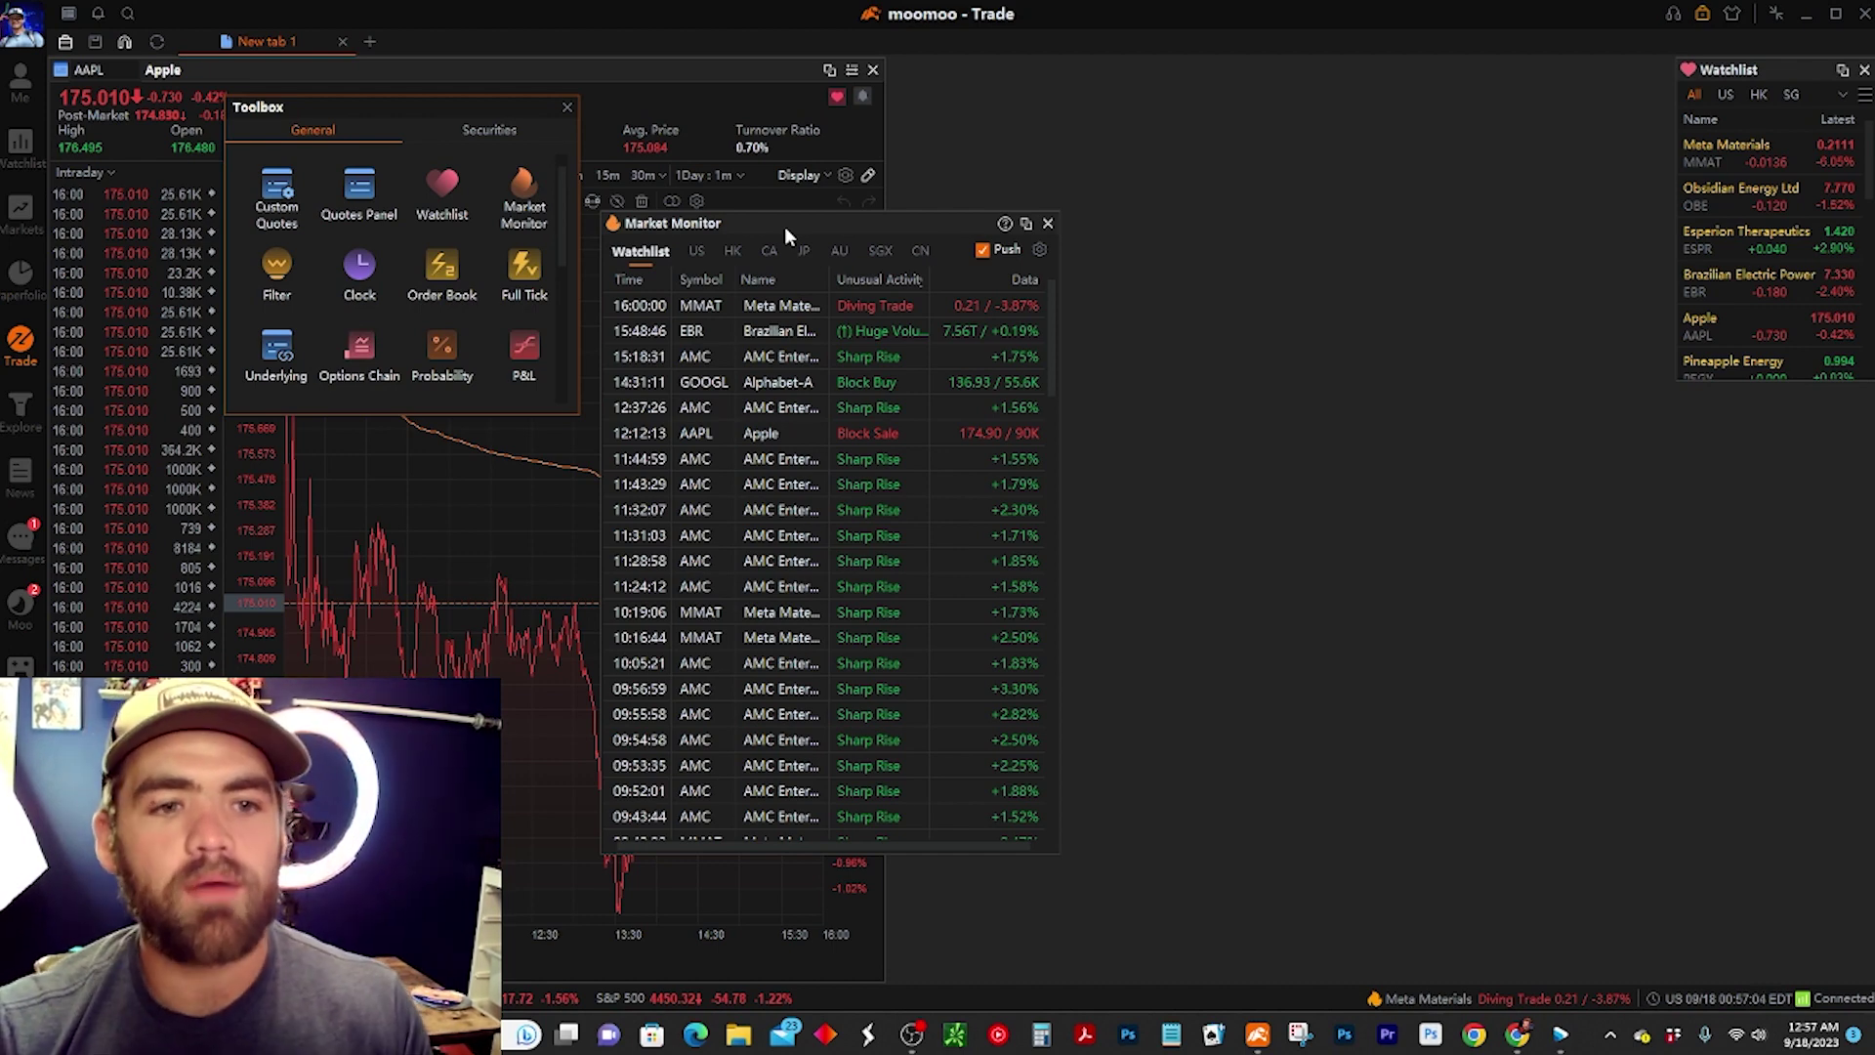
# Switch the Market Monitor to US activity, dock it next to the chart, and shorten it.
pyautogui.click(697, 250)
pyautogui.moveTo(888, 219); pyautogui.dragTo(1481, 67)
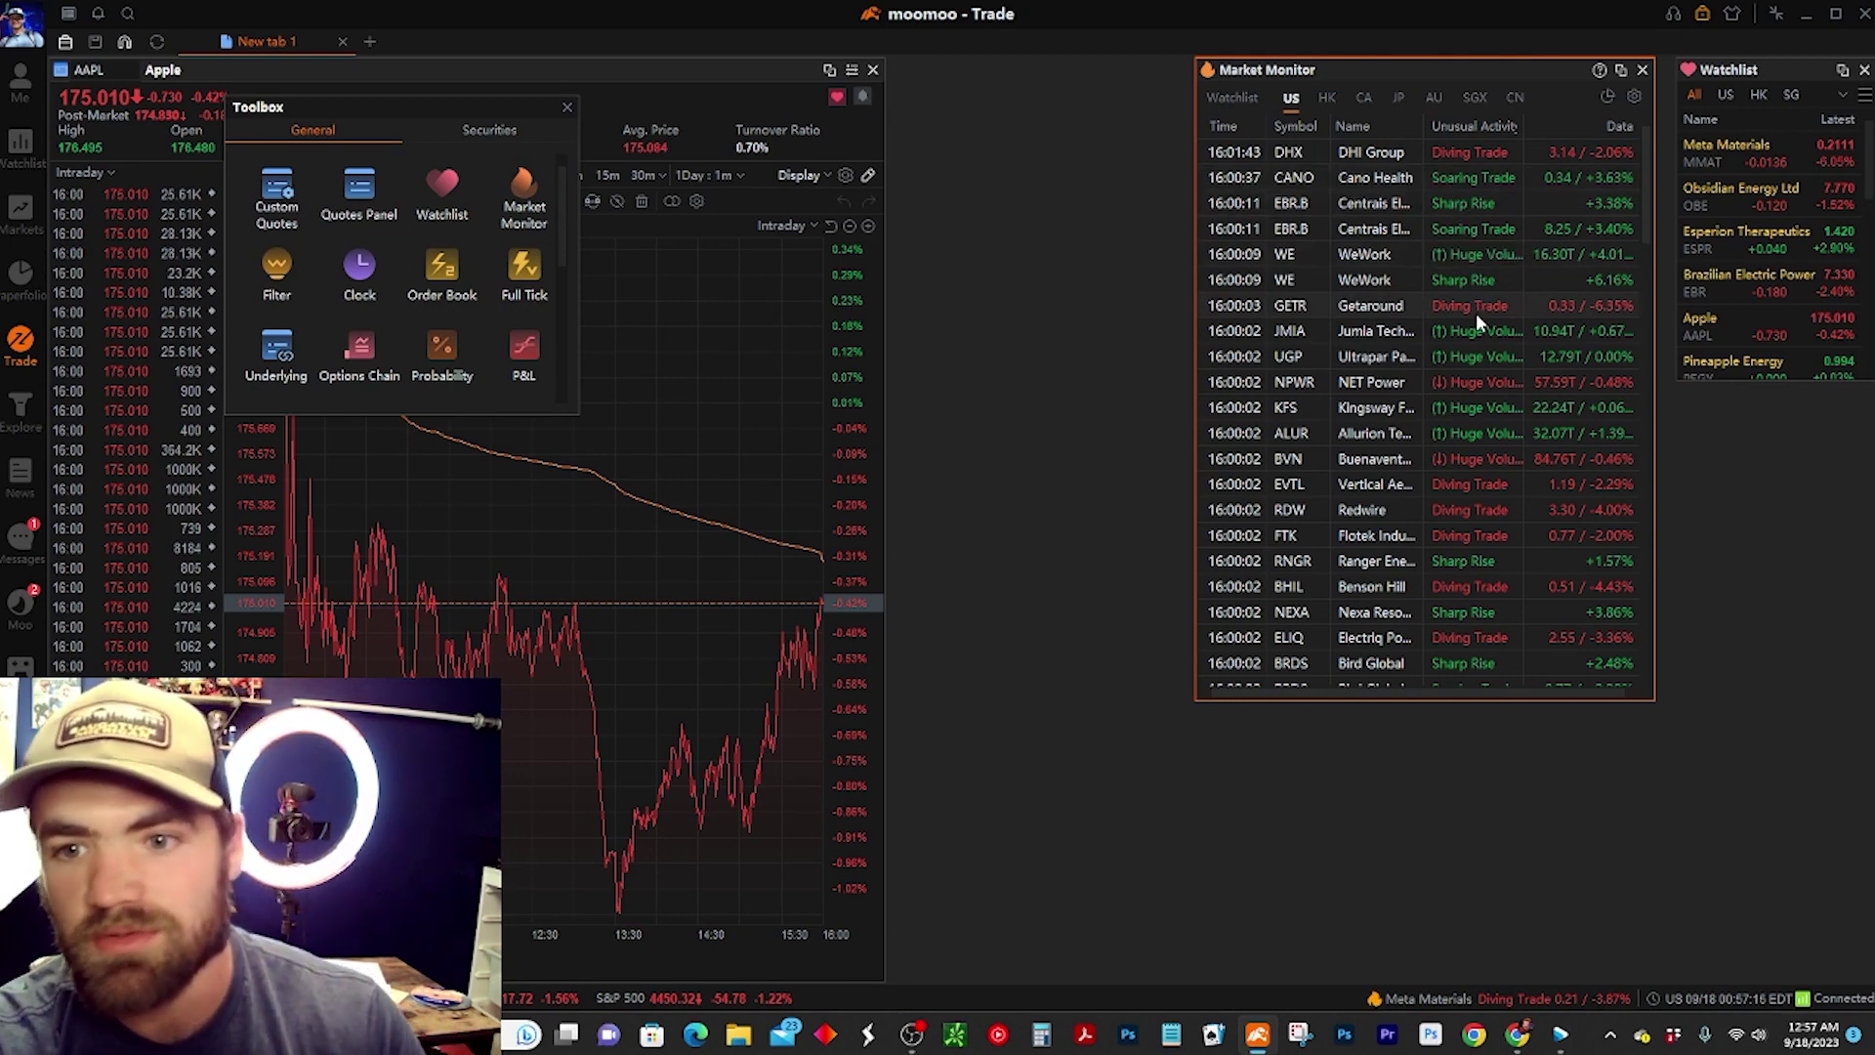
pyautogui.moveTo(1472, 65); pyautogui.dragTo(1164, 65)
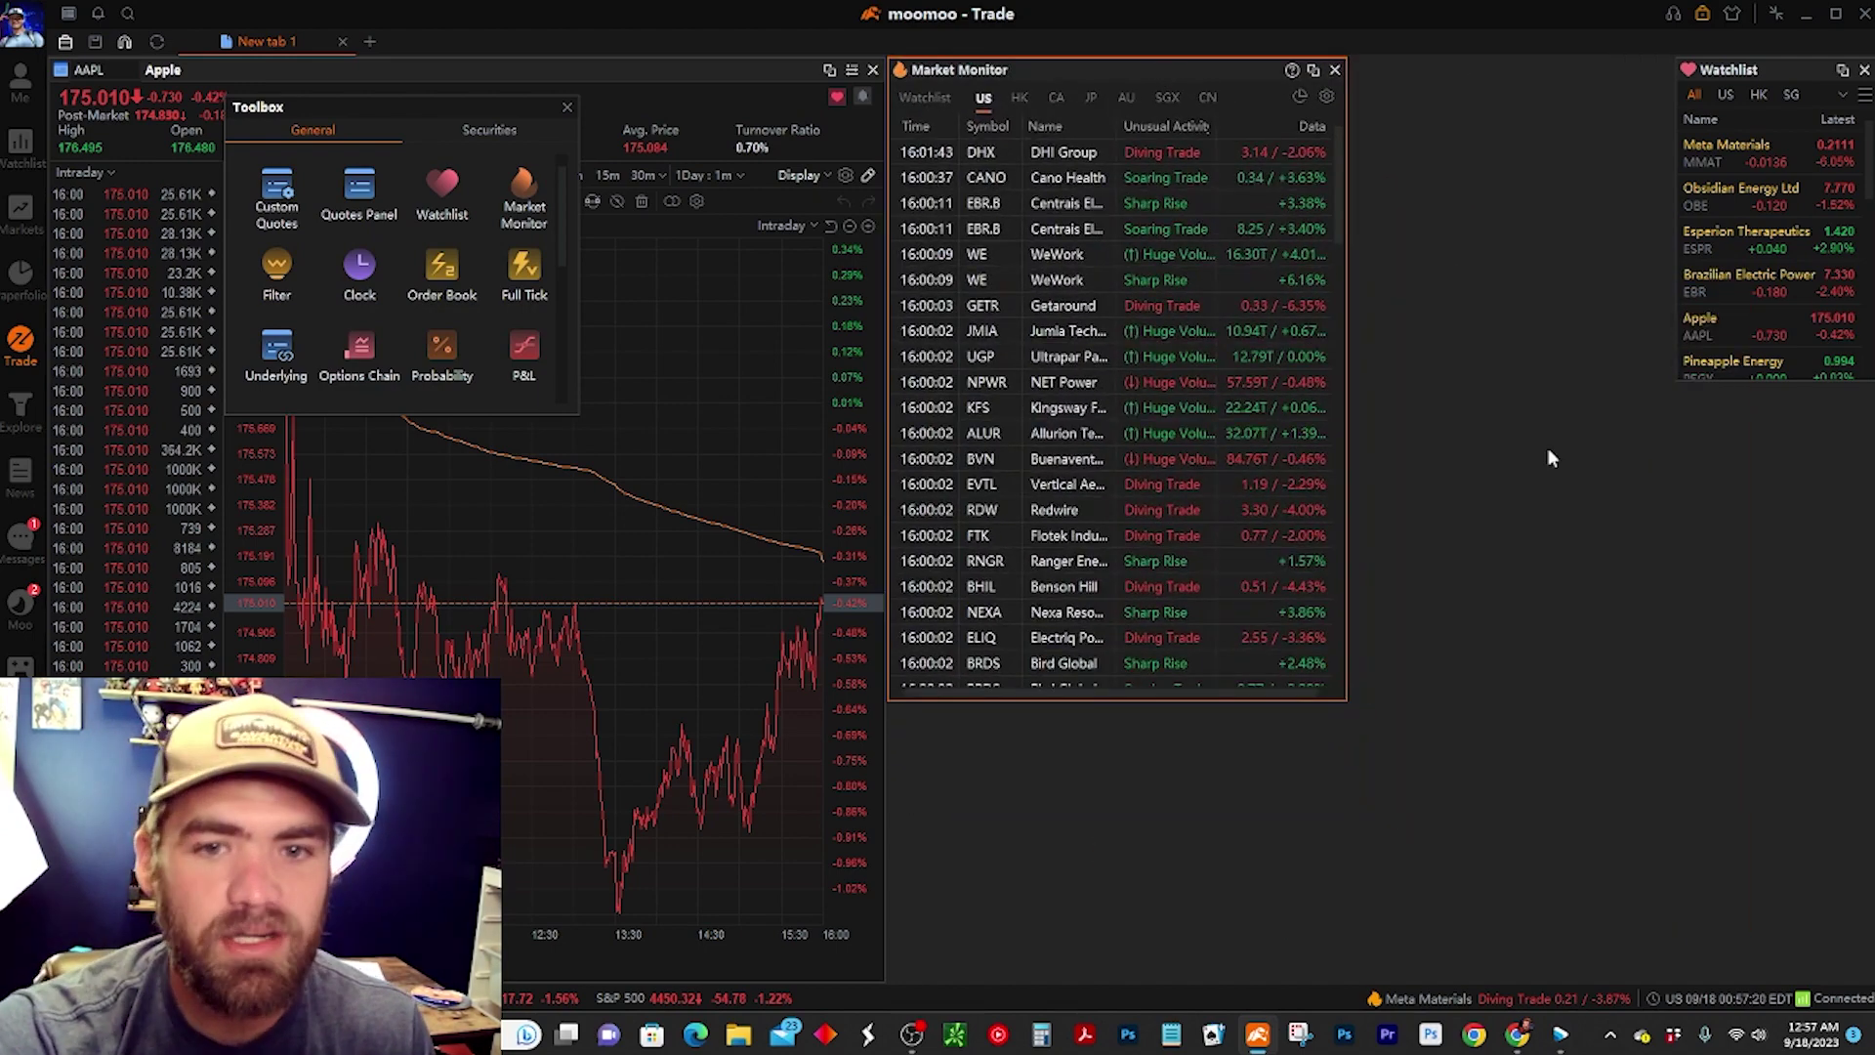
pyautogui.moveTo(1343, 701); pyautogui.dragTo(1232, 627)
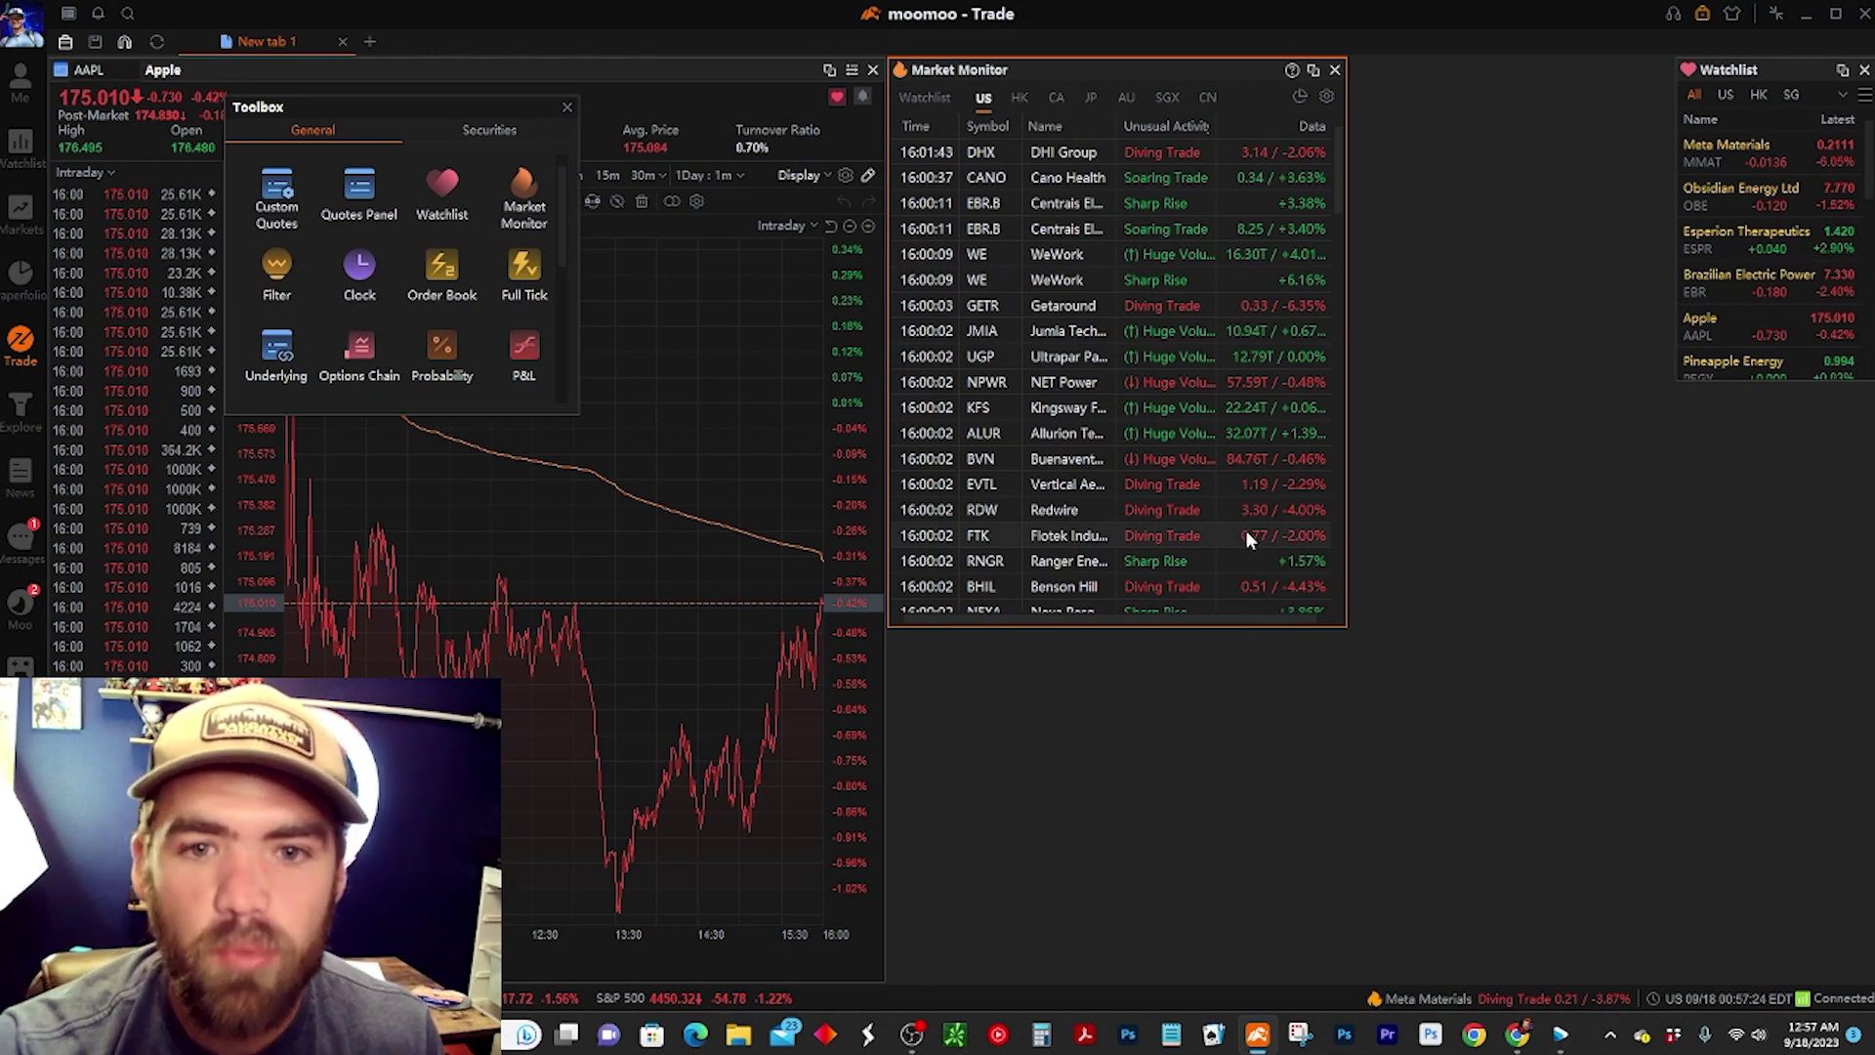
# Move the Watchlist beside the Market Monitor and resize it into a tall narrow column.
pyautogui.moveTo(1784, 78); pyautogui.dragTo(1457, 78)
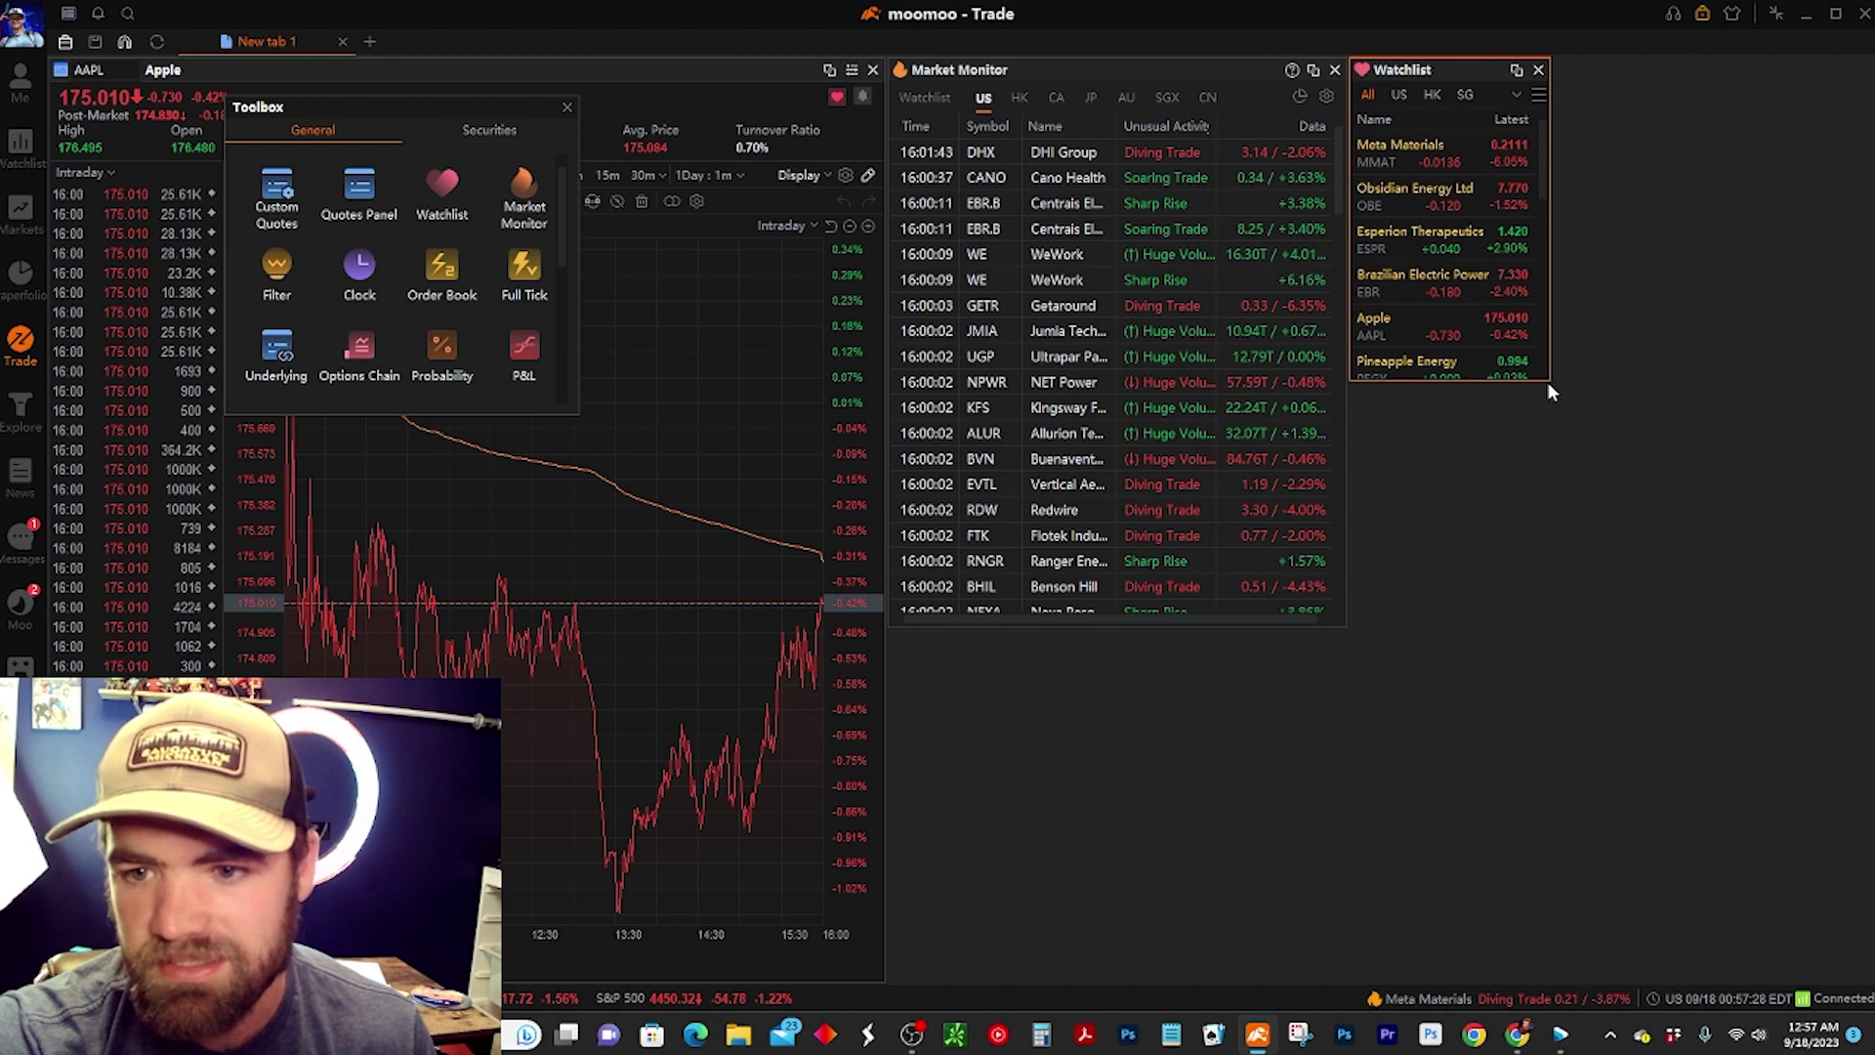
pyautogui.scroll(-1, 1549, 379)
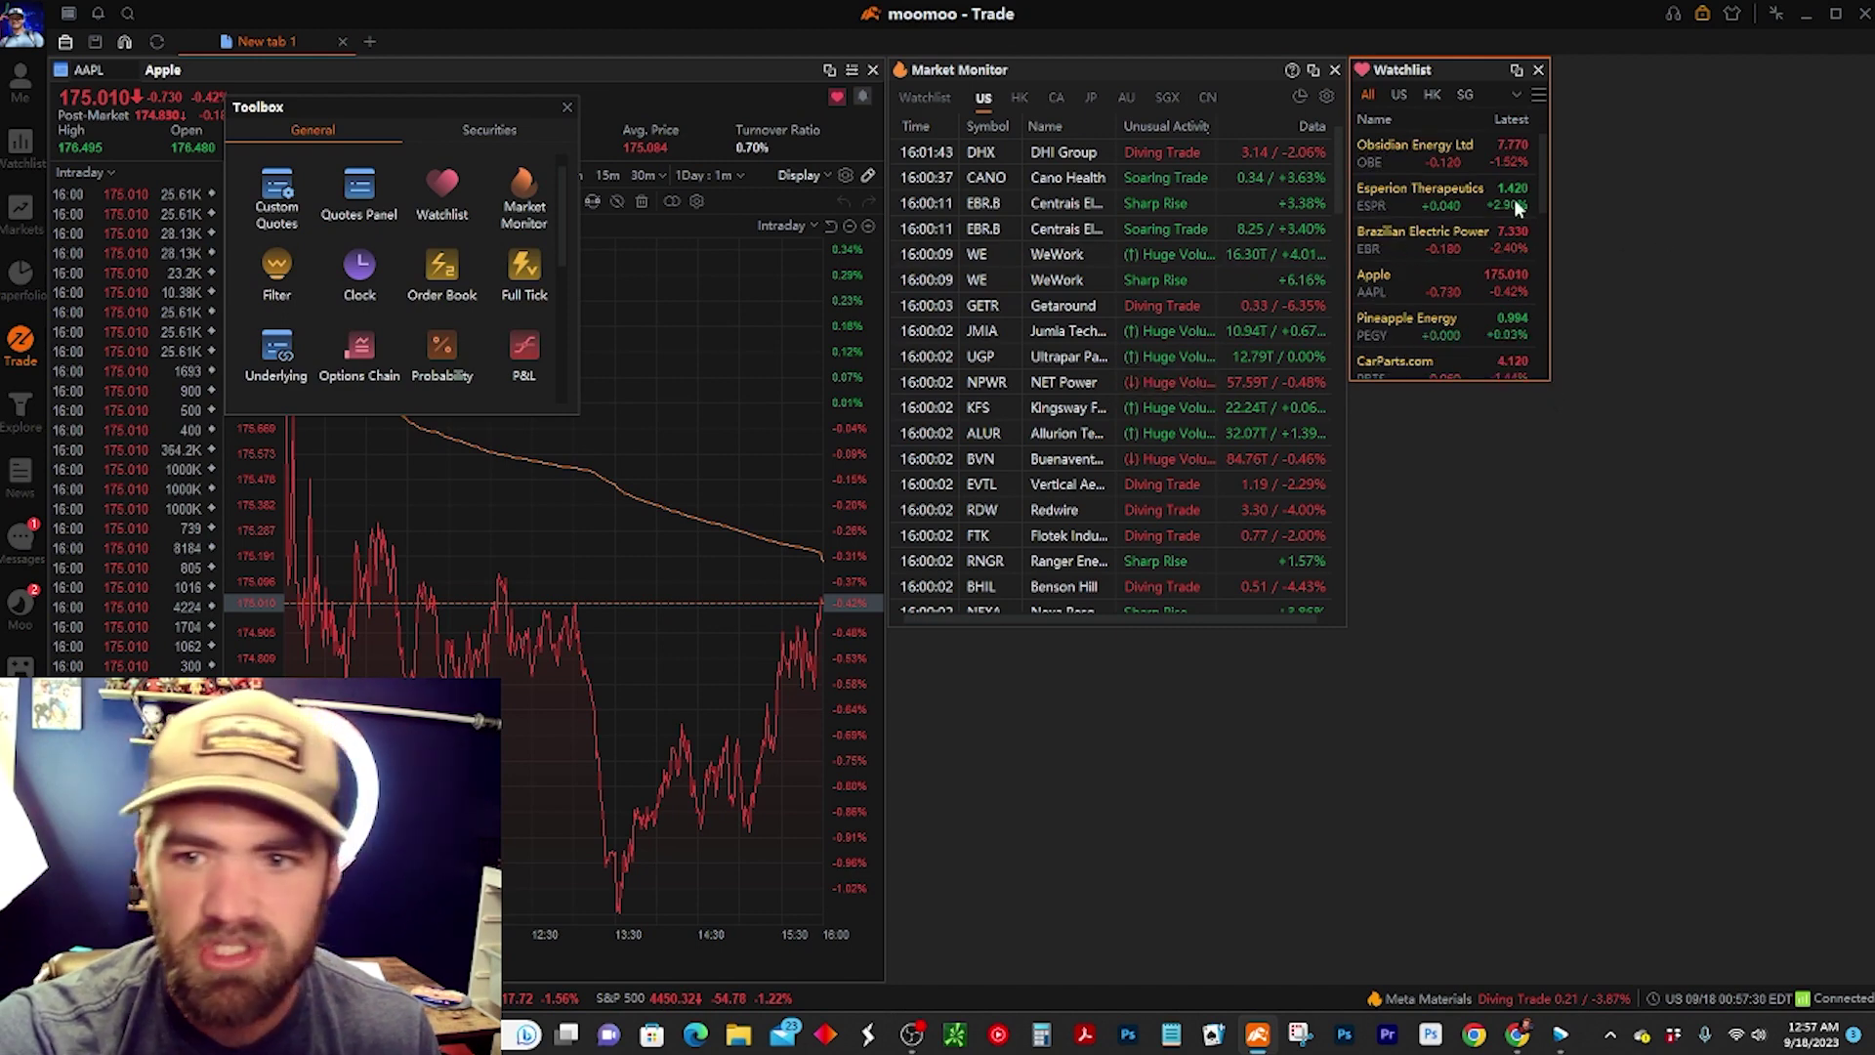
pyautogui.moveTo(1547, 383); pyautogui.dragTo(1425, 627)
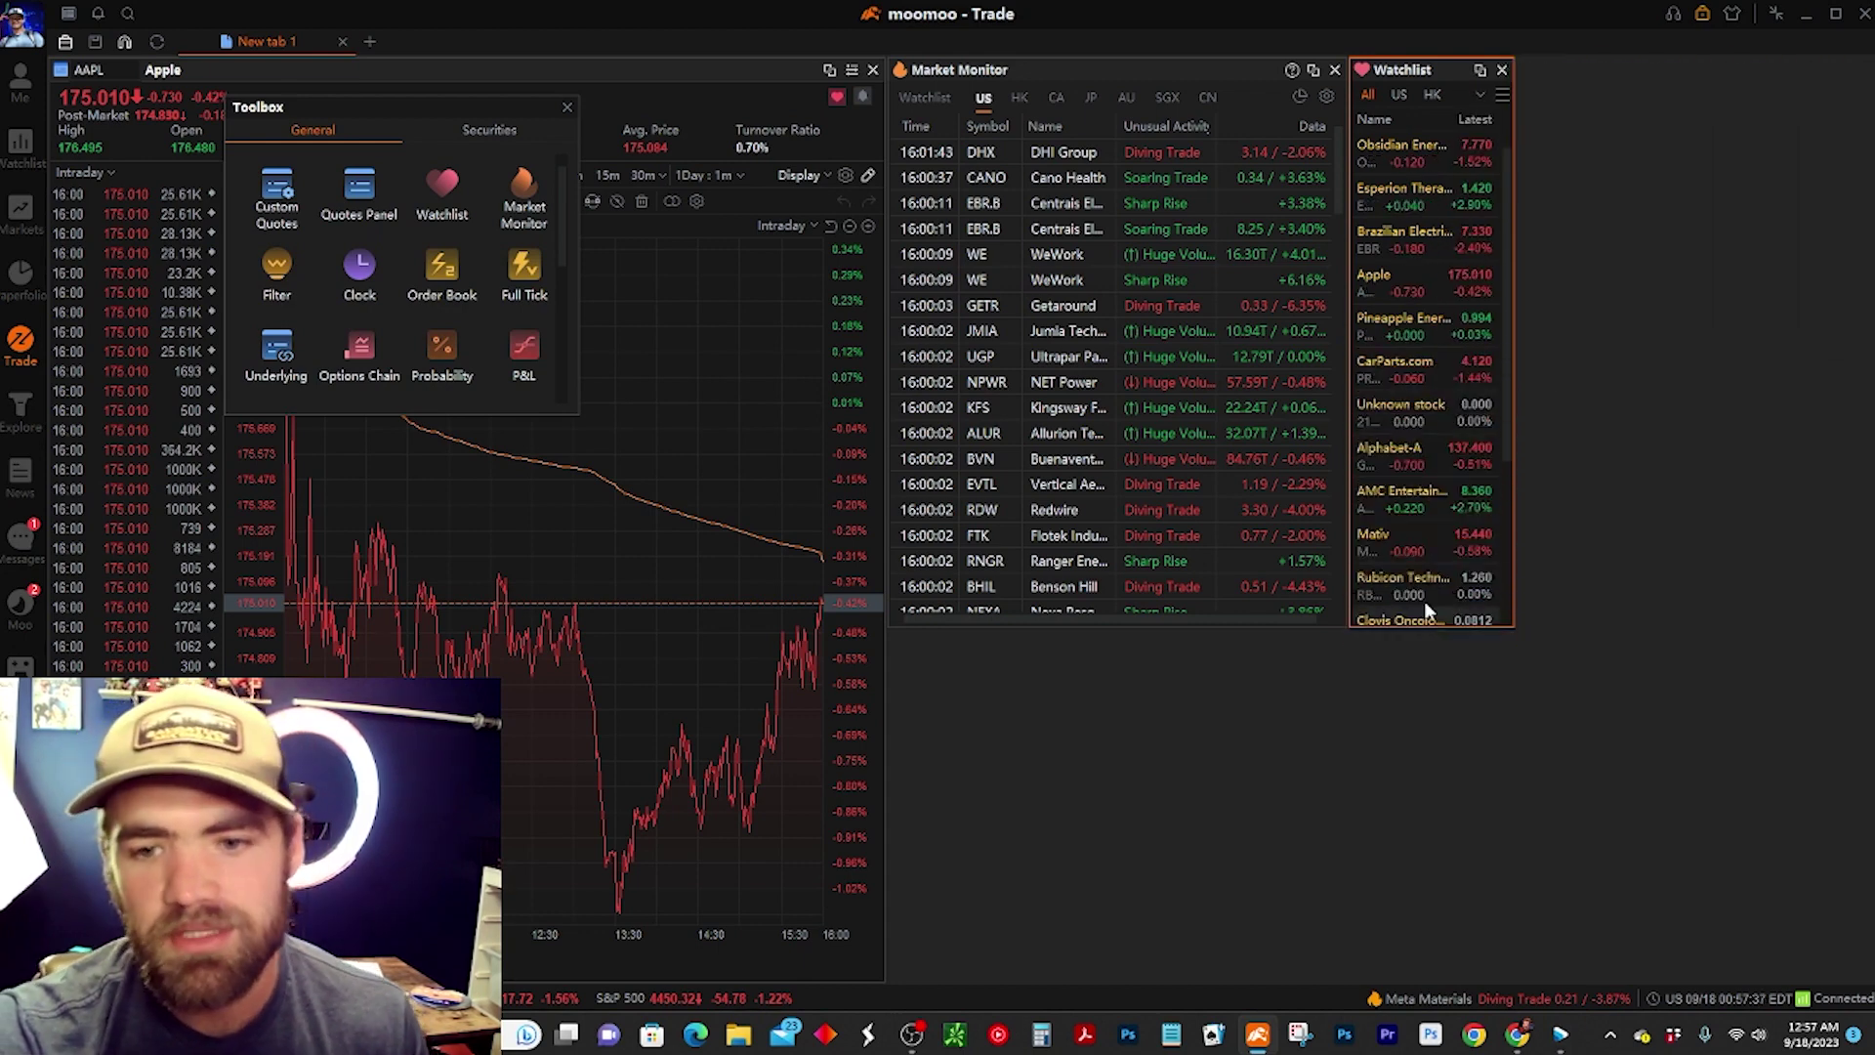
# Link the Watchlist, Market Monitor and Apple quotes window into group 1.
pyautogui.click(1480, 69)
pyautogui.click(1489, 156)
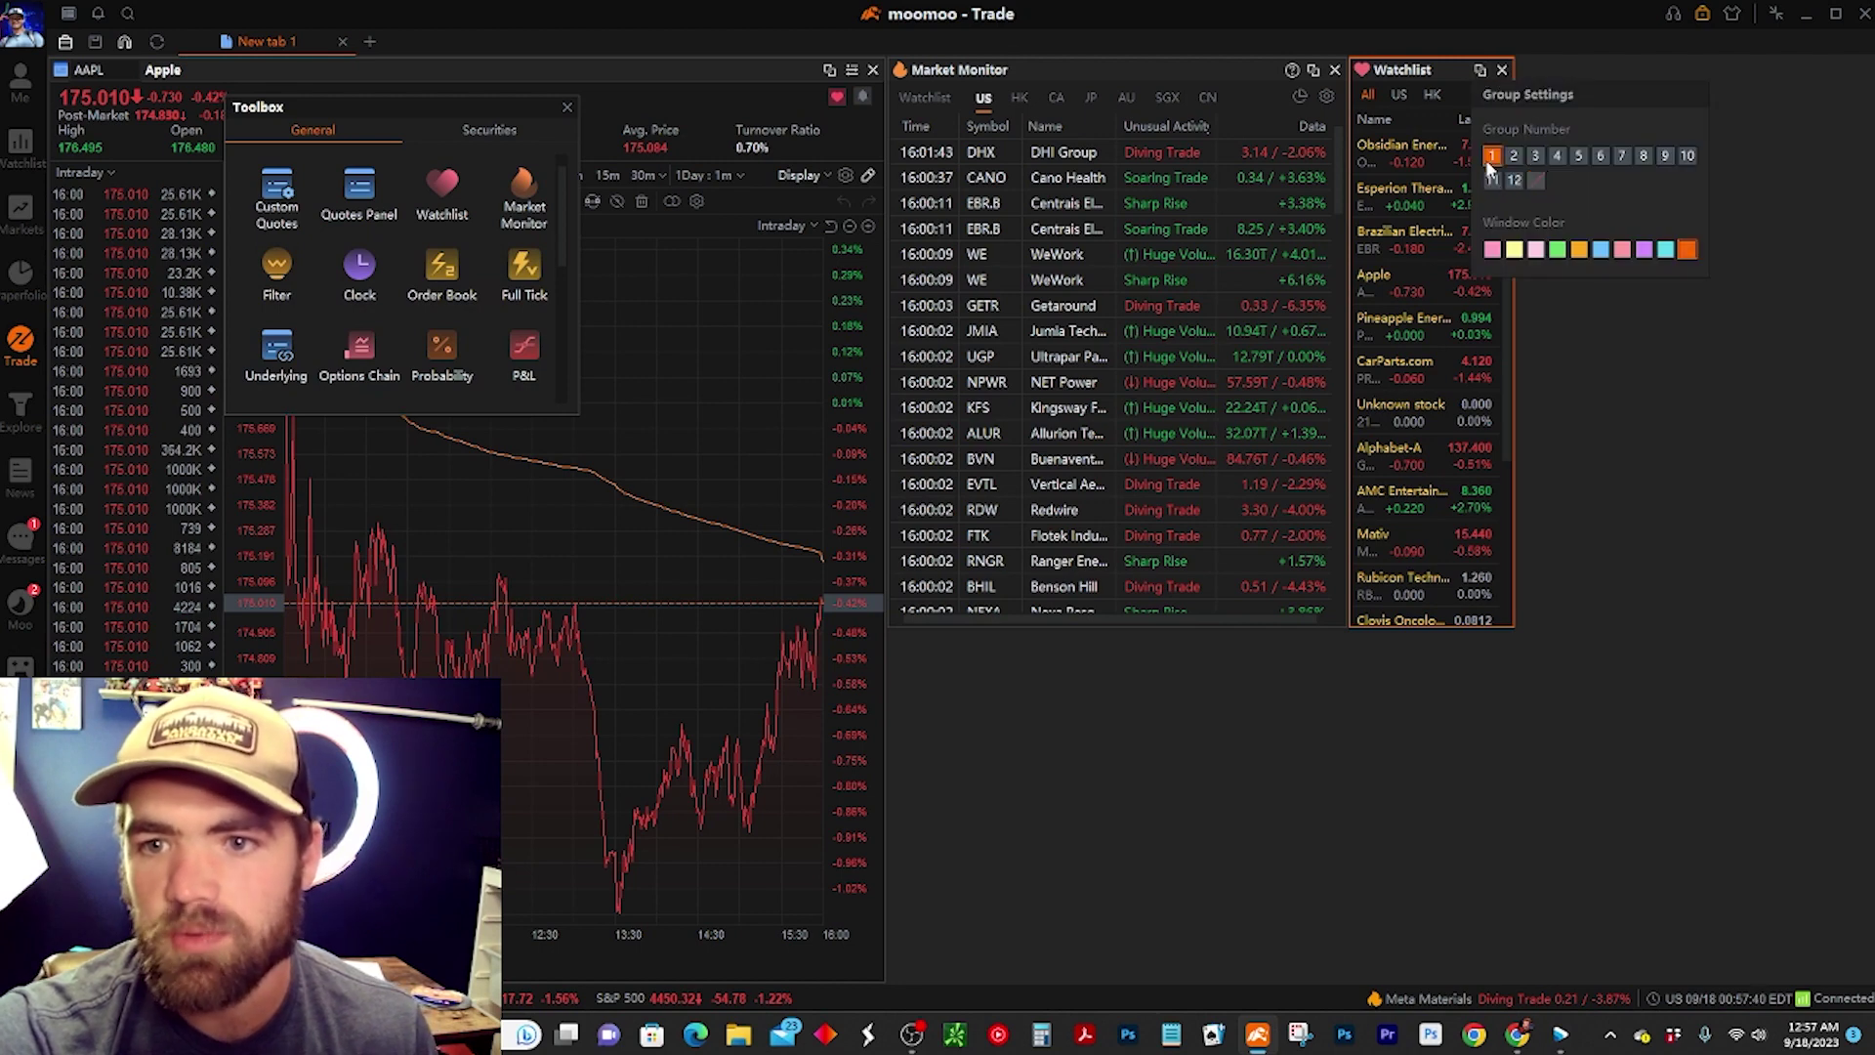
pyautogui.click(1312, 70)
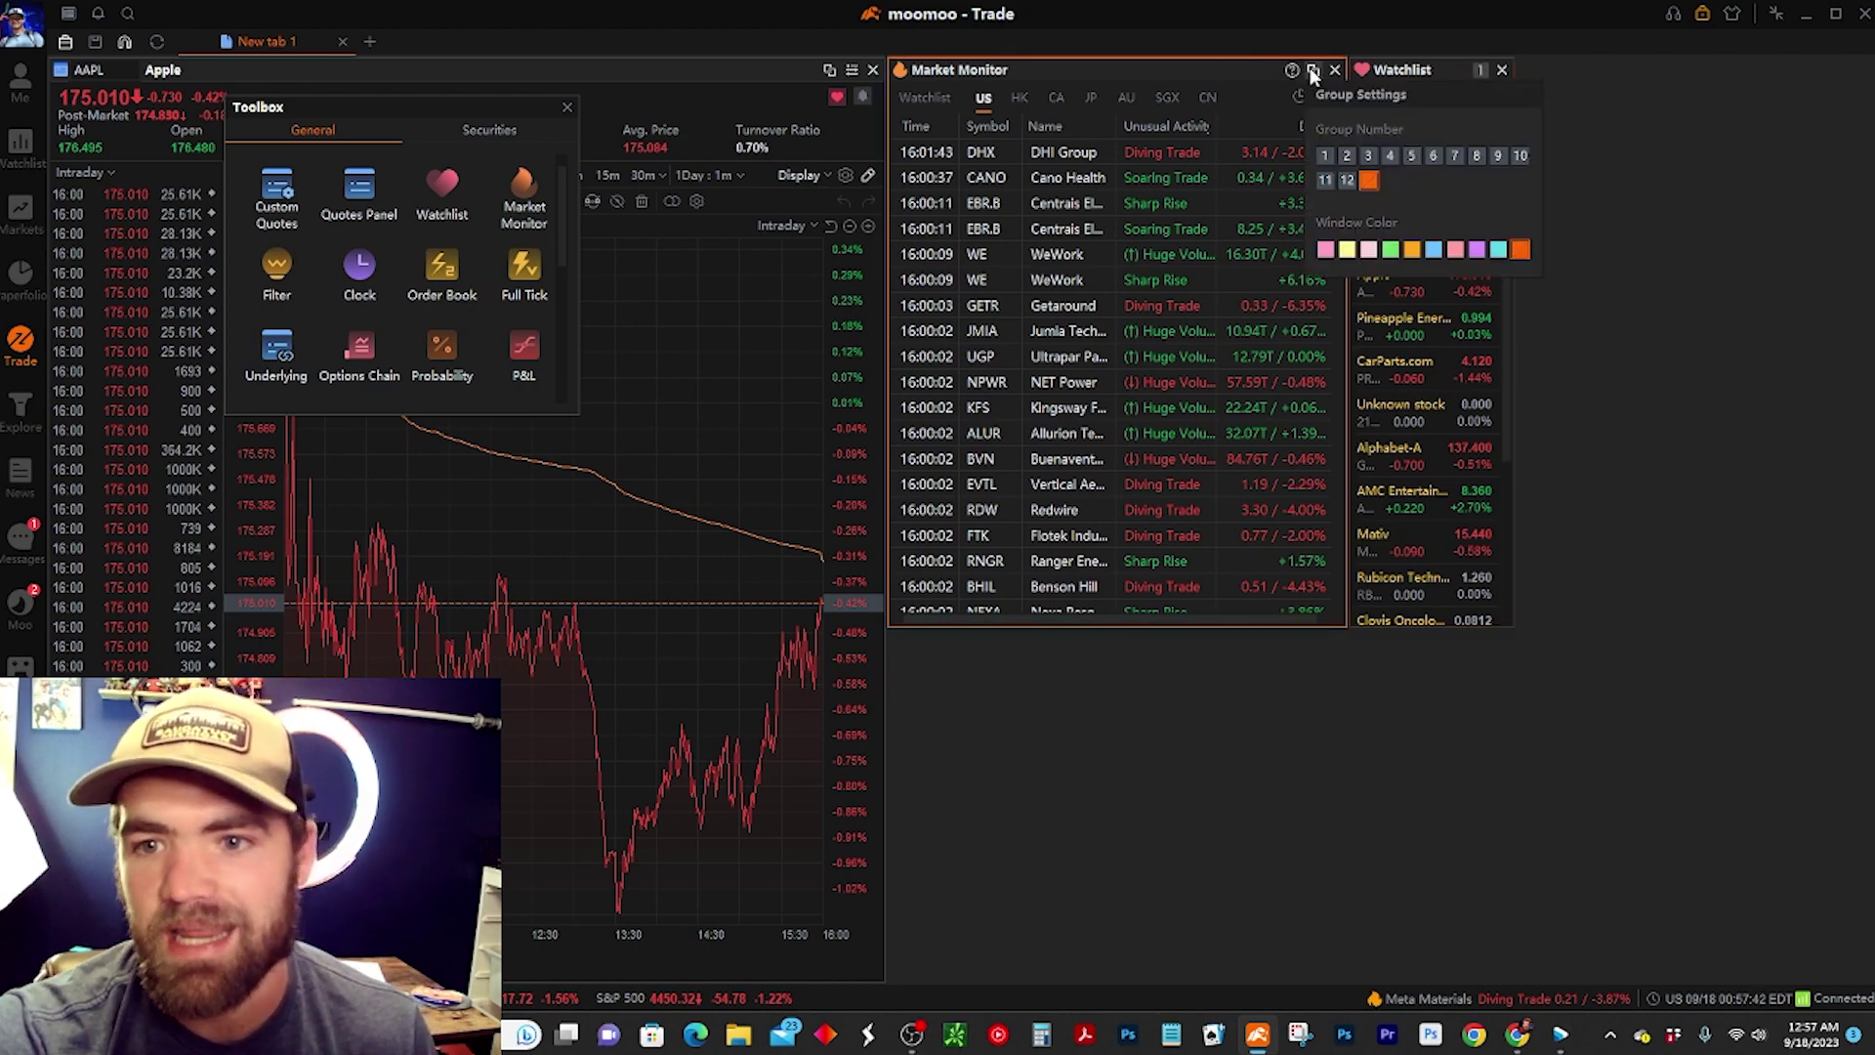
pyautogui.click(1325, 155)
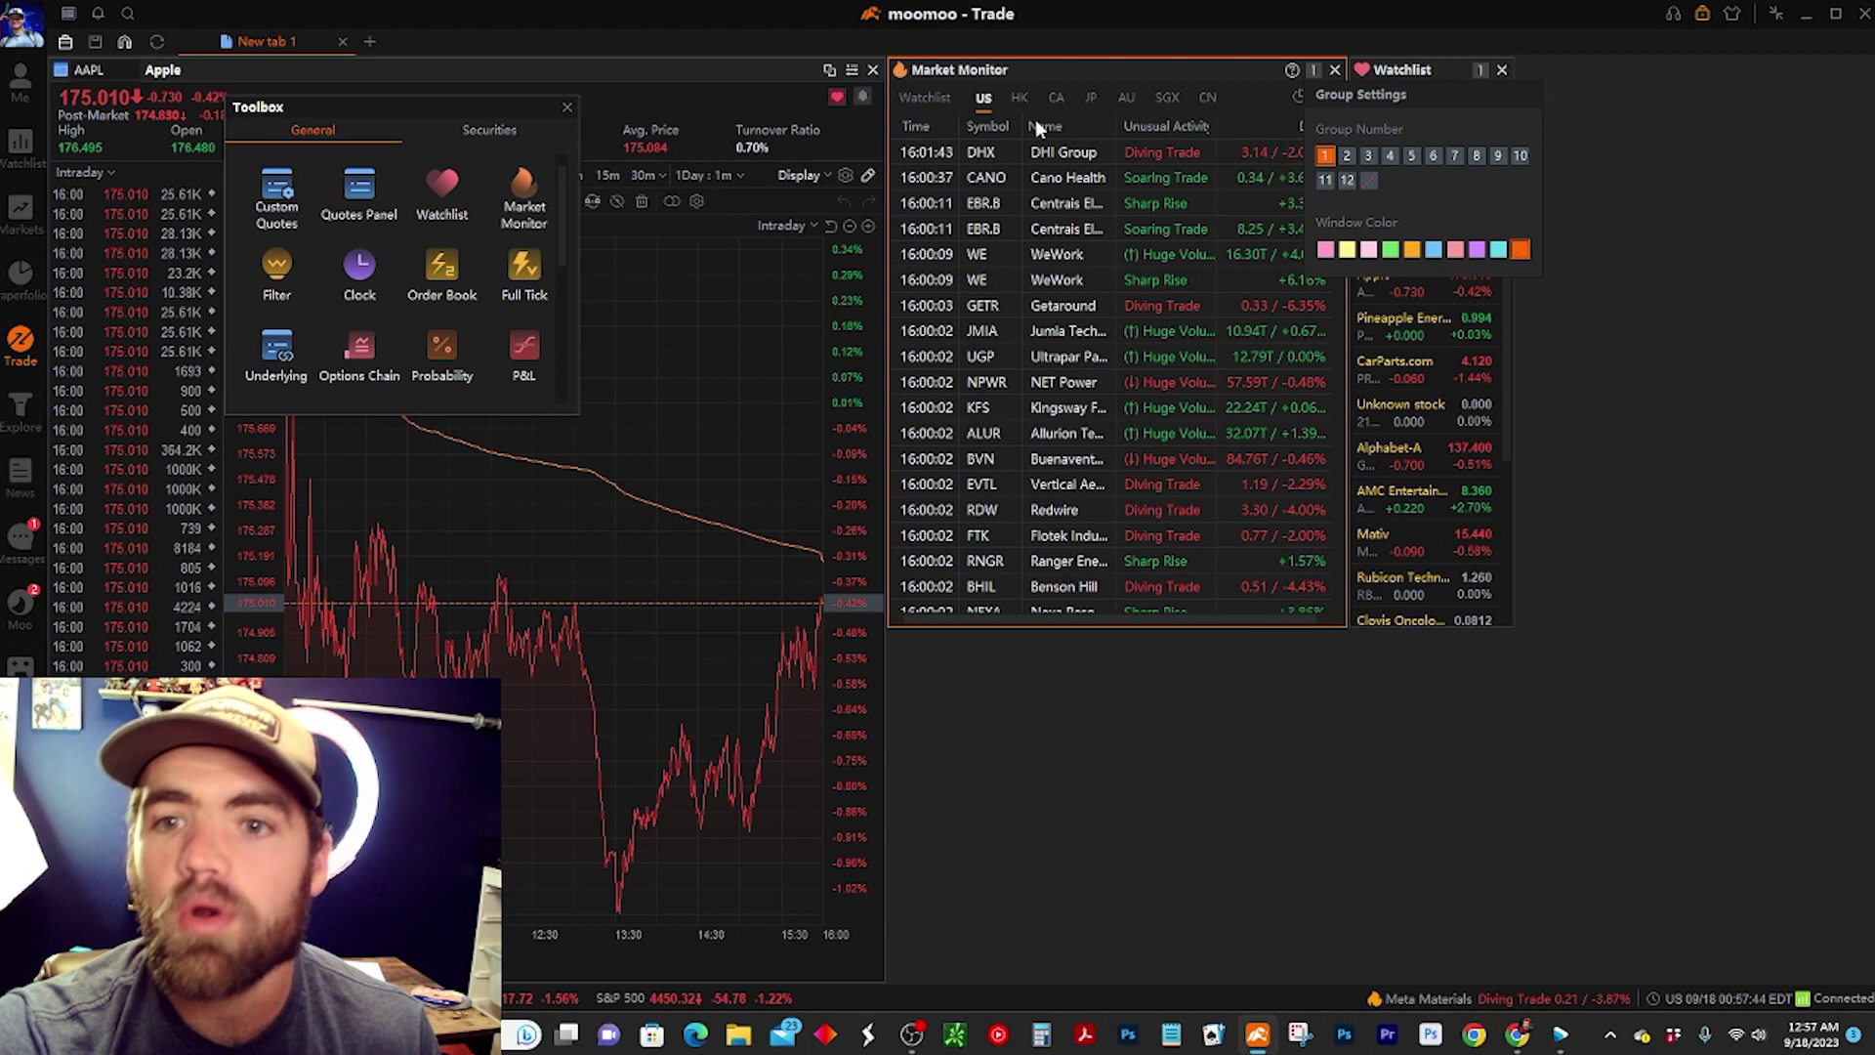
pyautogui.click(830, 70)
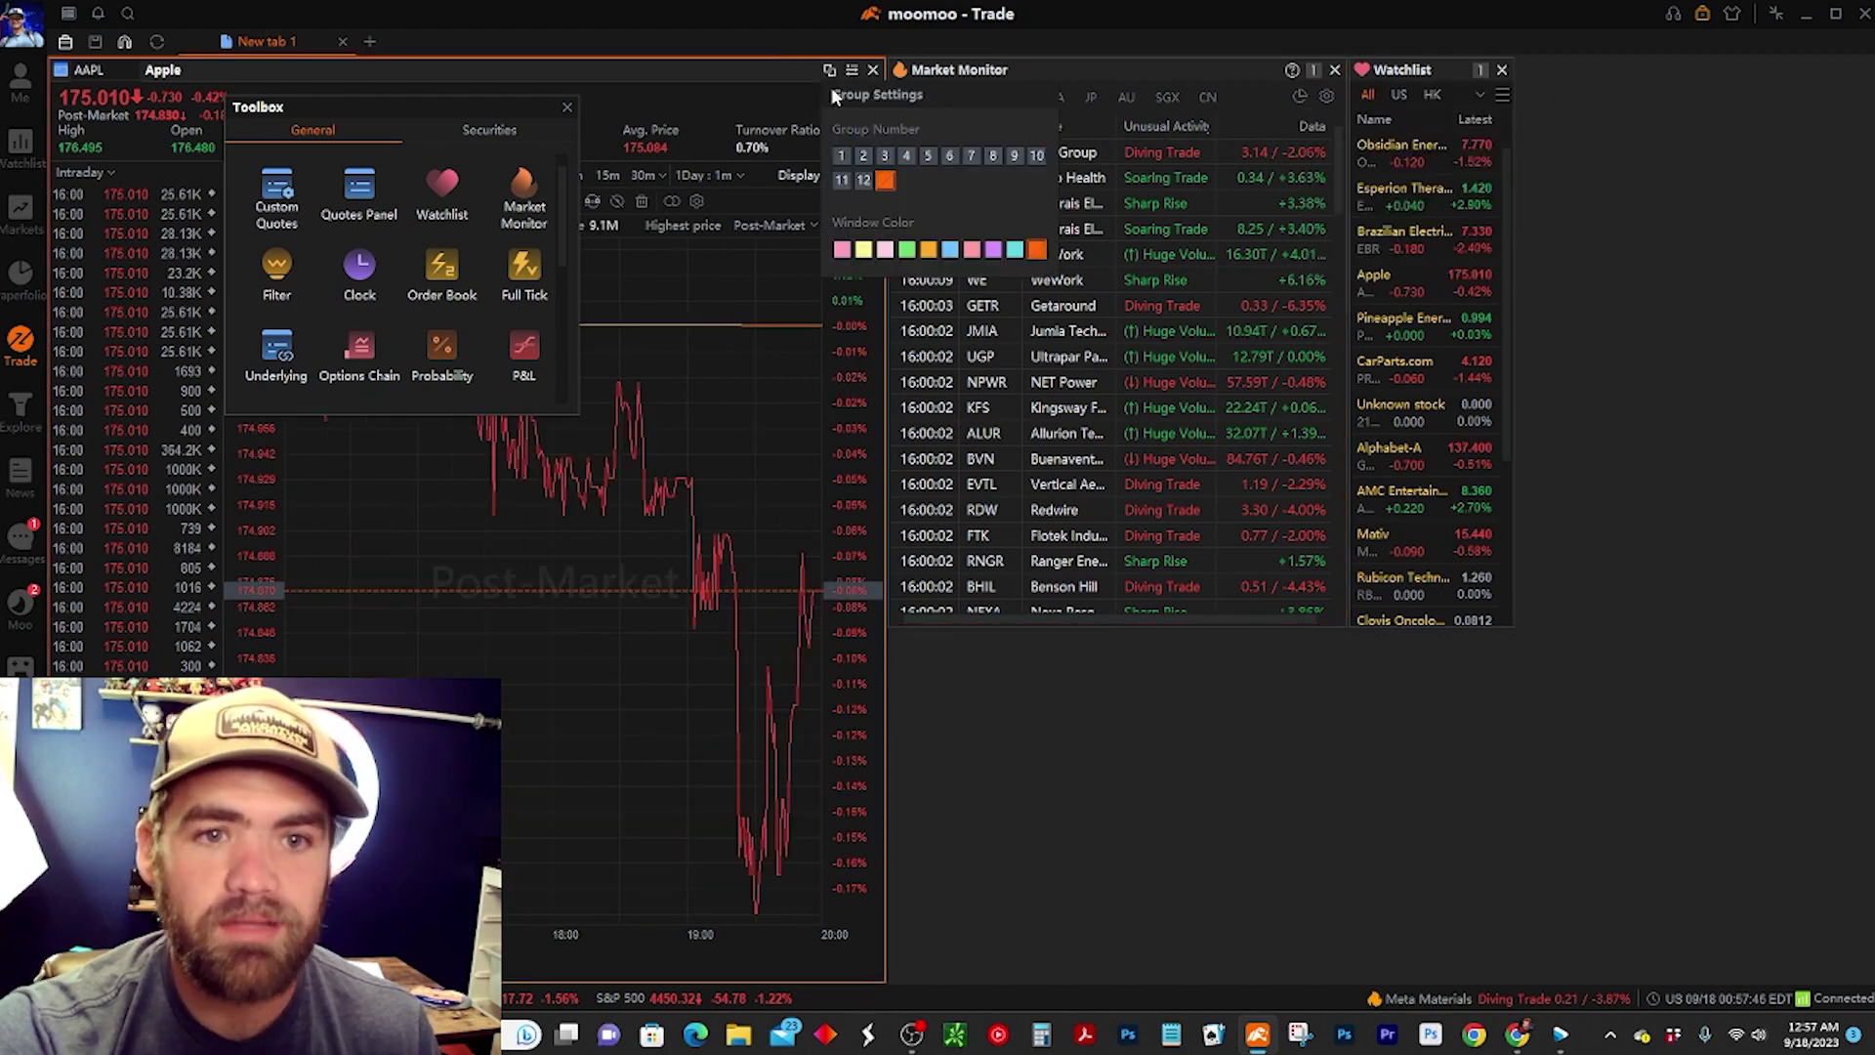
pyautogui.click(841, 156)
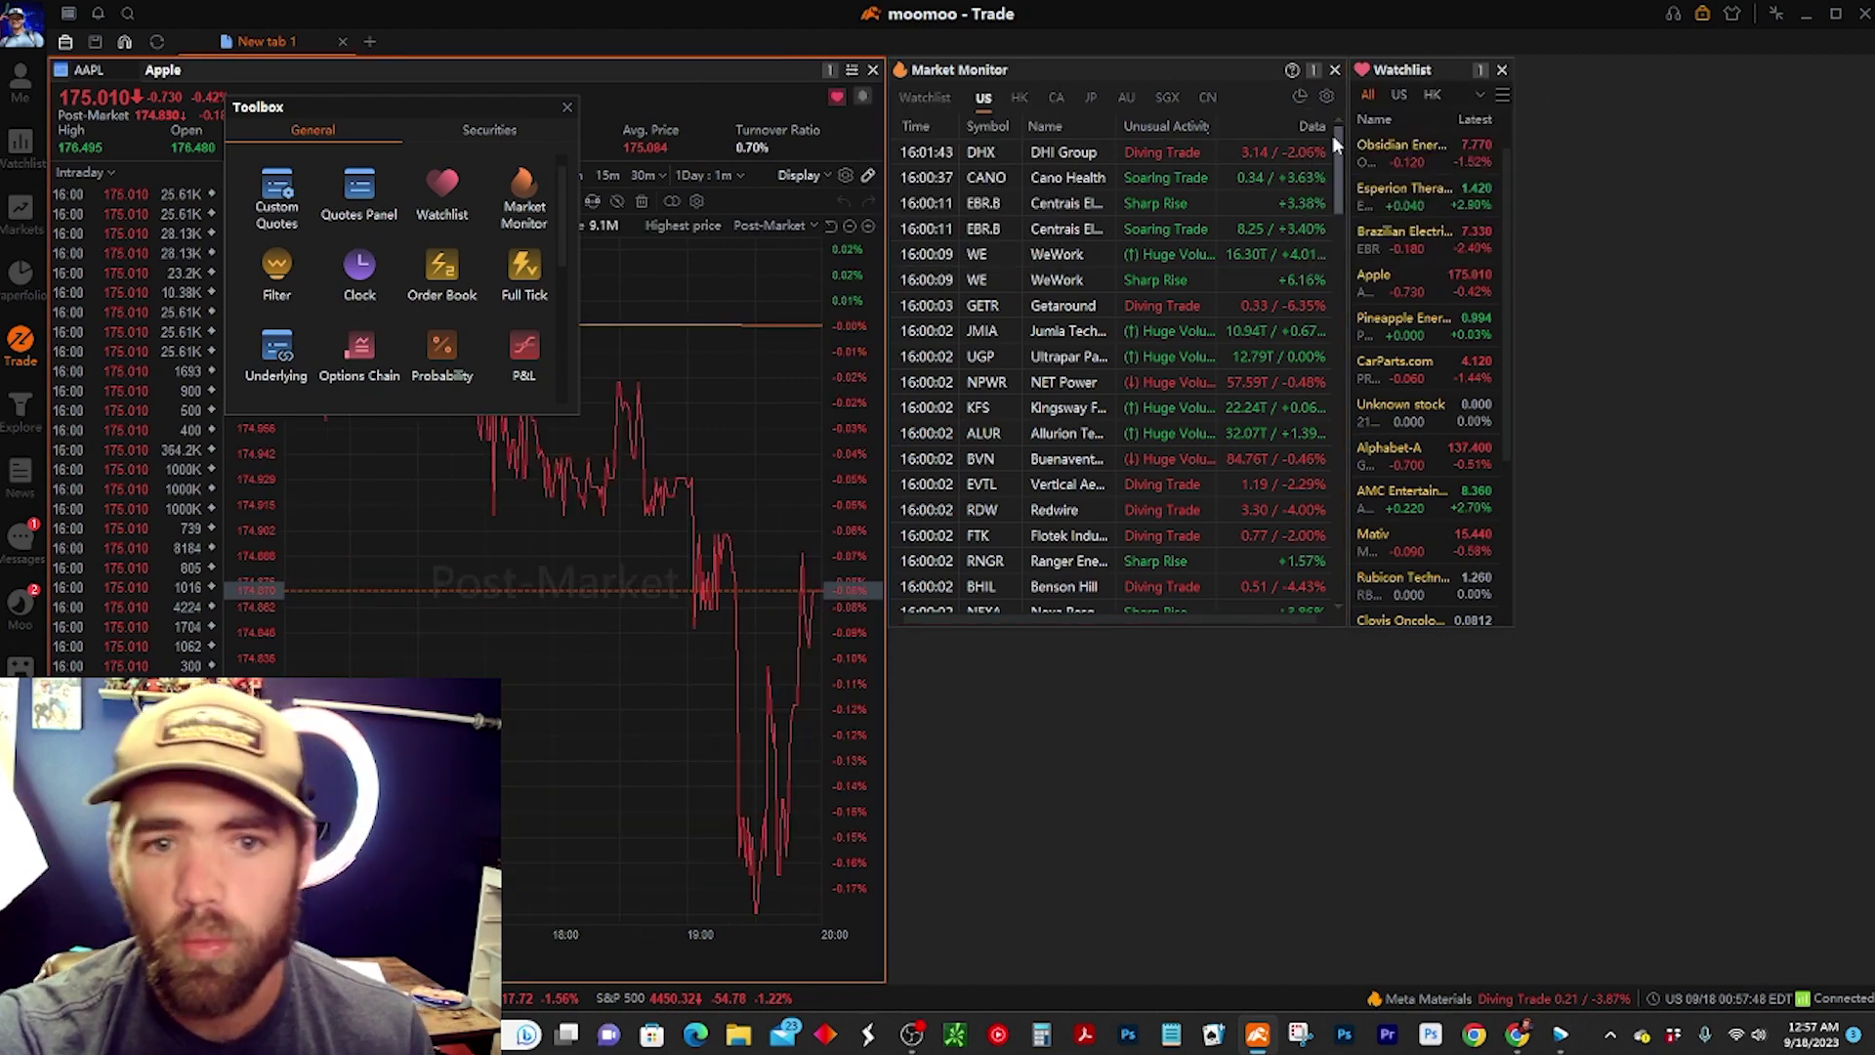
# Load Obsidian Energy, Esperion, WeWork, then Ultrapar (UGP) into the linked quotes window.
pyautogui.click(1403, 147)
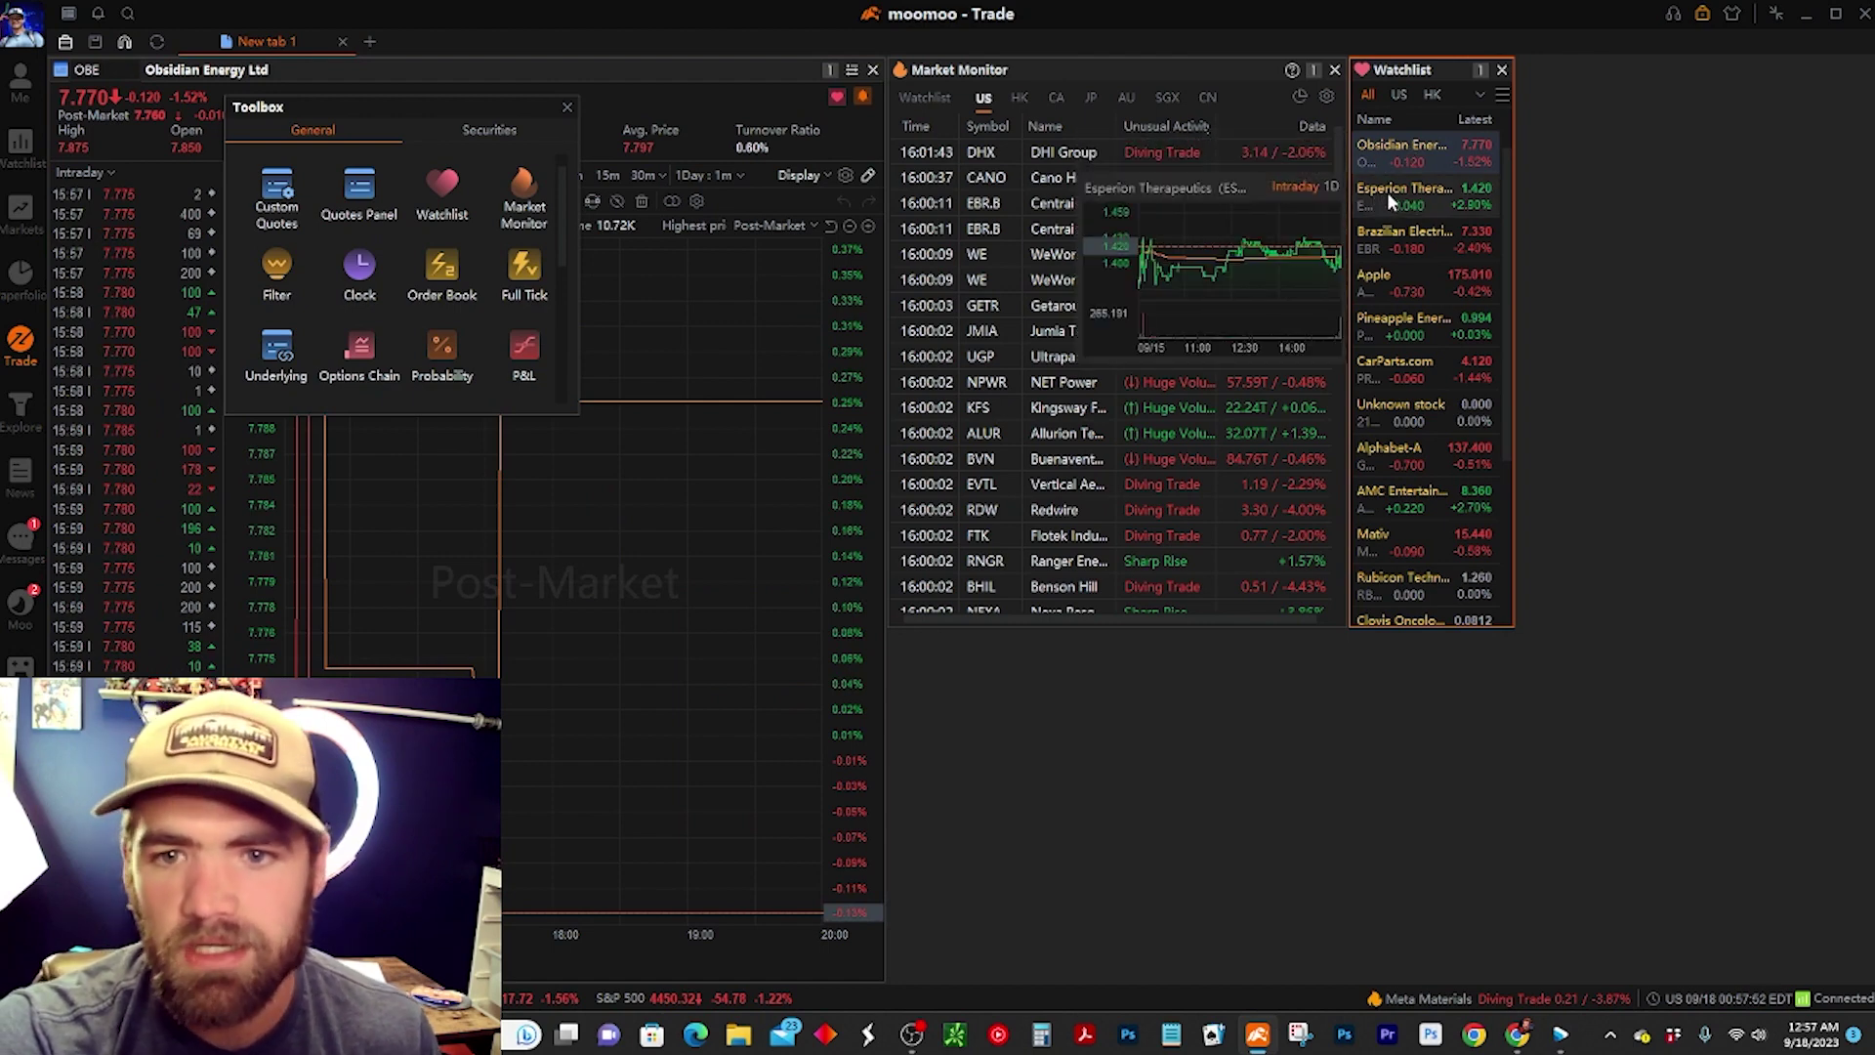
pyautogui.click(1392, 193)
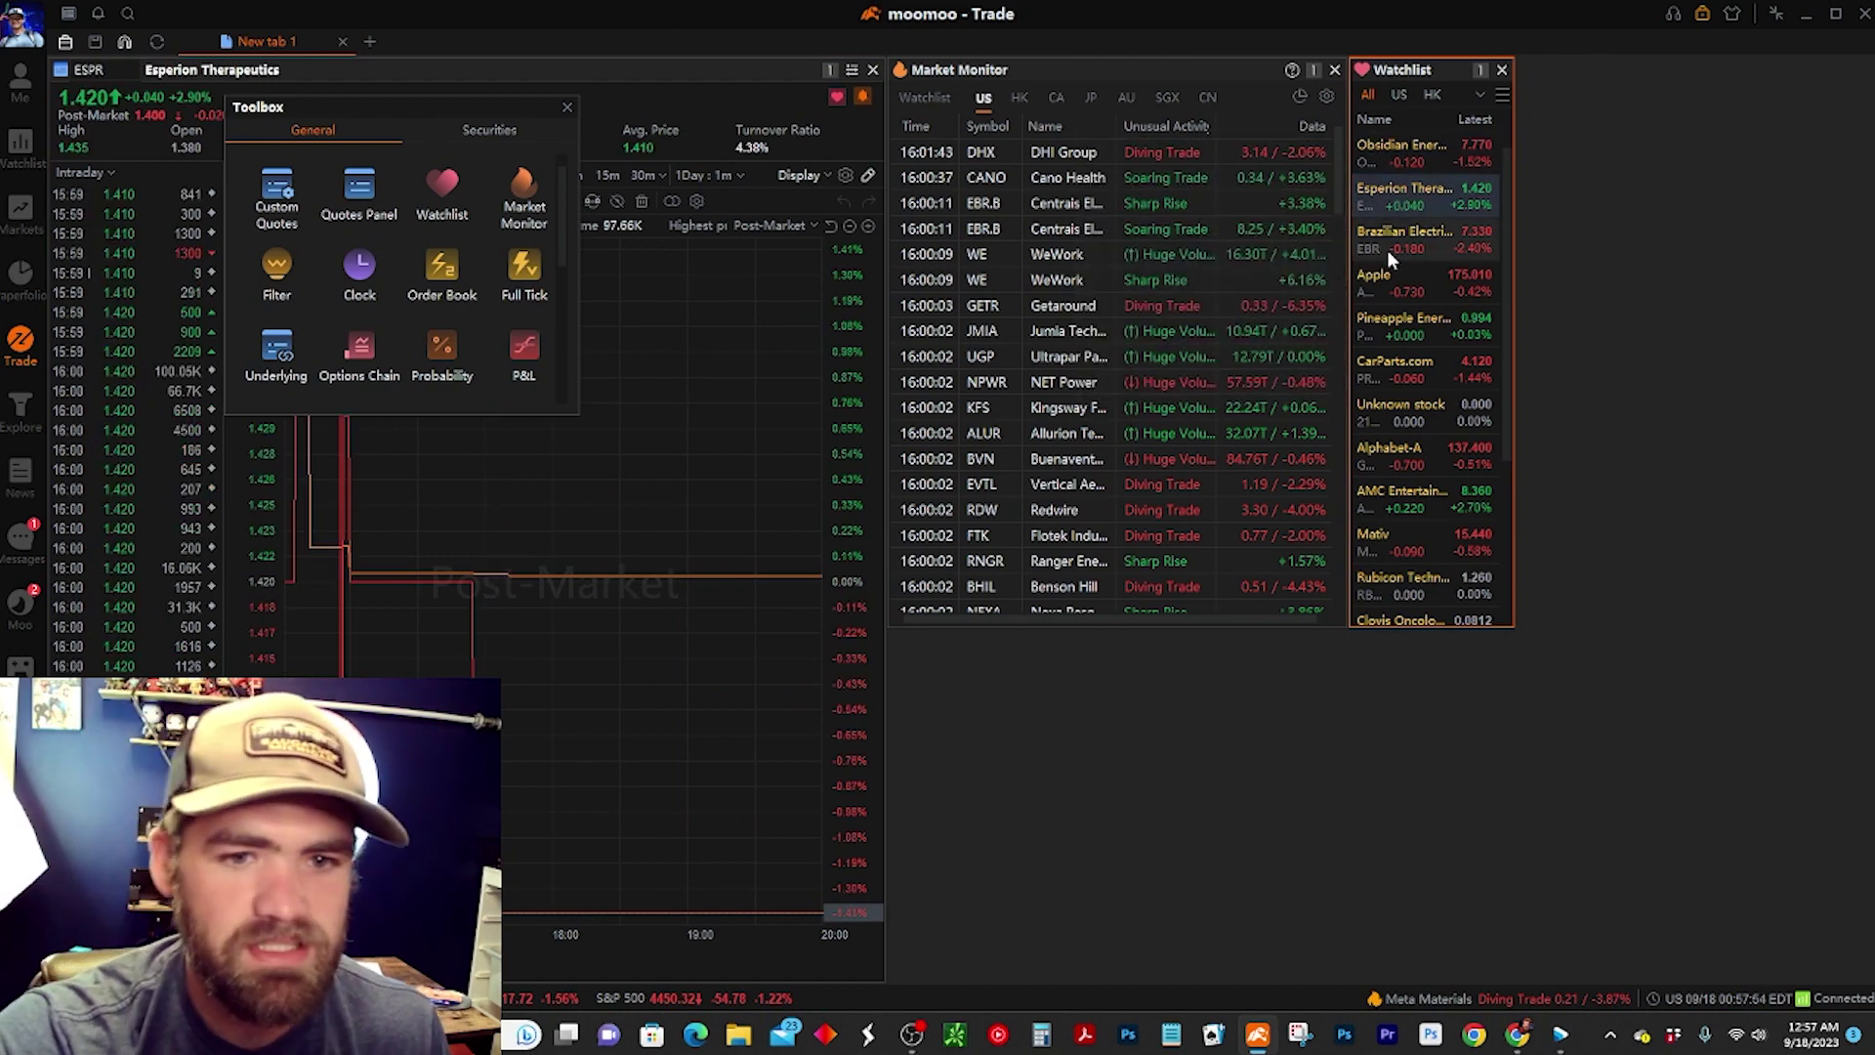
pyautogui.moveTo(576, 104); pyautogui.dragTo(1759, 668)
pyautogui.click(976, 255)
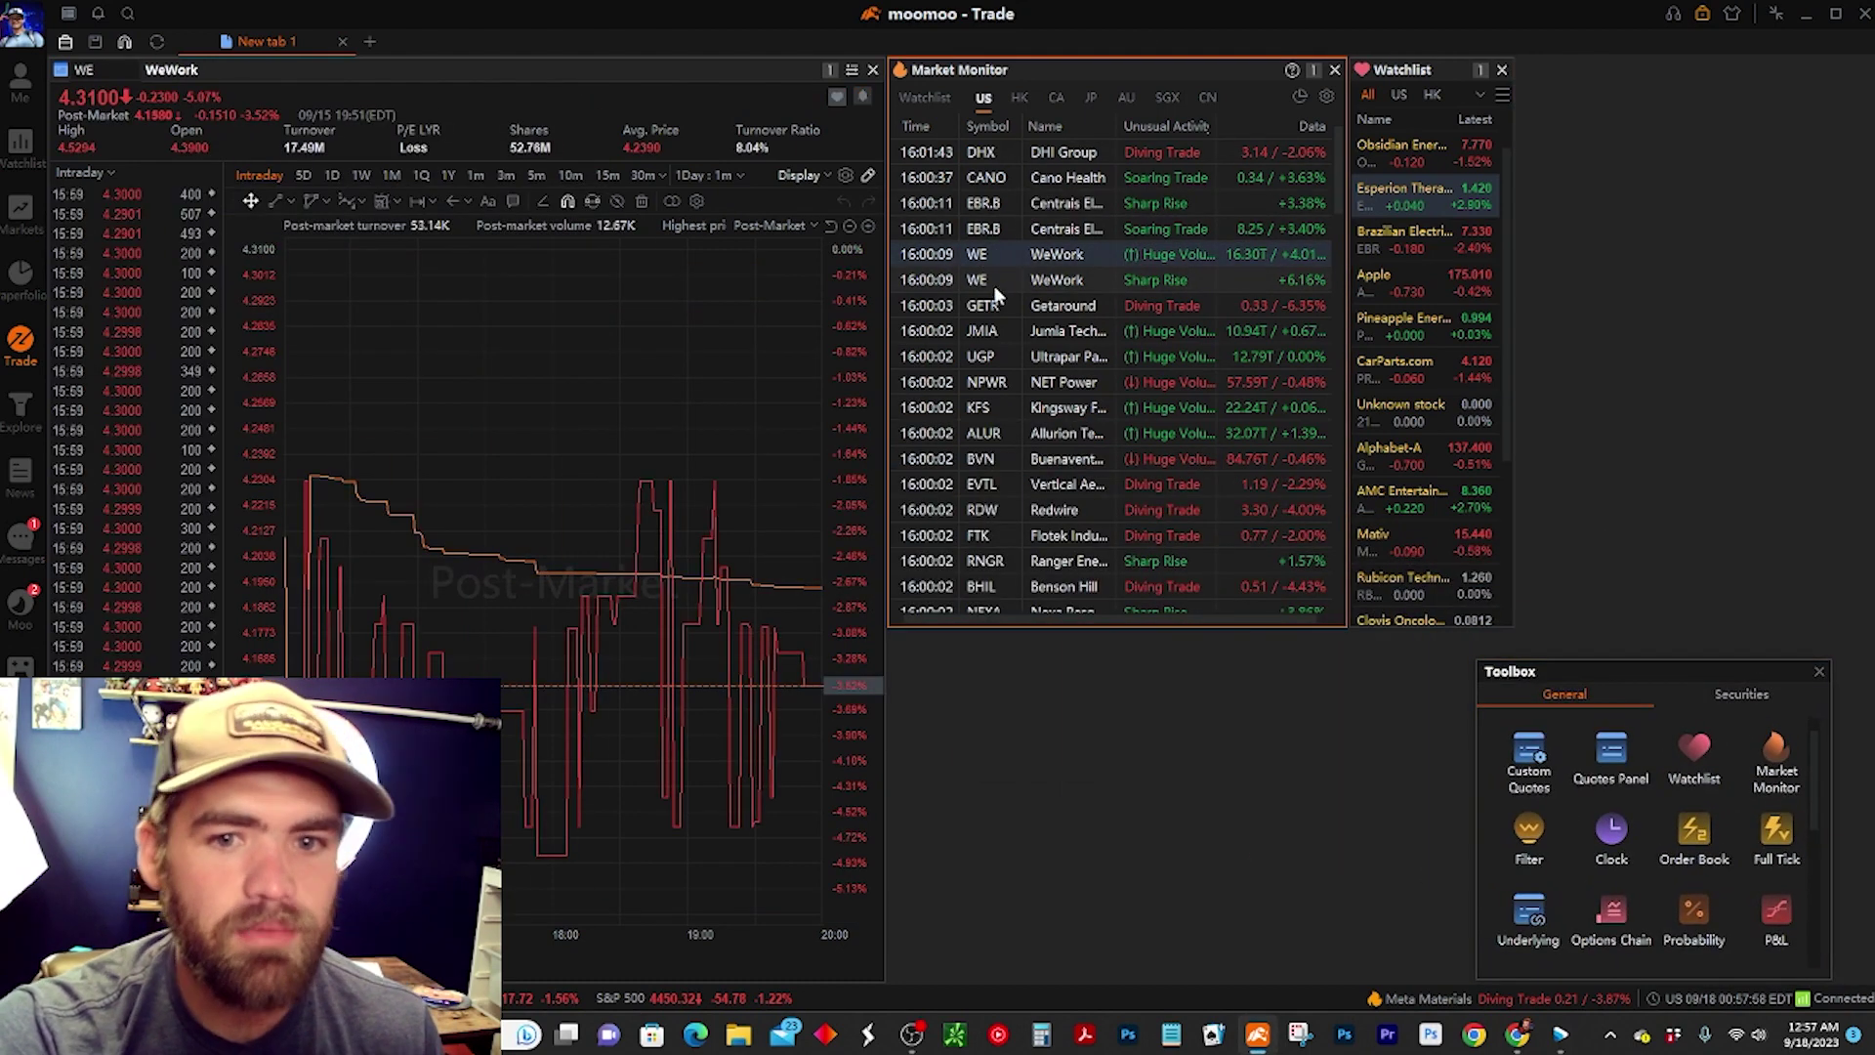
pyautogui.click(1068, 356)
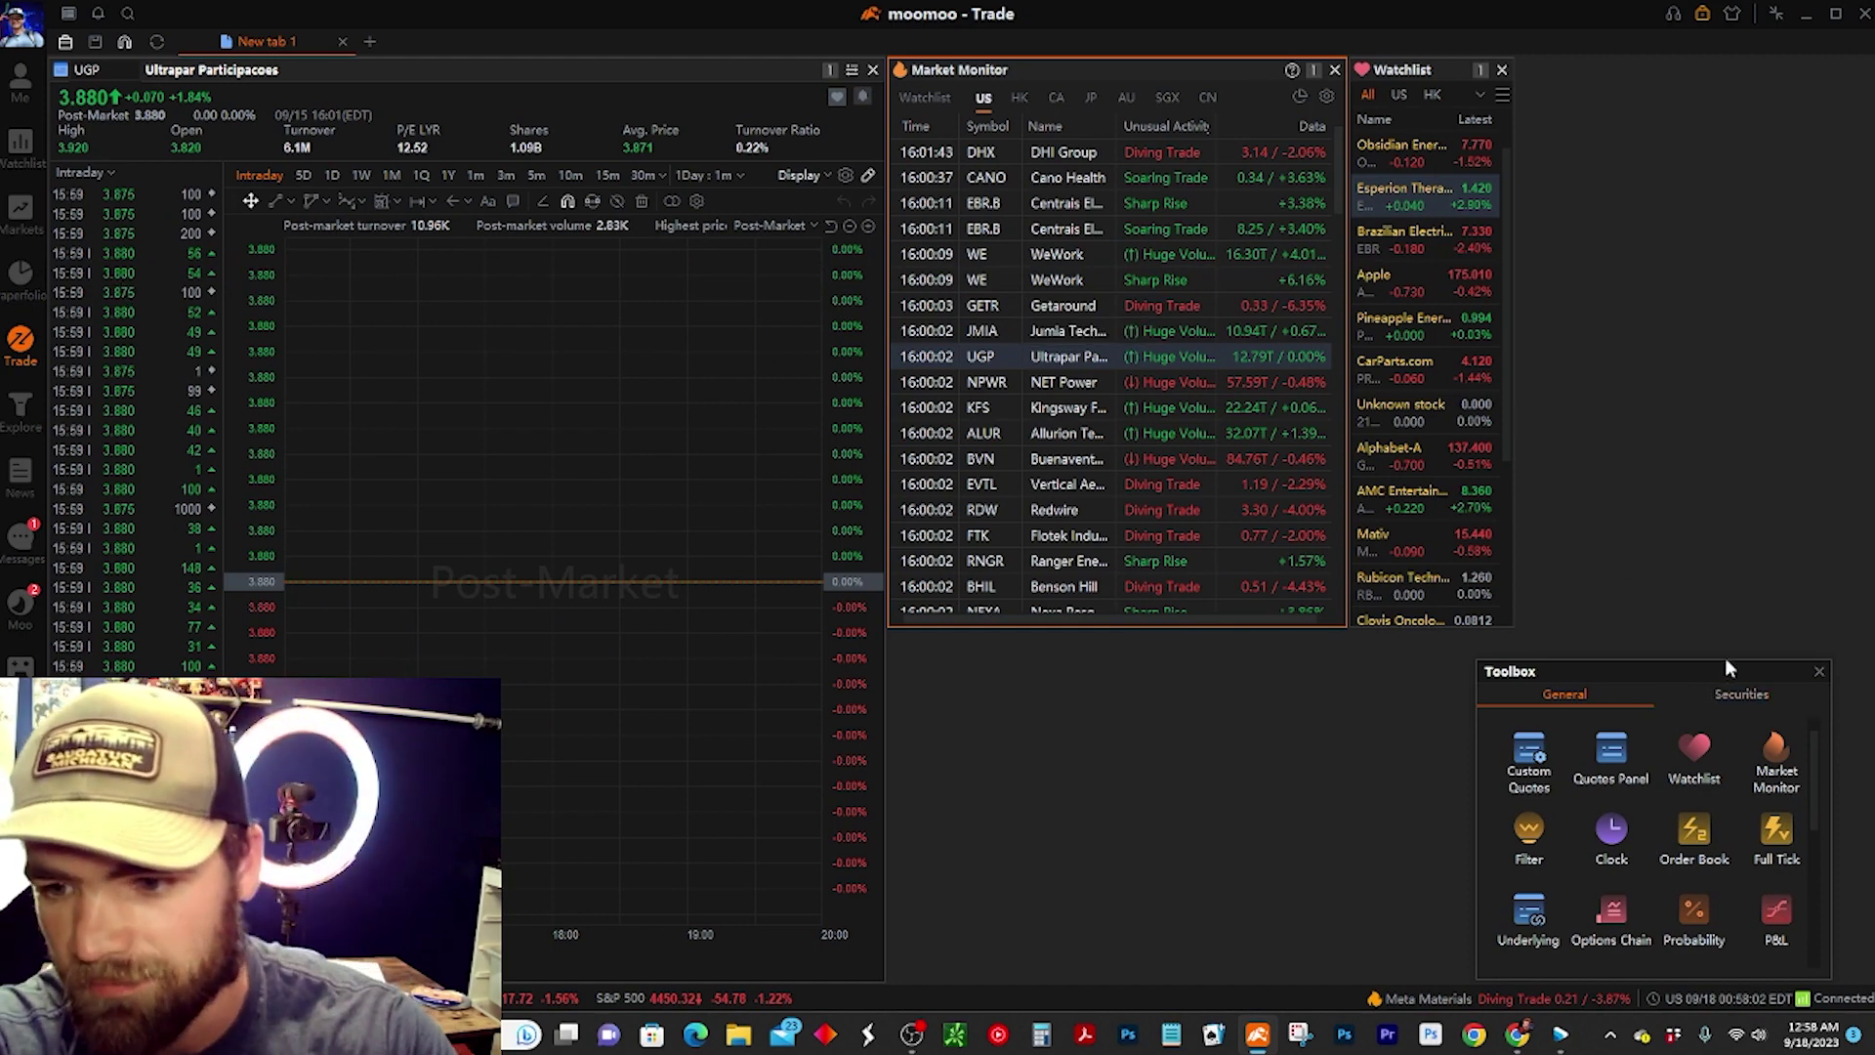
pyautogui.moveTo(1649, 674); pyautogui.dragTo(598, 94)
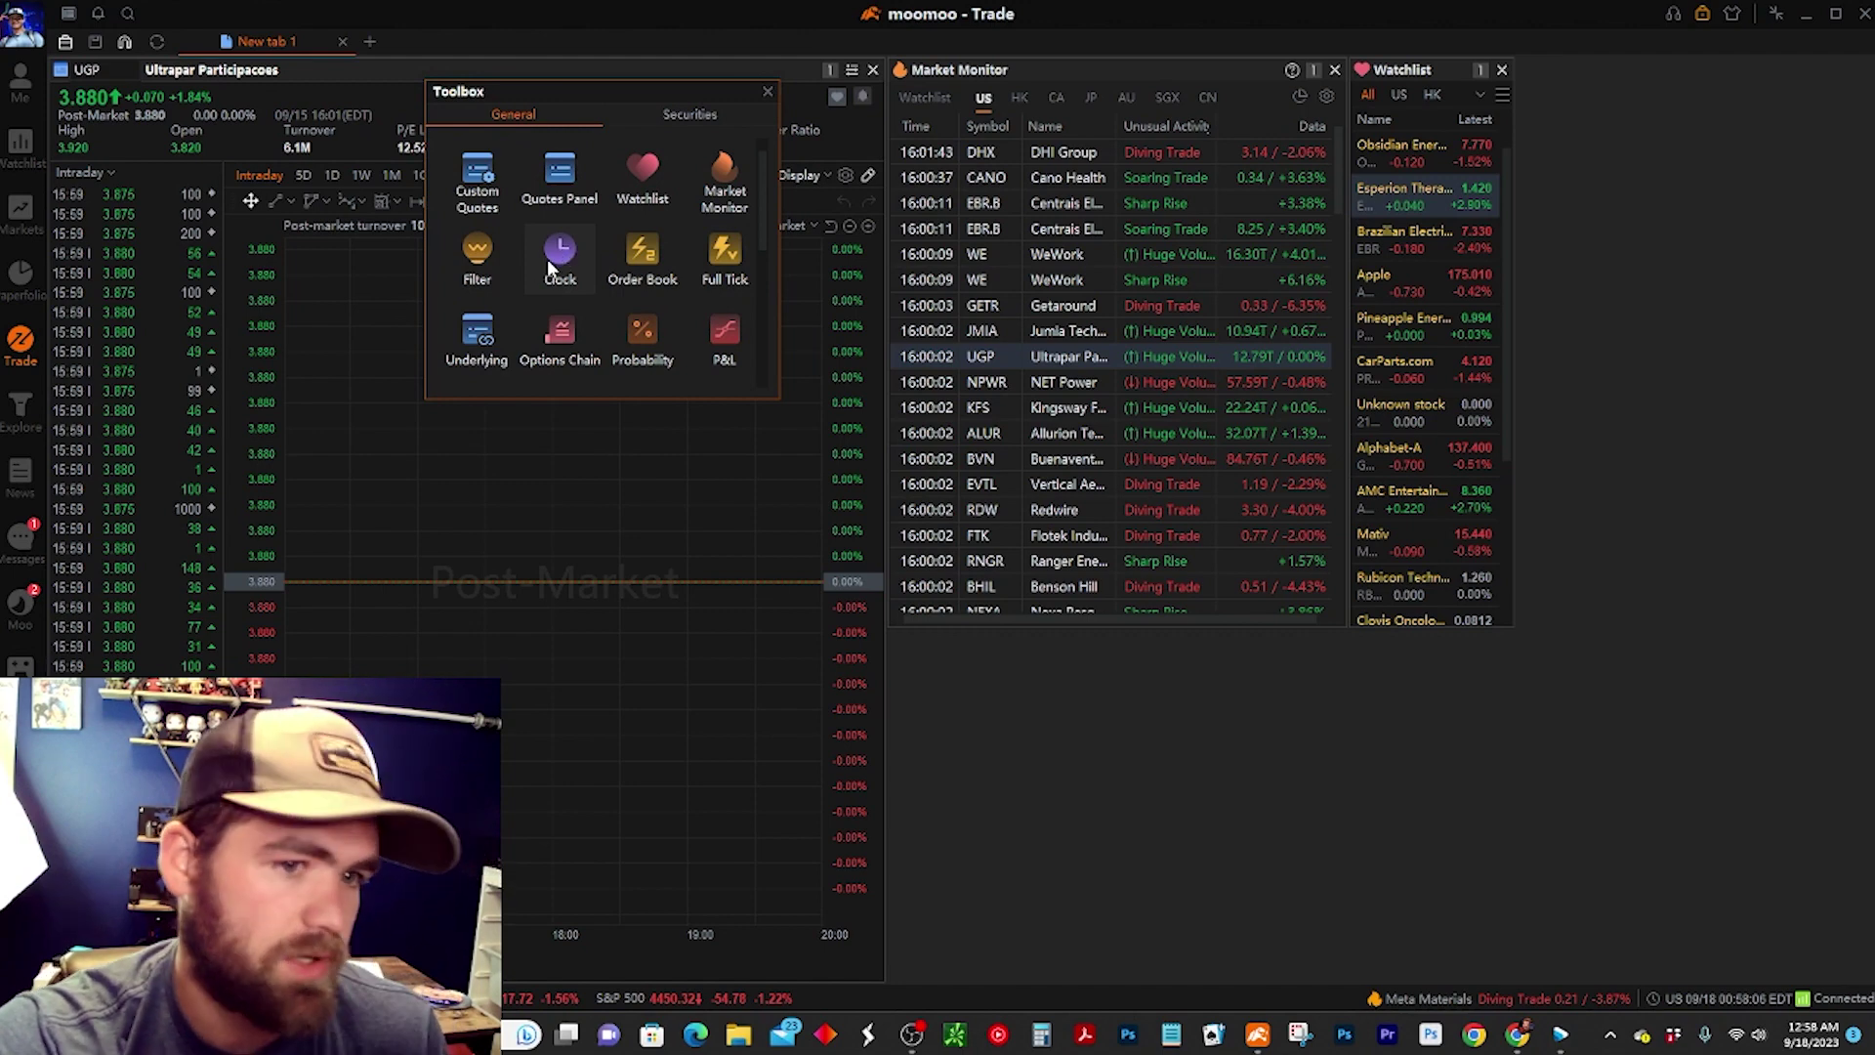
# Dock a Clock beside the Watchlist, and briefly open then close the options Probability tool.
pyautogui.click(552, 273)
pyautogui.moveTo(924, 471); pyautogui.dragTo(1598, 66)
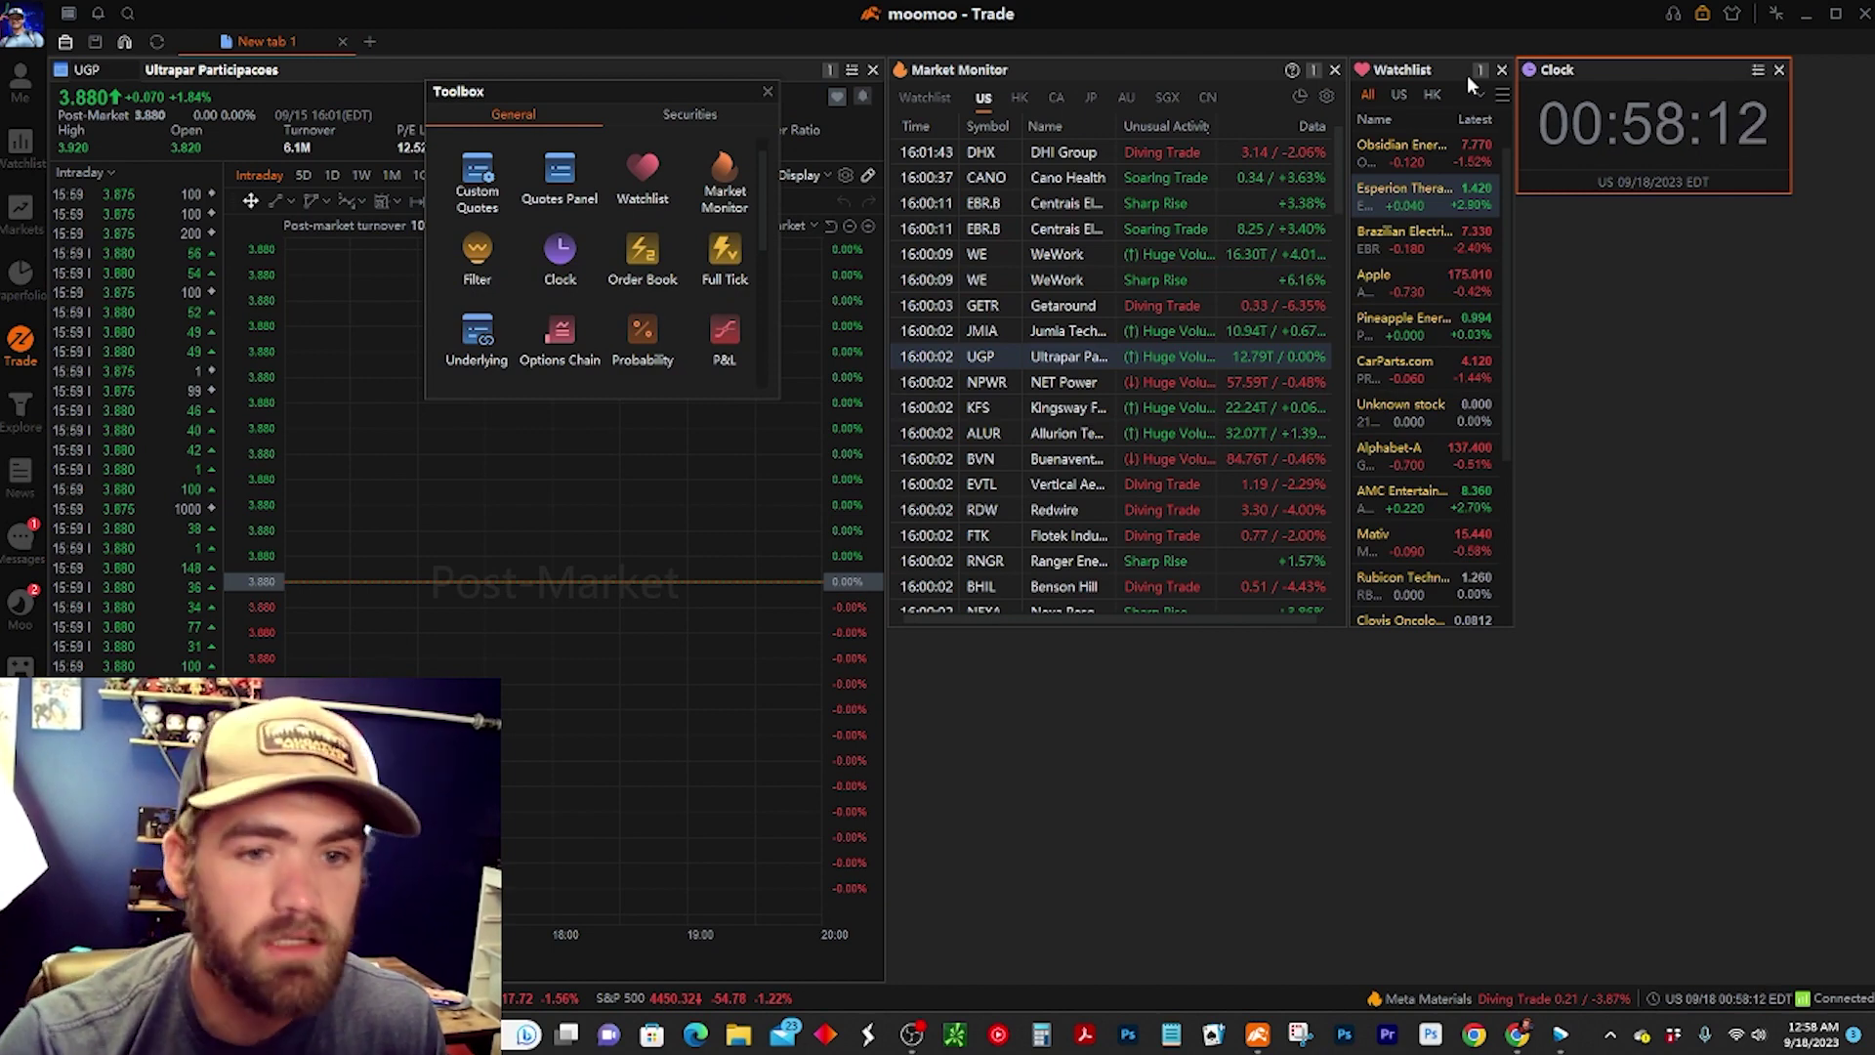
pyautogui.click(634, 336)
pyautogui.moveTo(969, 322); pyautogui.dragTo(1679, 207)
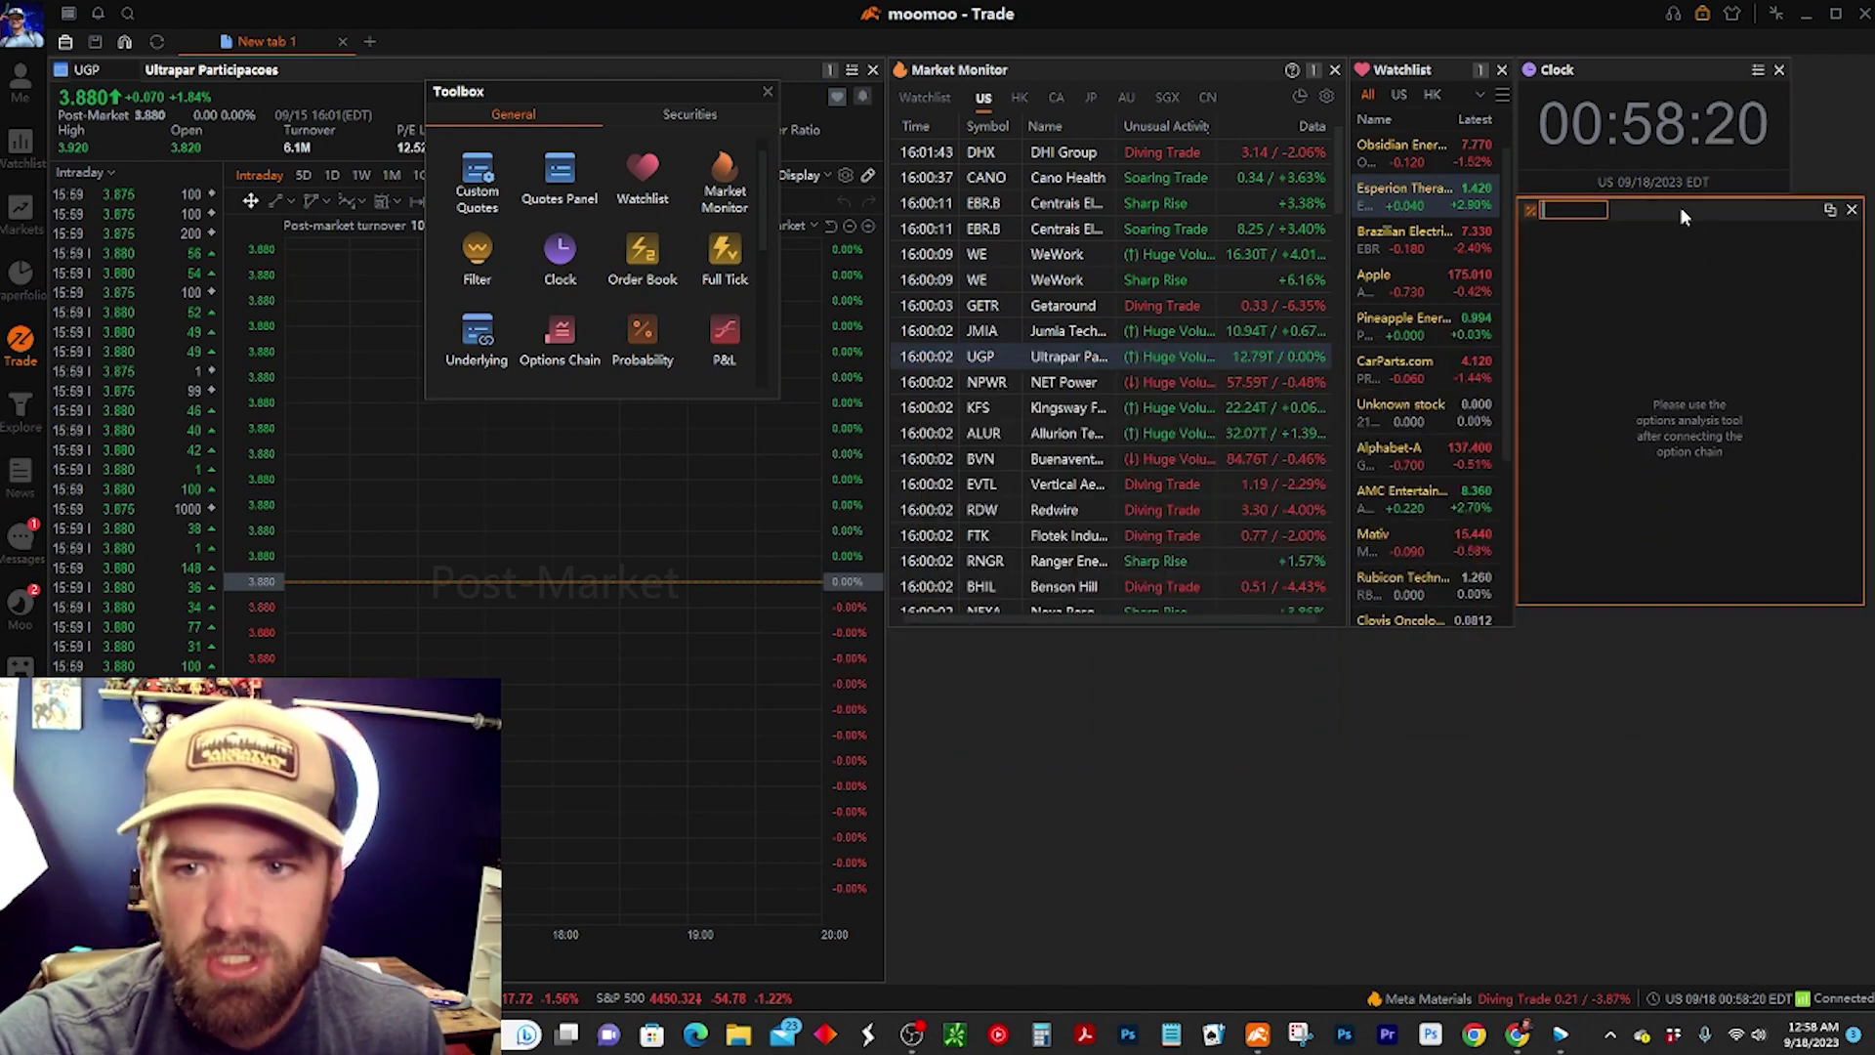
pyautogui.click(1851, 212)
# Scroll through the Toolbox and switch to its Securities tools list.
pyautogui.scroll(-2, 648, 325)
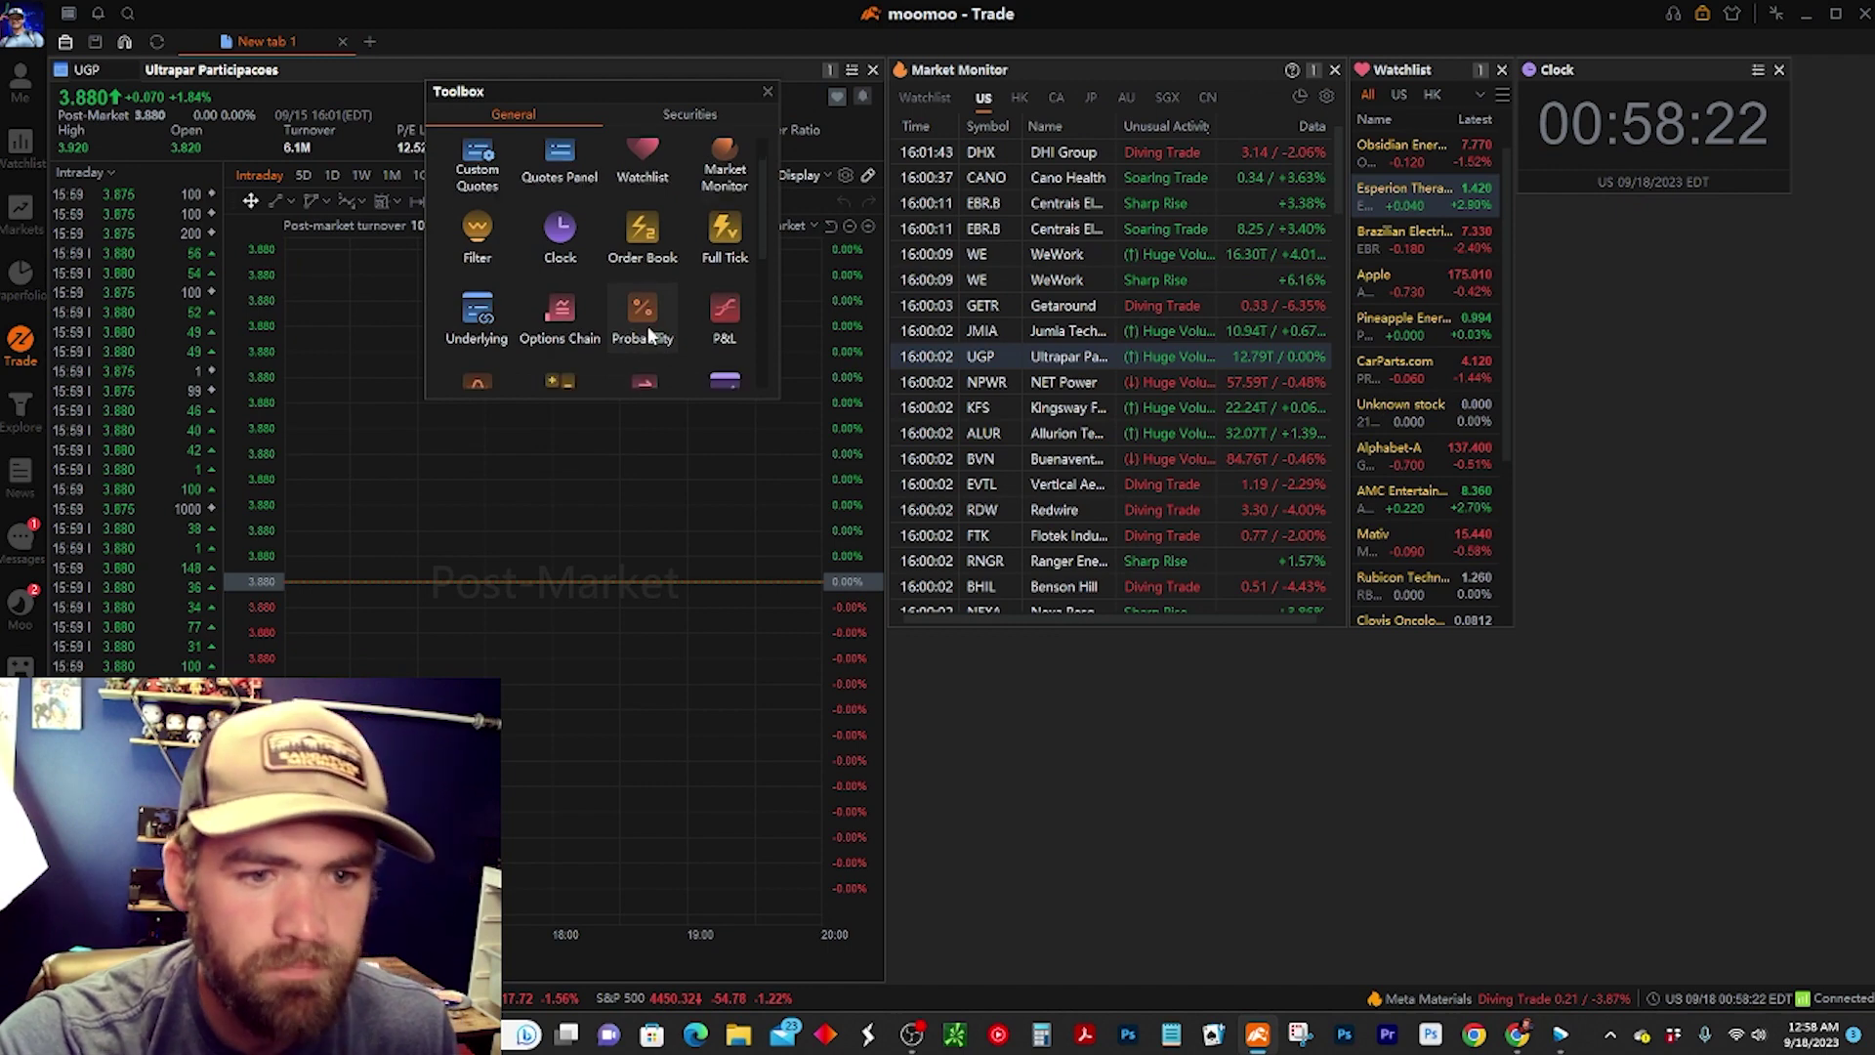
pyautogui.scroll(-2, 640, 312)
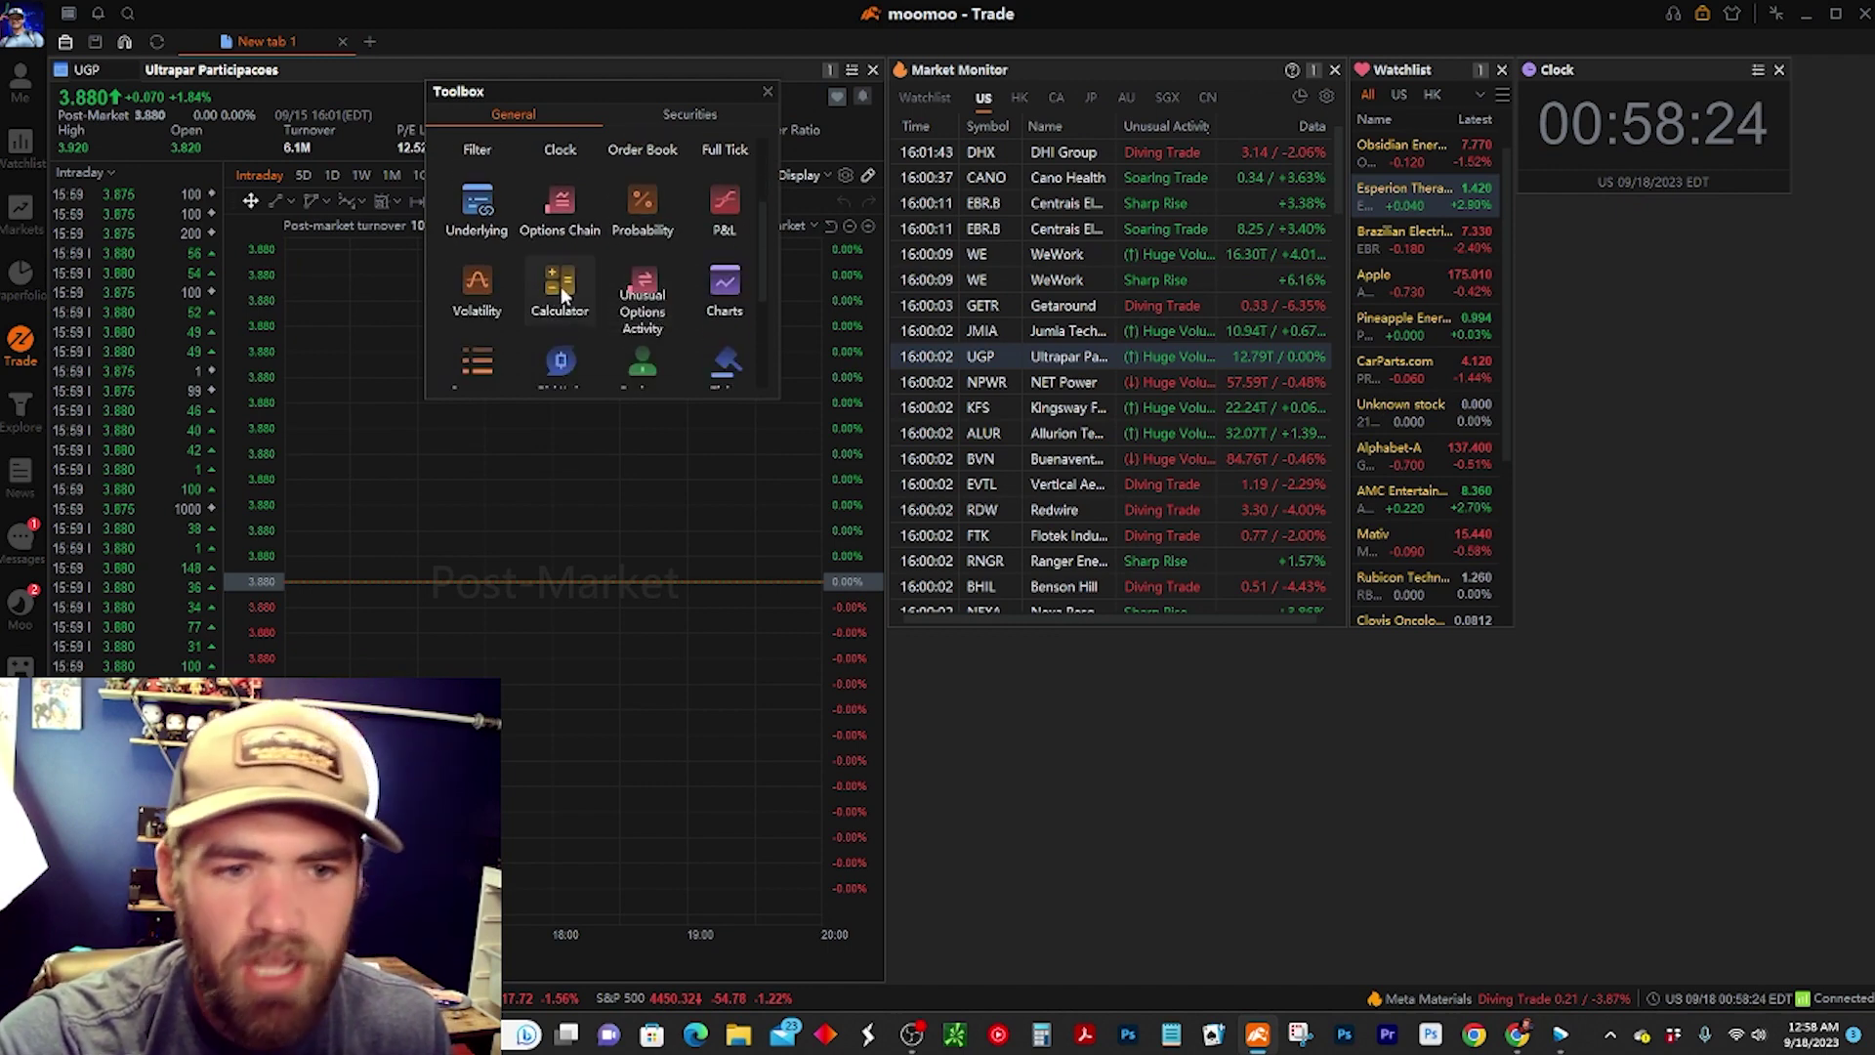
pyautogui.scroll(-1, 625, 311)
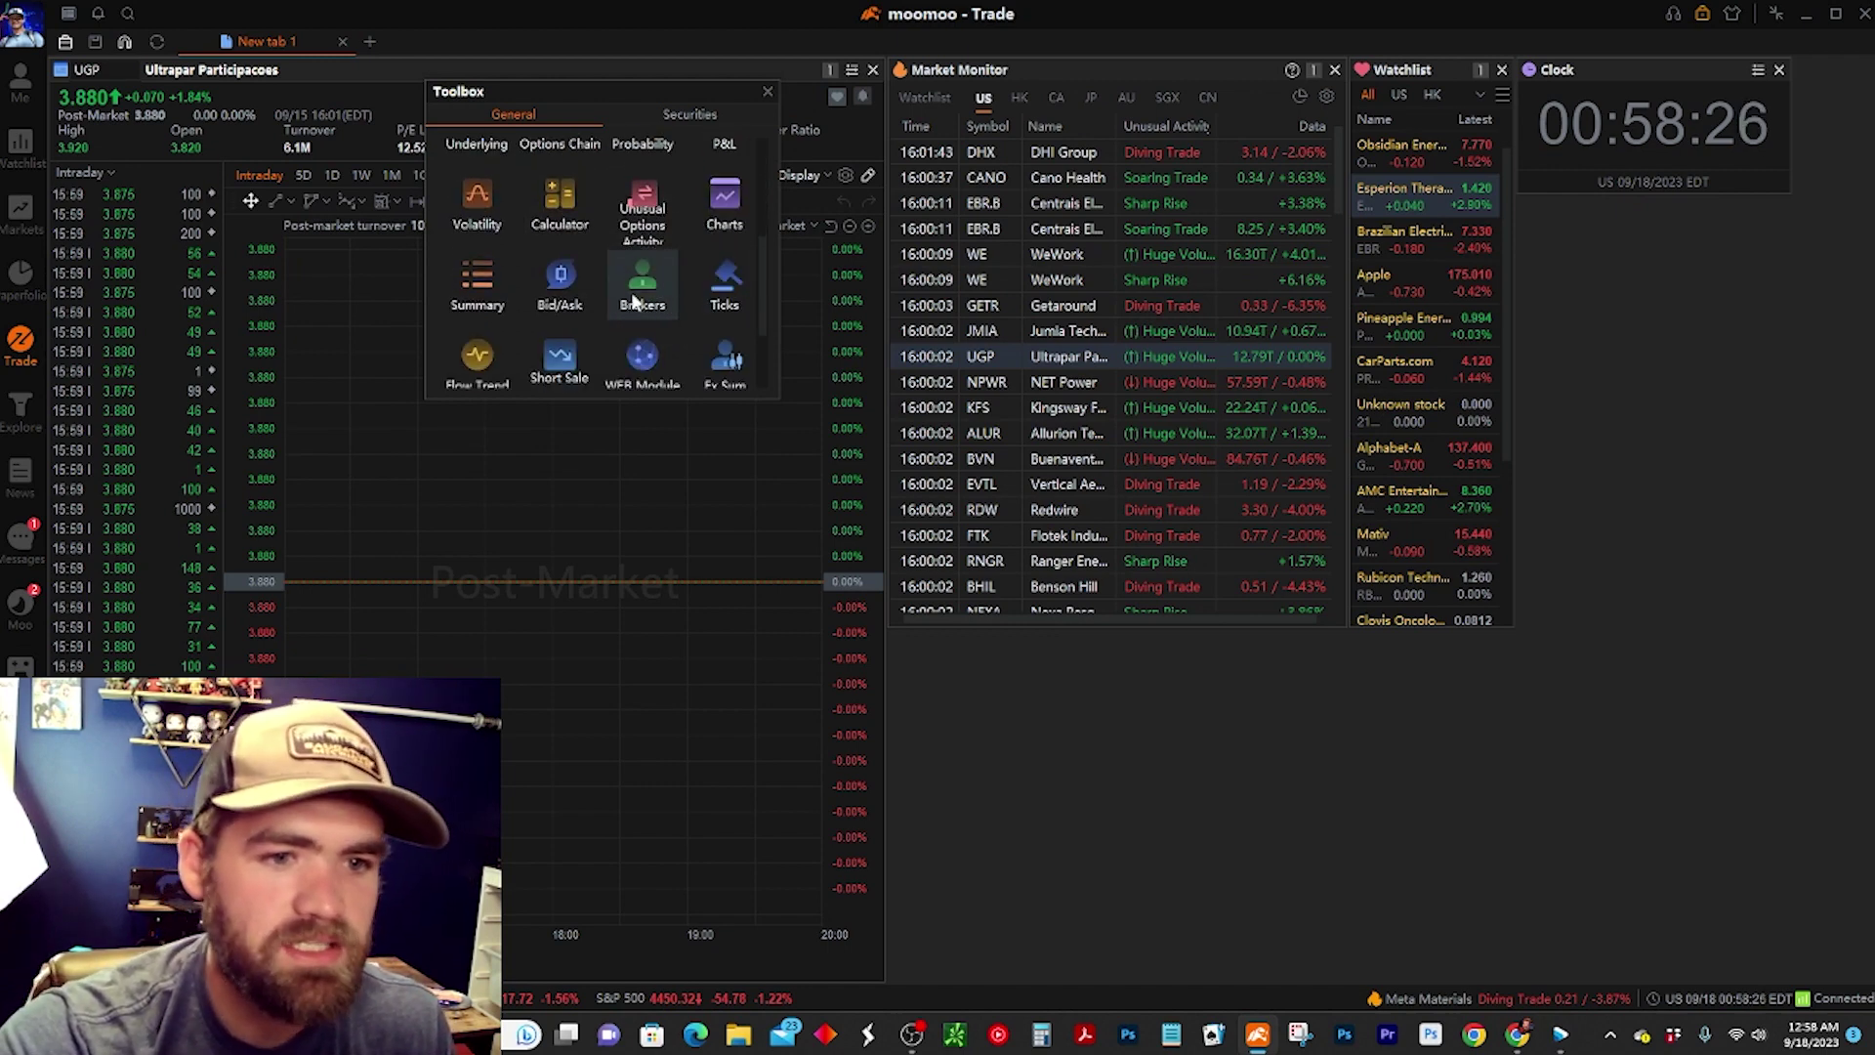
pyautogui.scroll(-2, 552, 304)
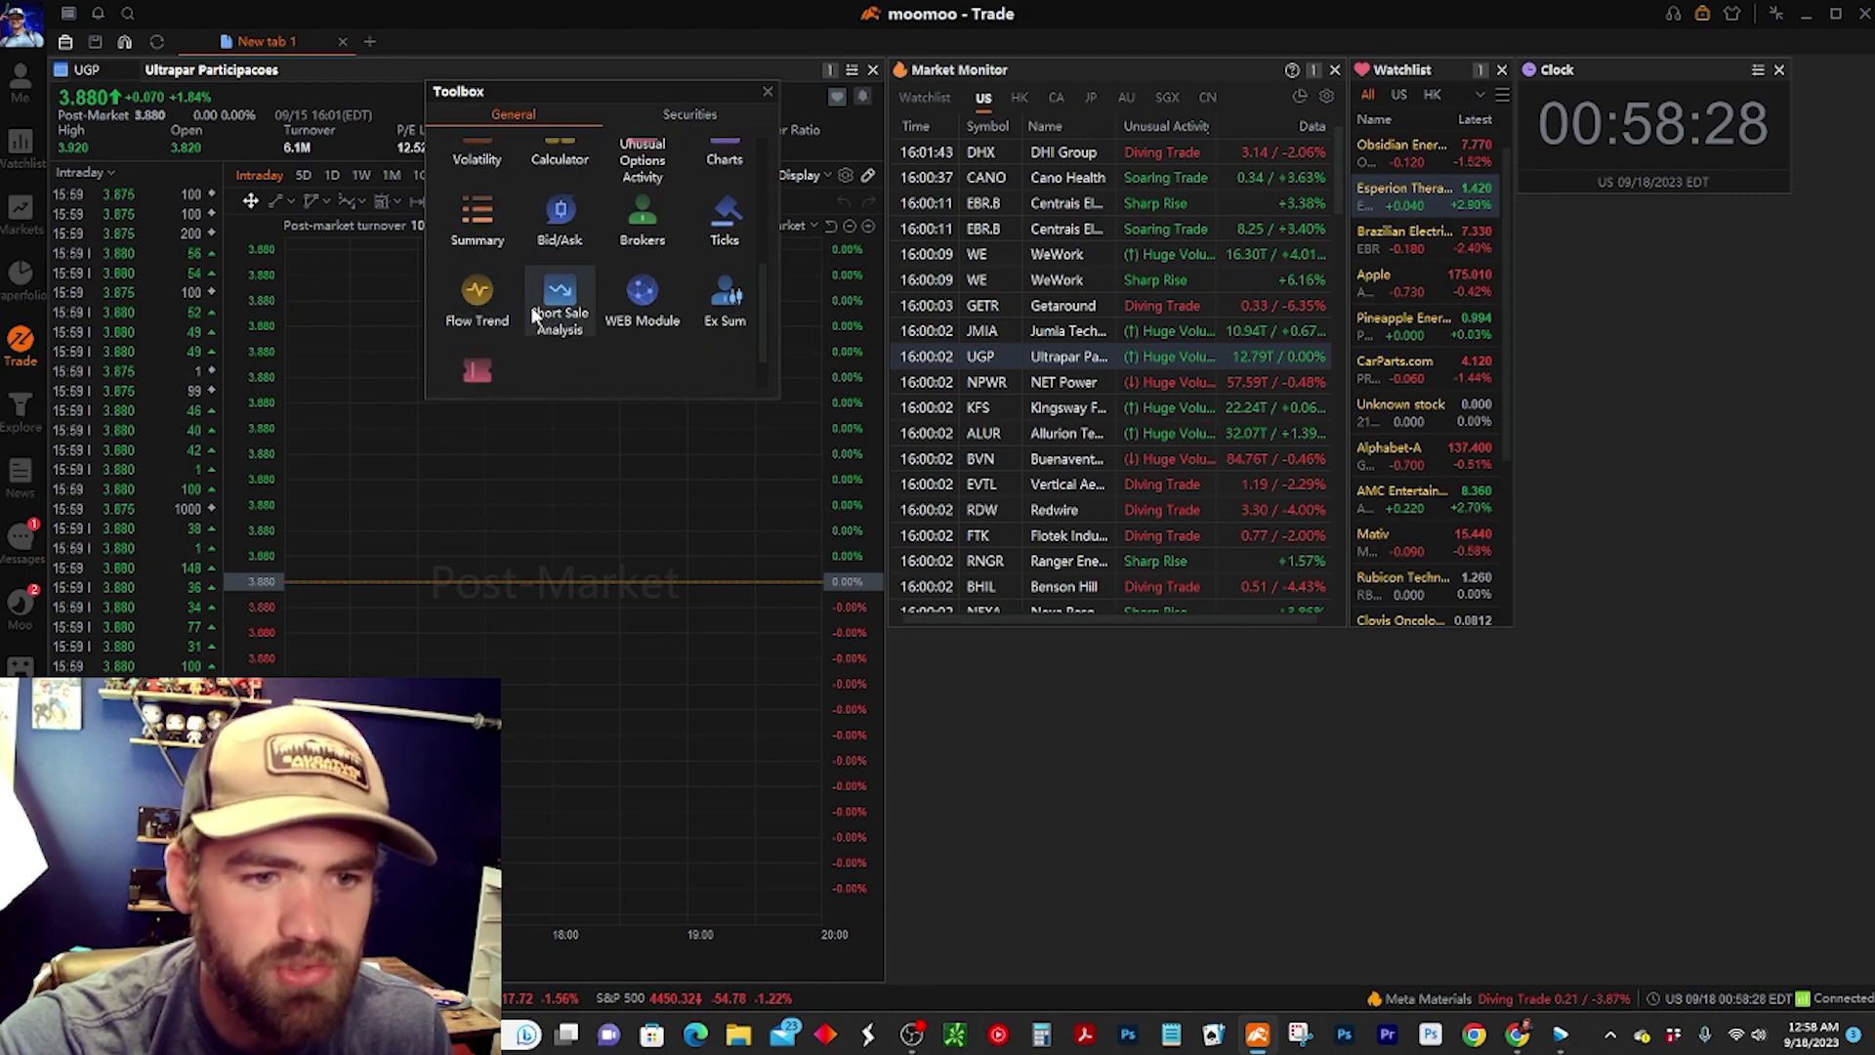
pyautogui.click(709, 124)
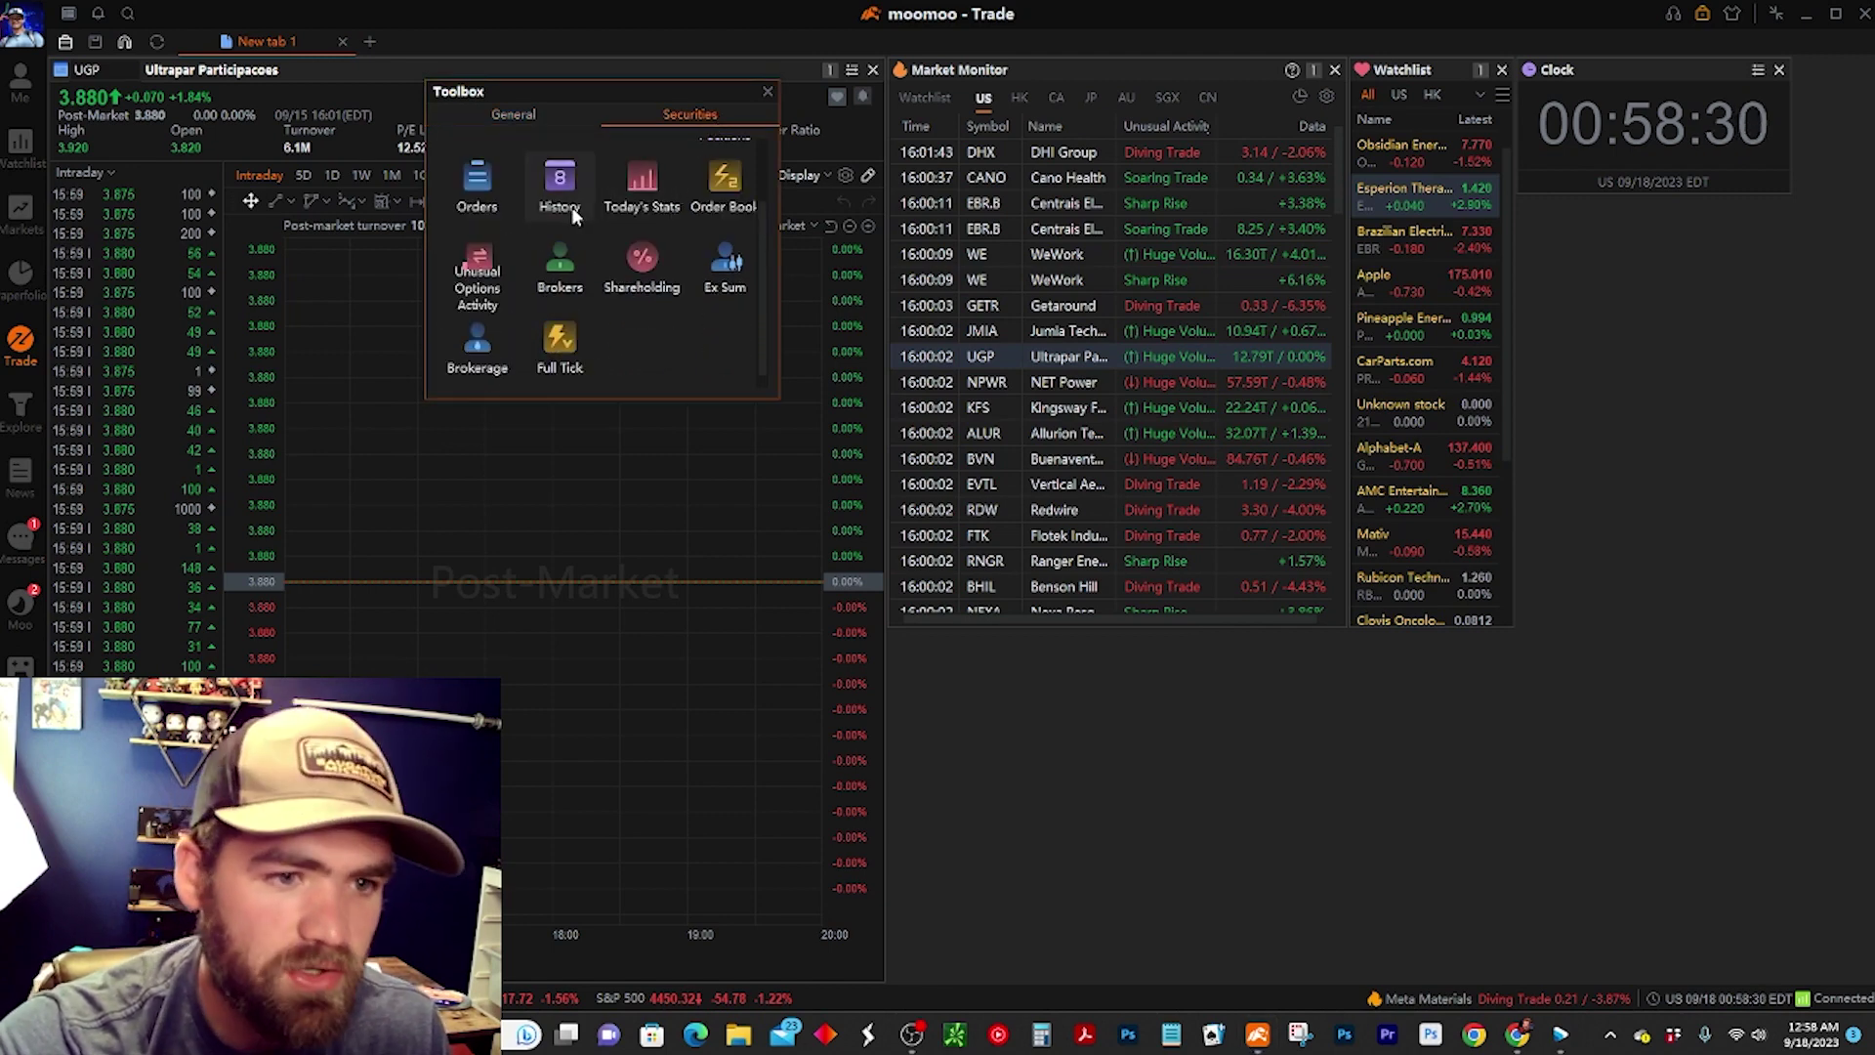
# Add an Orders window below the Market Monitor, widen it for fill columns, and open History.
pyautogui.click(480, 179)
pyautogui.moveTo(970, 367); pyautogui.dragTo(1192, 628)
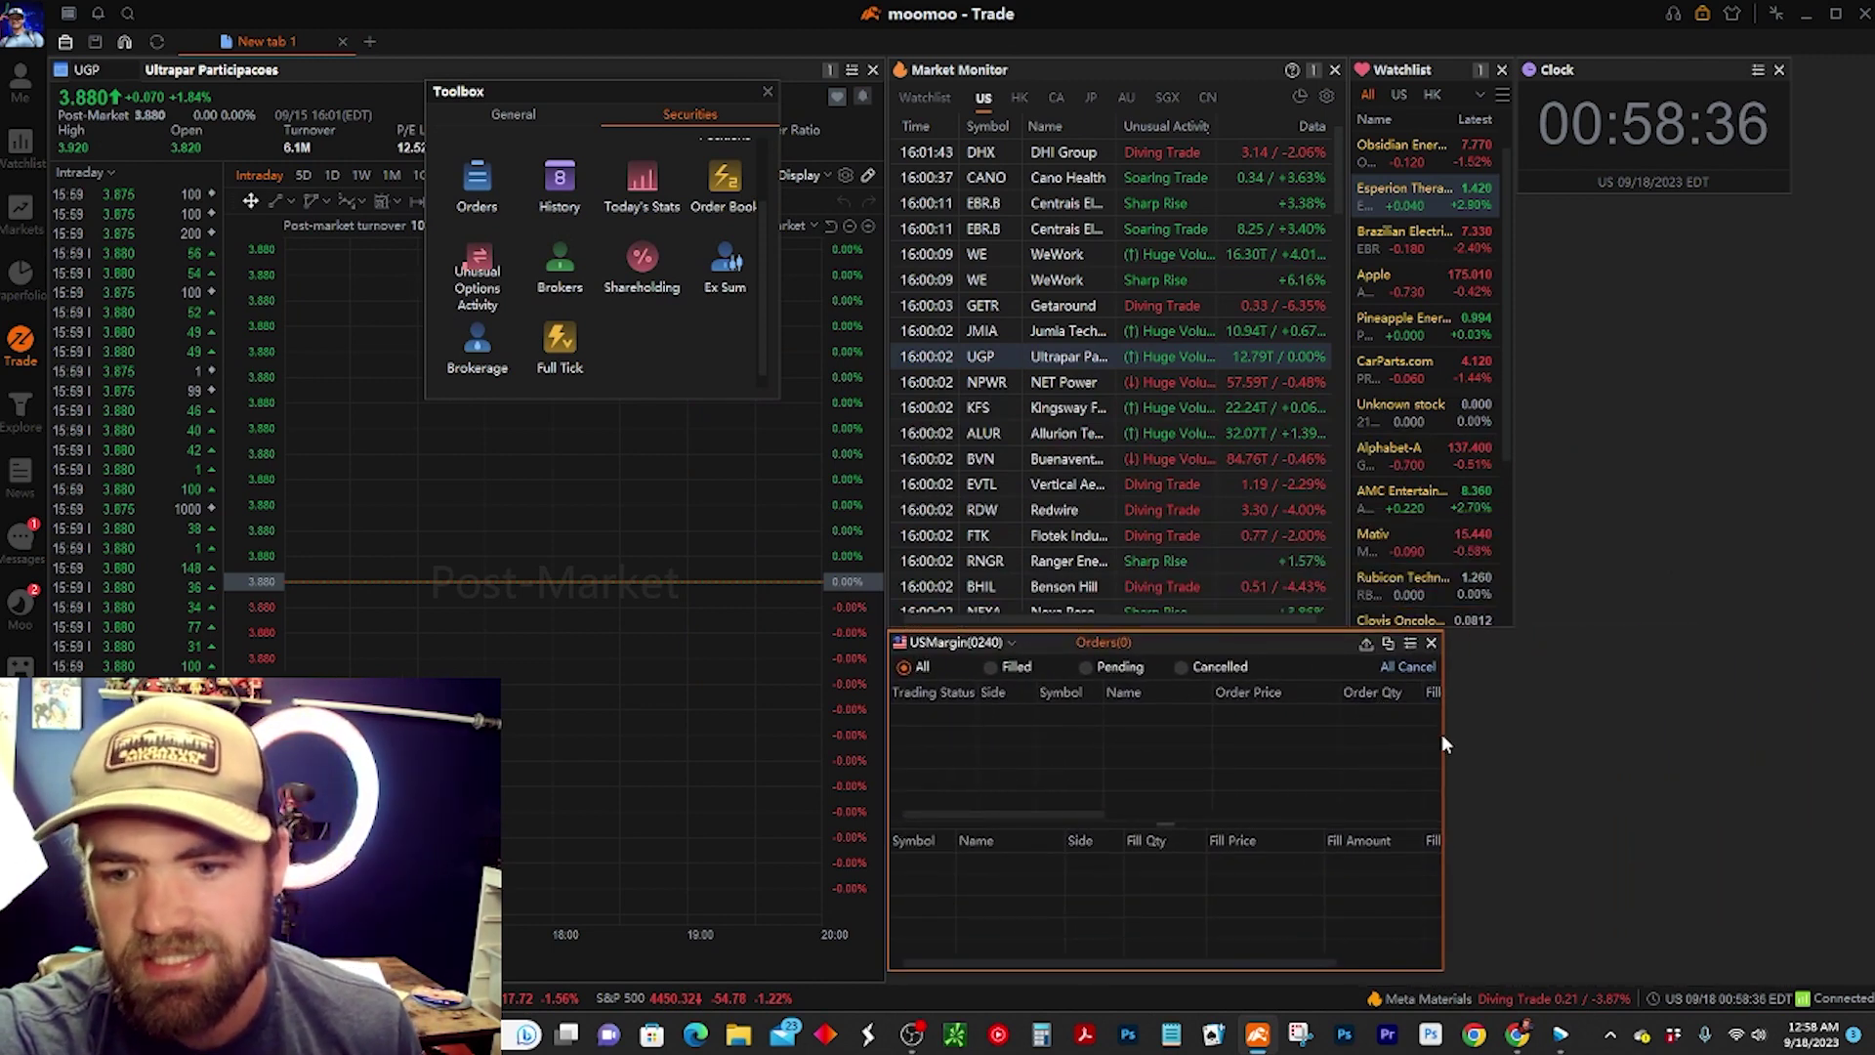
pyautogui.moveTo(1446, 748); pyautogui.dragTo(1520, 747)
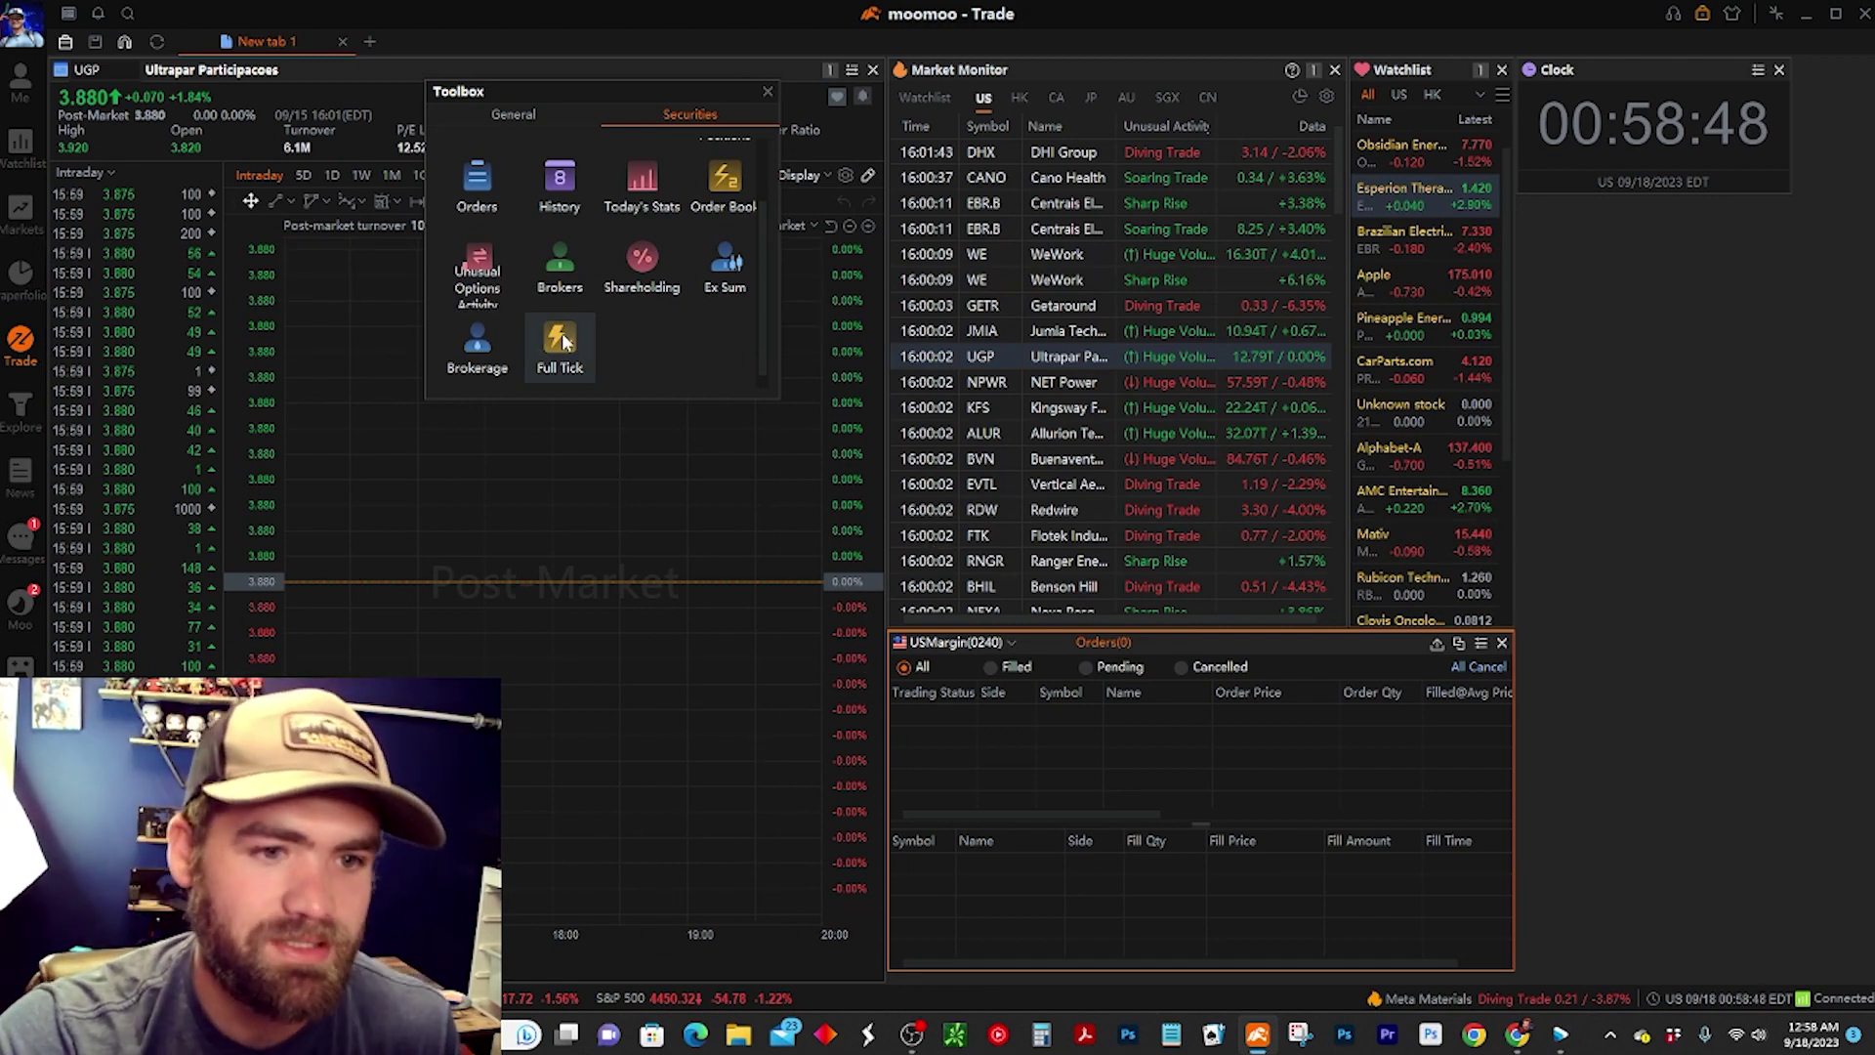
pyautogui.click(545, 204)
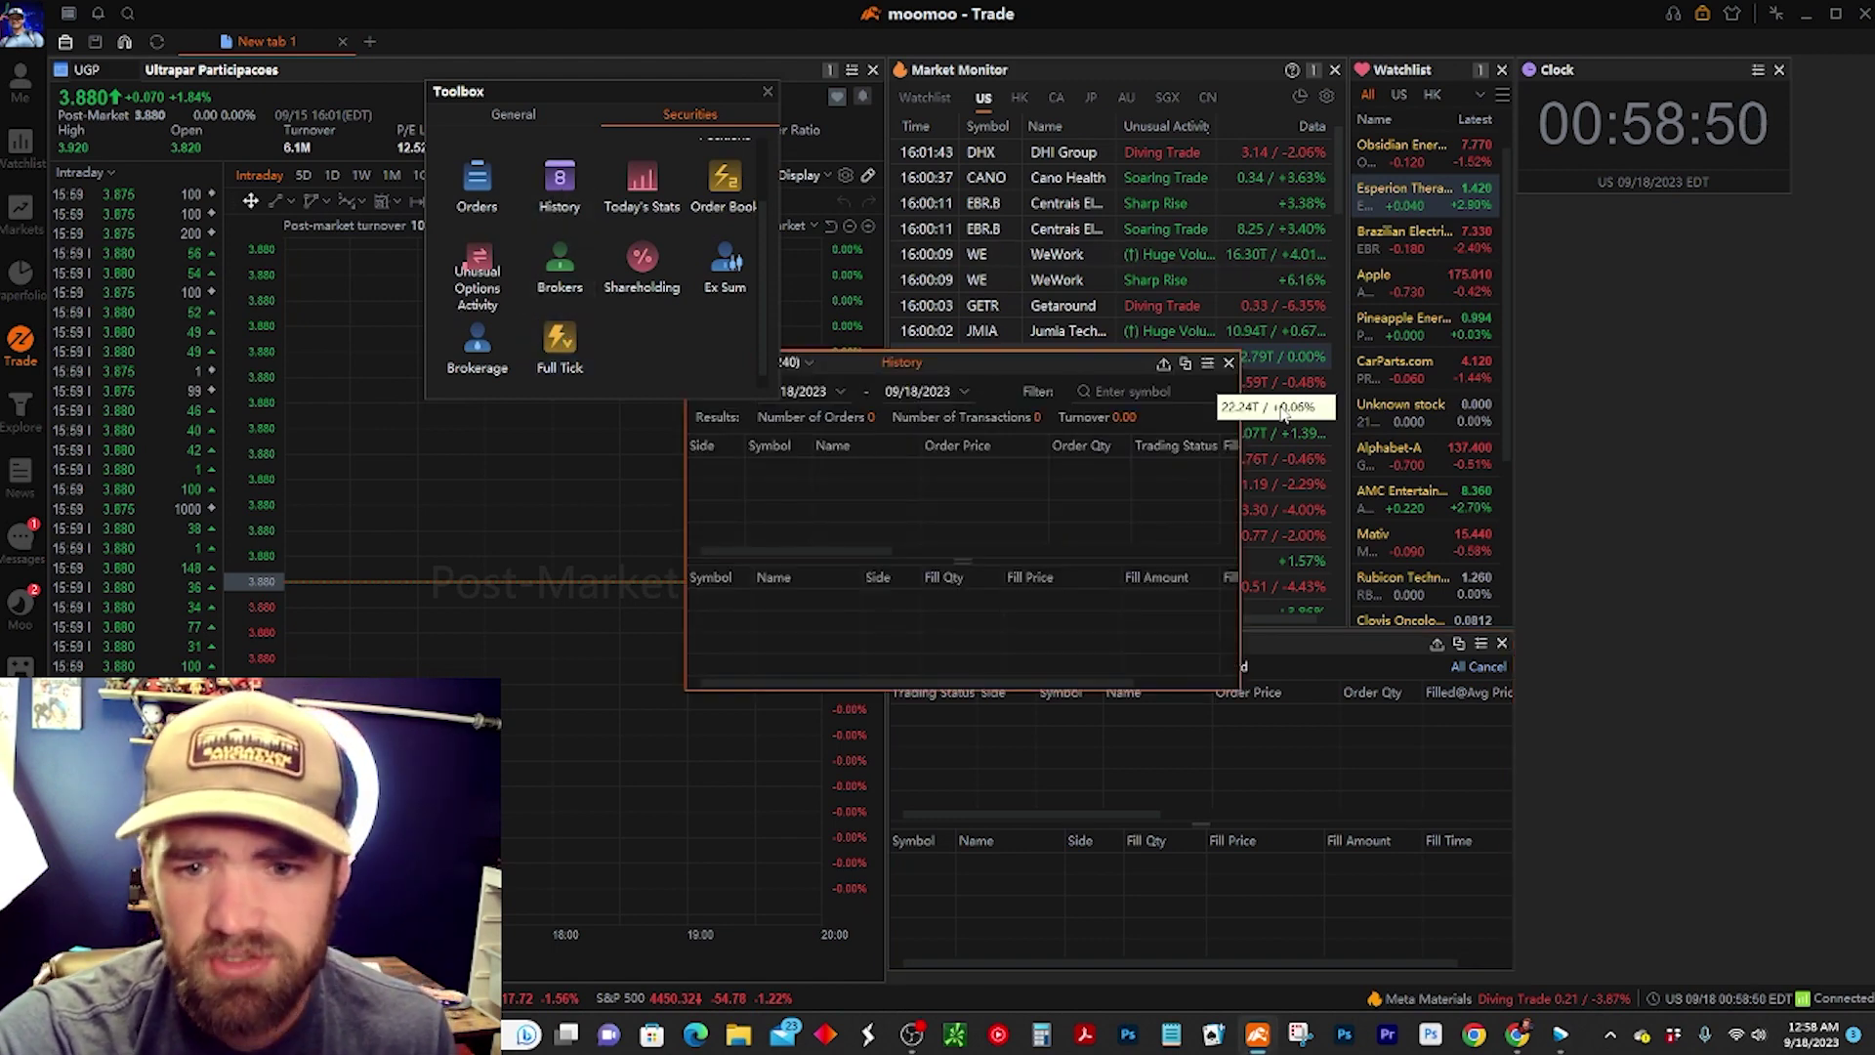
# Close History, then briefly open and close Today's Stats, Brokers and the Apple Quote window.
pyautogui.click(1229, 363)
pyautogui.click(642, 180)
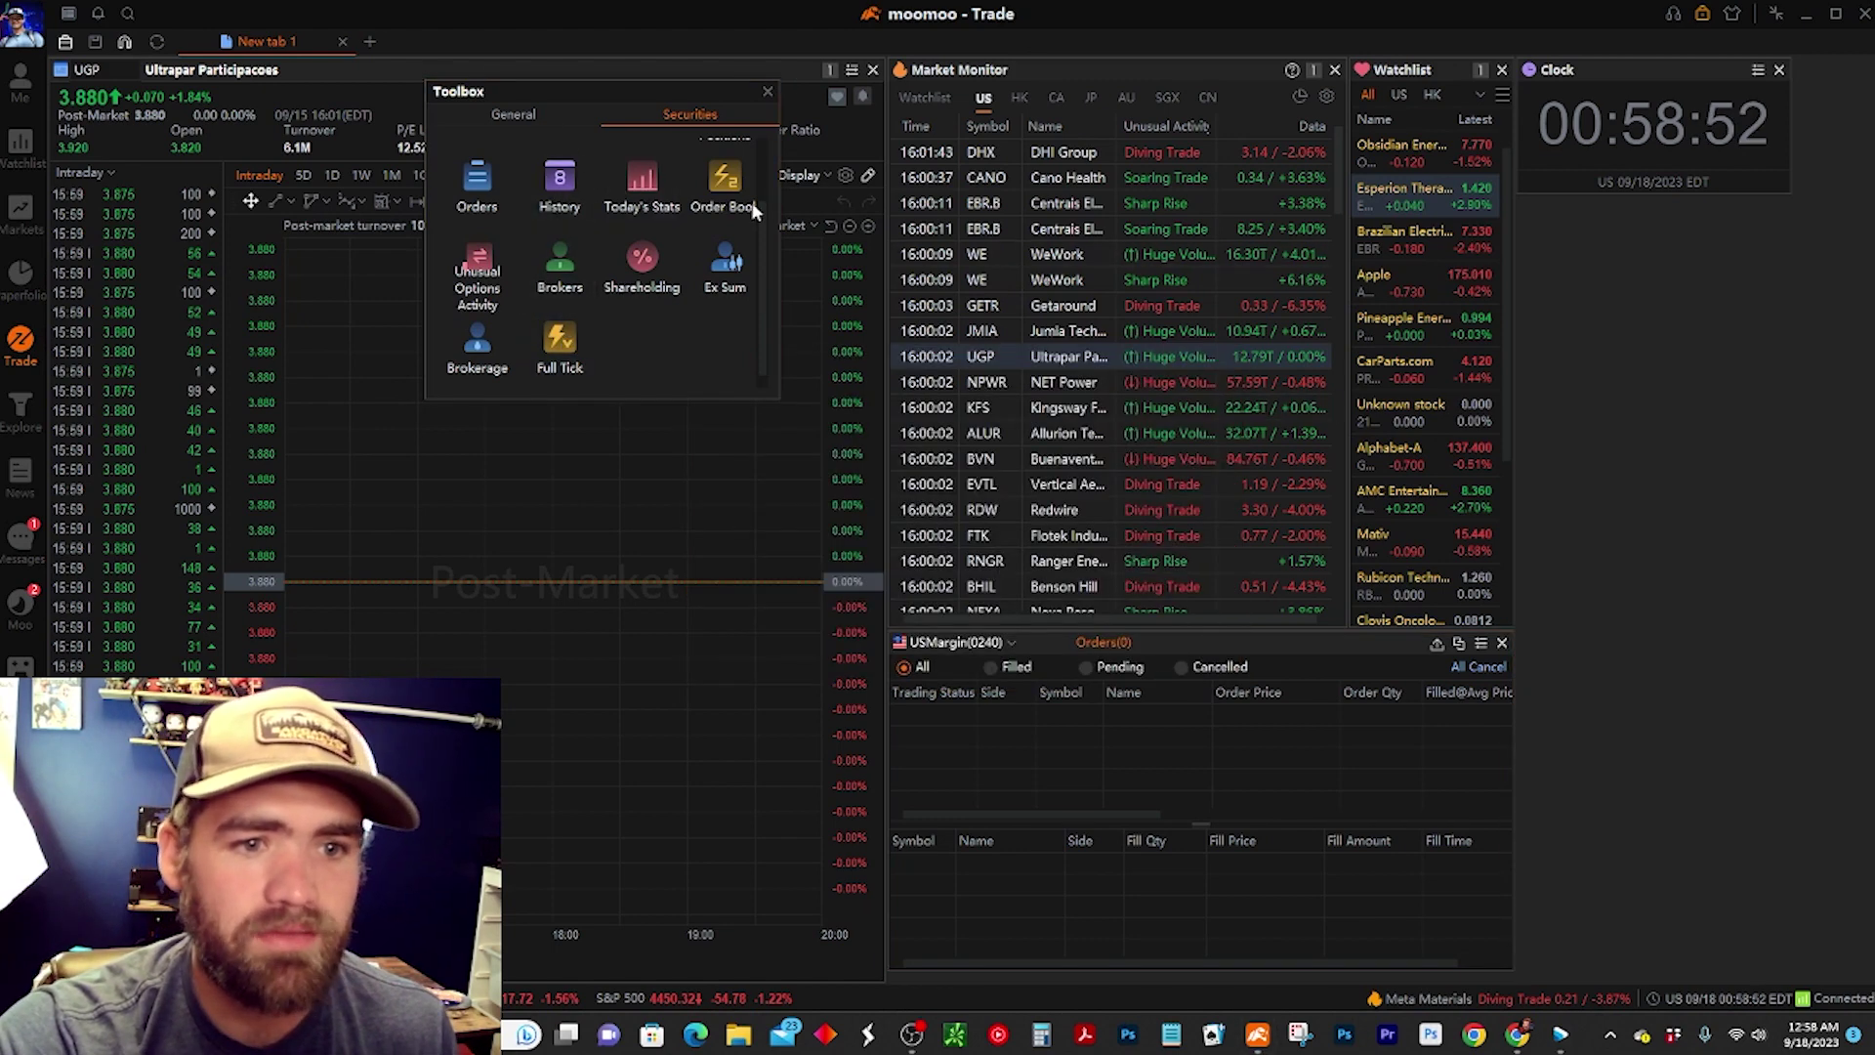
pyautogui.click(1209, 423)
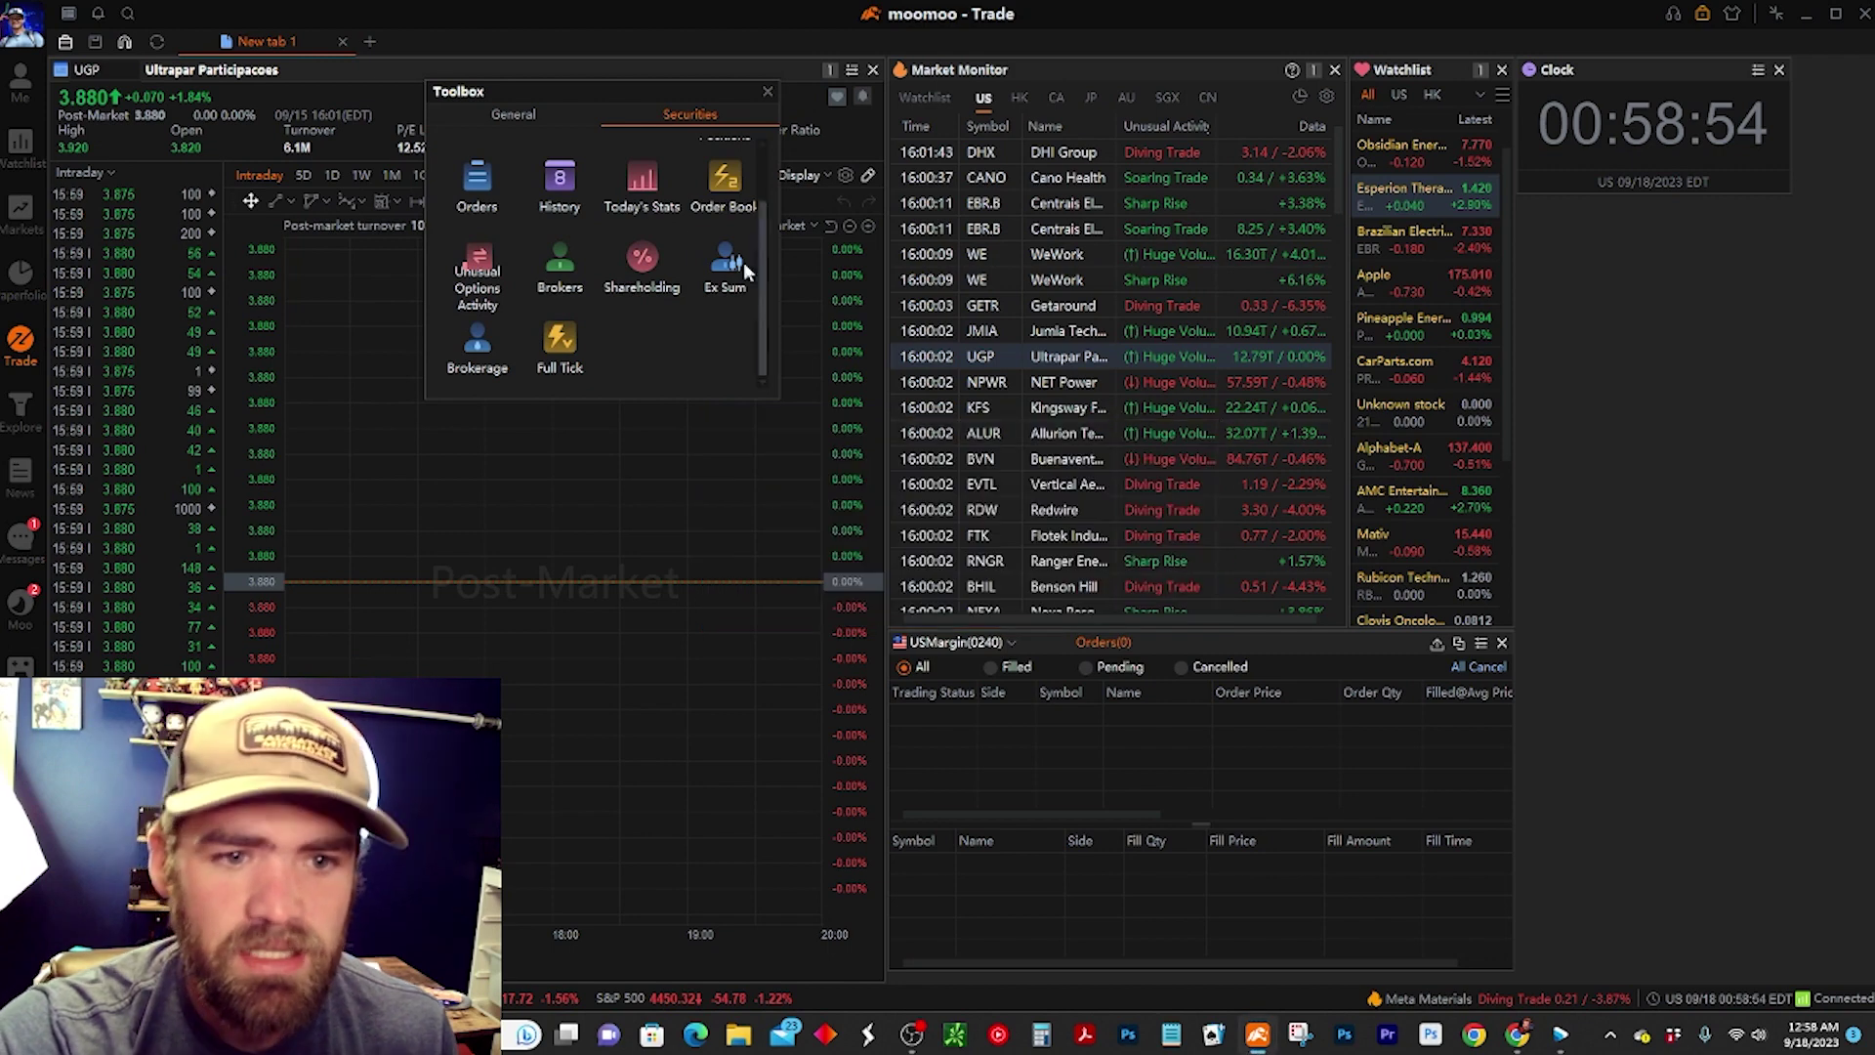
pyautogui.scroll(1, 527, 273)
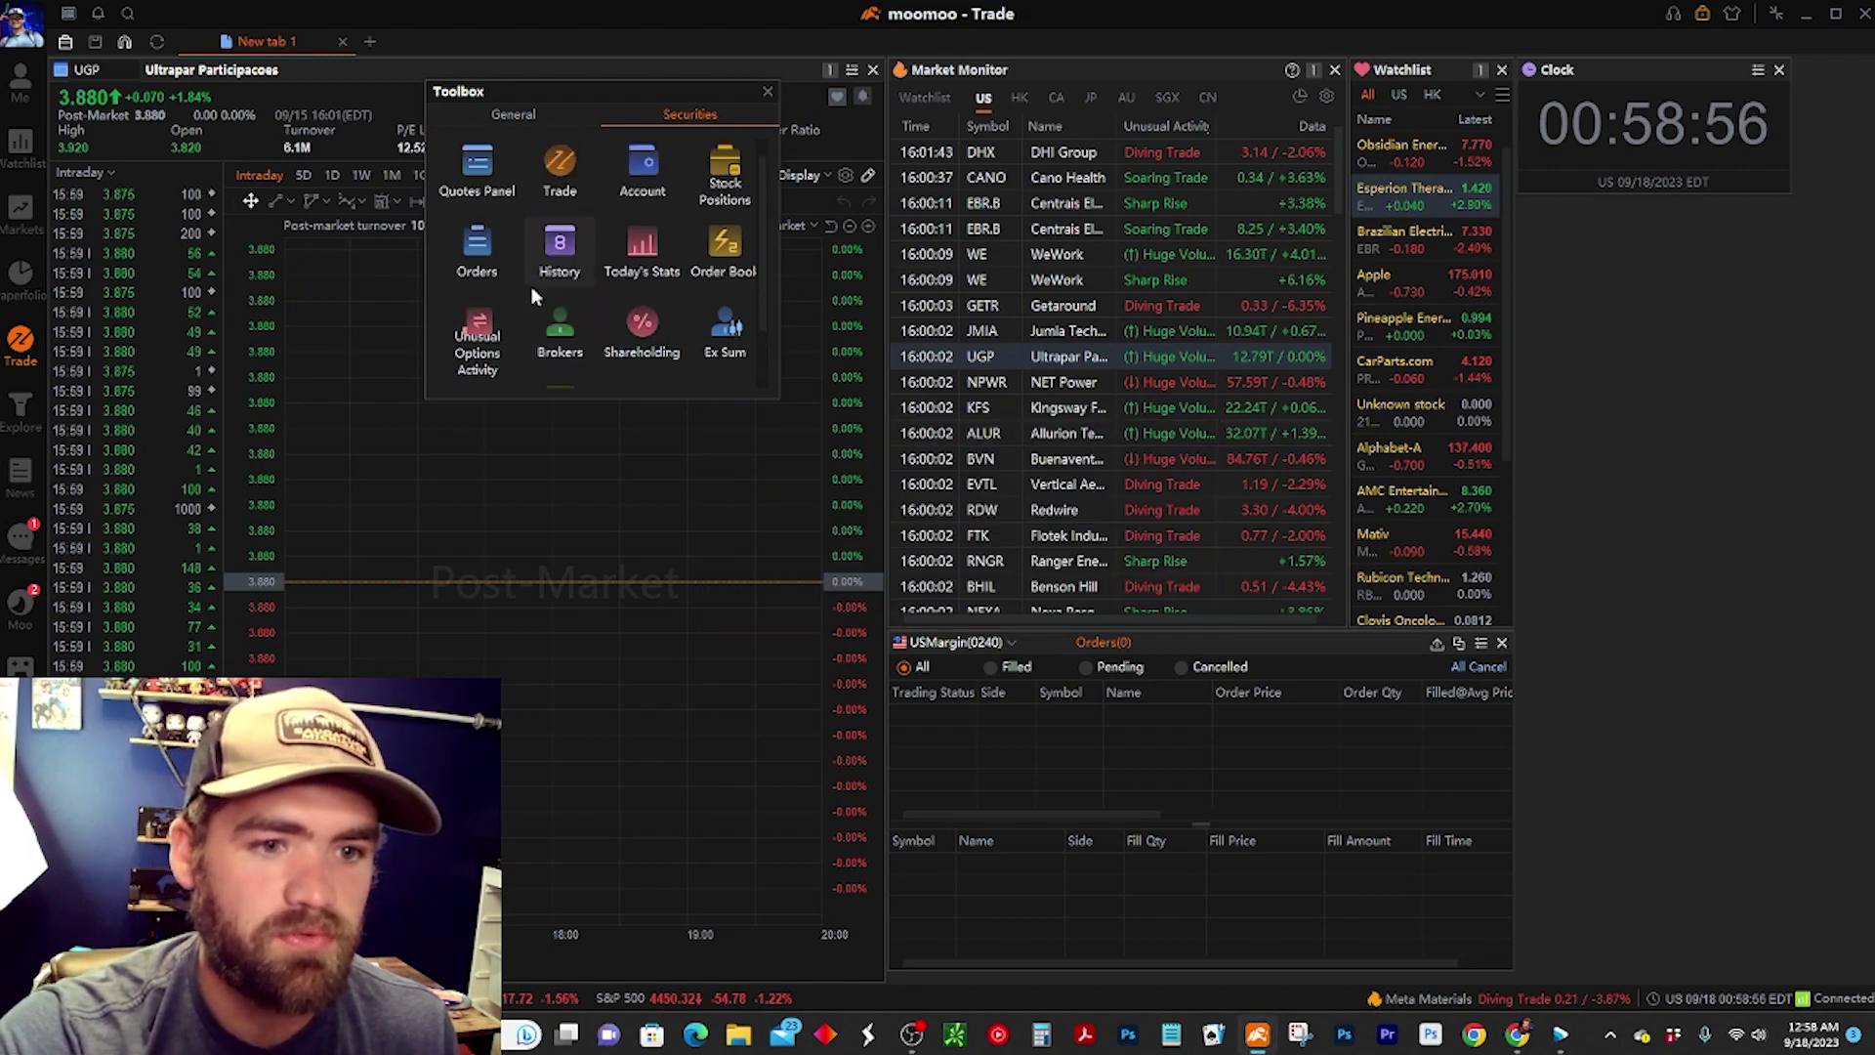
pyautogui.click(582, 318)
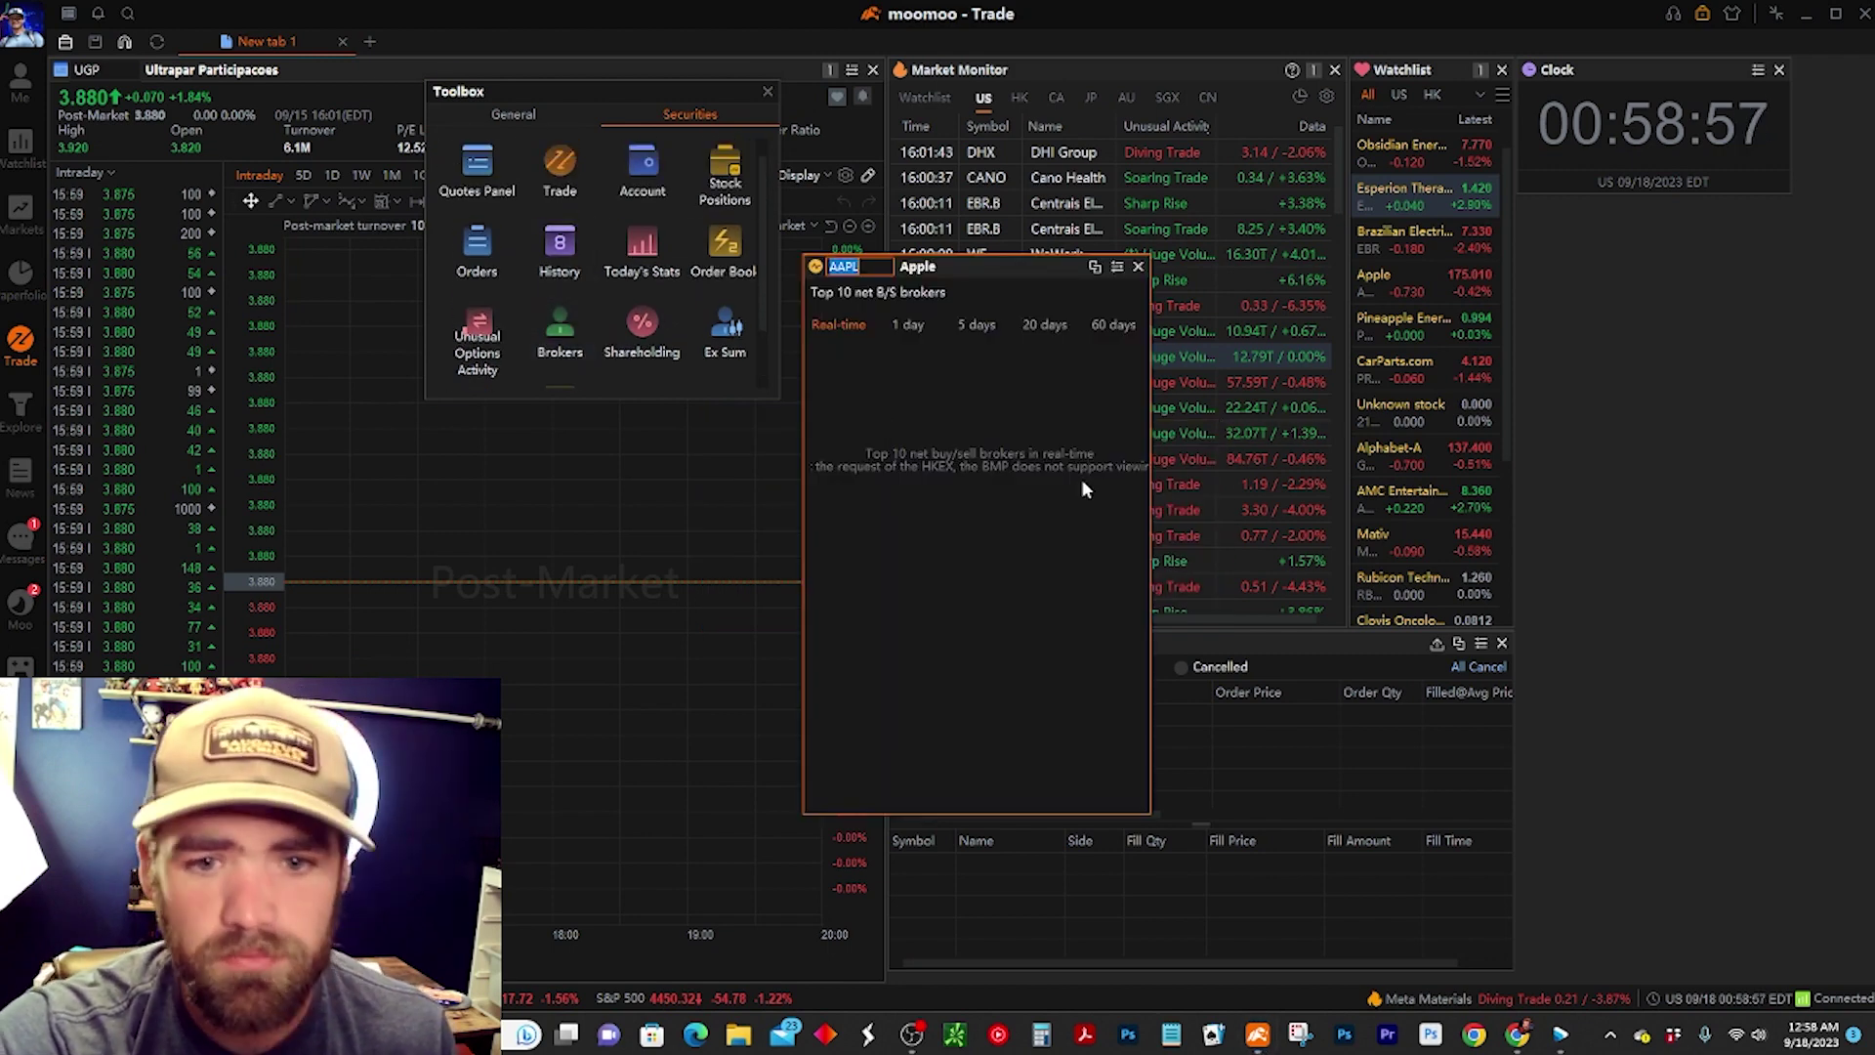
pyautogui.click(1133, 265)
pyautogui.scroll(-1, 644, 351)
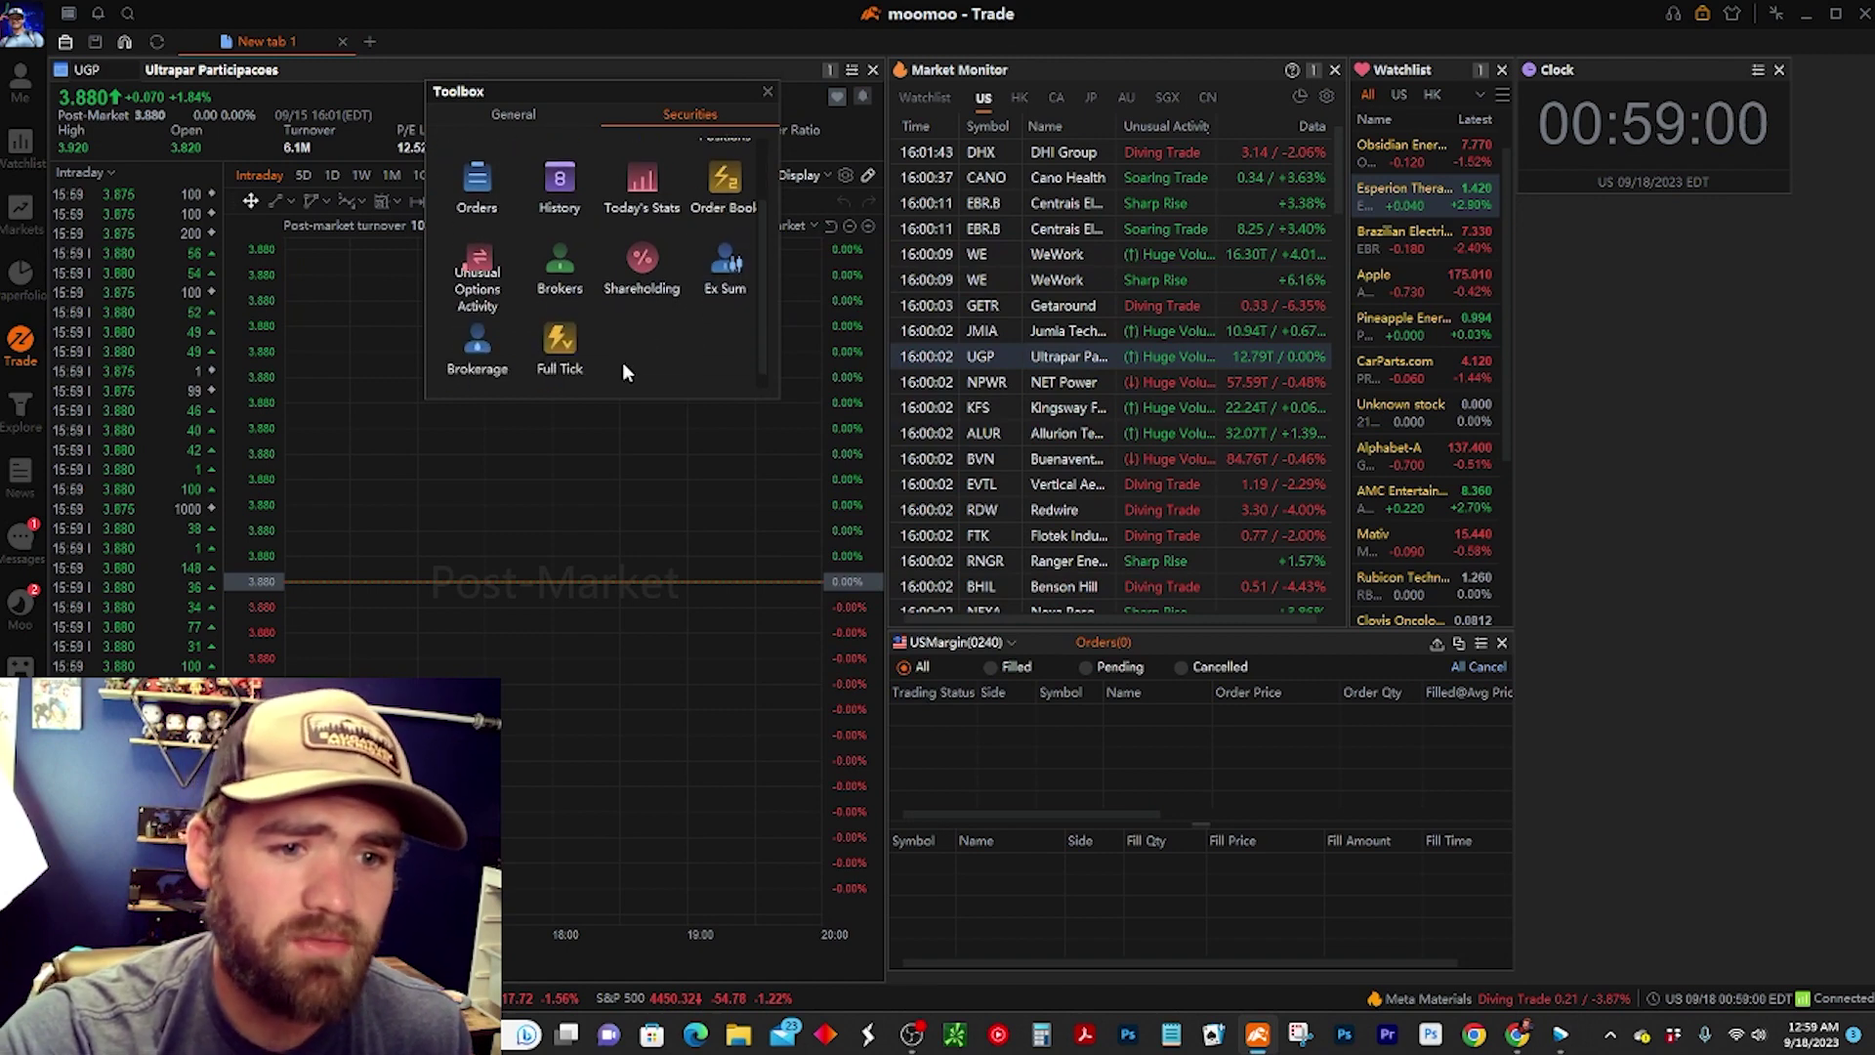
pyautogui.scroll(2, 615, 342)
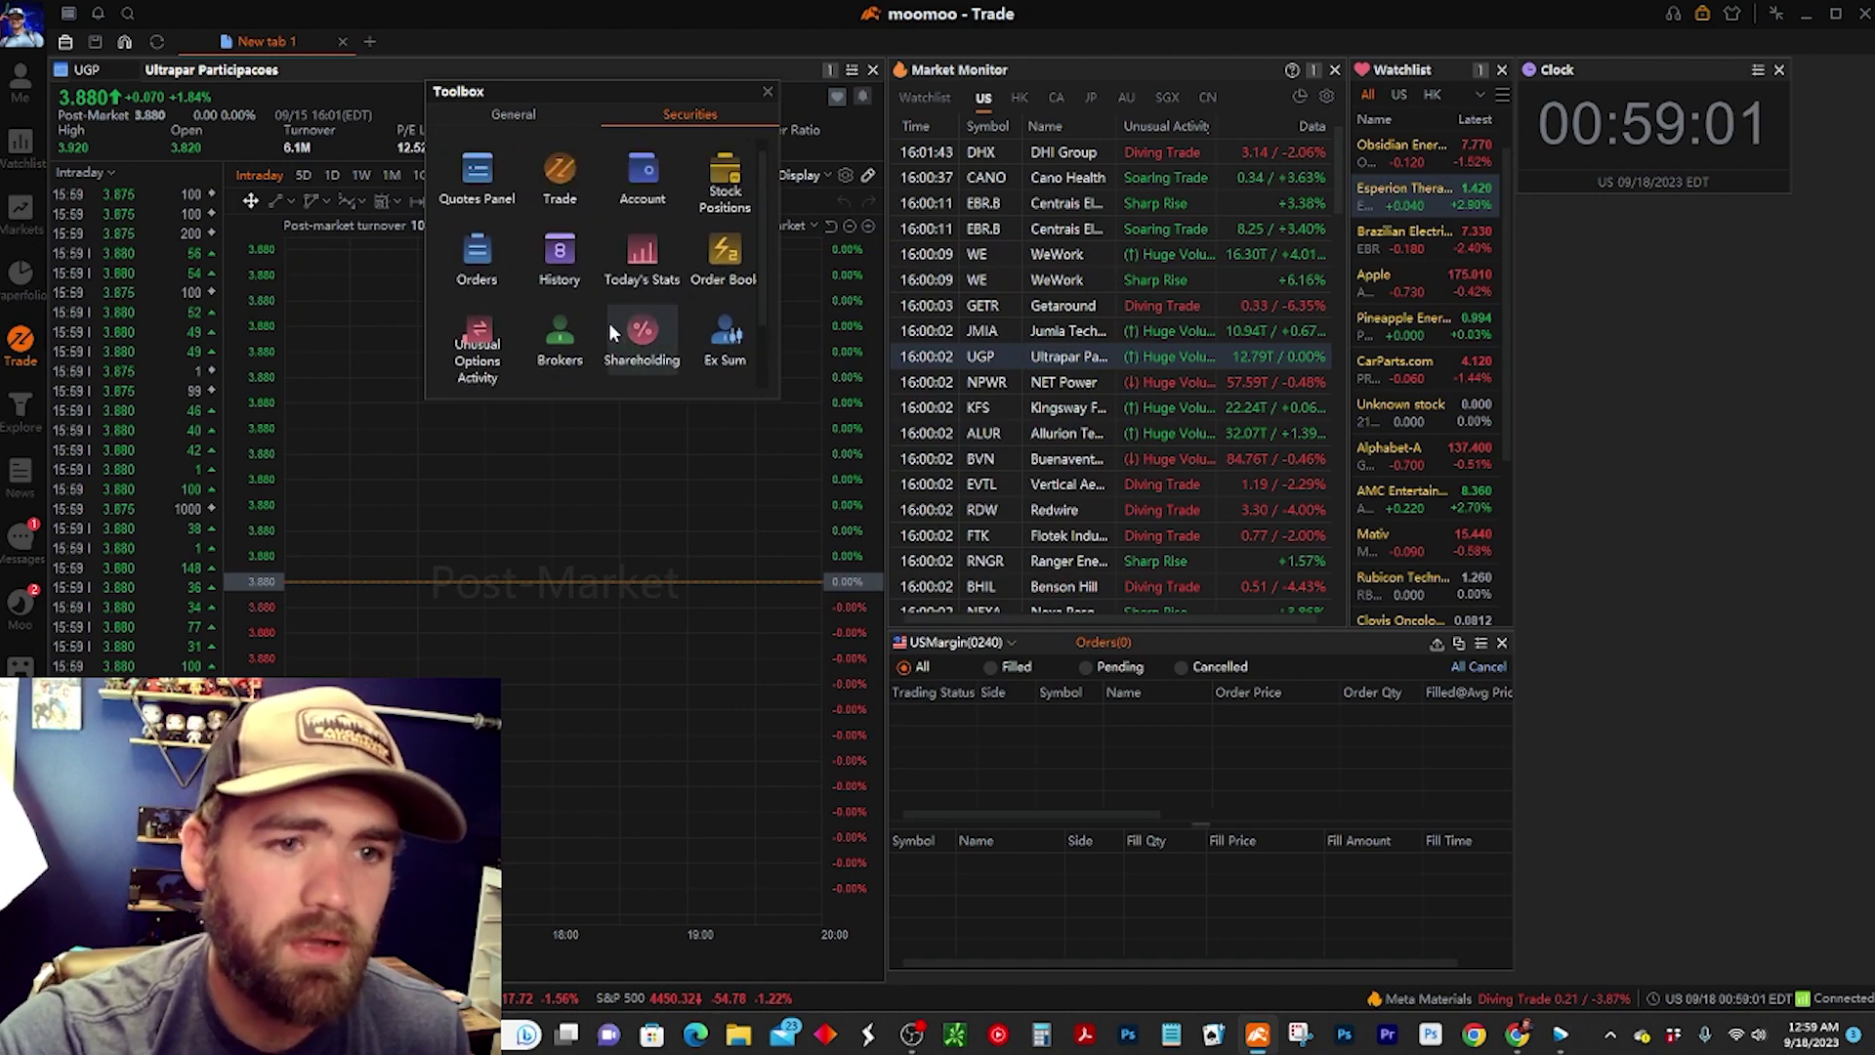
pyautogui.click(477, 174)
pyautogui.click(1184, 320)
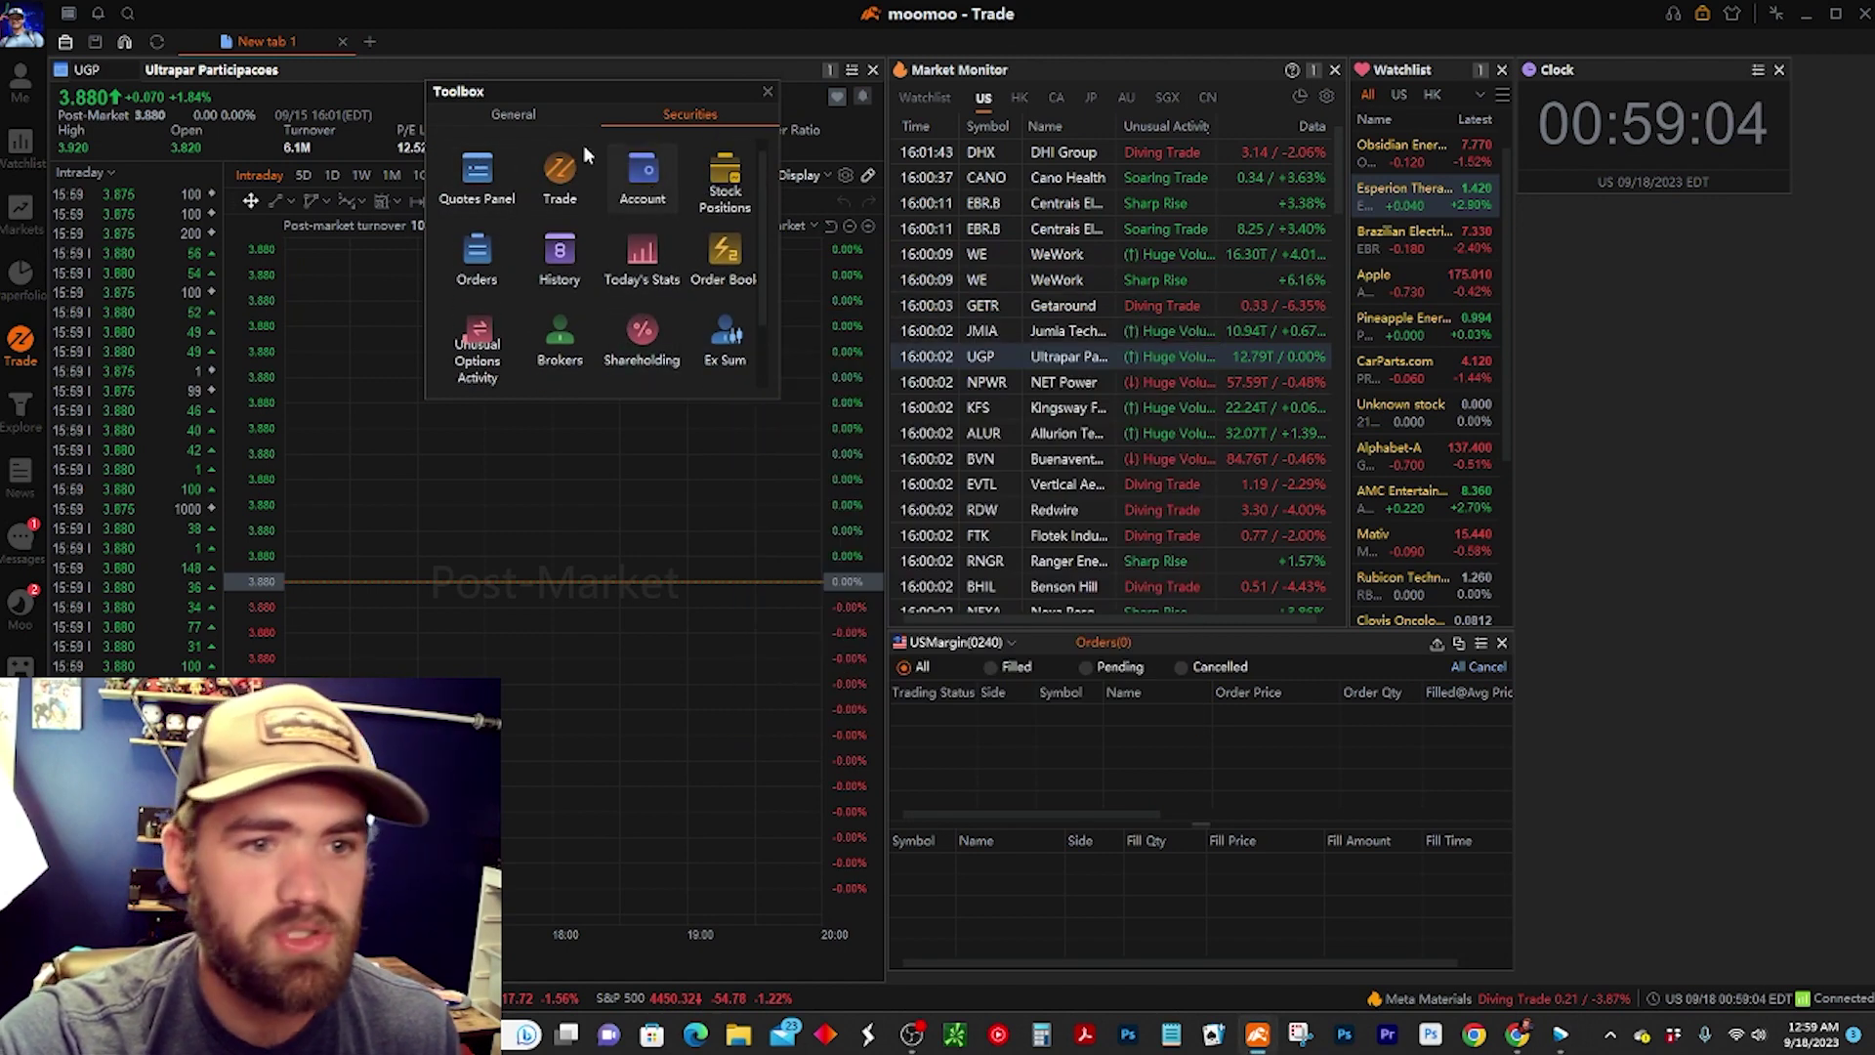
# From the General list, preview the Apple Order Book and Chart, then open Custom Quotes.
pyautogui.click(543, 114)
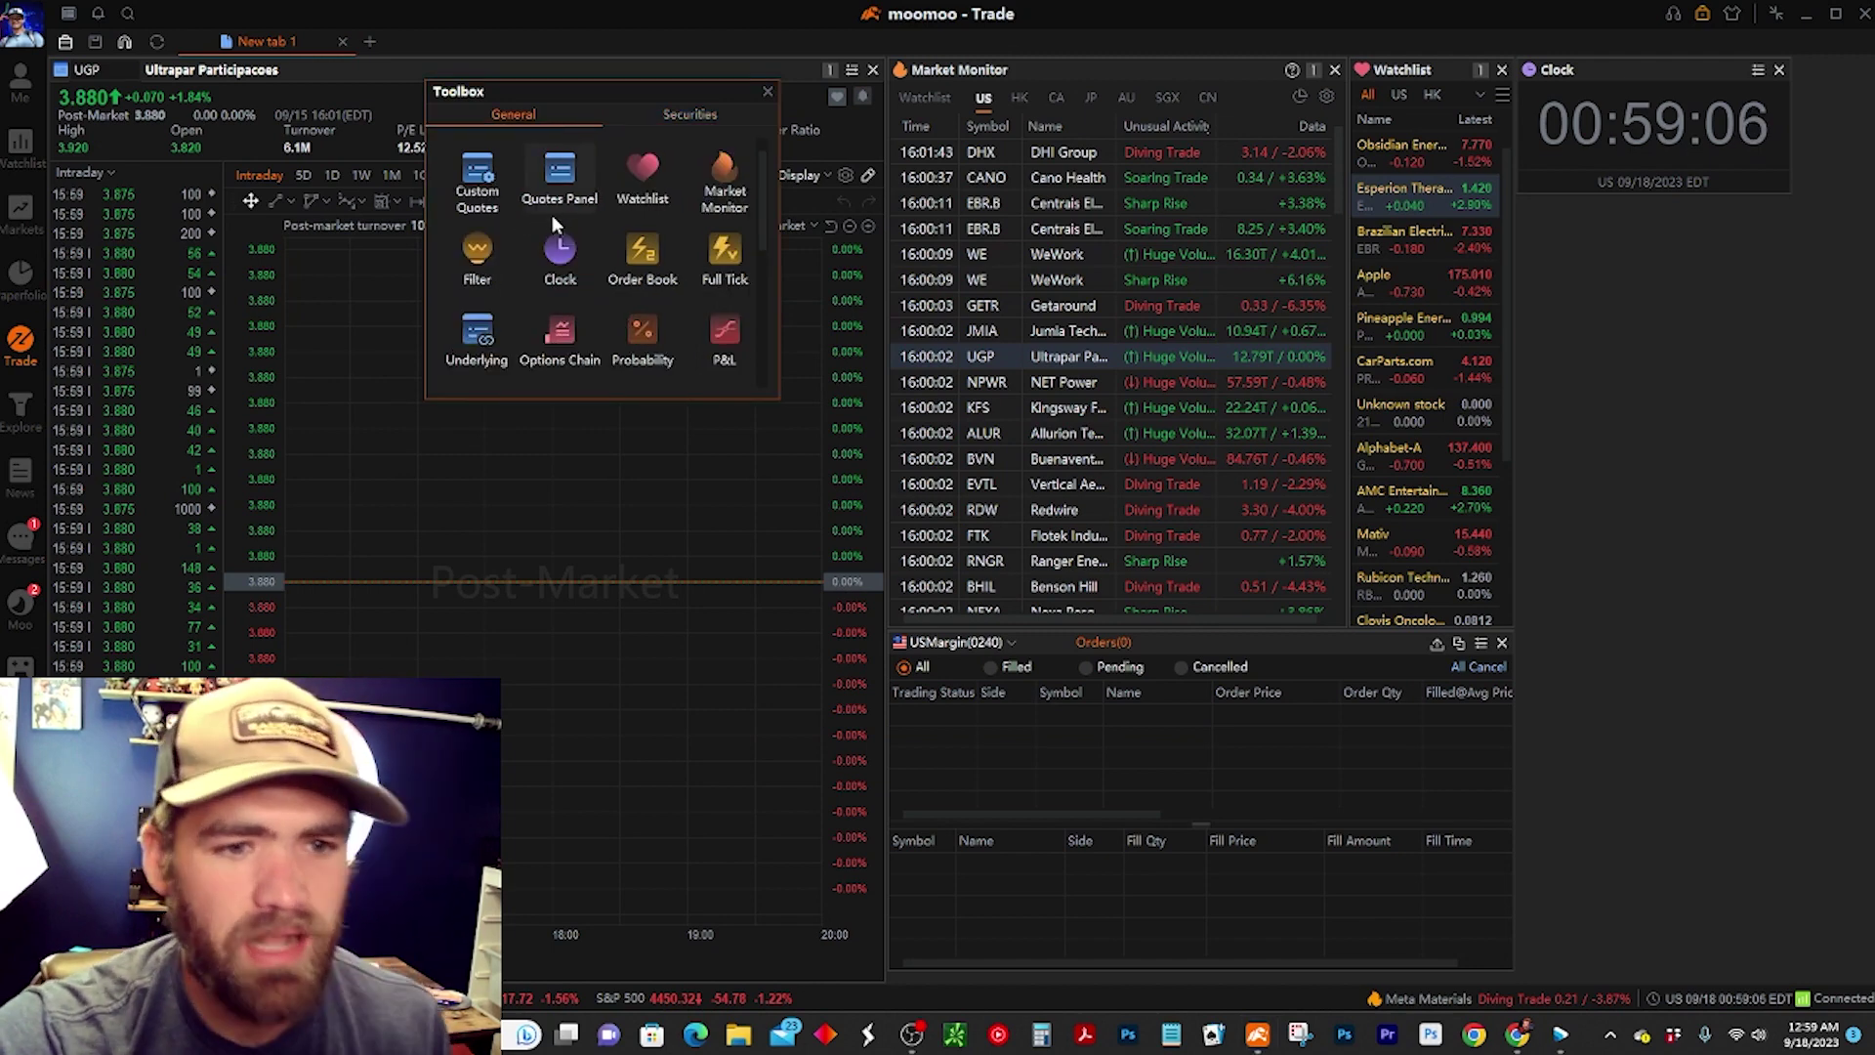
pyautogui.click(635, 281)
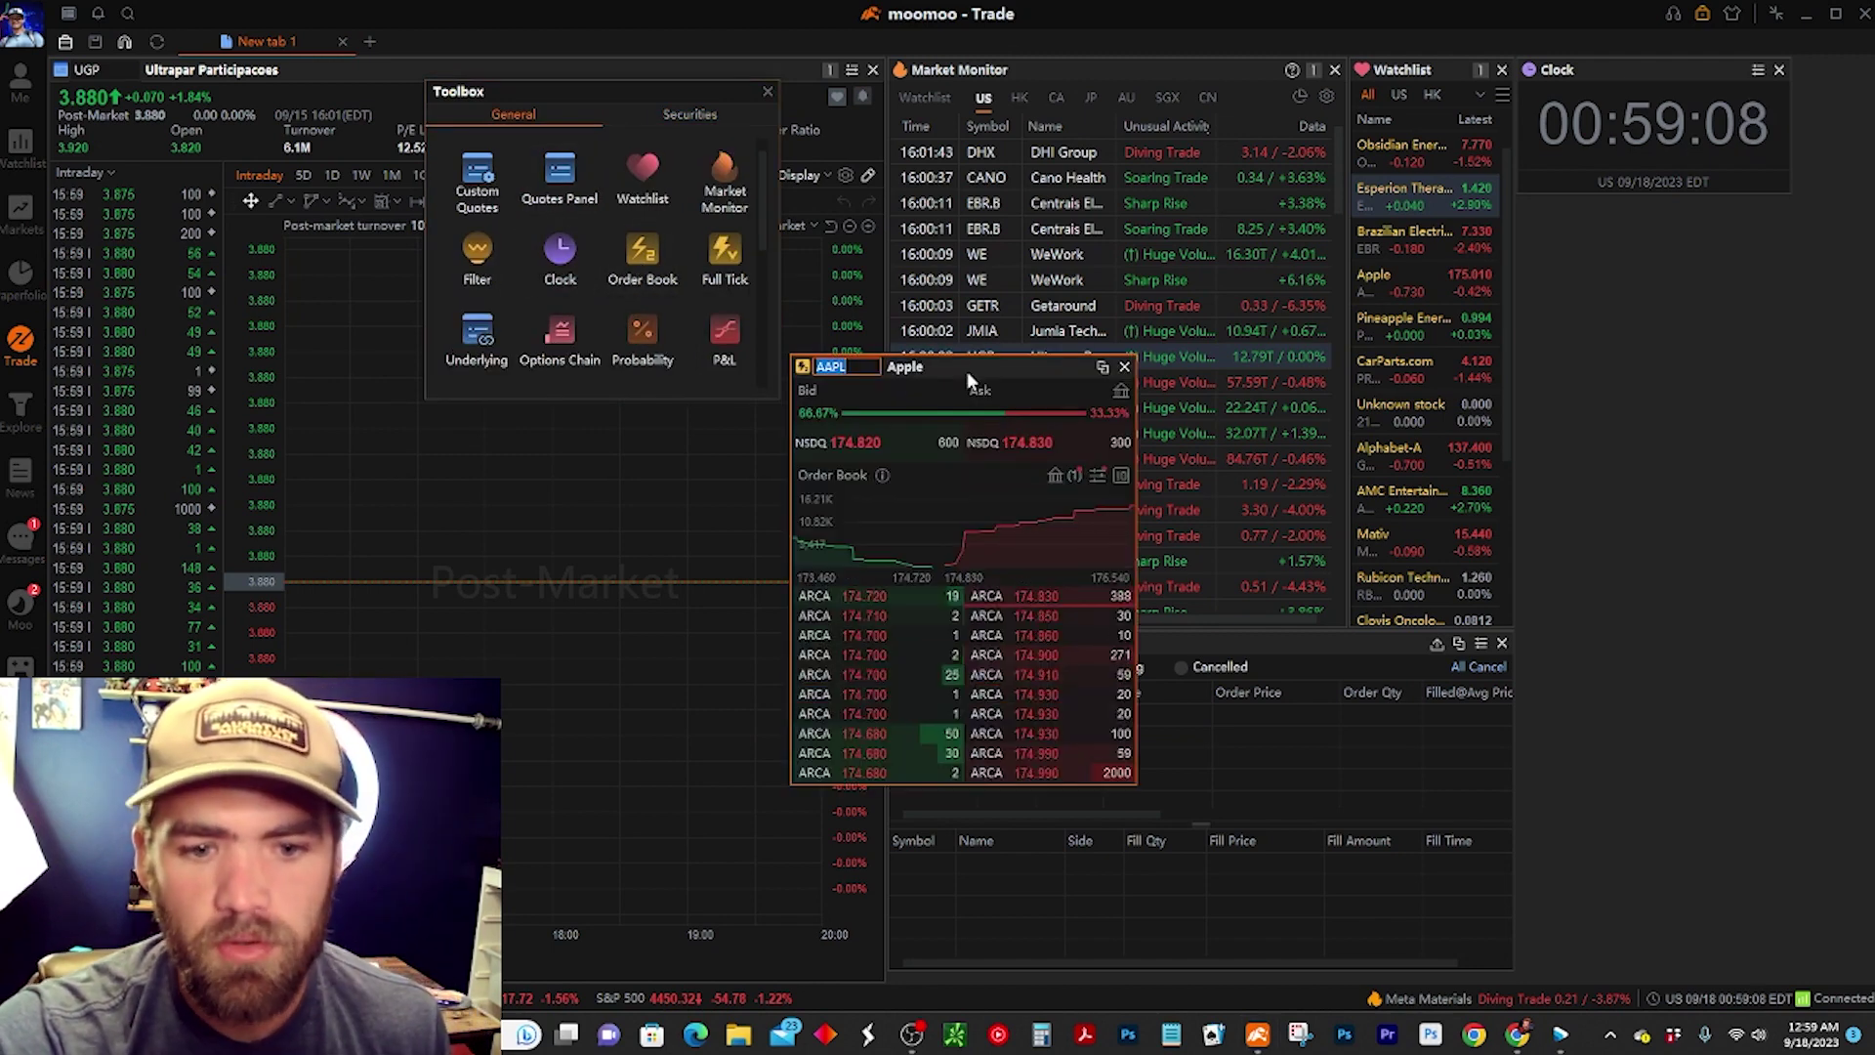
pyautogui.moveTo(976, 365); pyautogui.dragTo(1225, 240)
pyautogui.click(1373, 240)
pyautogui.scroll(-2, 653, 242)
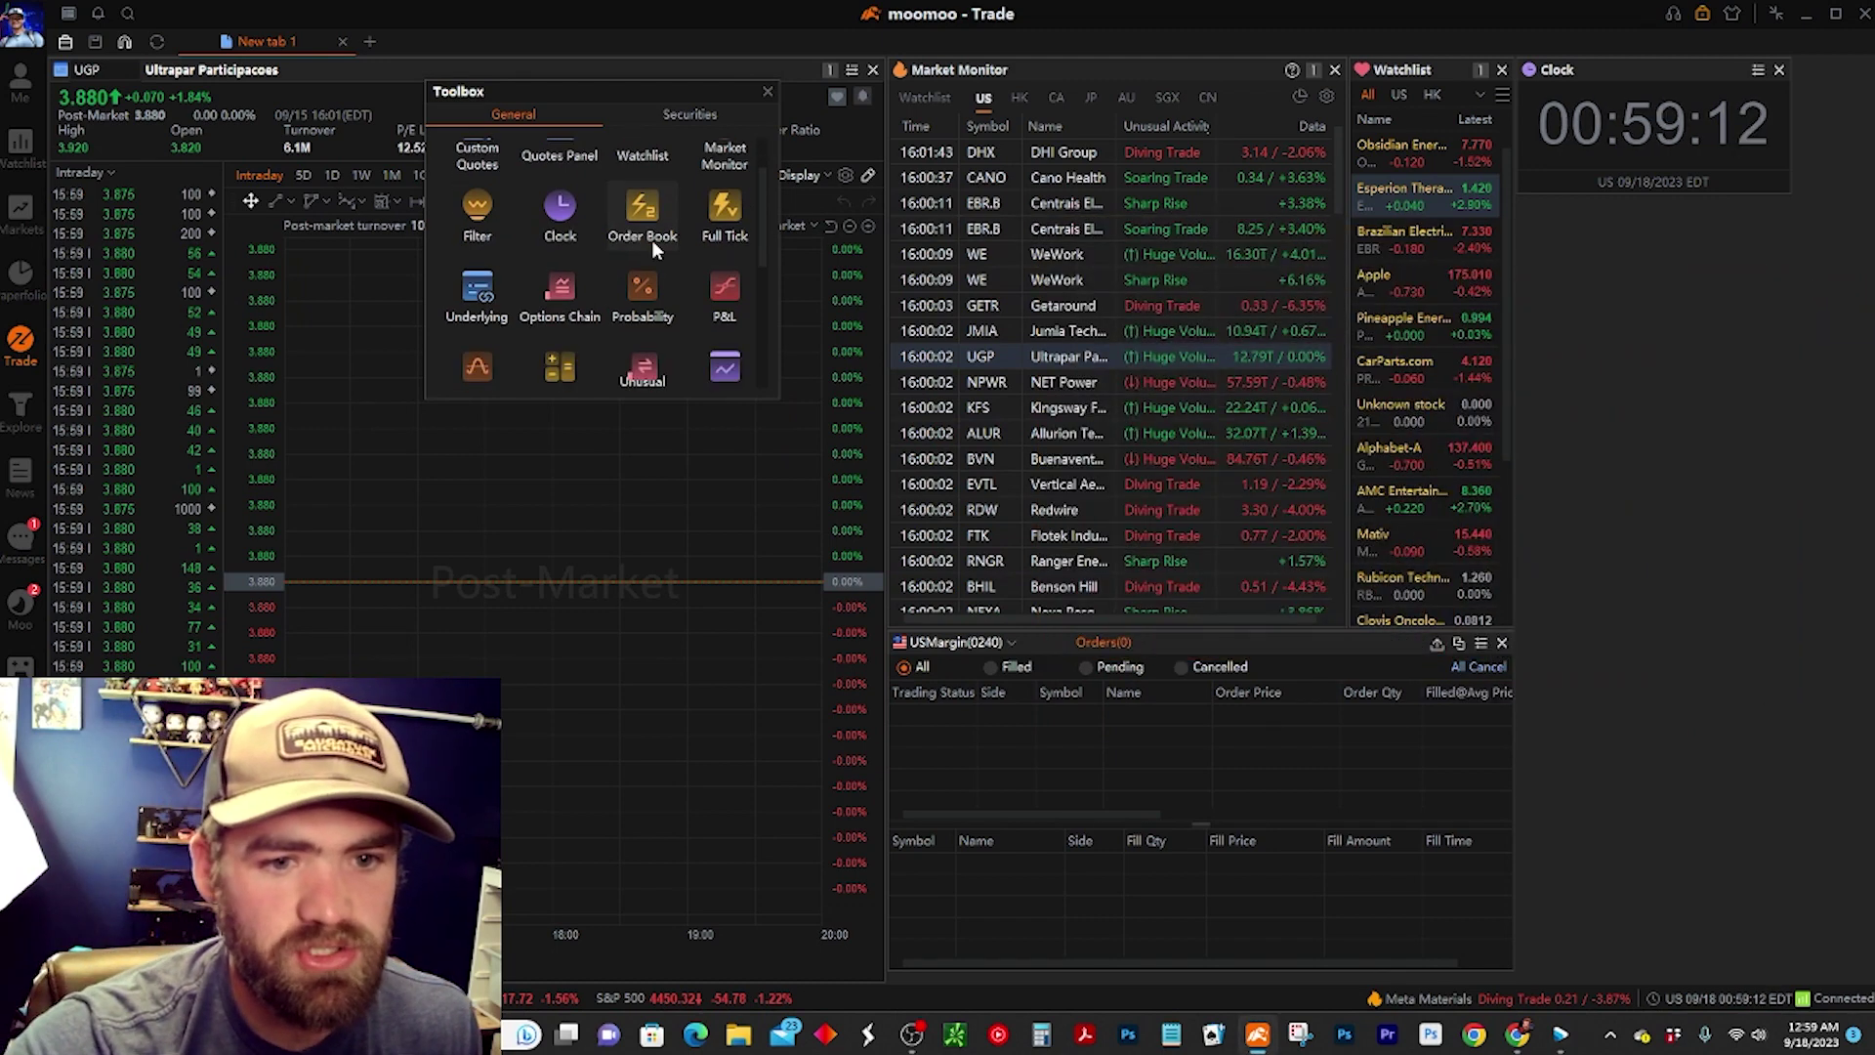
pyautogui.scroll(2, 697, 308)
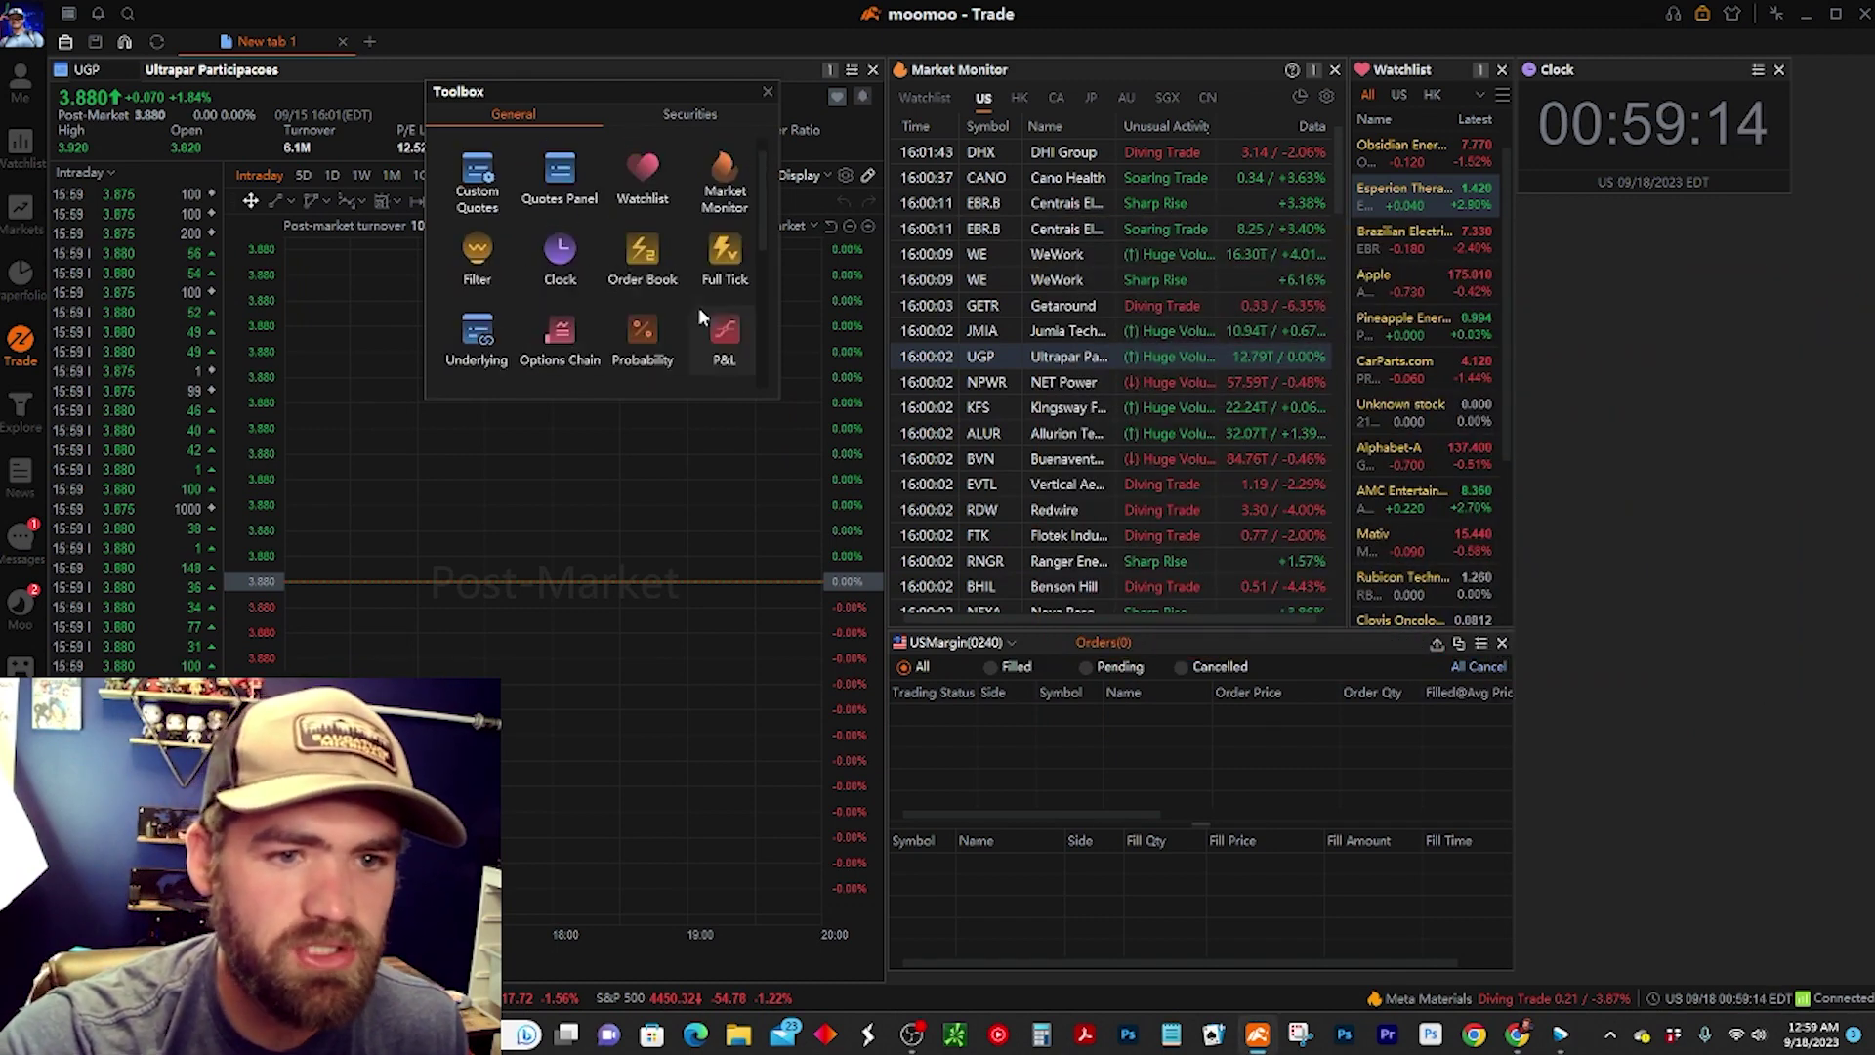
pyautogui.scroll(-3, 703, 322)
pyautogui.click(705, 322)
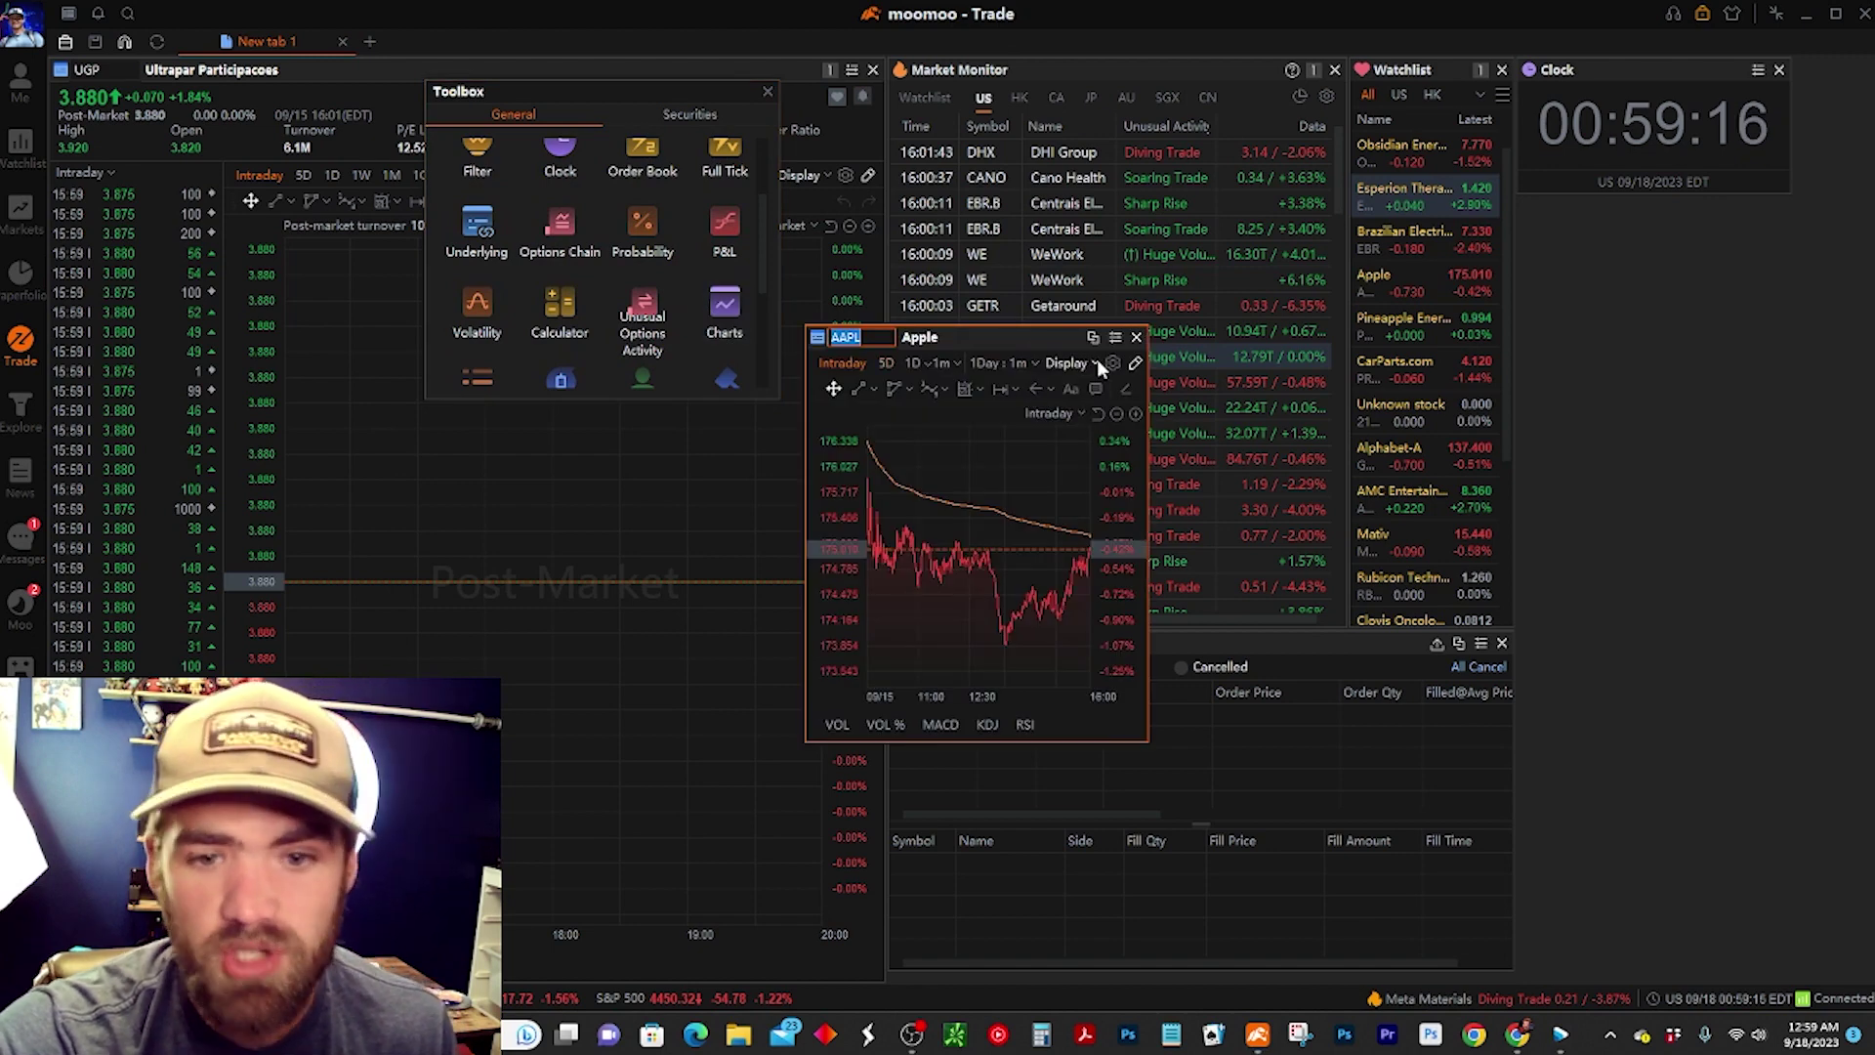
pyautogui.click(1136, 338)
pyautogui.scroll(2, 703, 255)
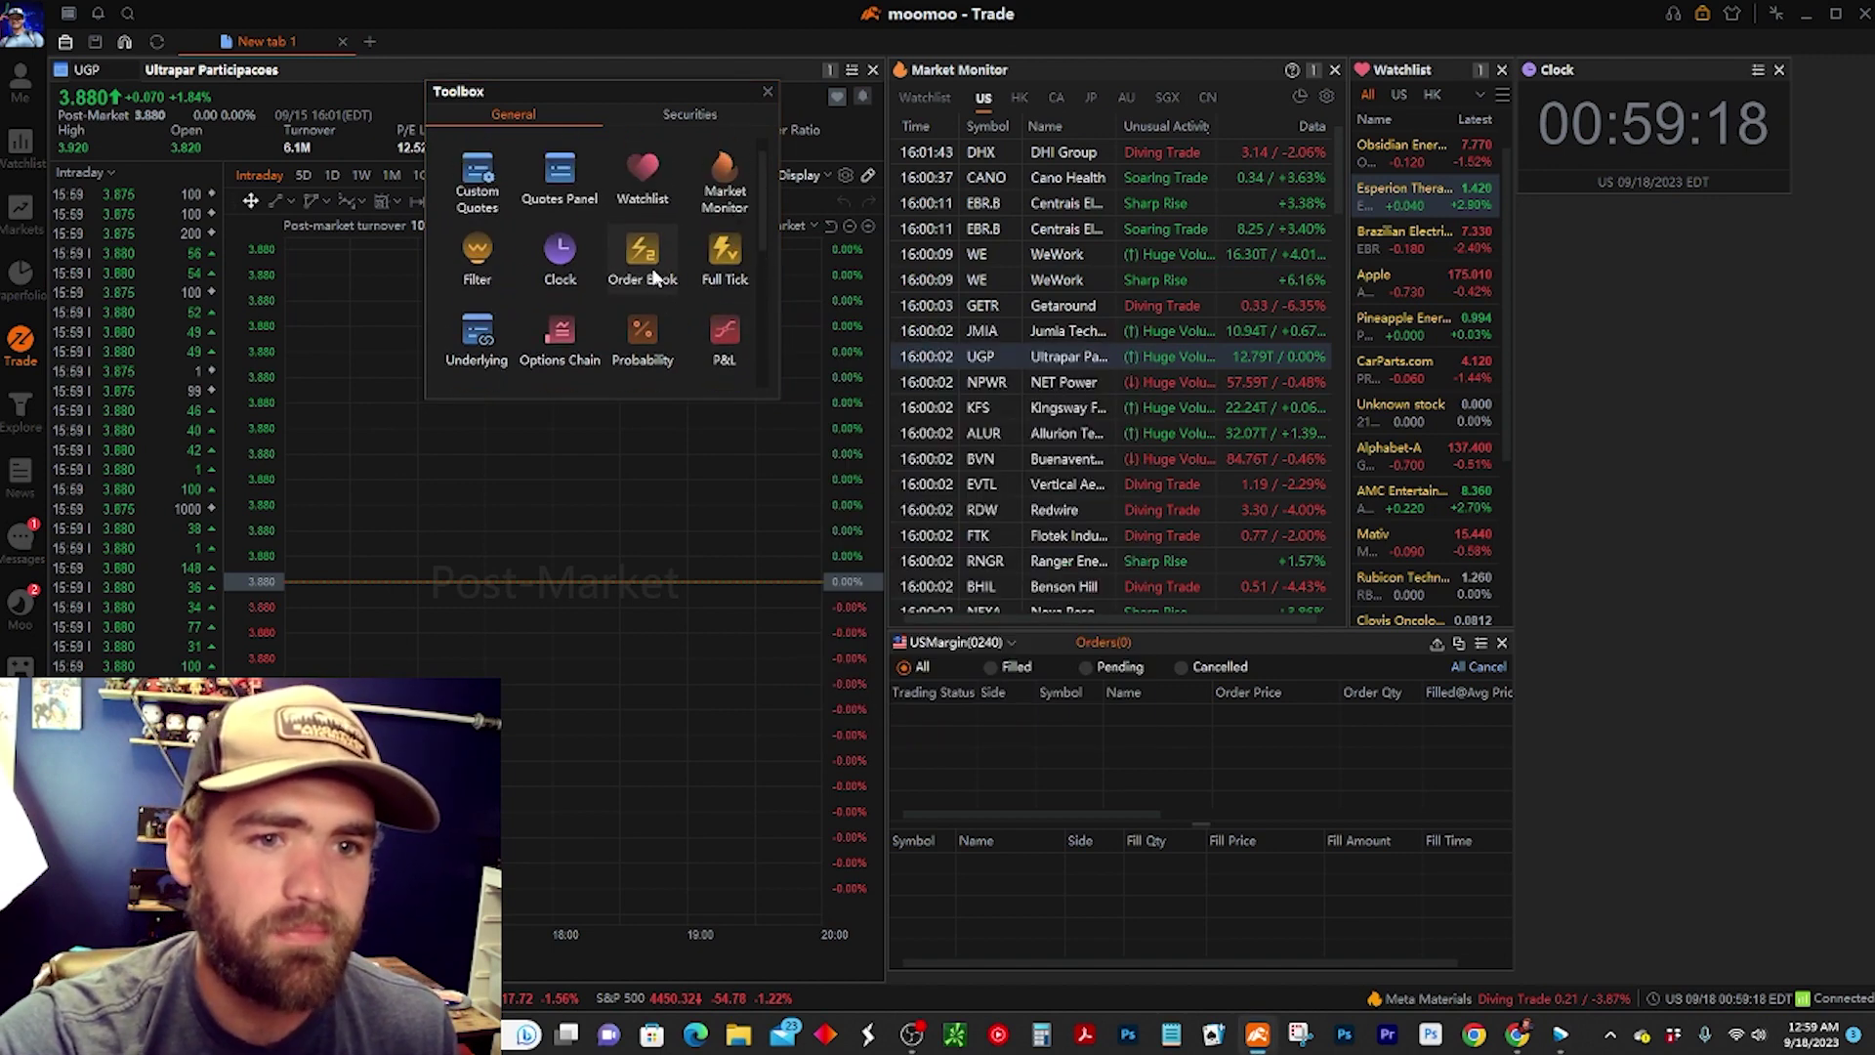
pyautogui.click(477, 178)
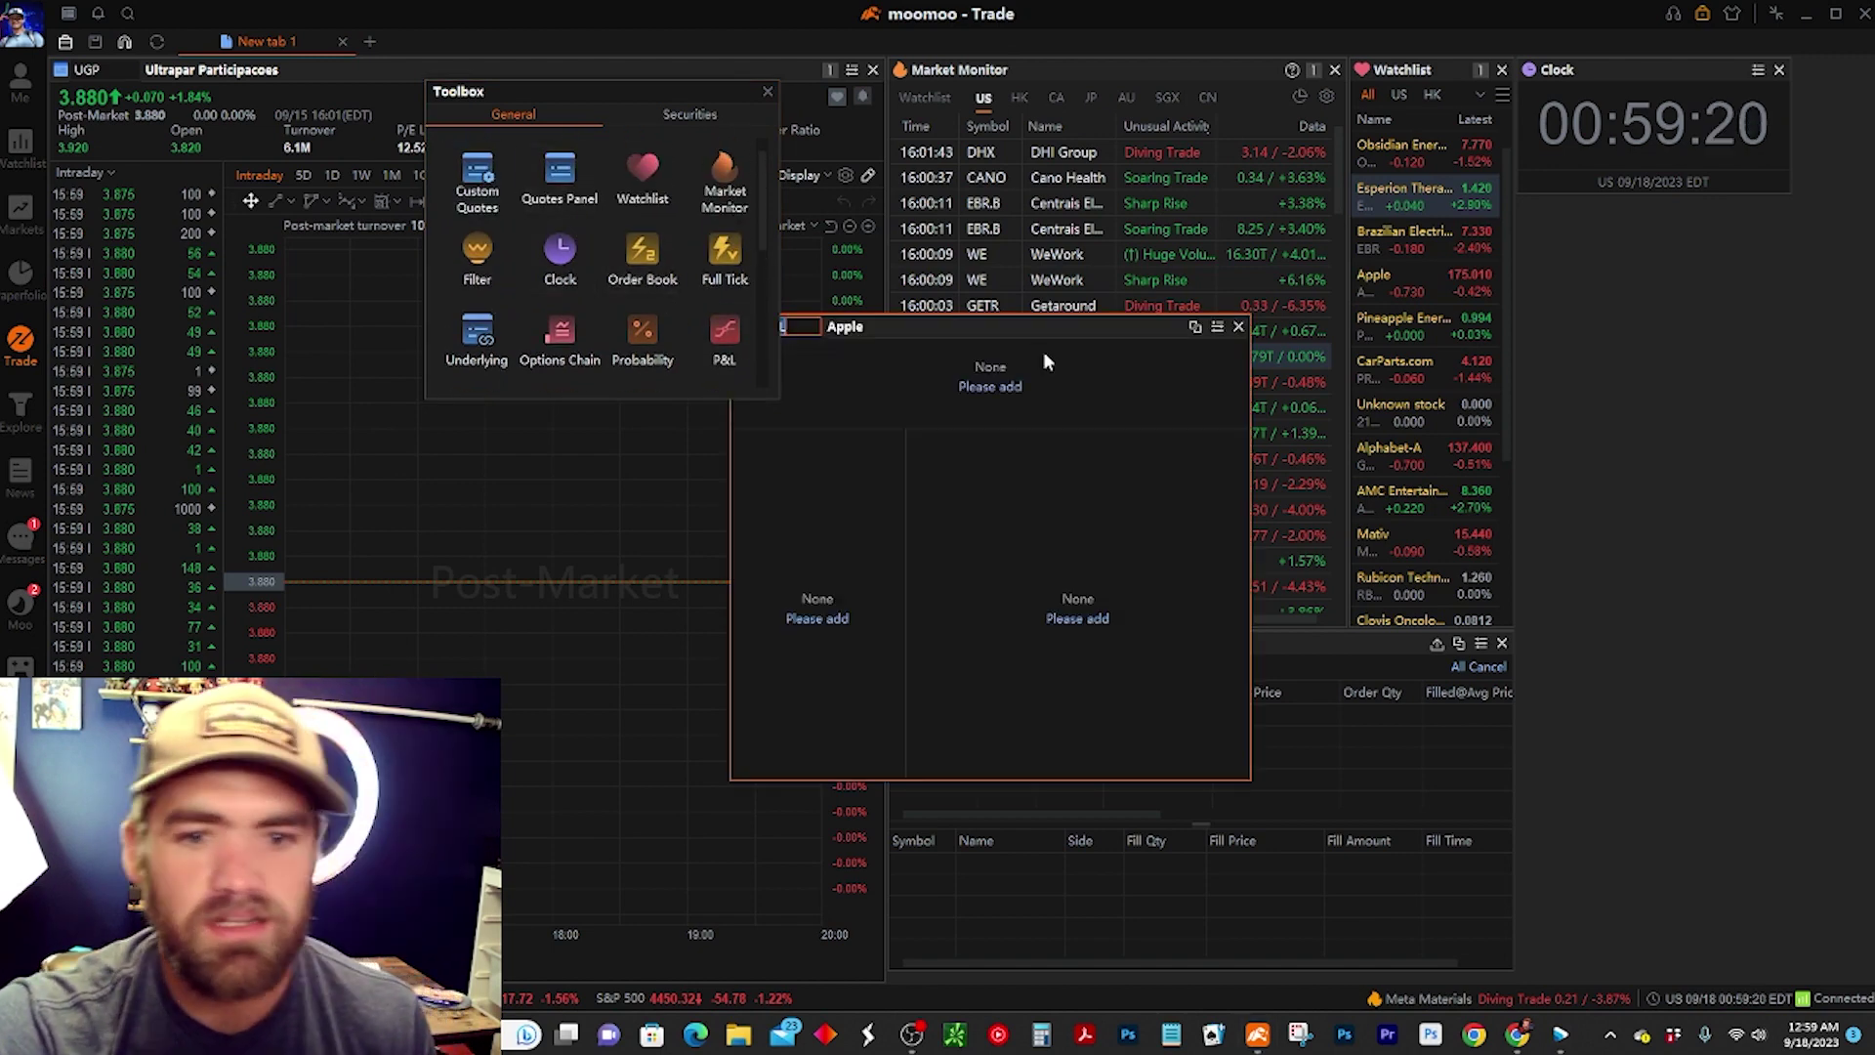
# Preview the Custom and Common Mode component layouts, then close the empty Apple custom quotes window.
pyautogui.click(1092, 620)
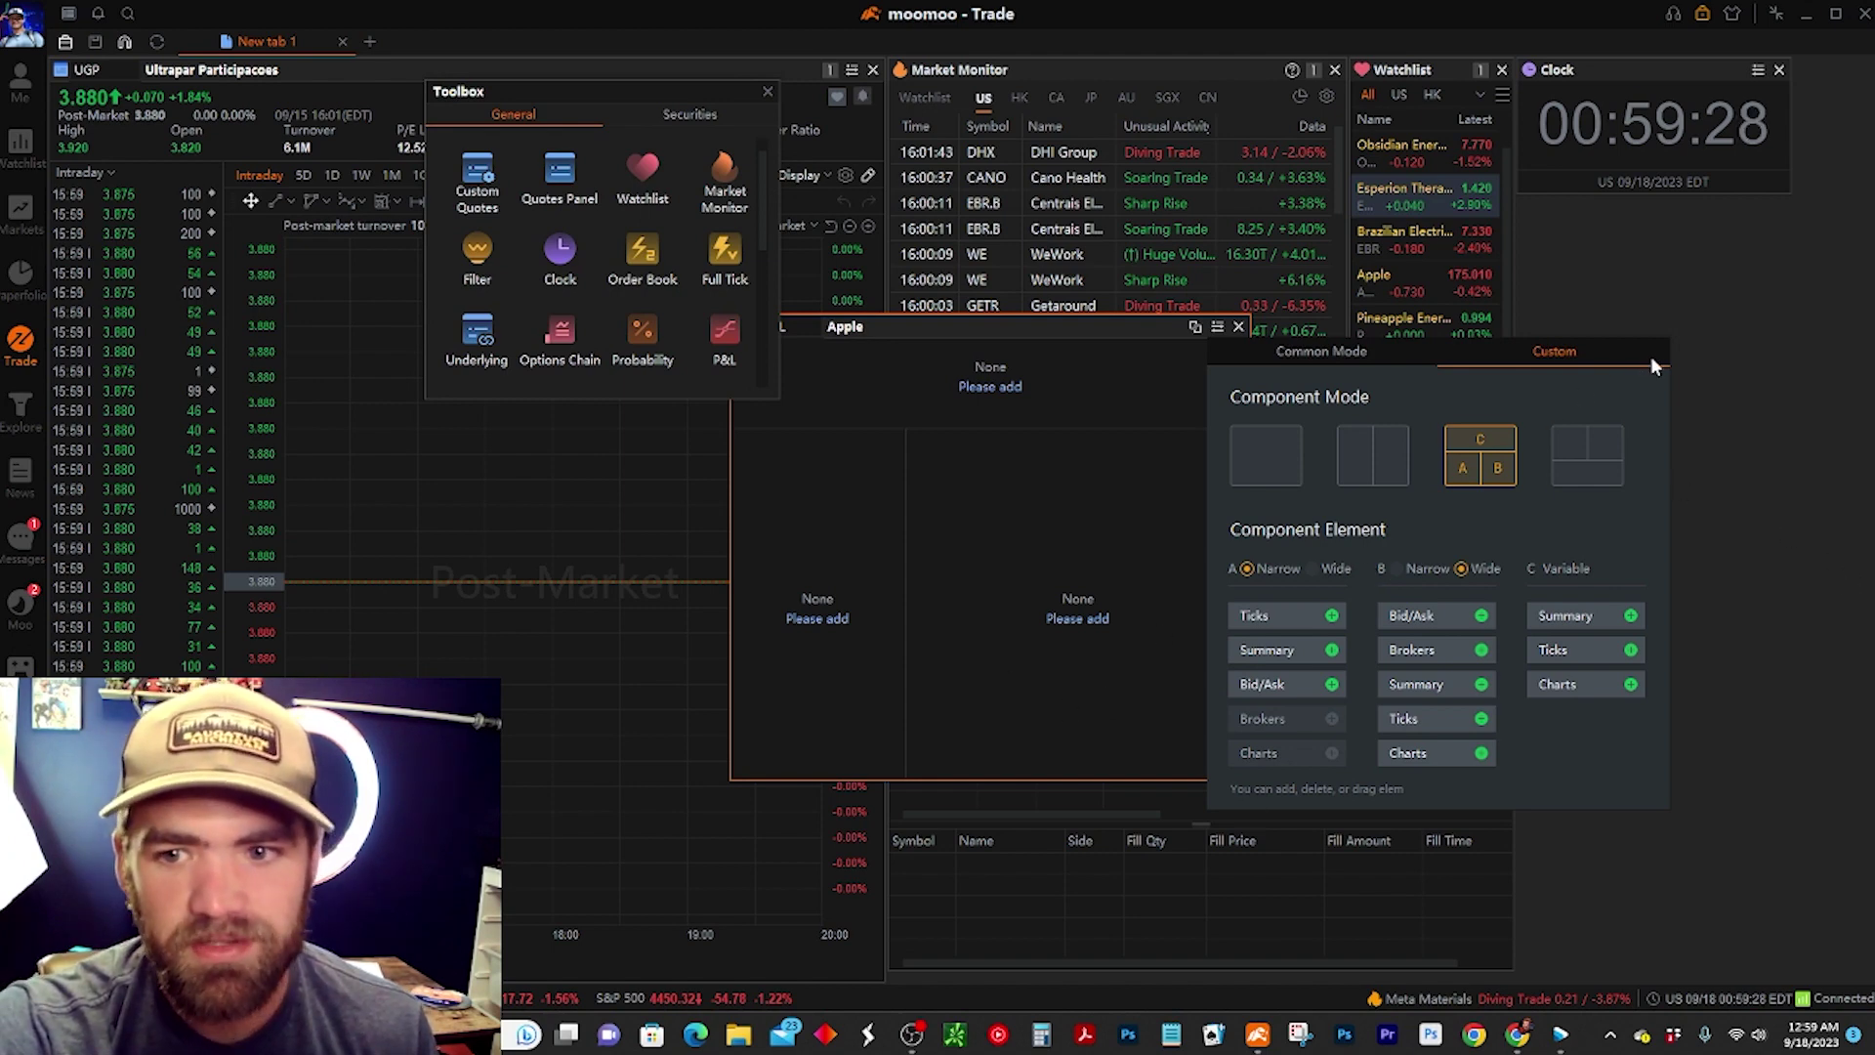
pyautogui.click(1385, 358)
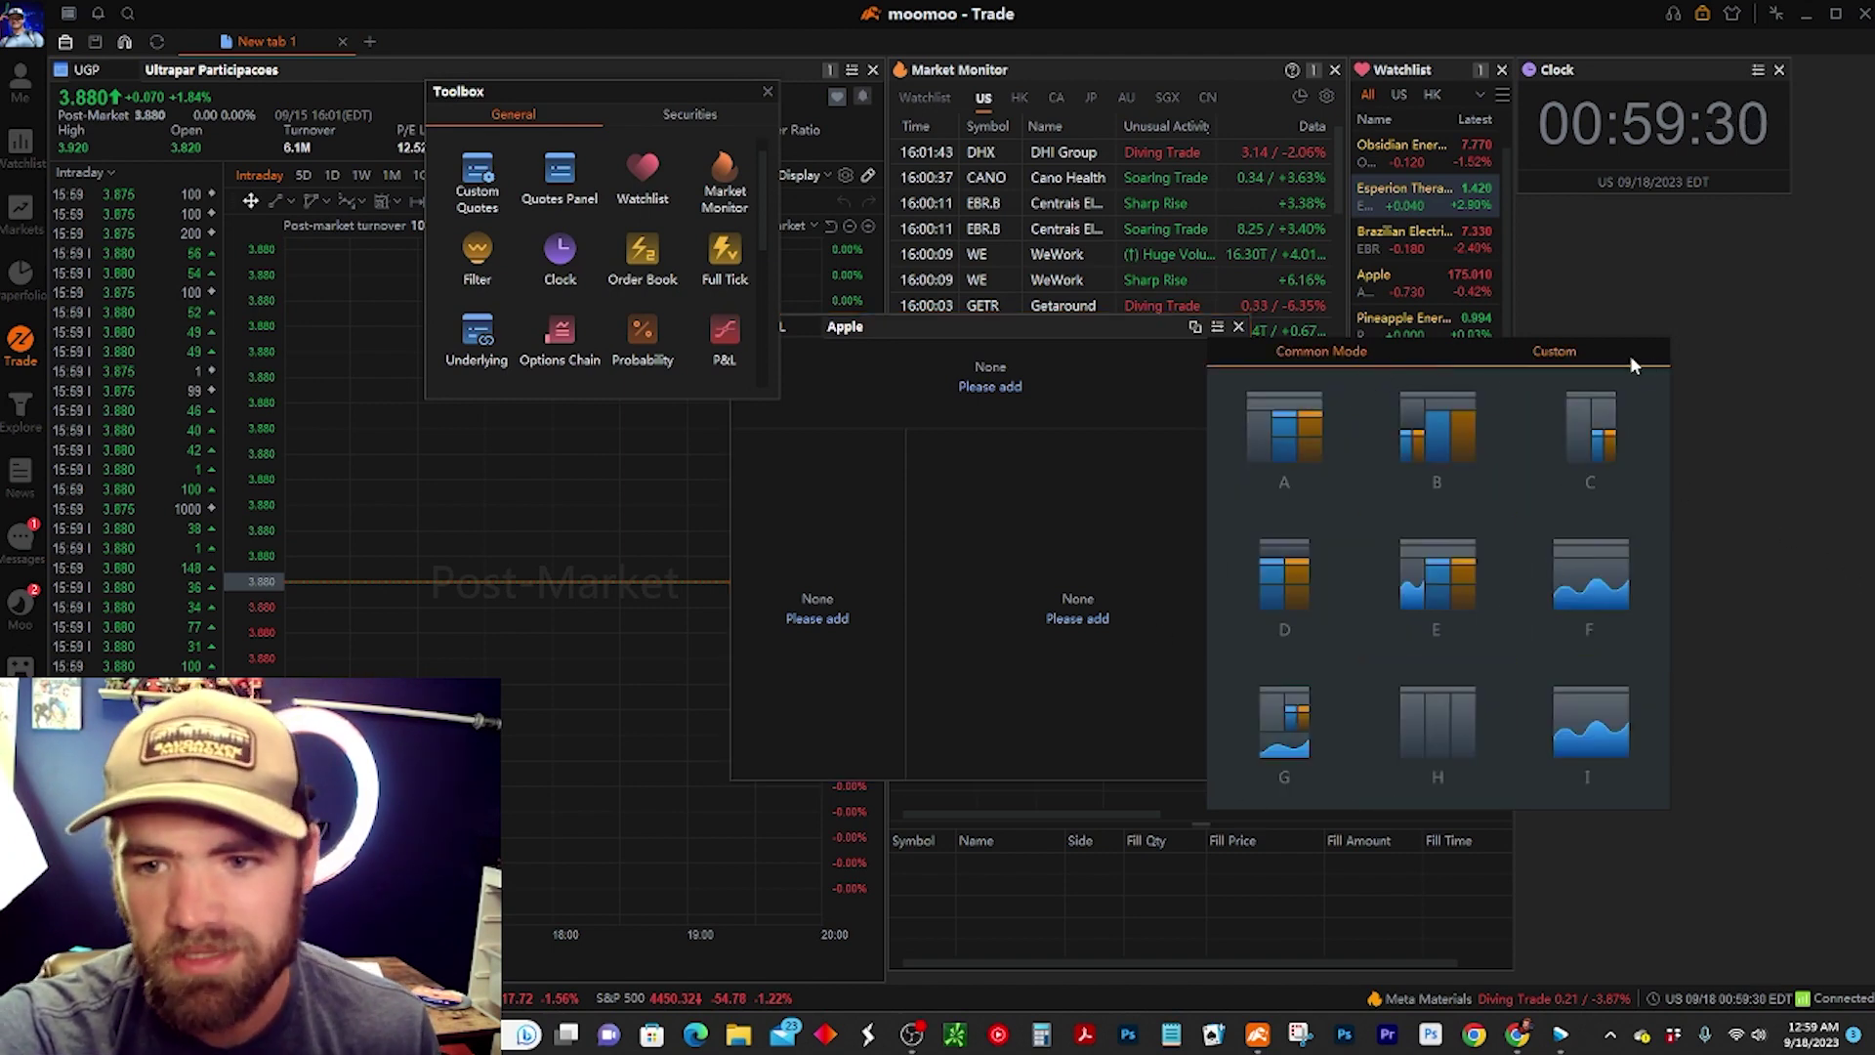
pyautogui.click(1217, 328)
pyautogui.click(1238, 327)
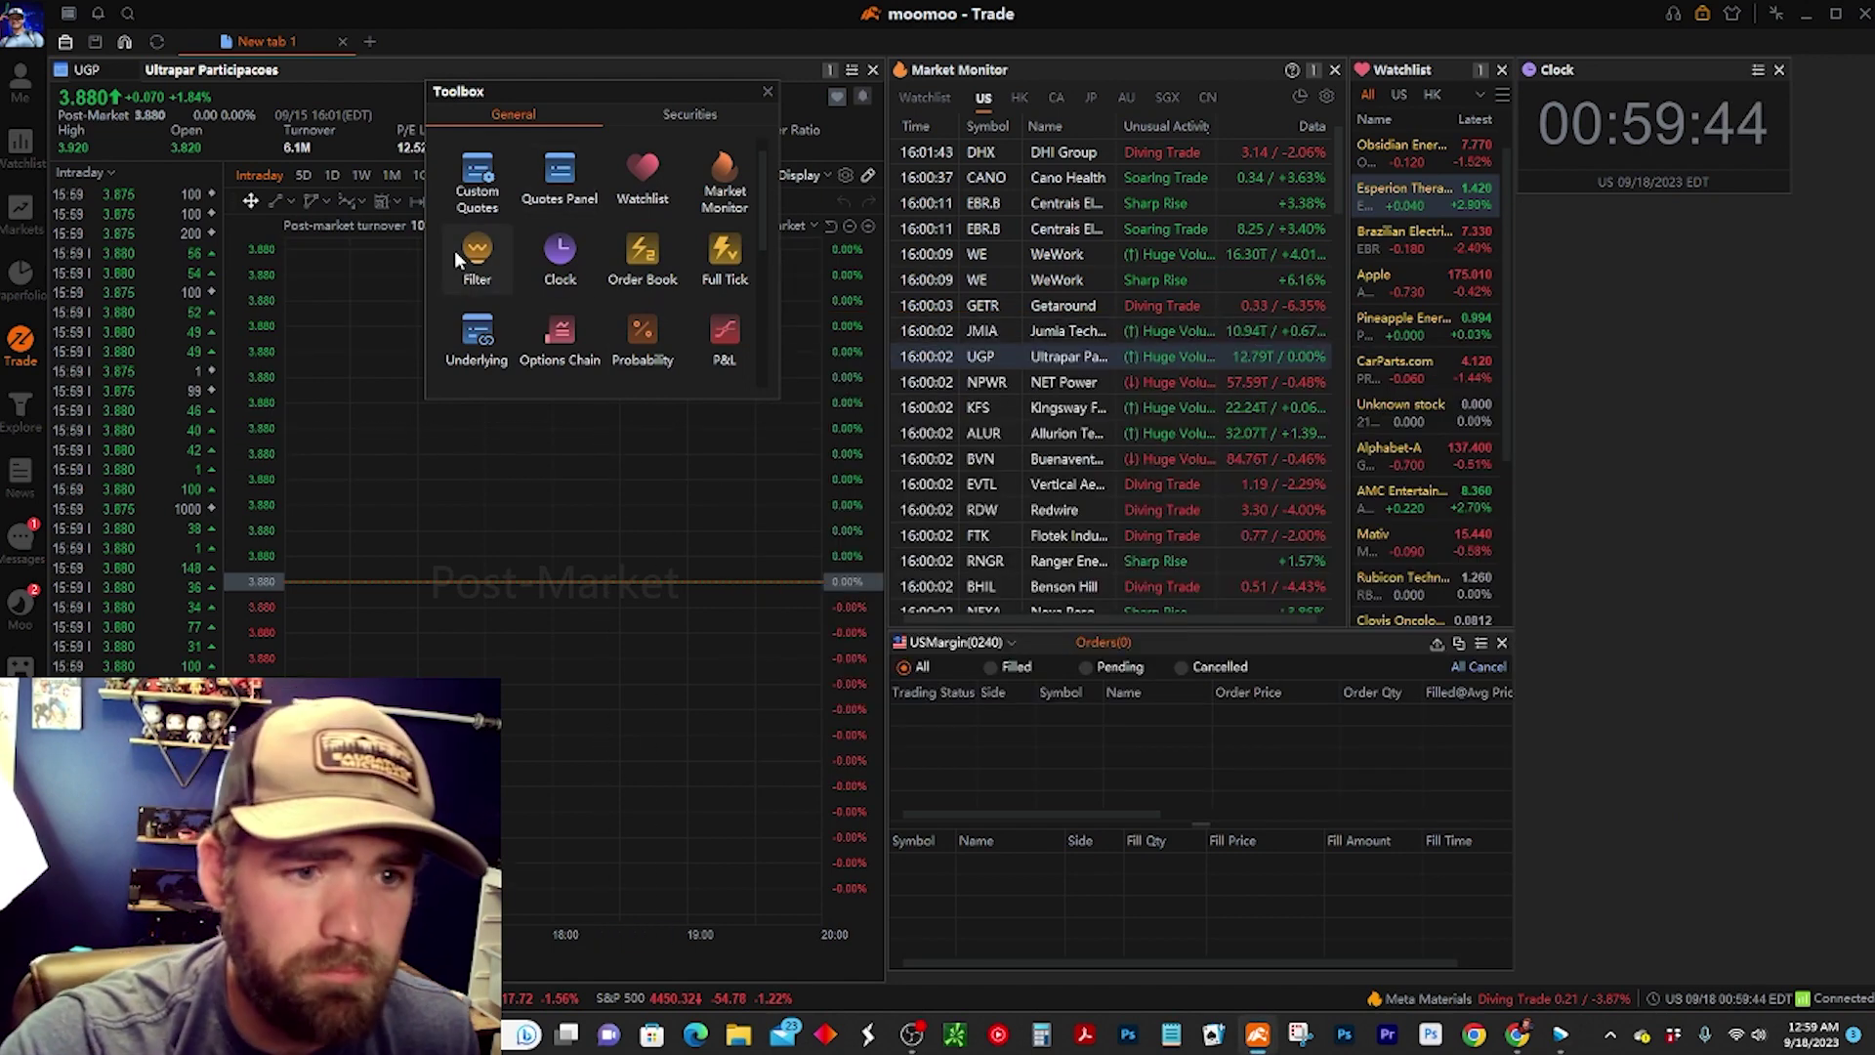
# Open the stock Filter, move it over the Market Monitor, and scroll its Market: US criteria.
pyautogui.click(457, 250)
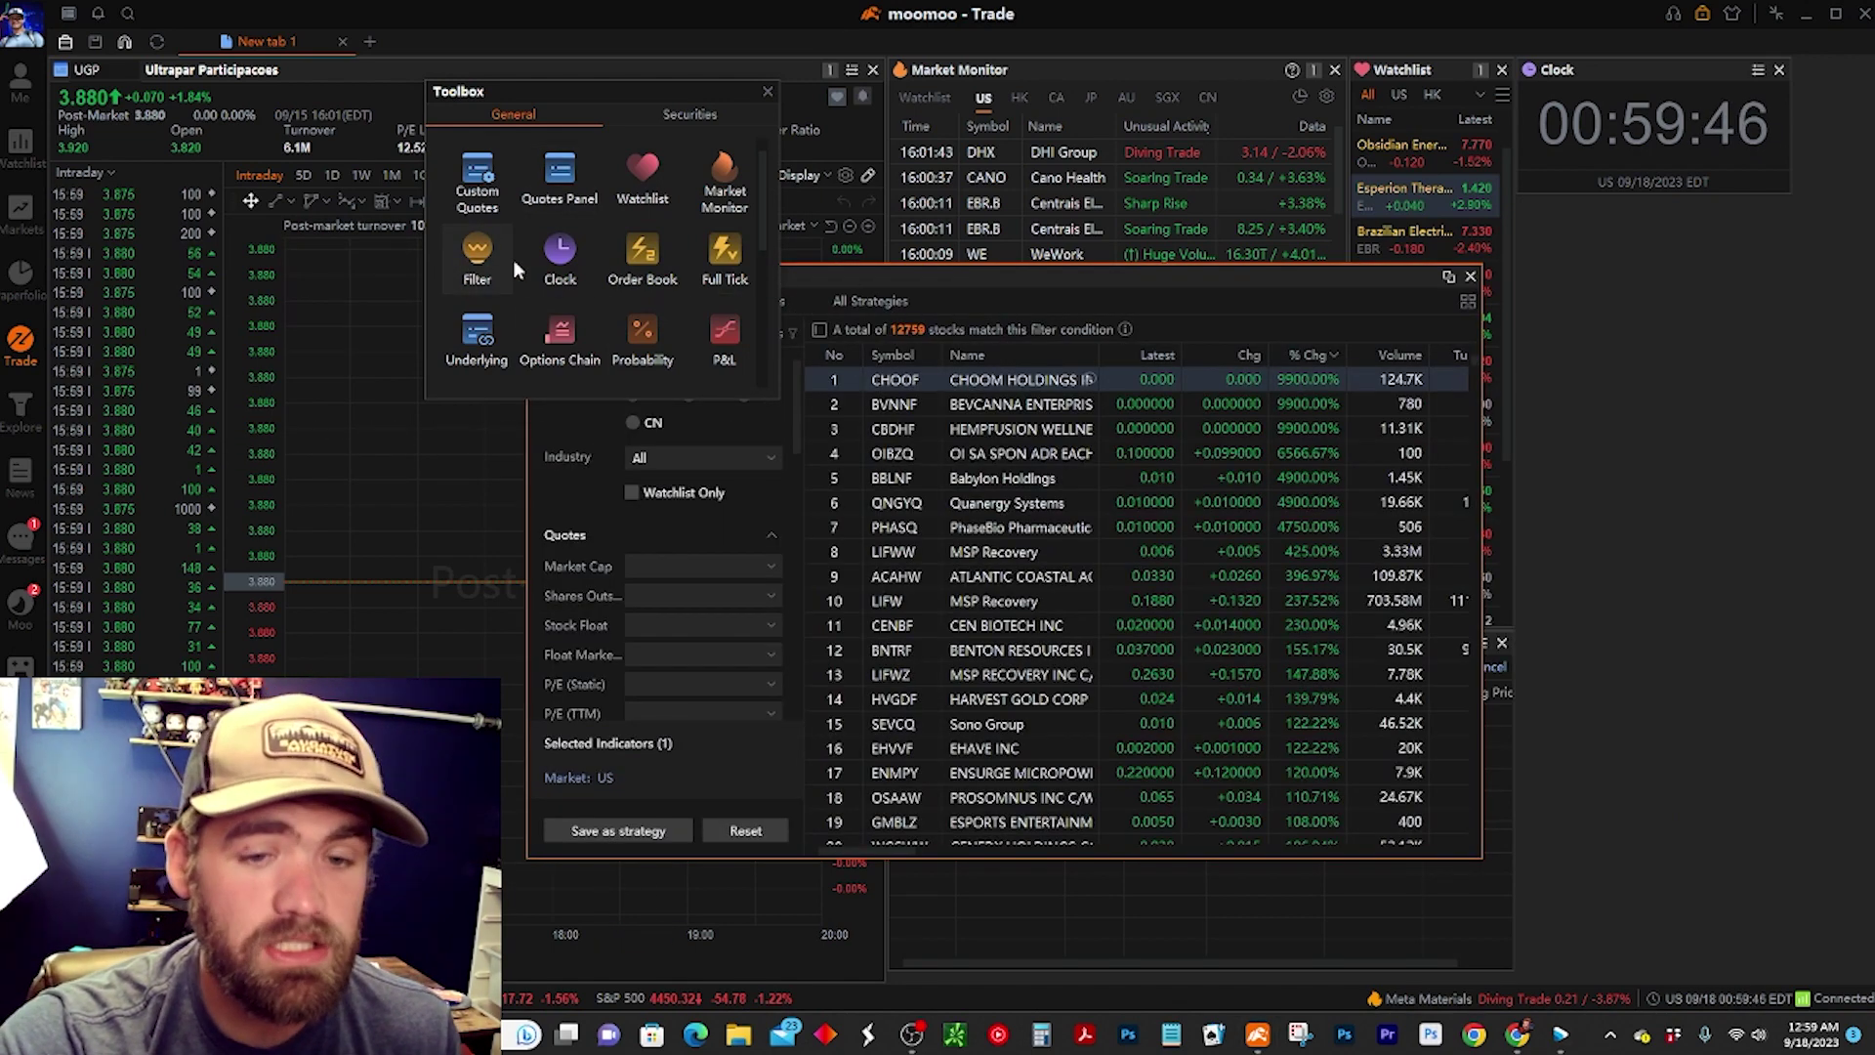
pyautogui.moveTo(937, 273); pyautogui.dragTo(1298, 179)
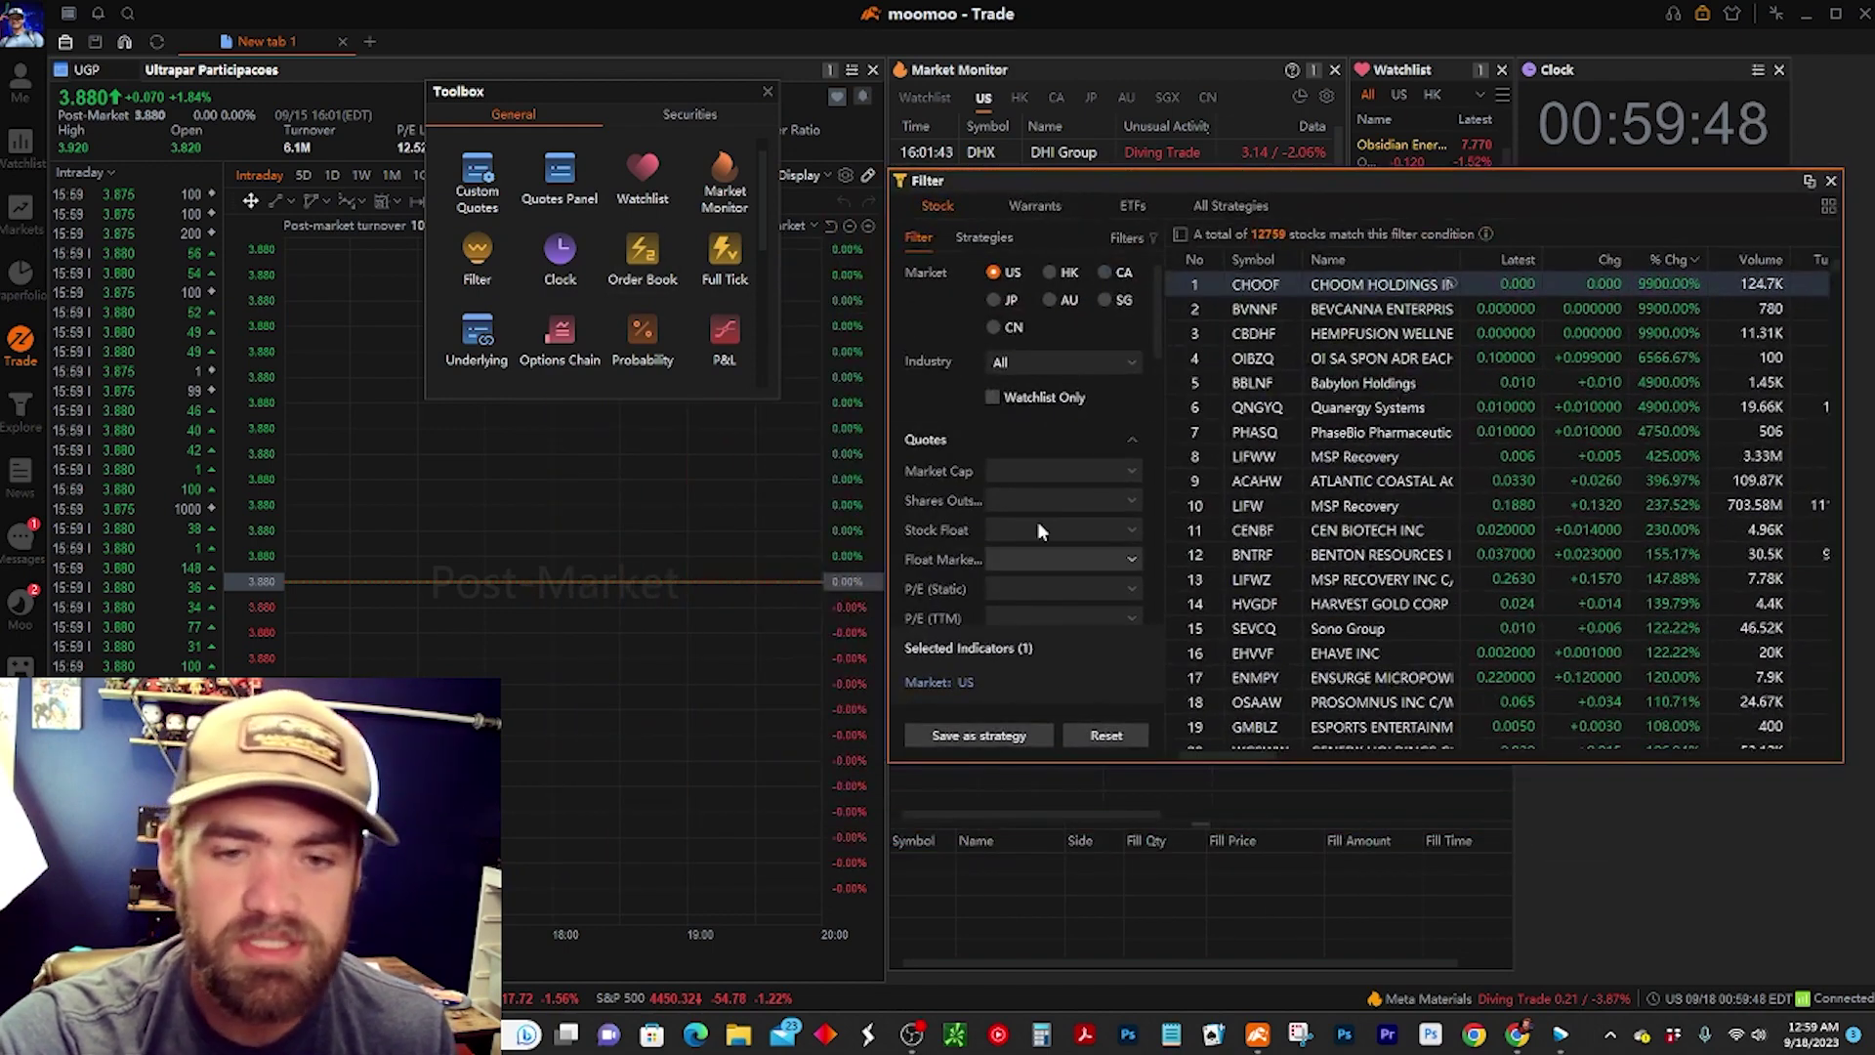
pyautogui.scroll(-5, 1041, 530)
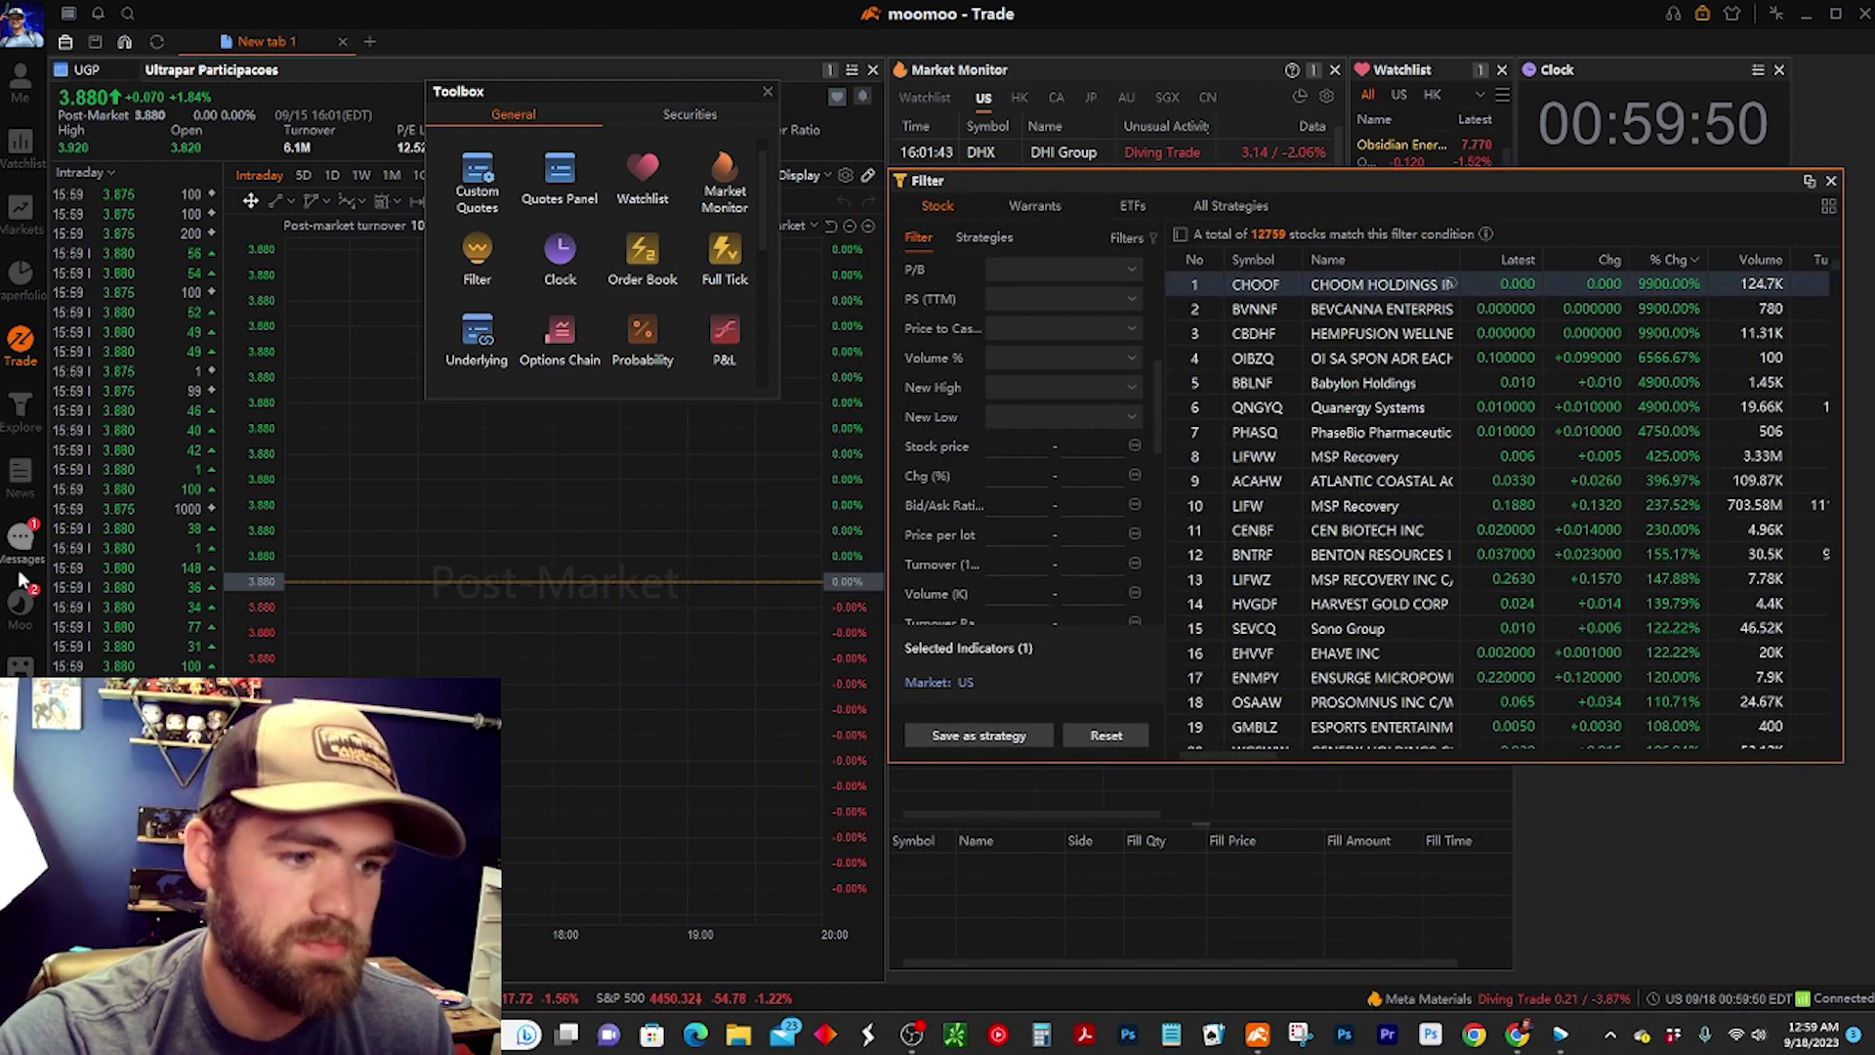
pyautogui.scroll(5, 1064, 469)
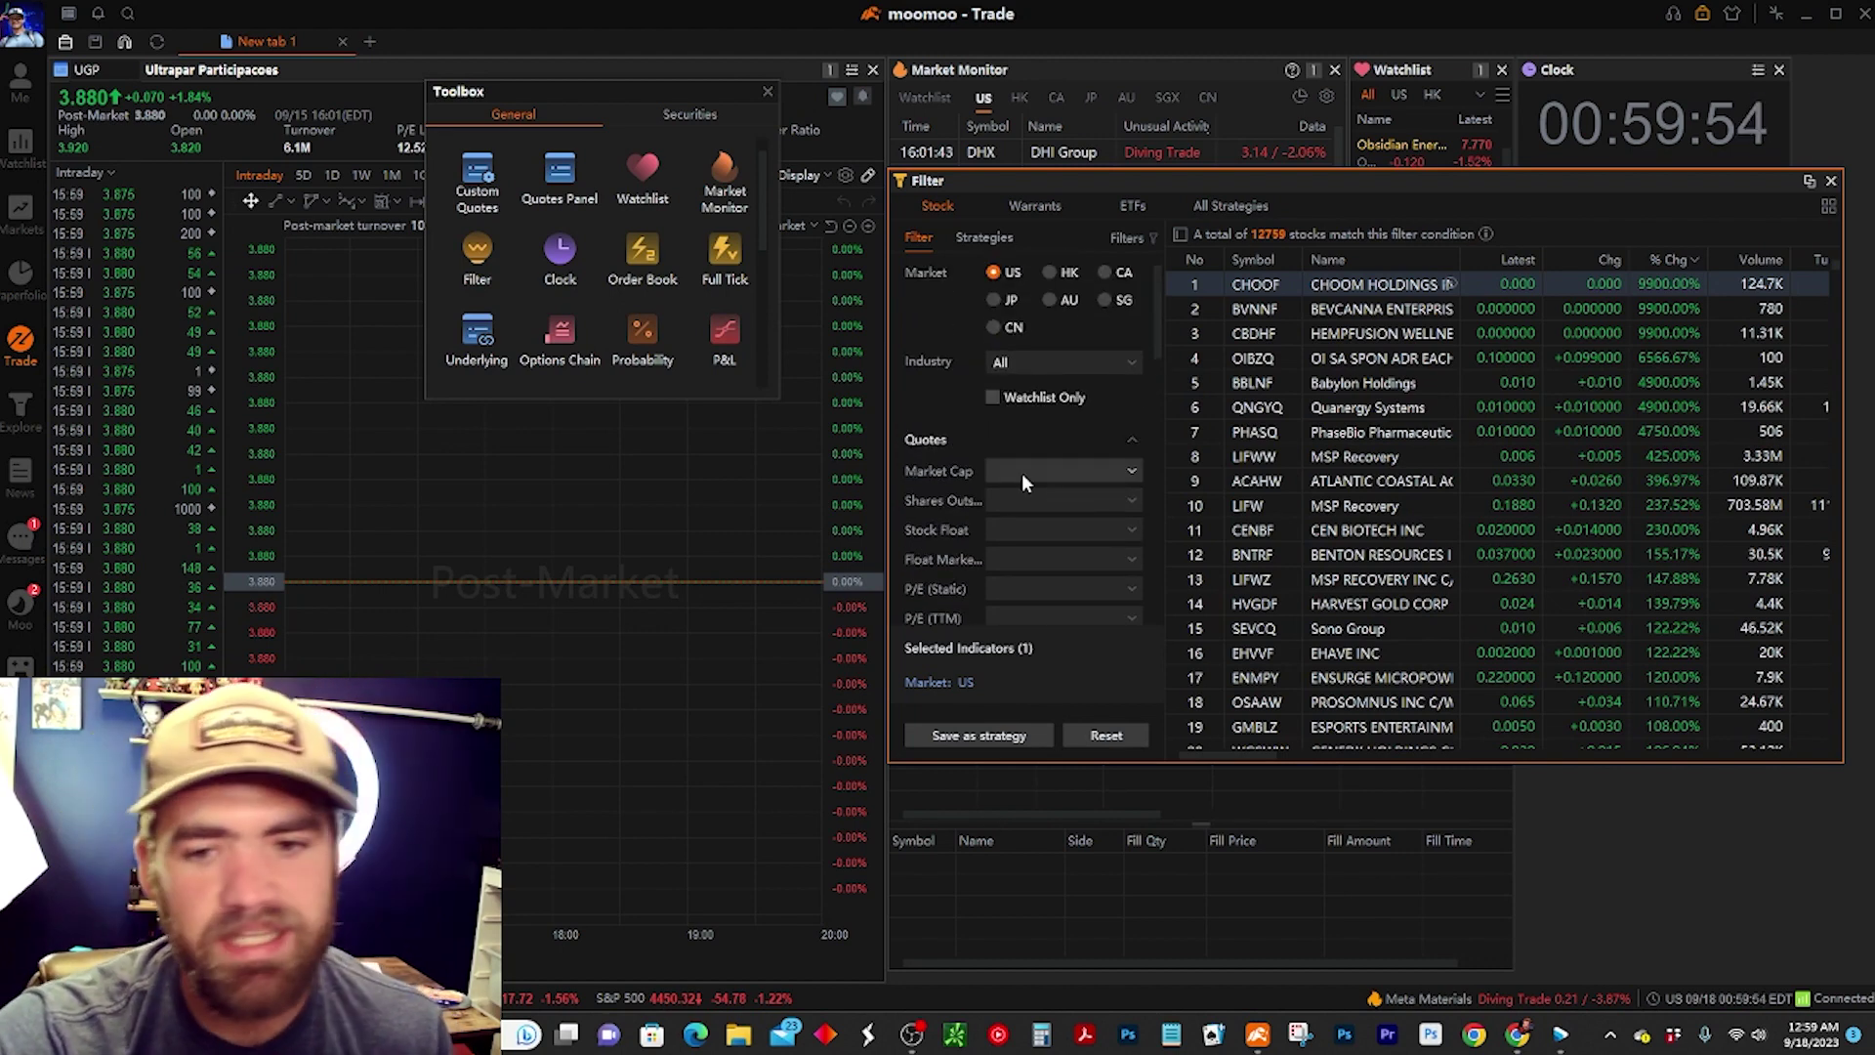
pyautogui.moveTo(1354, 511)
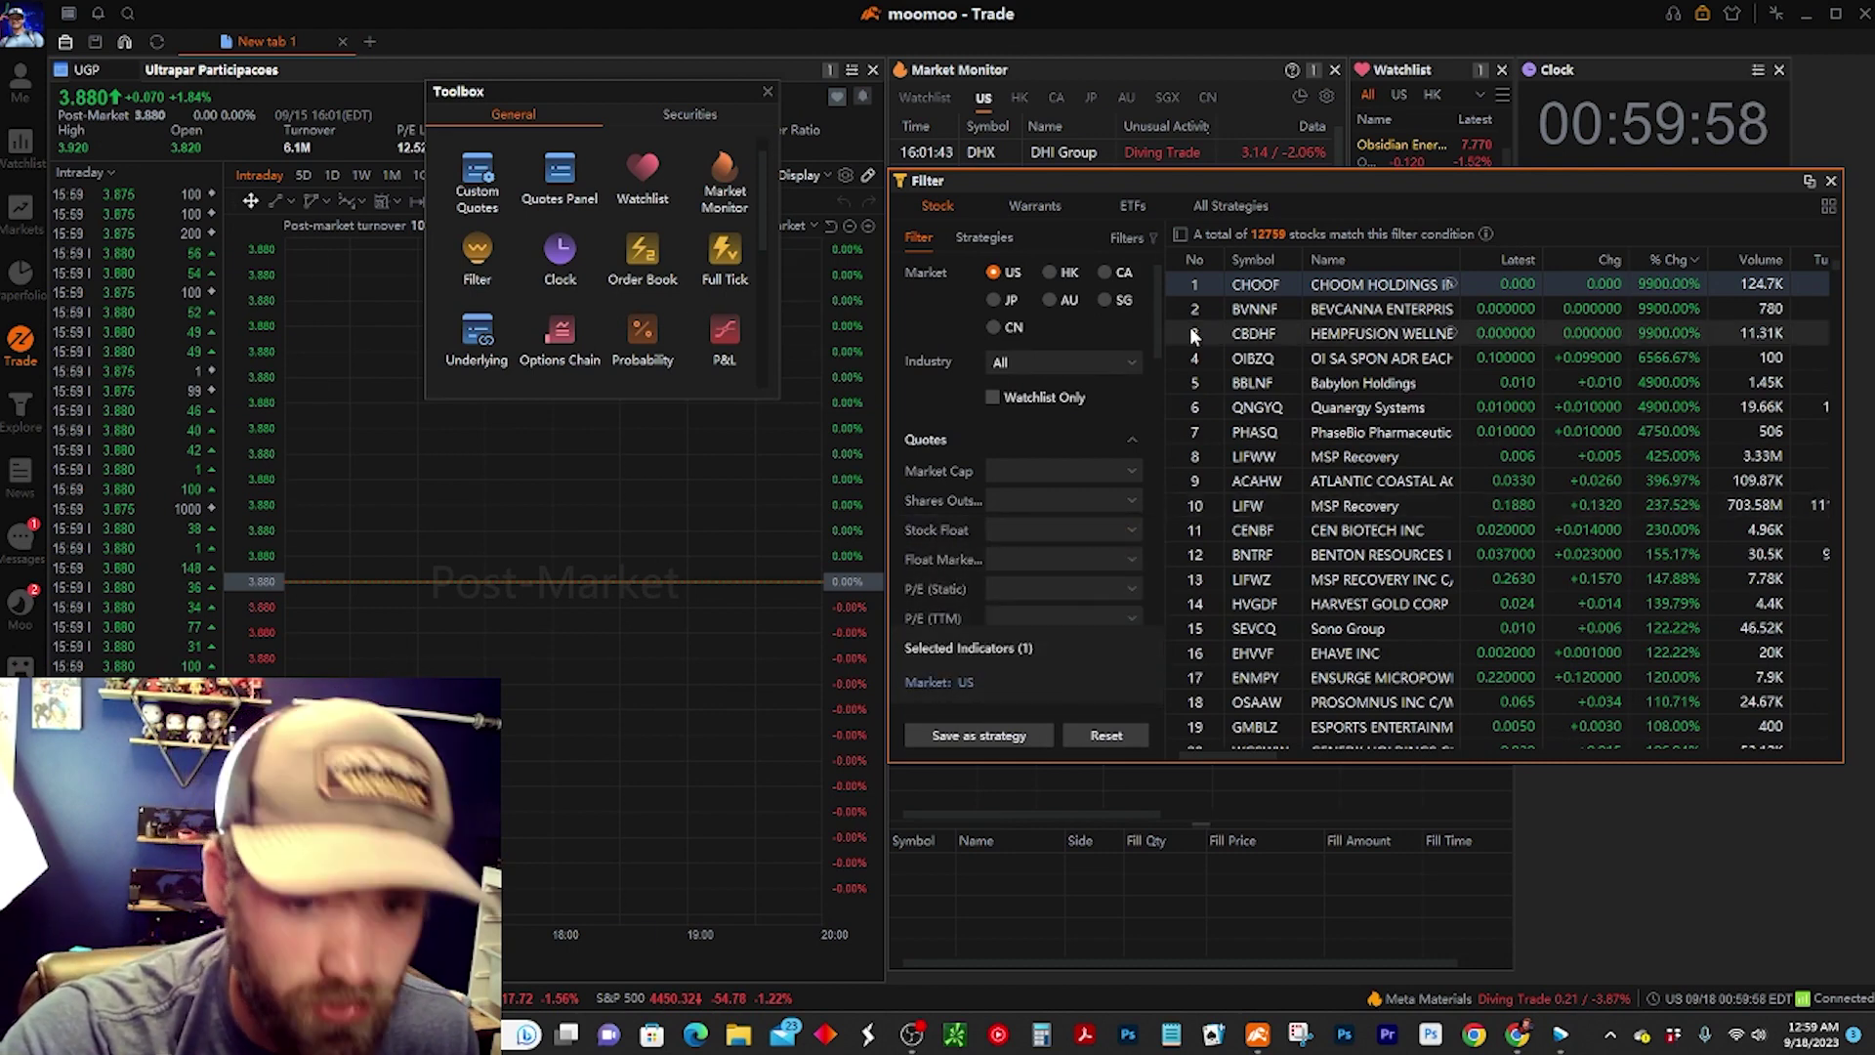
pyautogui.scroll(-1, 952, 451)
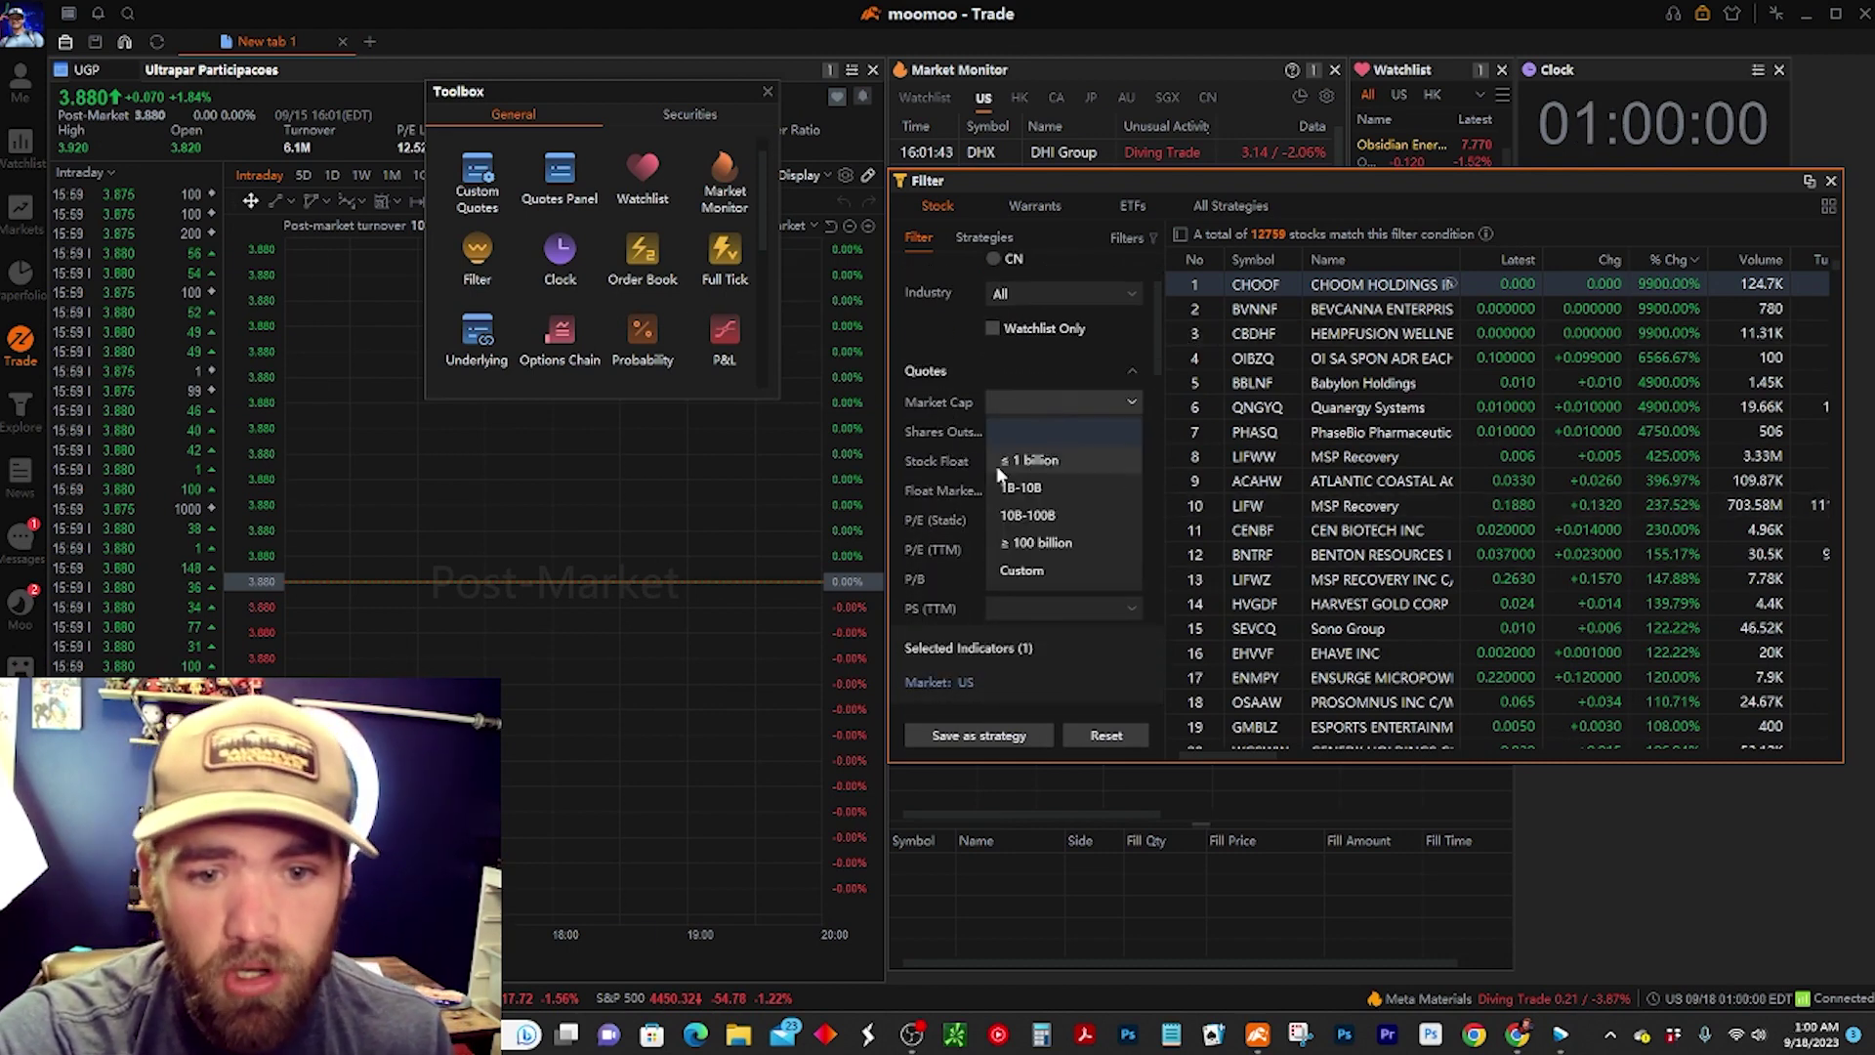
pyautogui.scroll(-5, 985, 576)
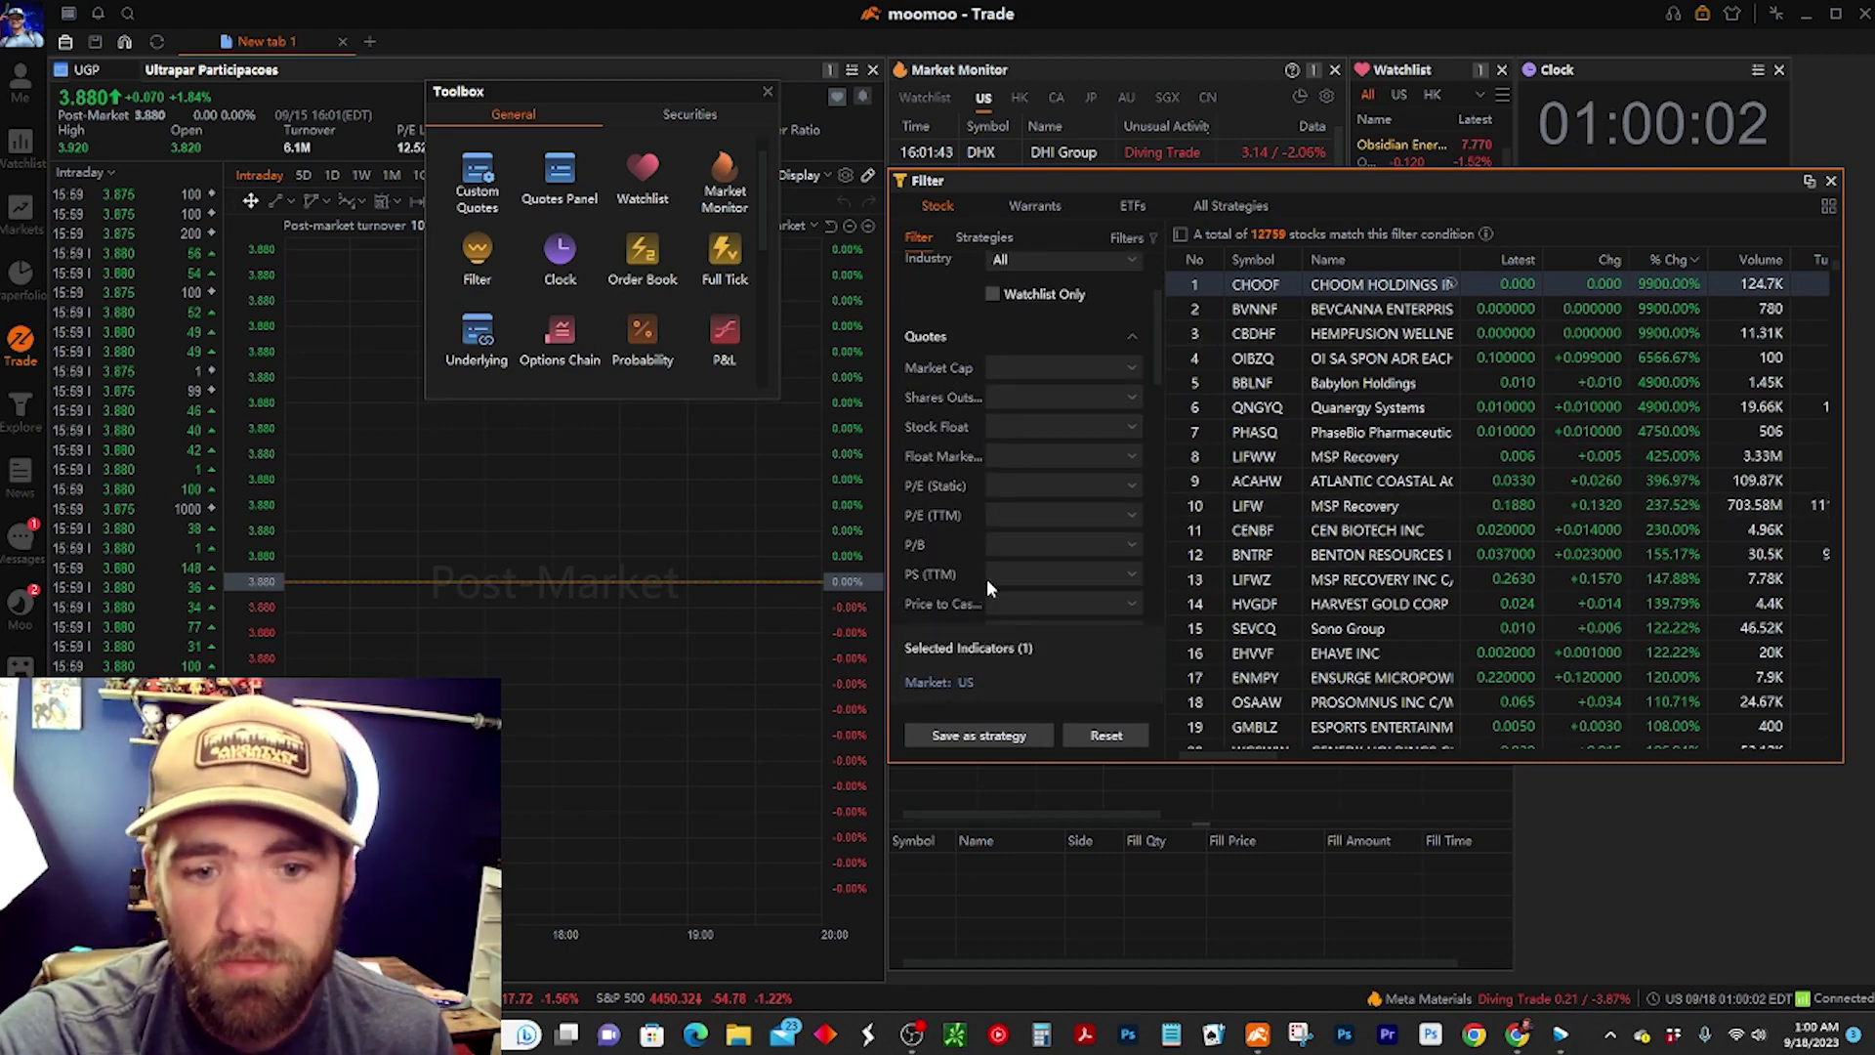
pyautogui.scroll(-2, 997, 564)
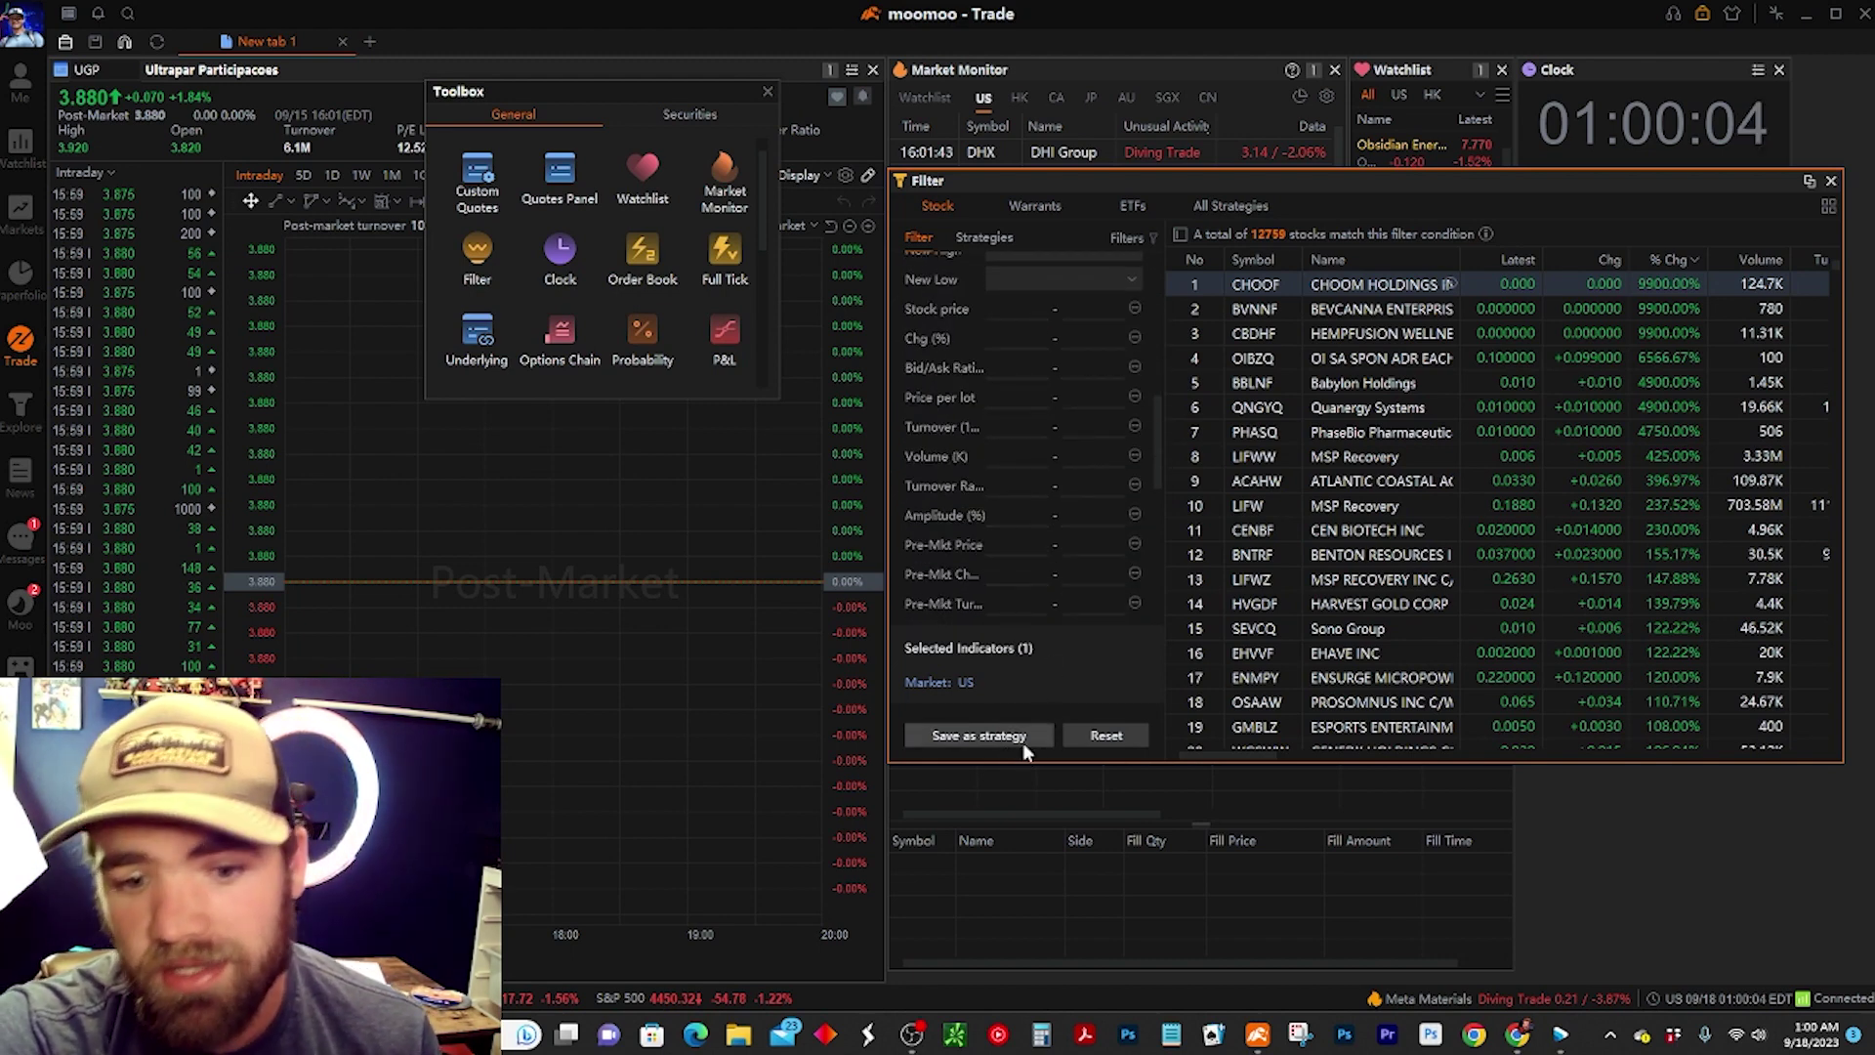
# Check the filter window's group link settings, then close and reposition the order panels.
pyautogui.click(1808, 182)
pyautogui.click(1709, 183)
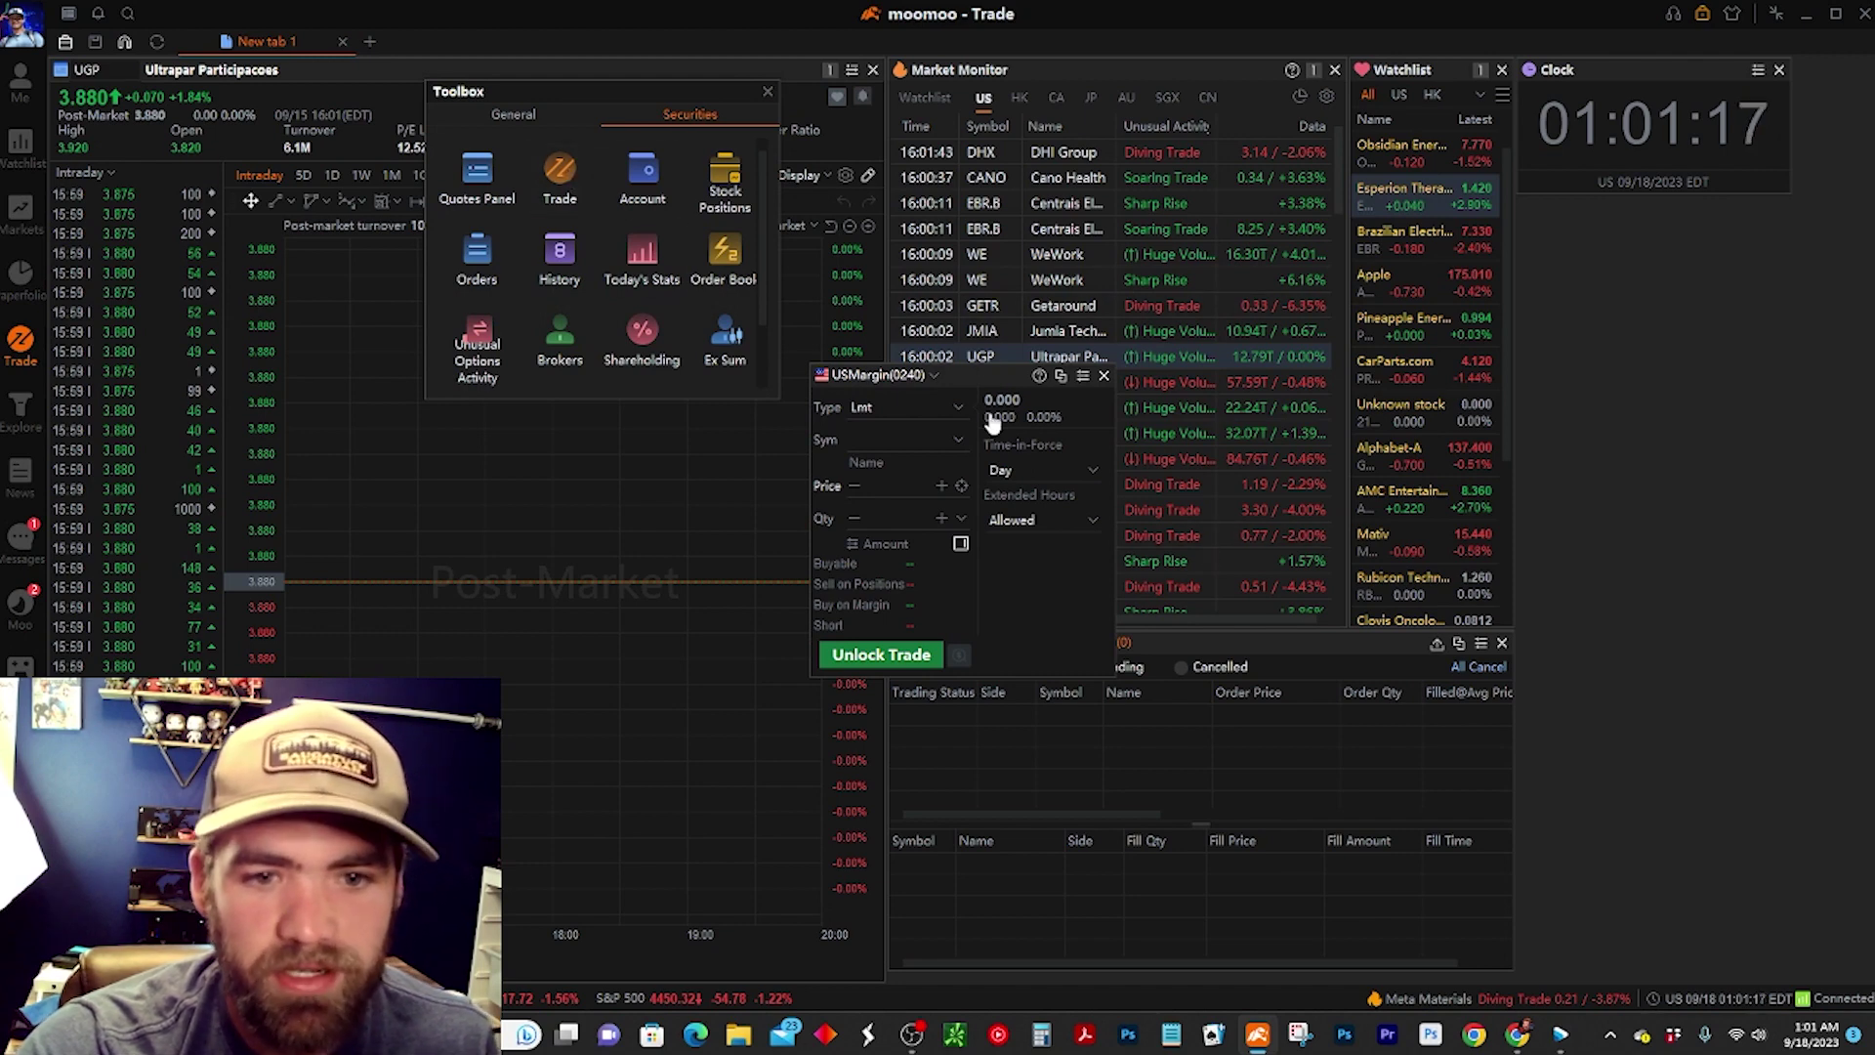
pyautogui.click(1105, 377)
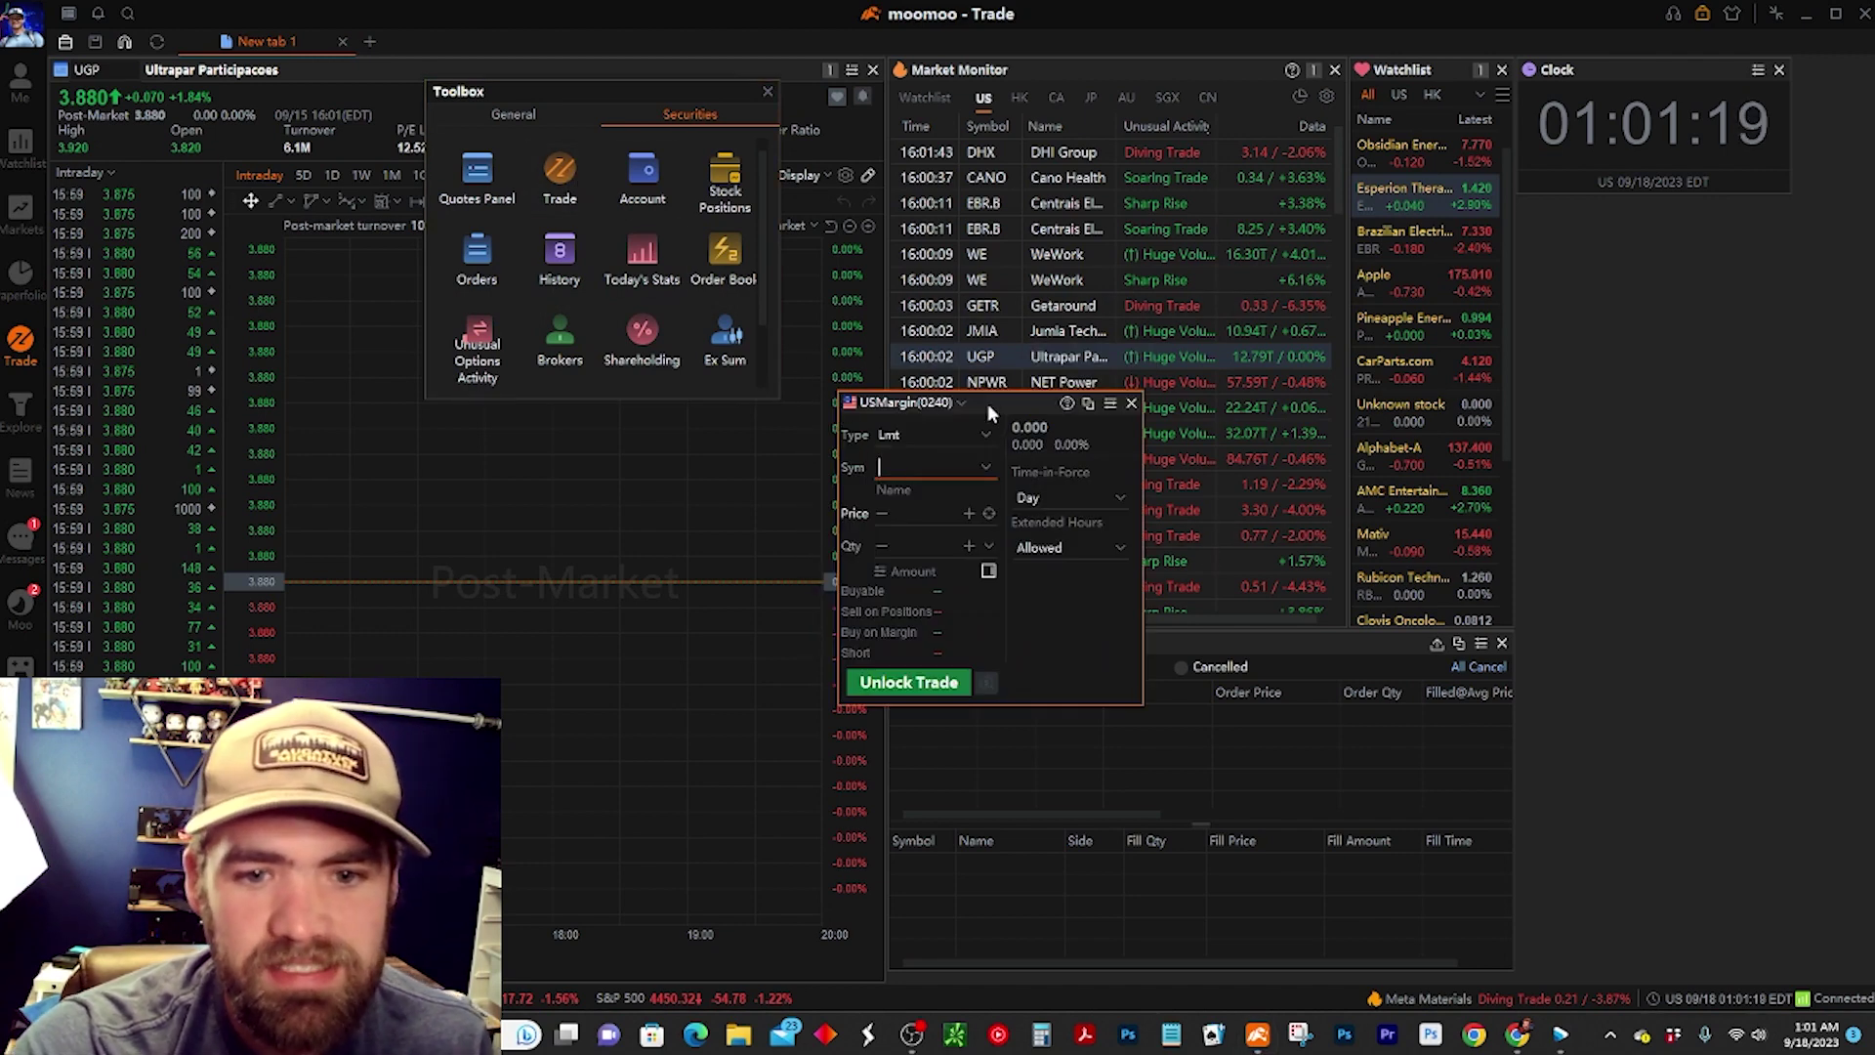
pyautogui.moveTo(991, 402); pyautogui.dragTo(949, 299)
# Load DHX on the margin account, dock its order panel lower right, and close the Toolbox.
pyautogui.moveTo(1037, 301)
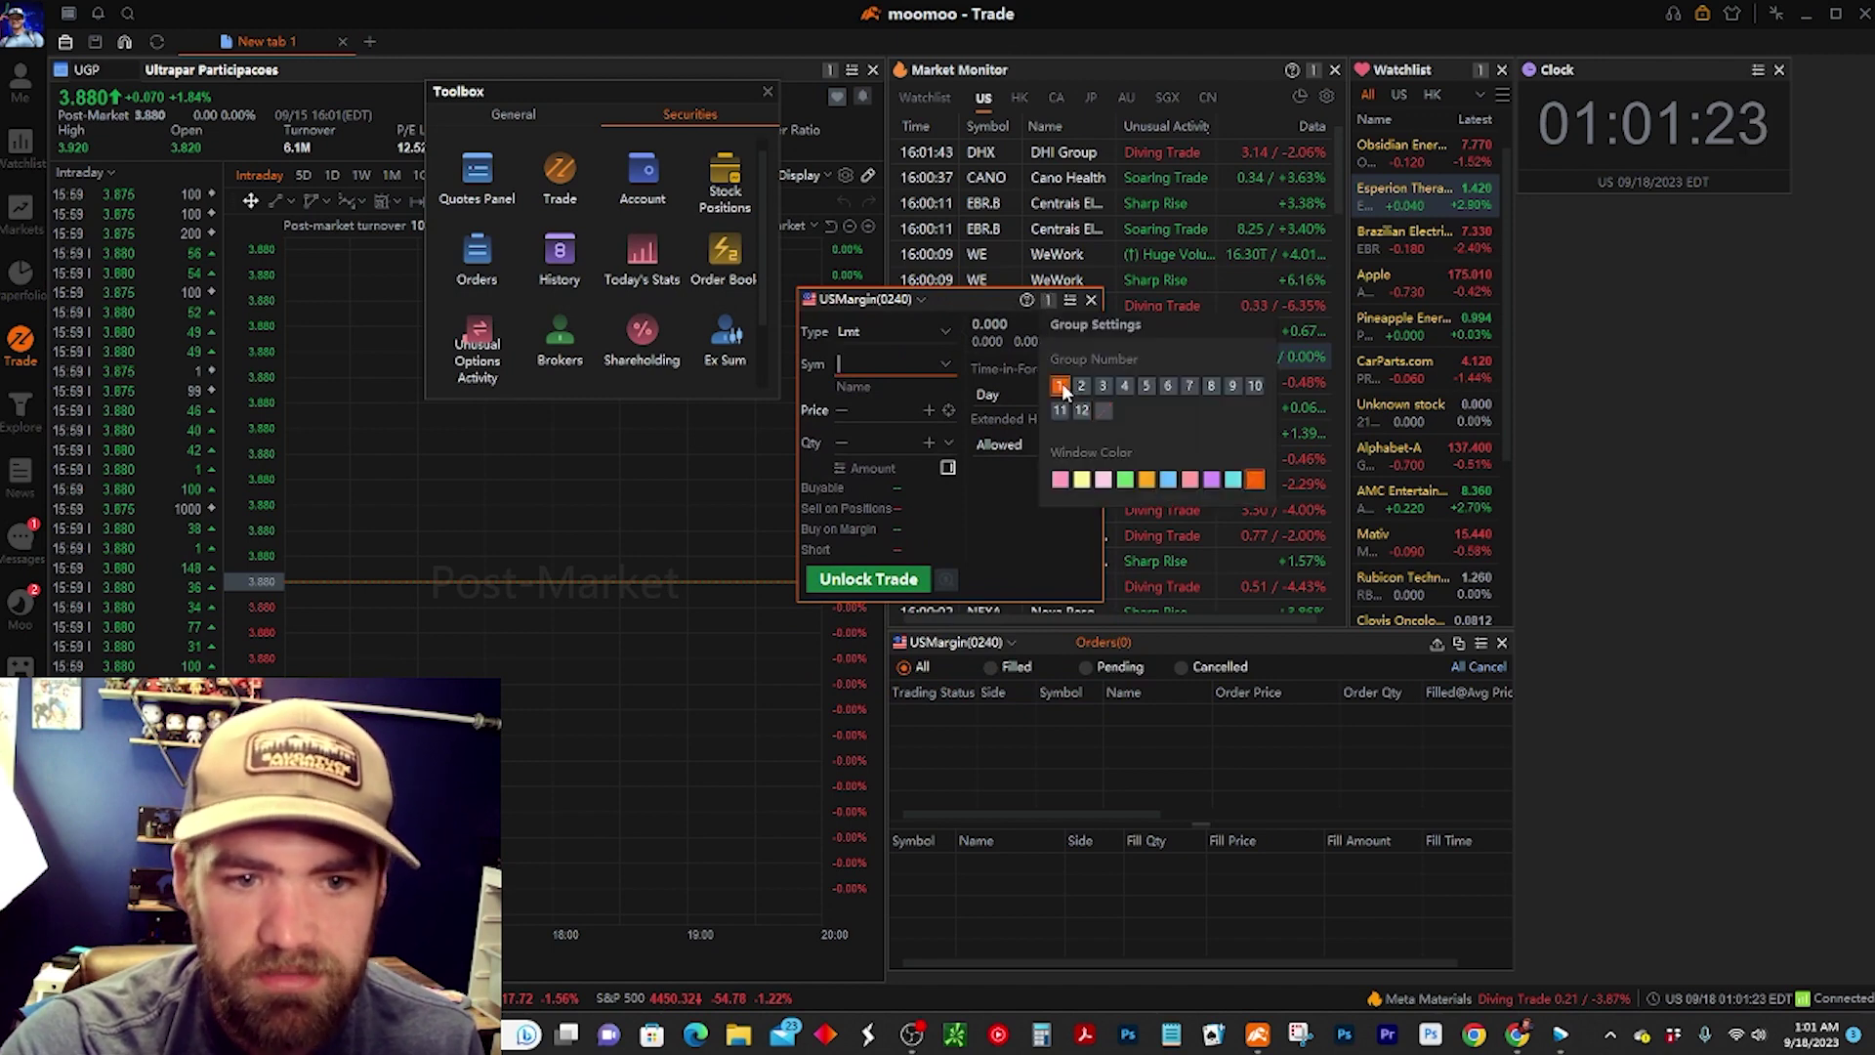
pyautogui.click(971, 159)
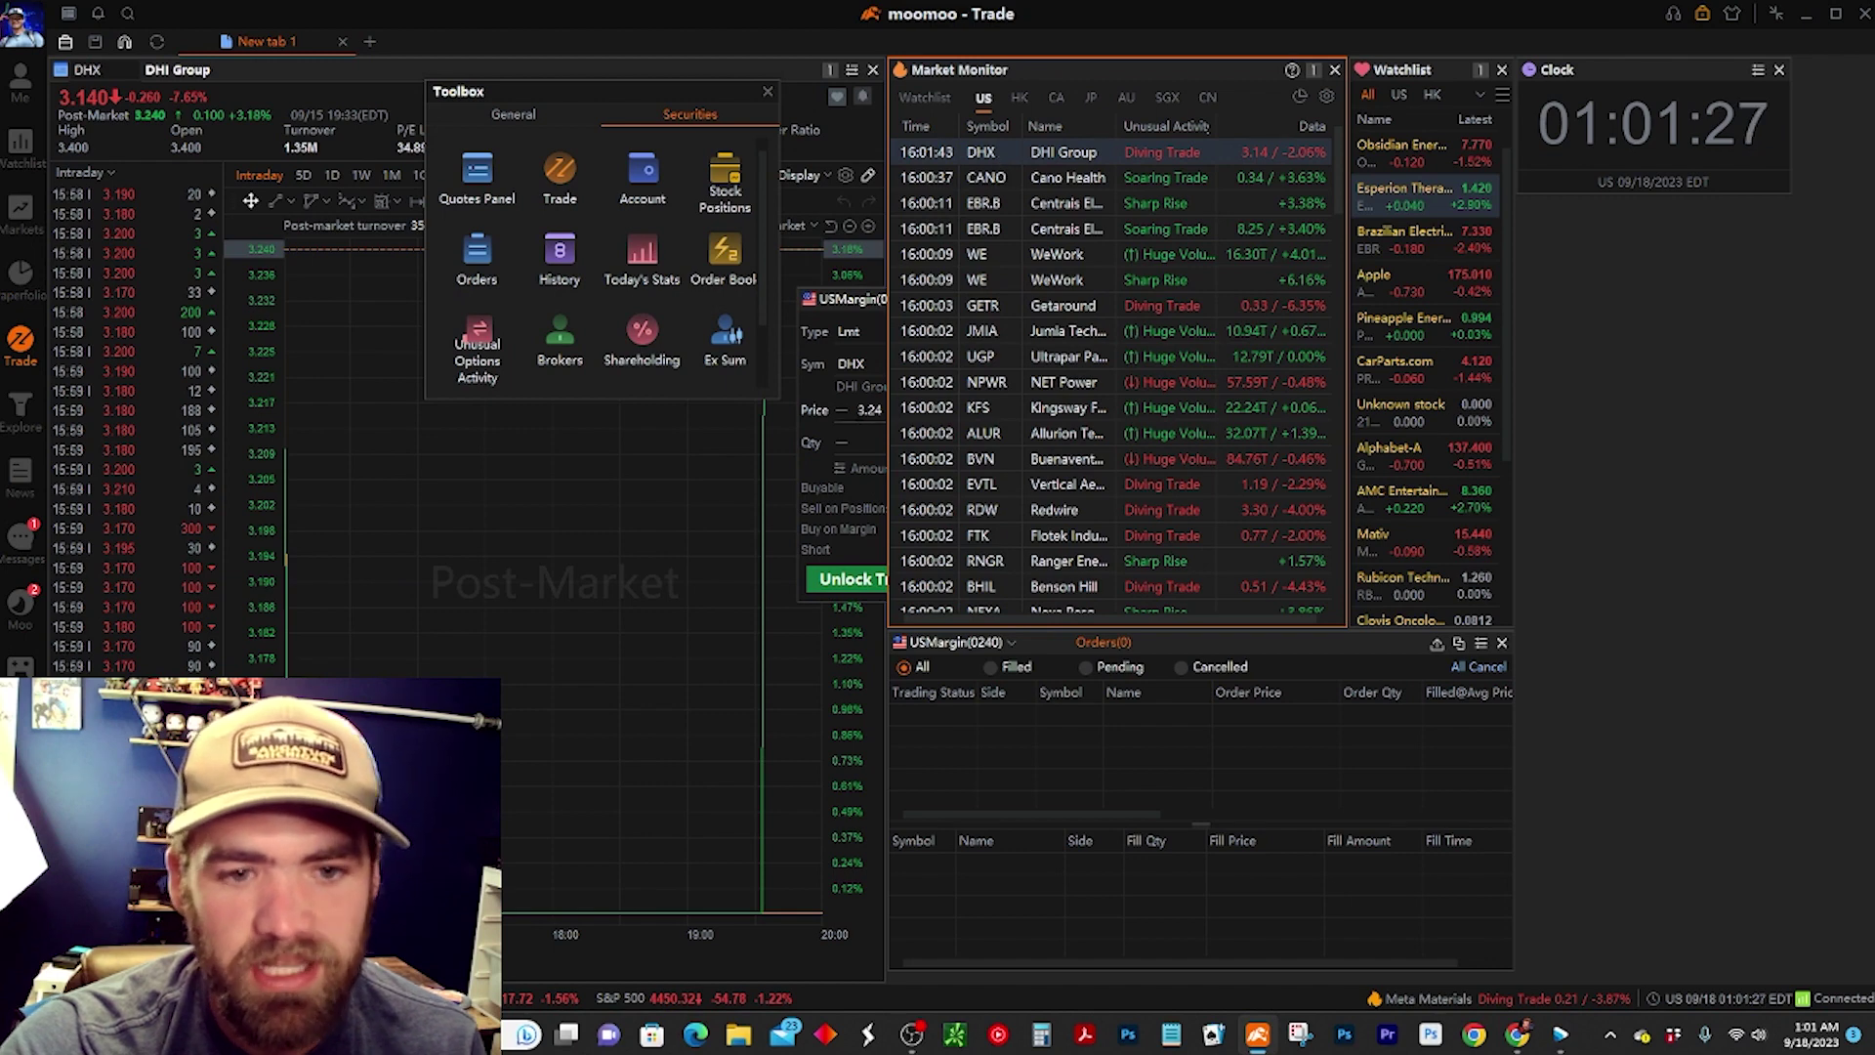
pyautogui.click(856, 310)
pyautogui.click(932, 522)
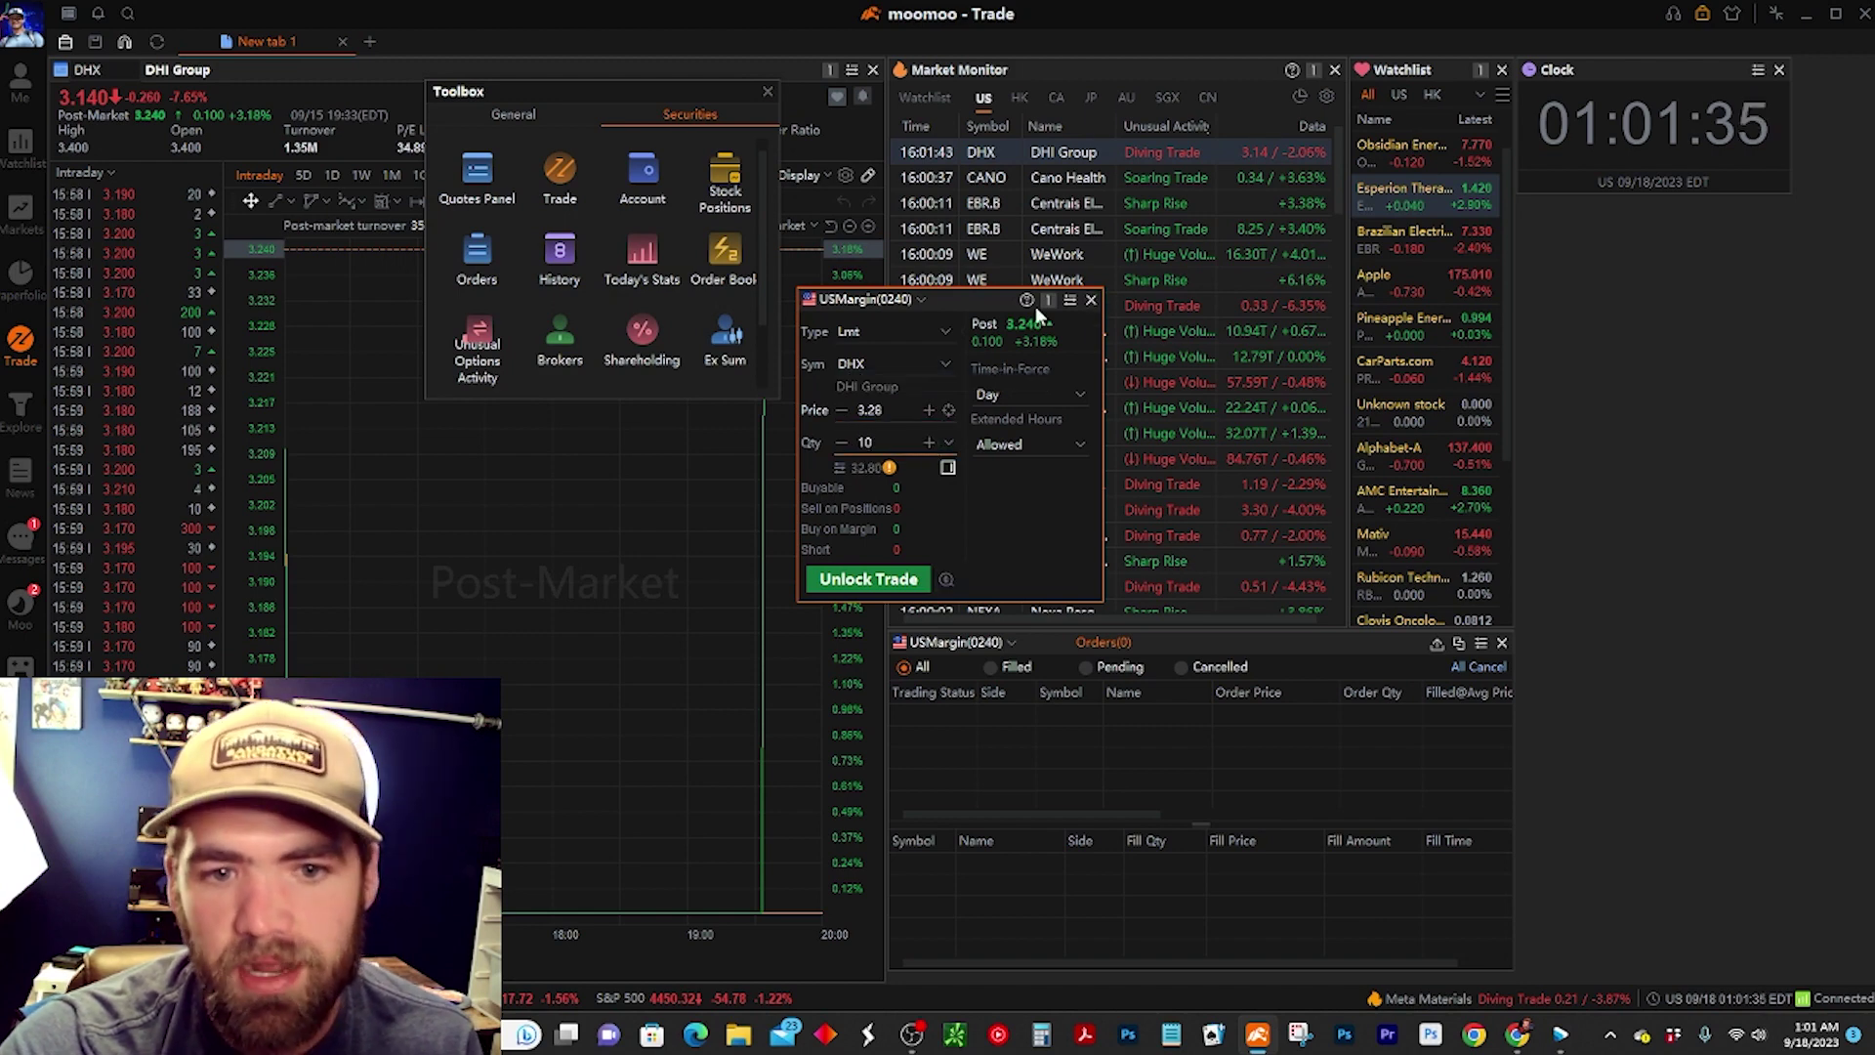
pyautogui.moveTo(932, 311); pyautogui.dragTo(1643, 646)
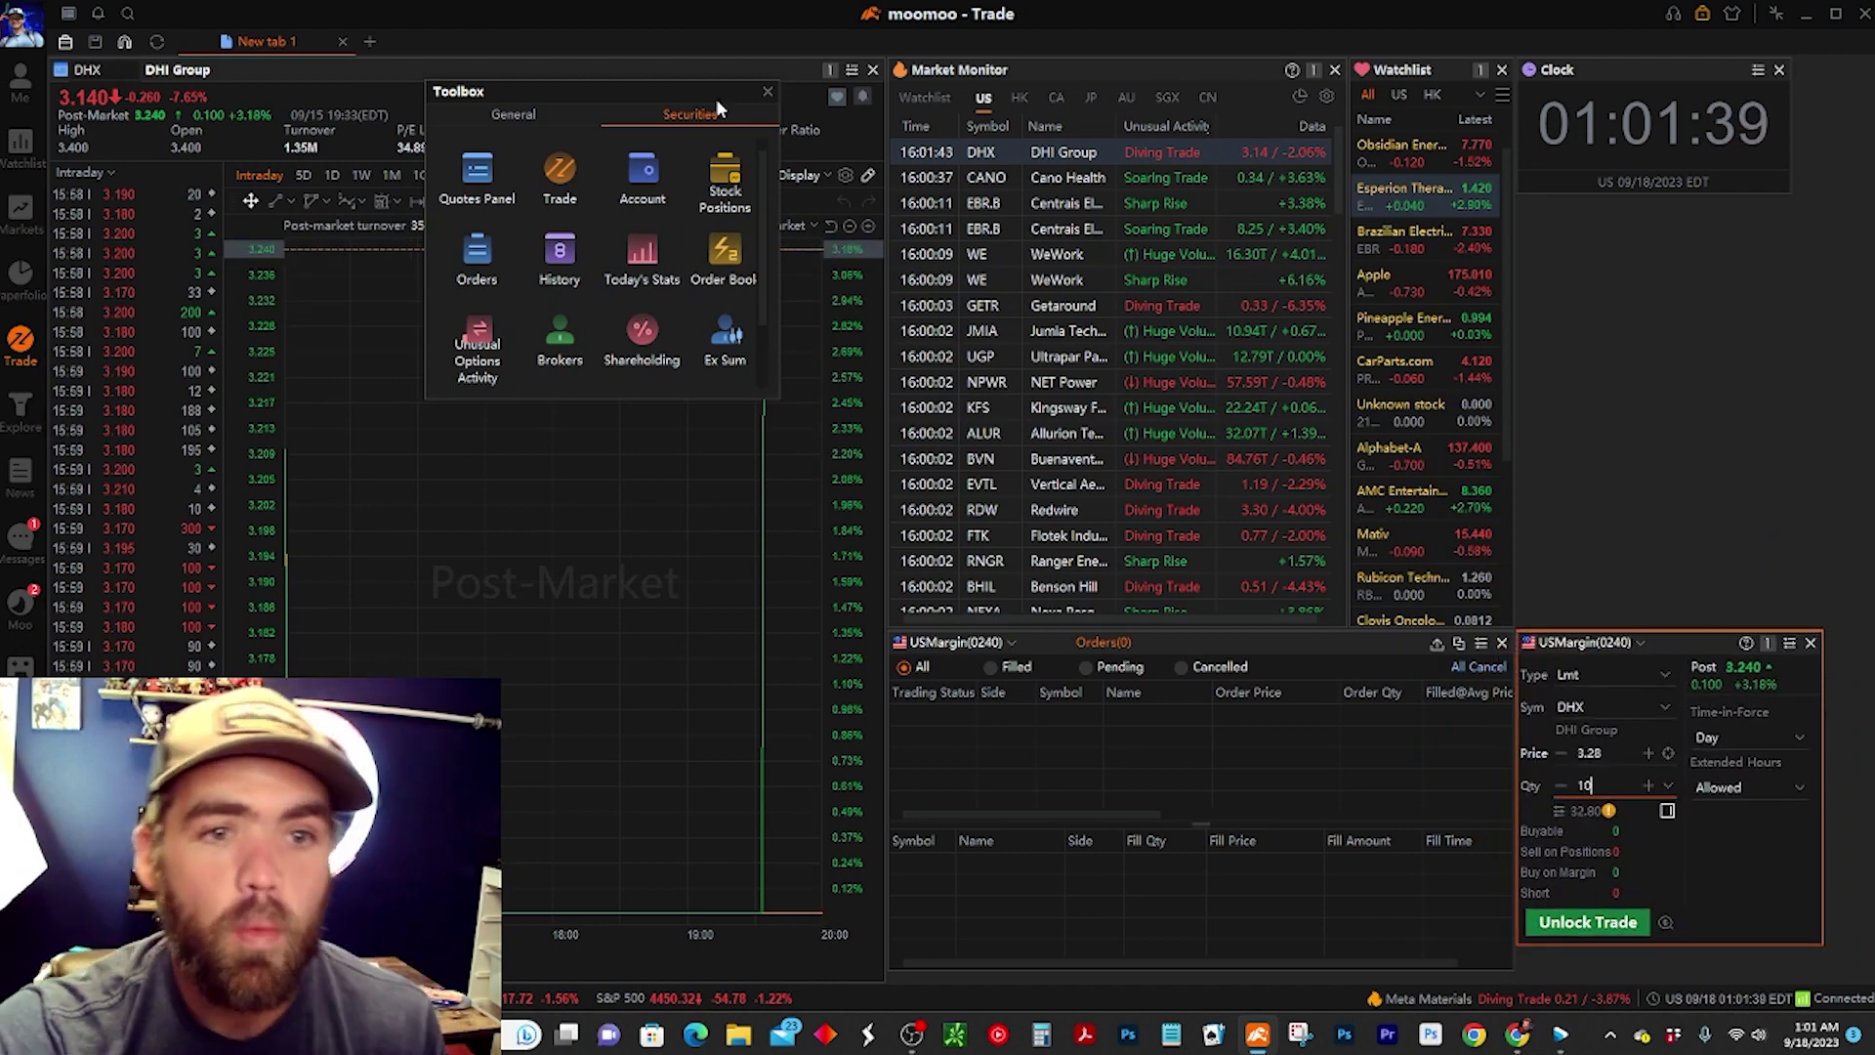
pyautogui.click(766, 92)
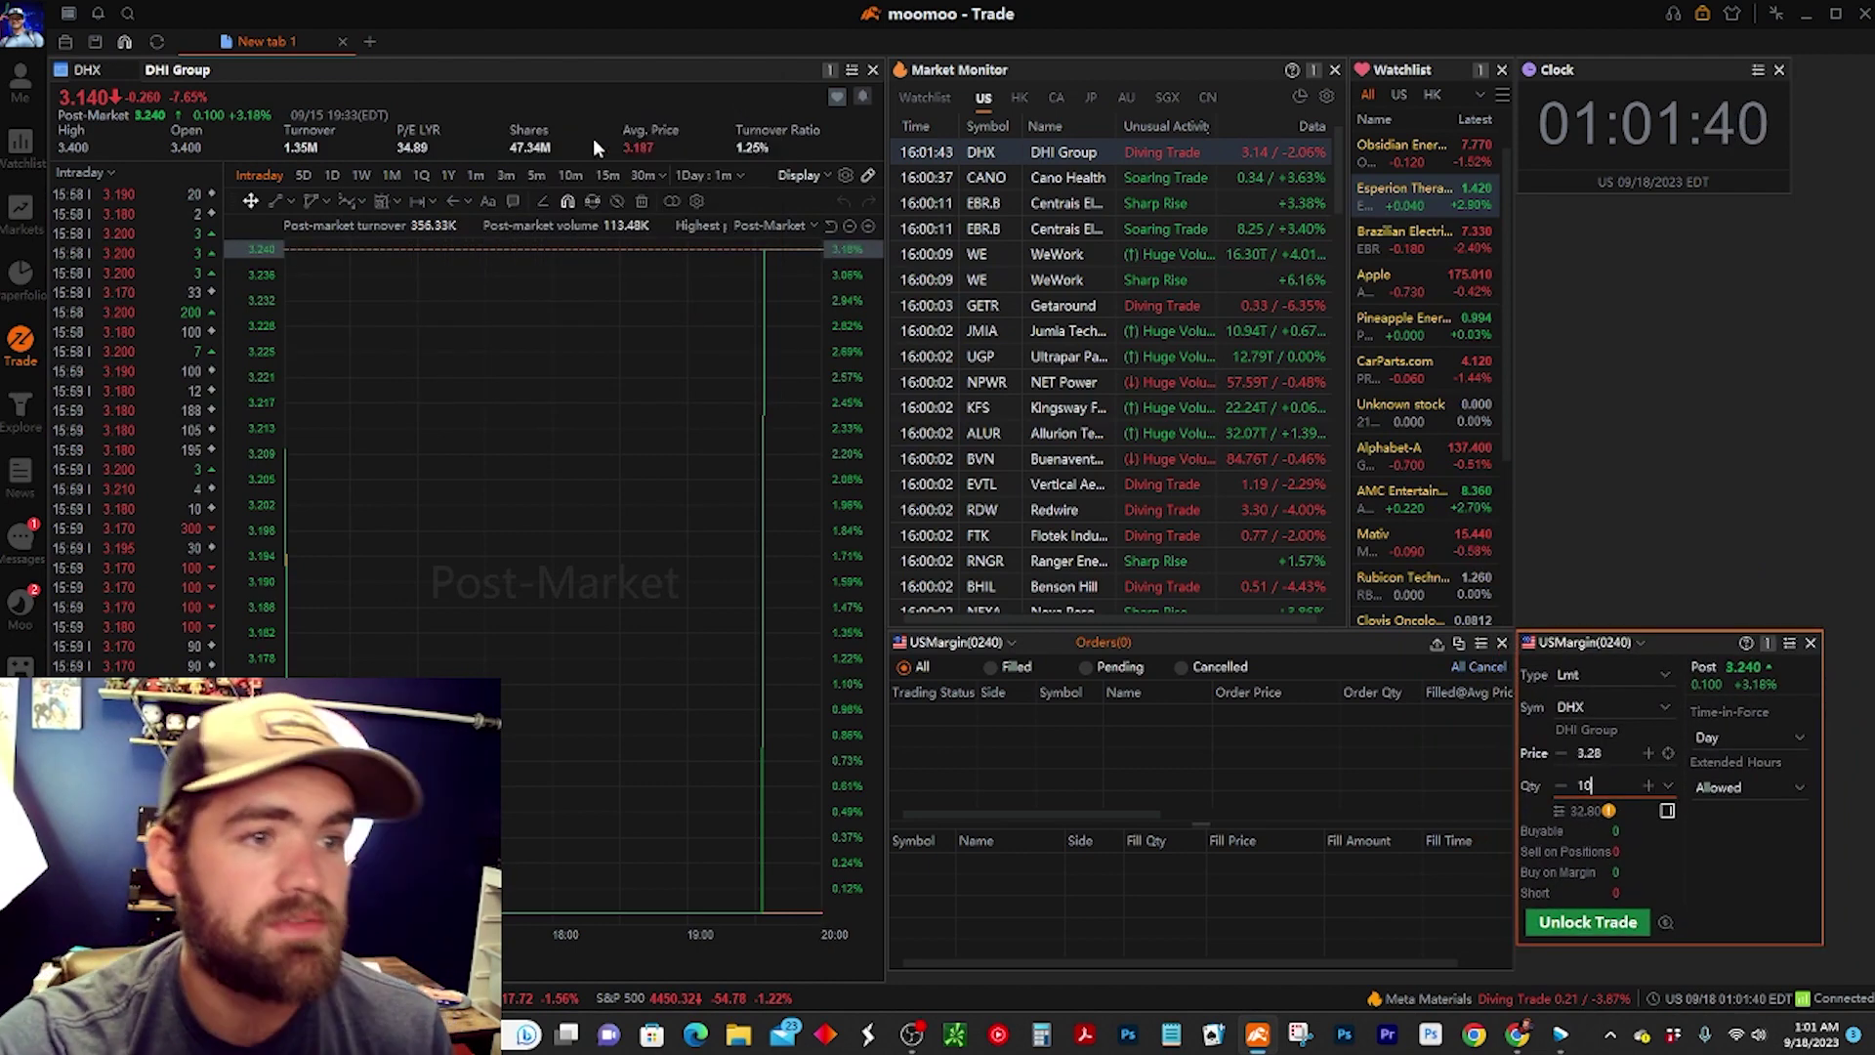
# Add two more layout tabs, return to New tab 1, and switch to Explore's US Hotspot view.
pyautogui.click(375, 43)
pyautogui.click(555, 43)
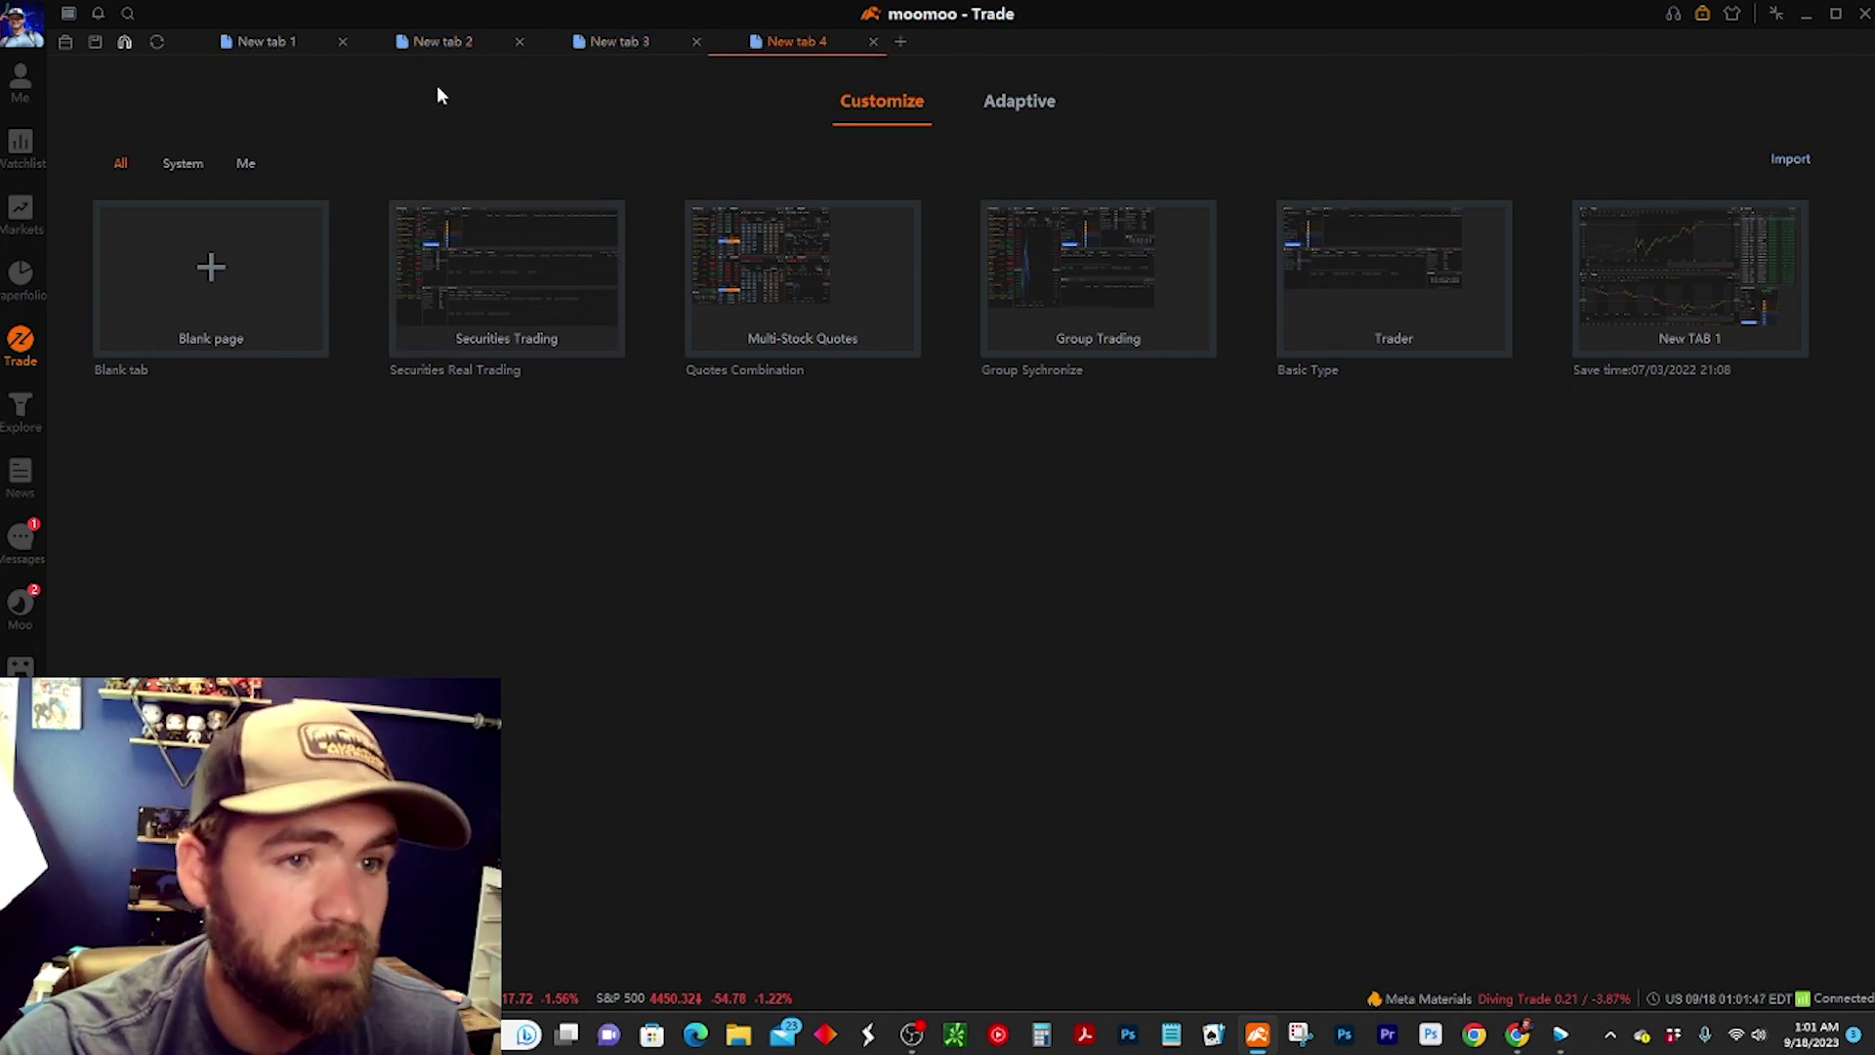
pyautogui.click(264, 42)
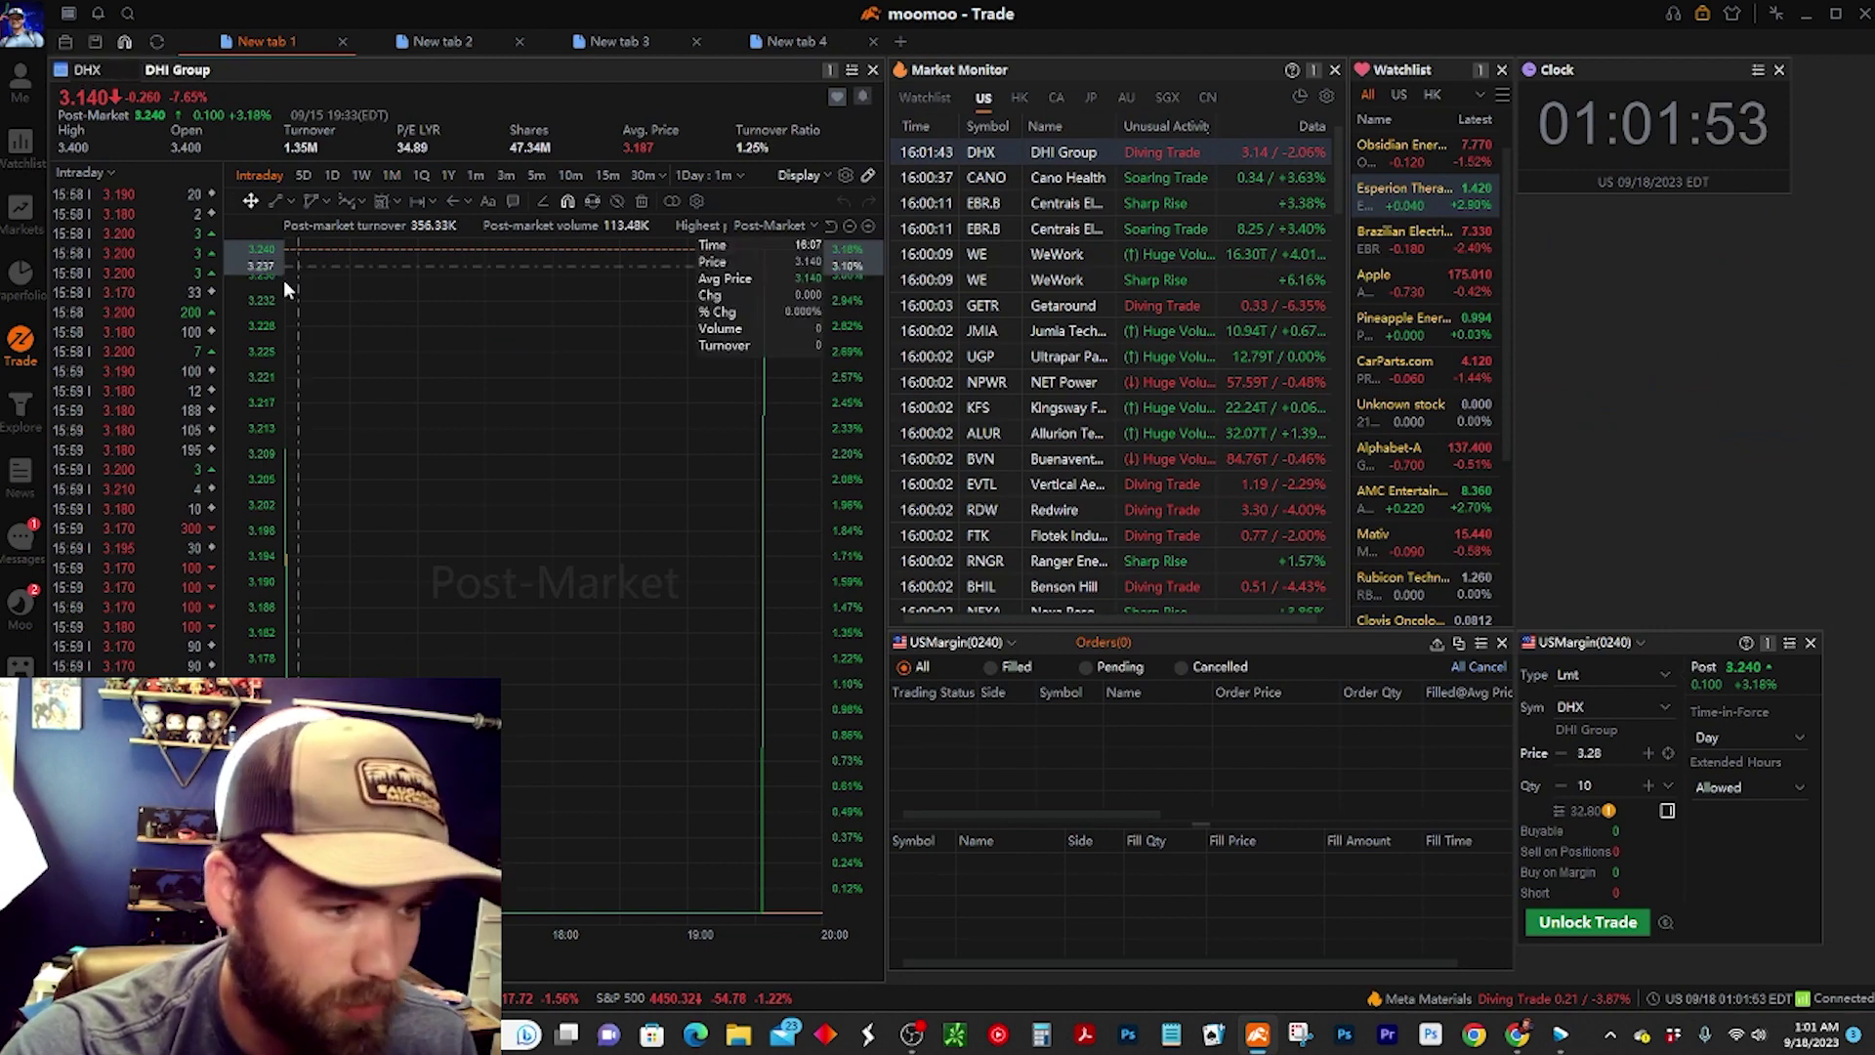
pyautogui.click(21, 408)
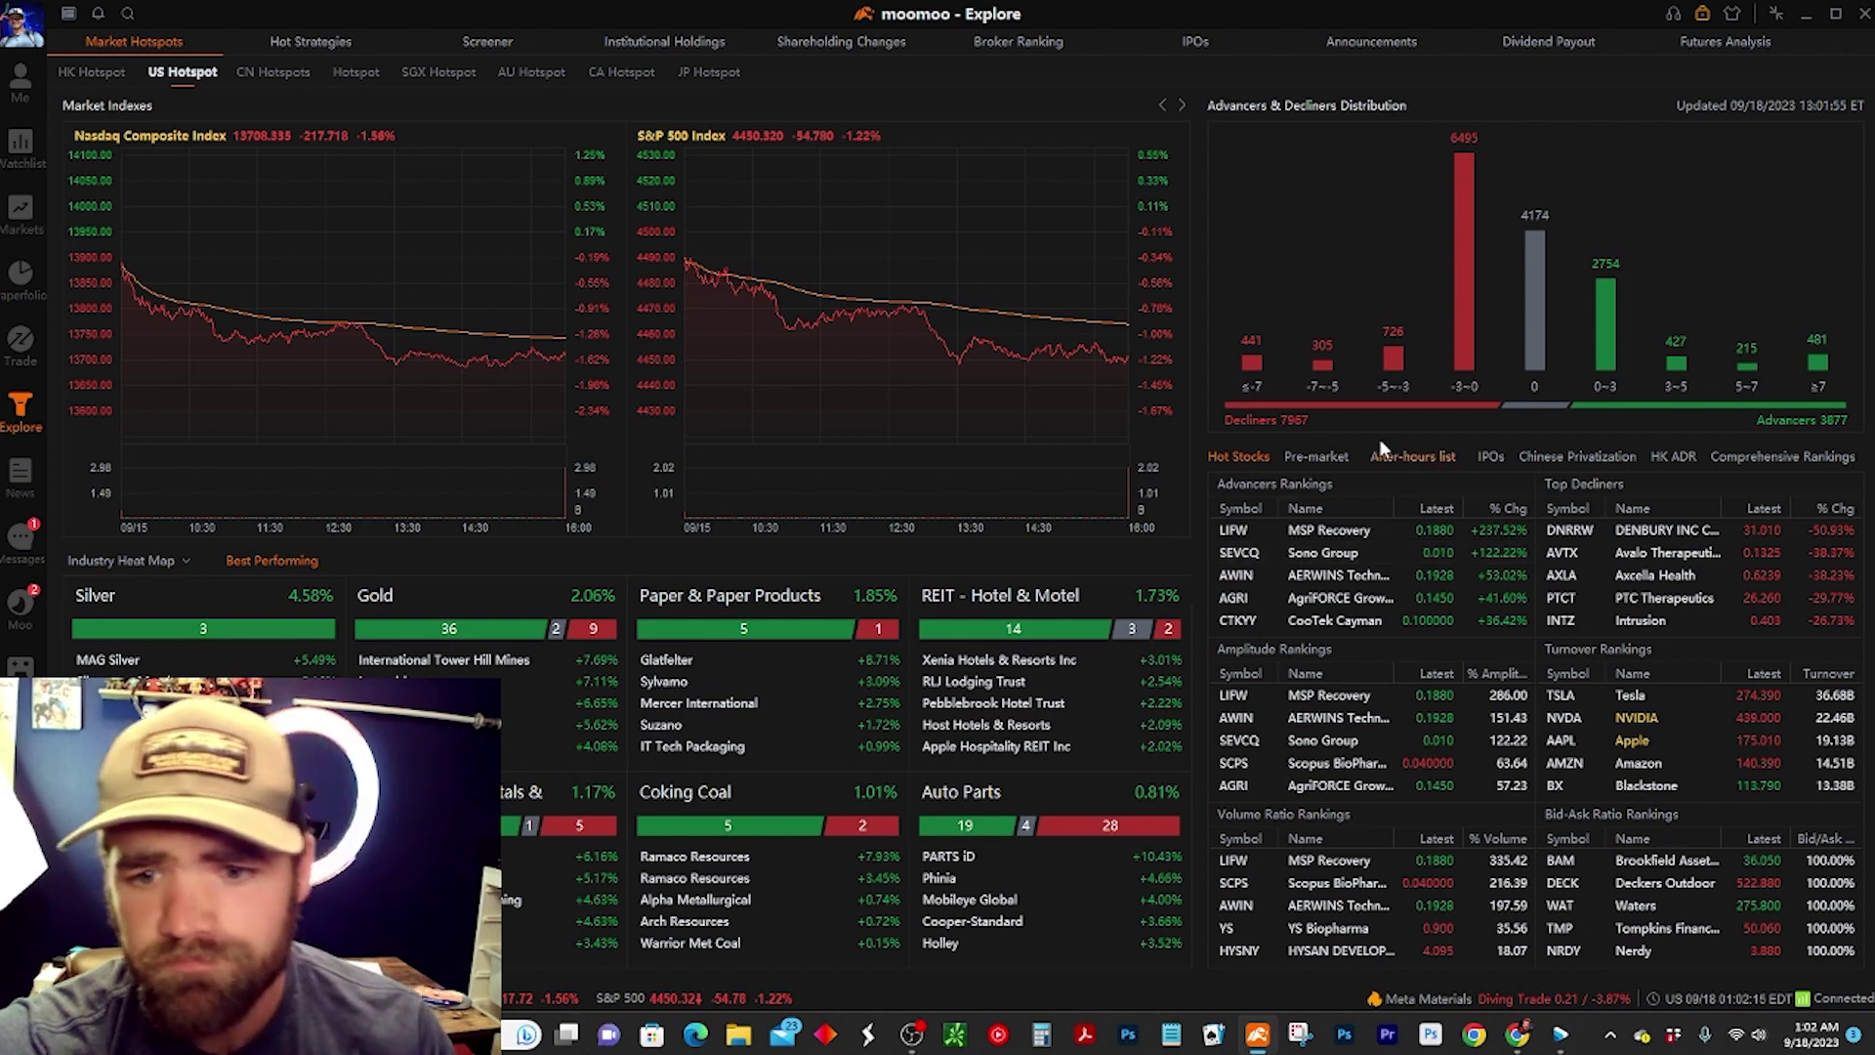
# Browse the Pre-market, IPO and Hot Stocks rankings, then open Hot Strategies on Double Bottom.
pyautogui.click(1328, 453)
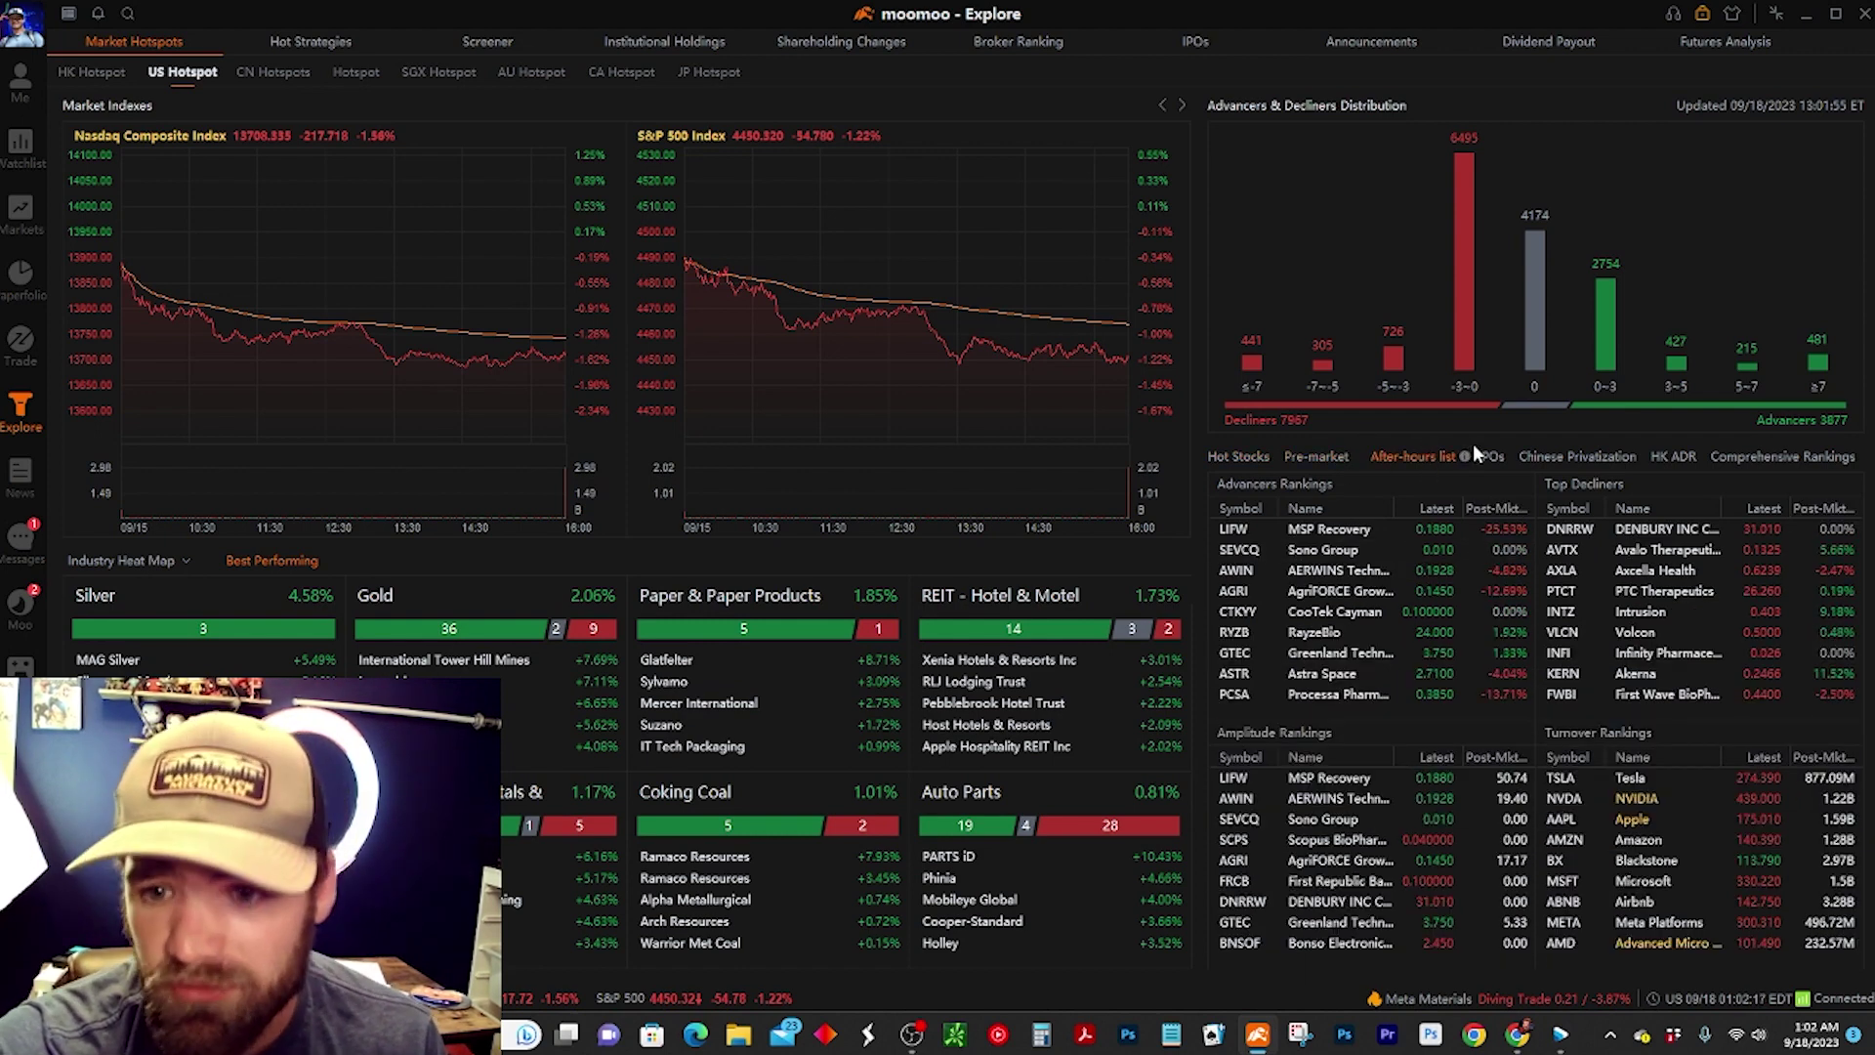
pyautogui.click(1494, 455)
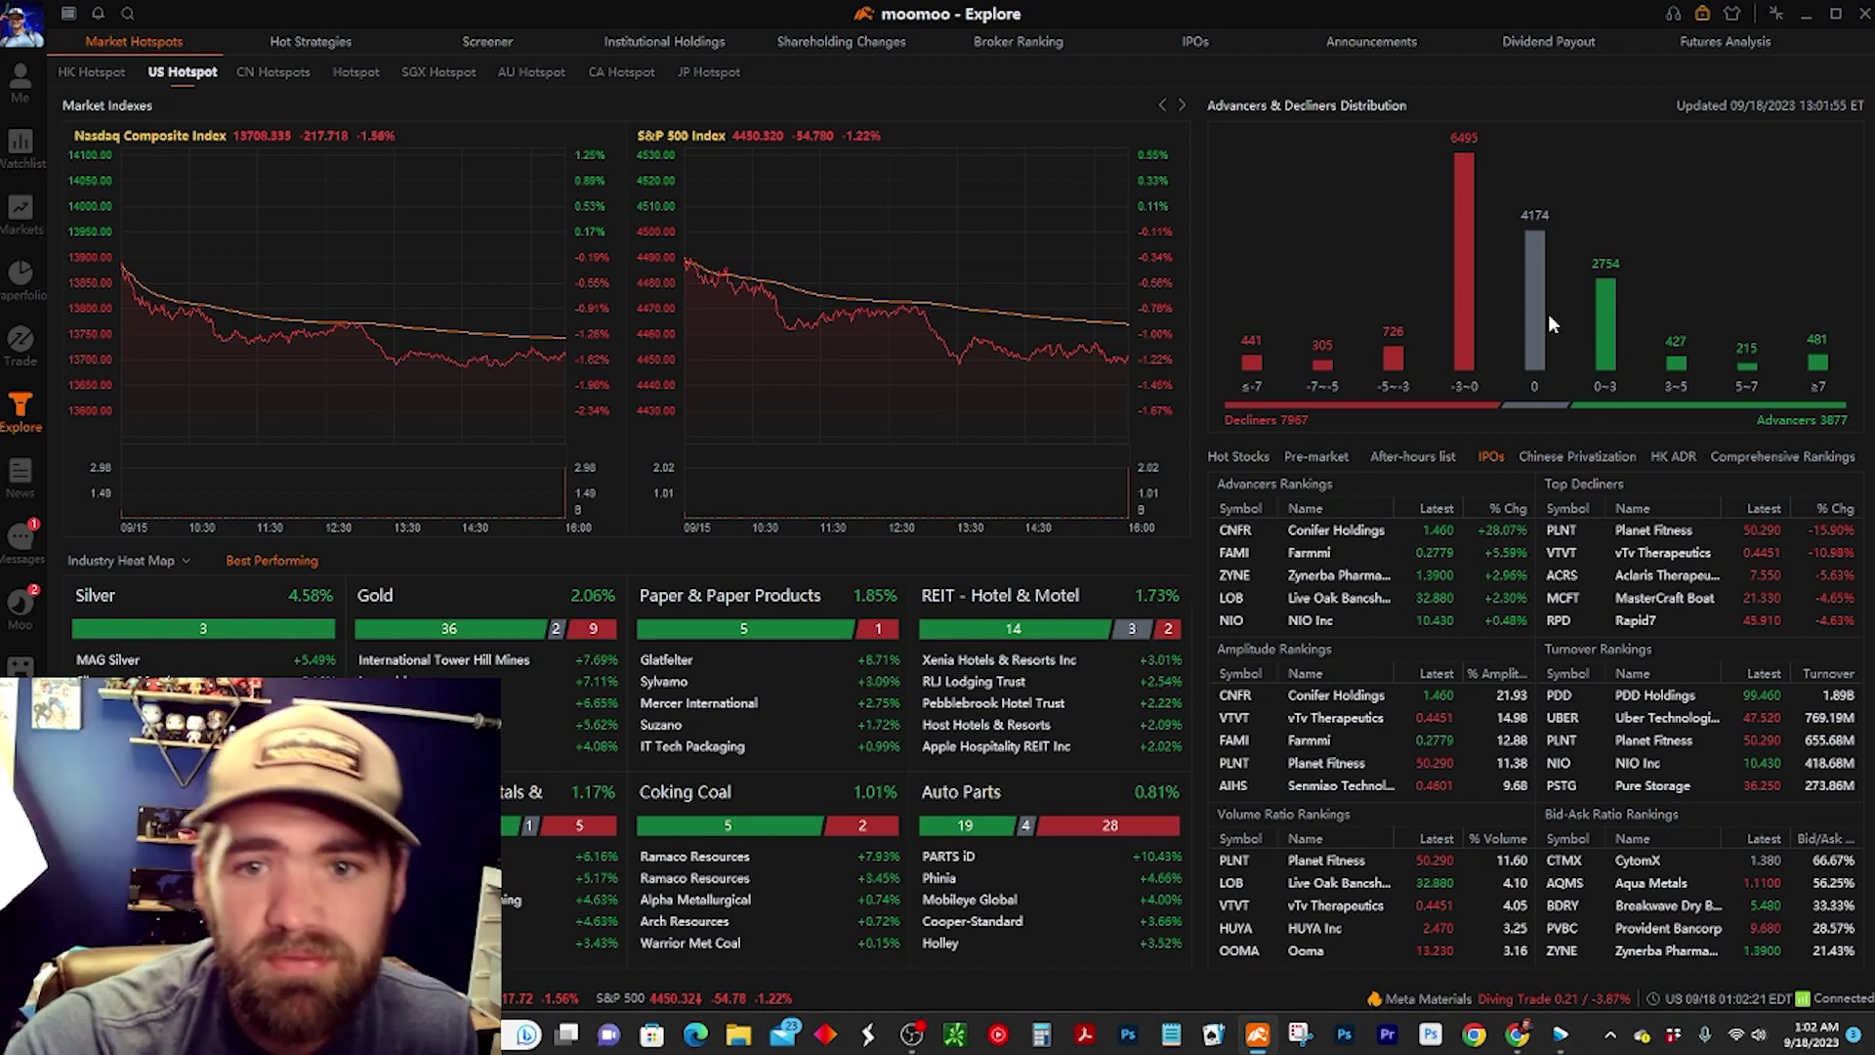
pyautogui.click(1250, 466)
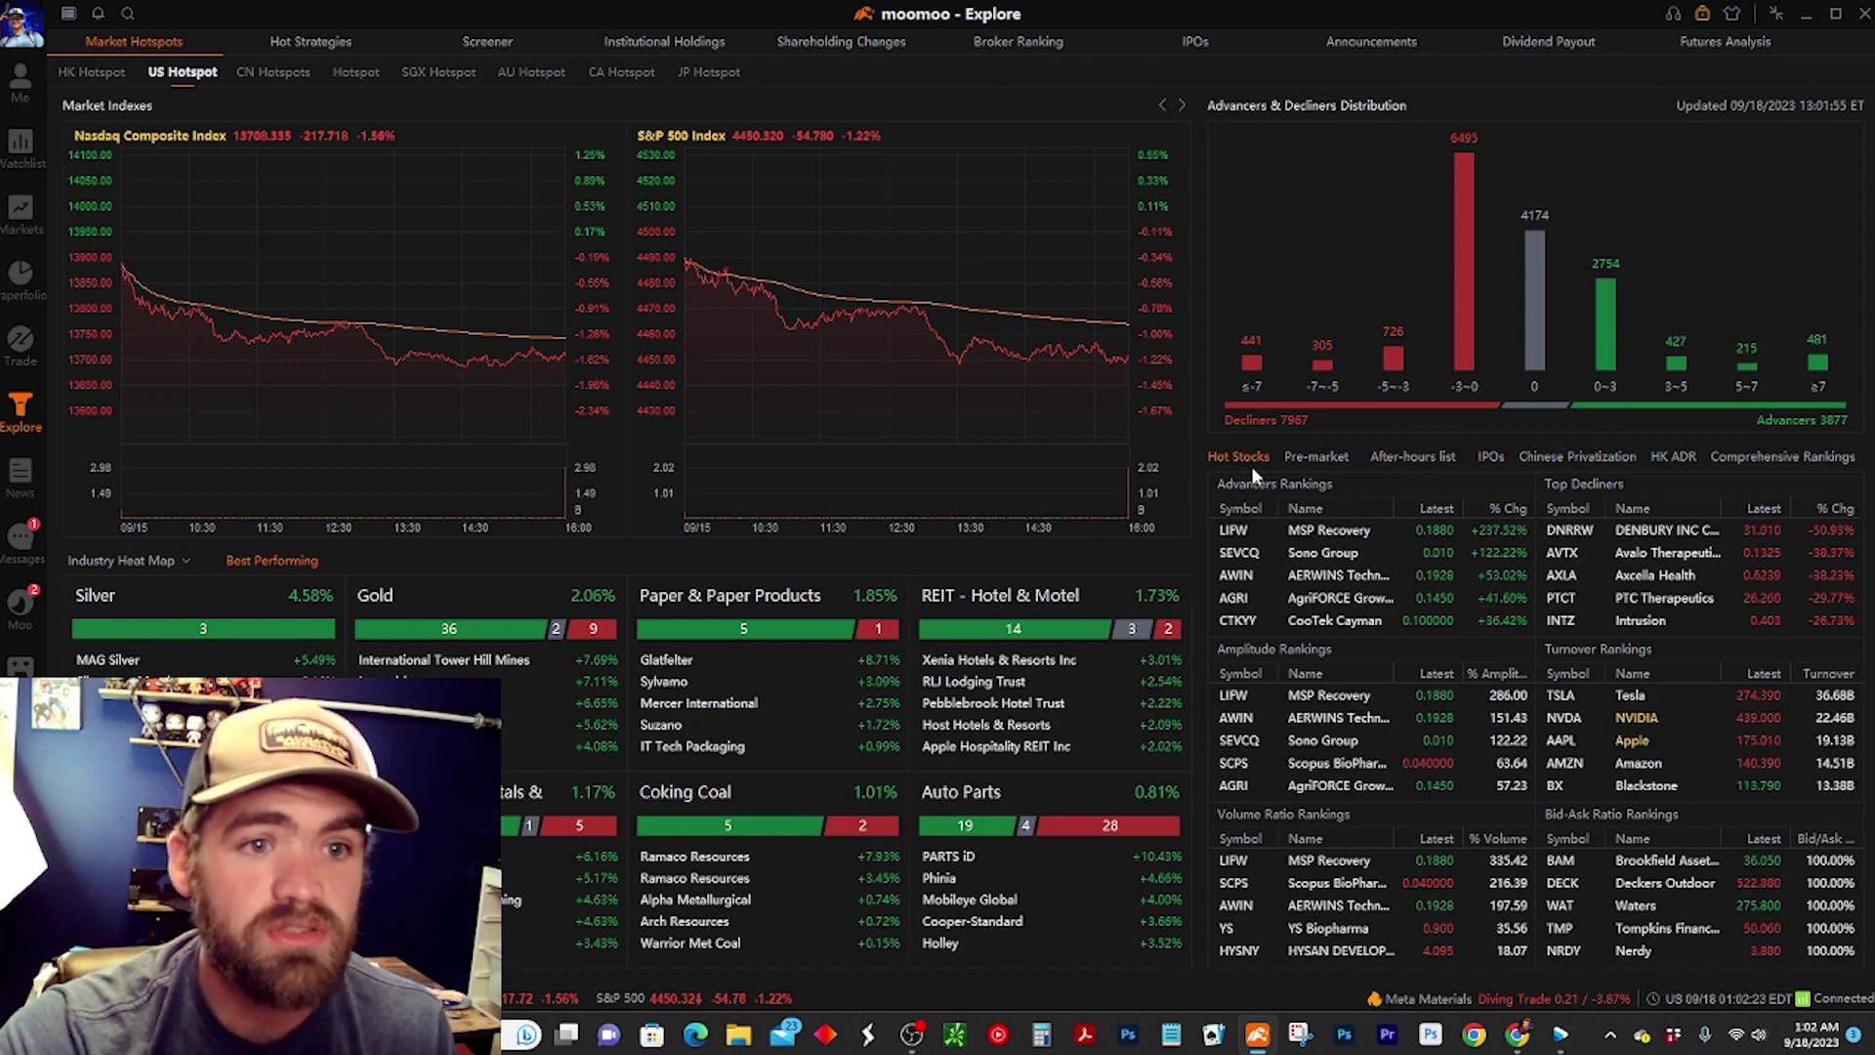
pyautogui.click(288, 42)
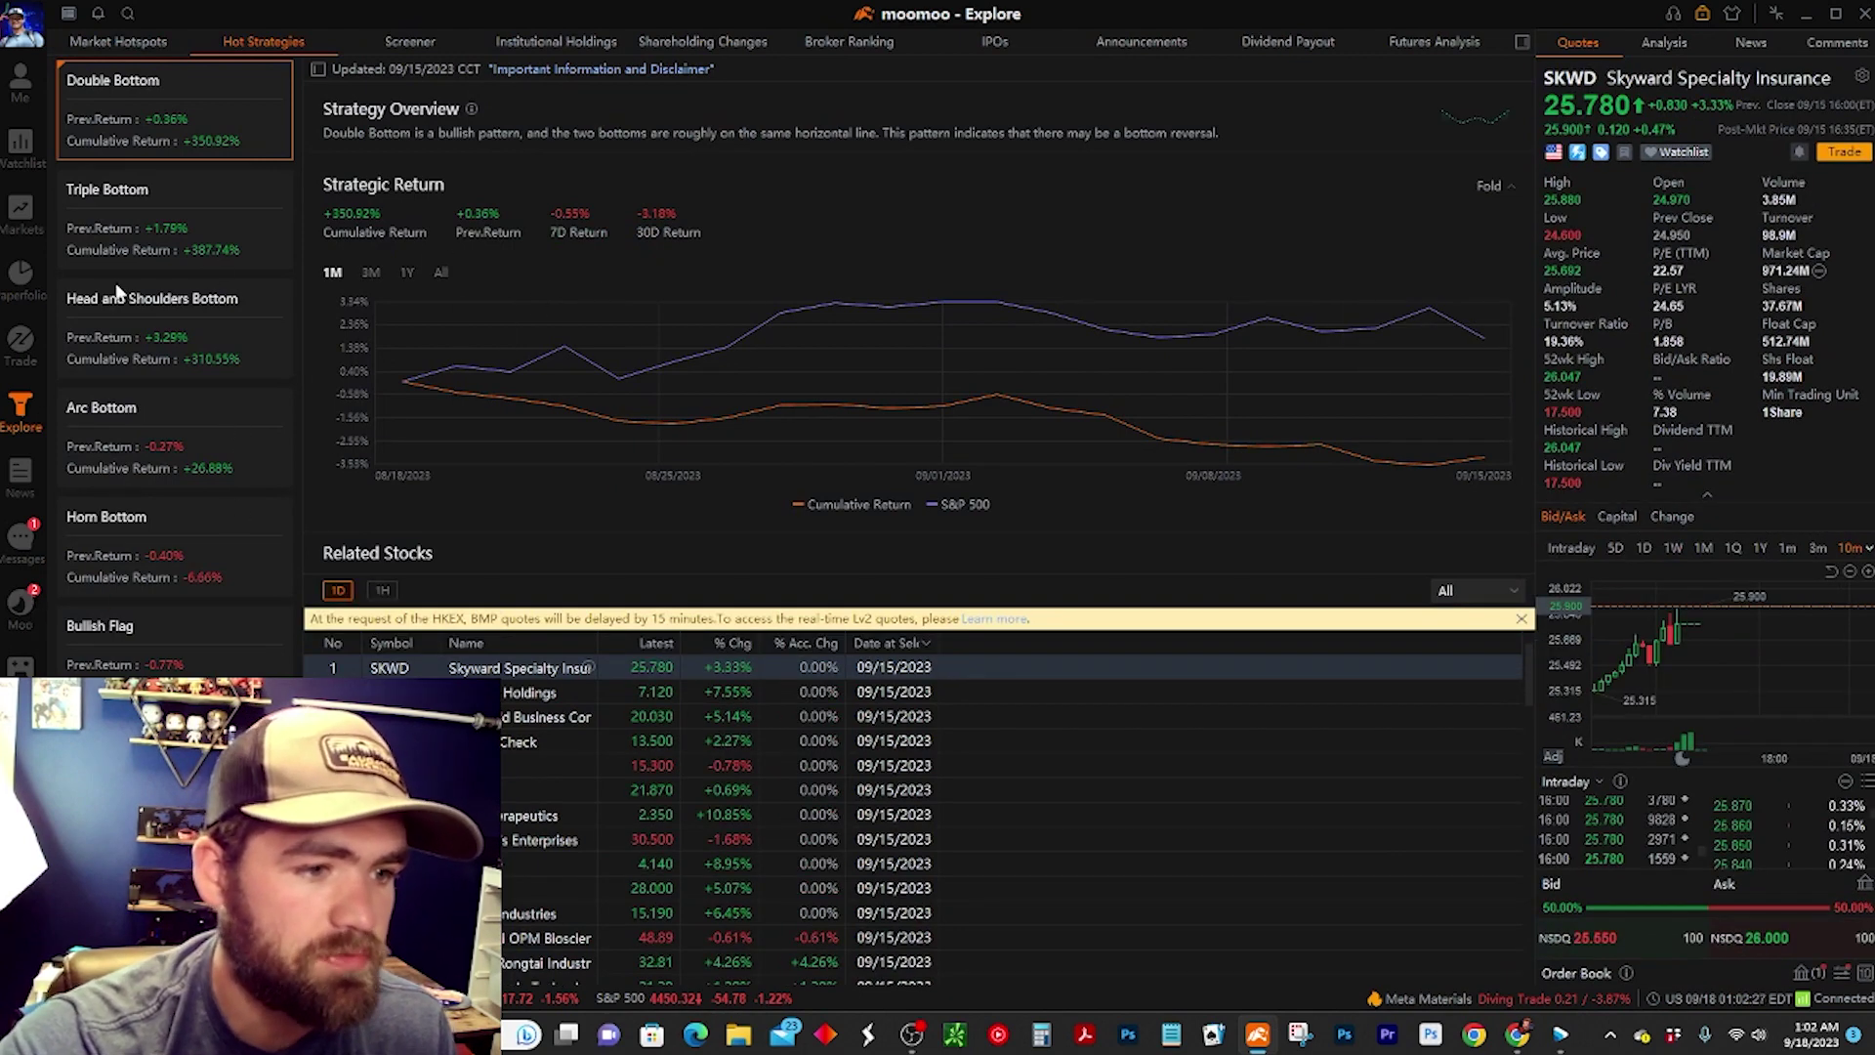
# View the Triple Bottom and Head and Shoulders Bottom strategies, then open the 220-stock Screener.
pyautogui.click(138, 193)
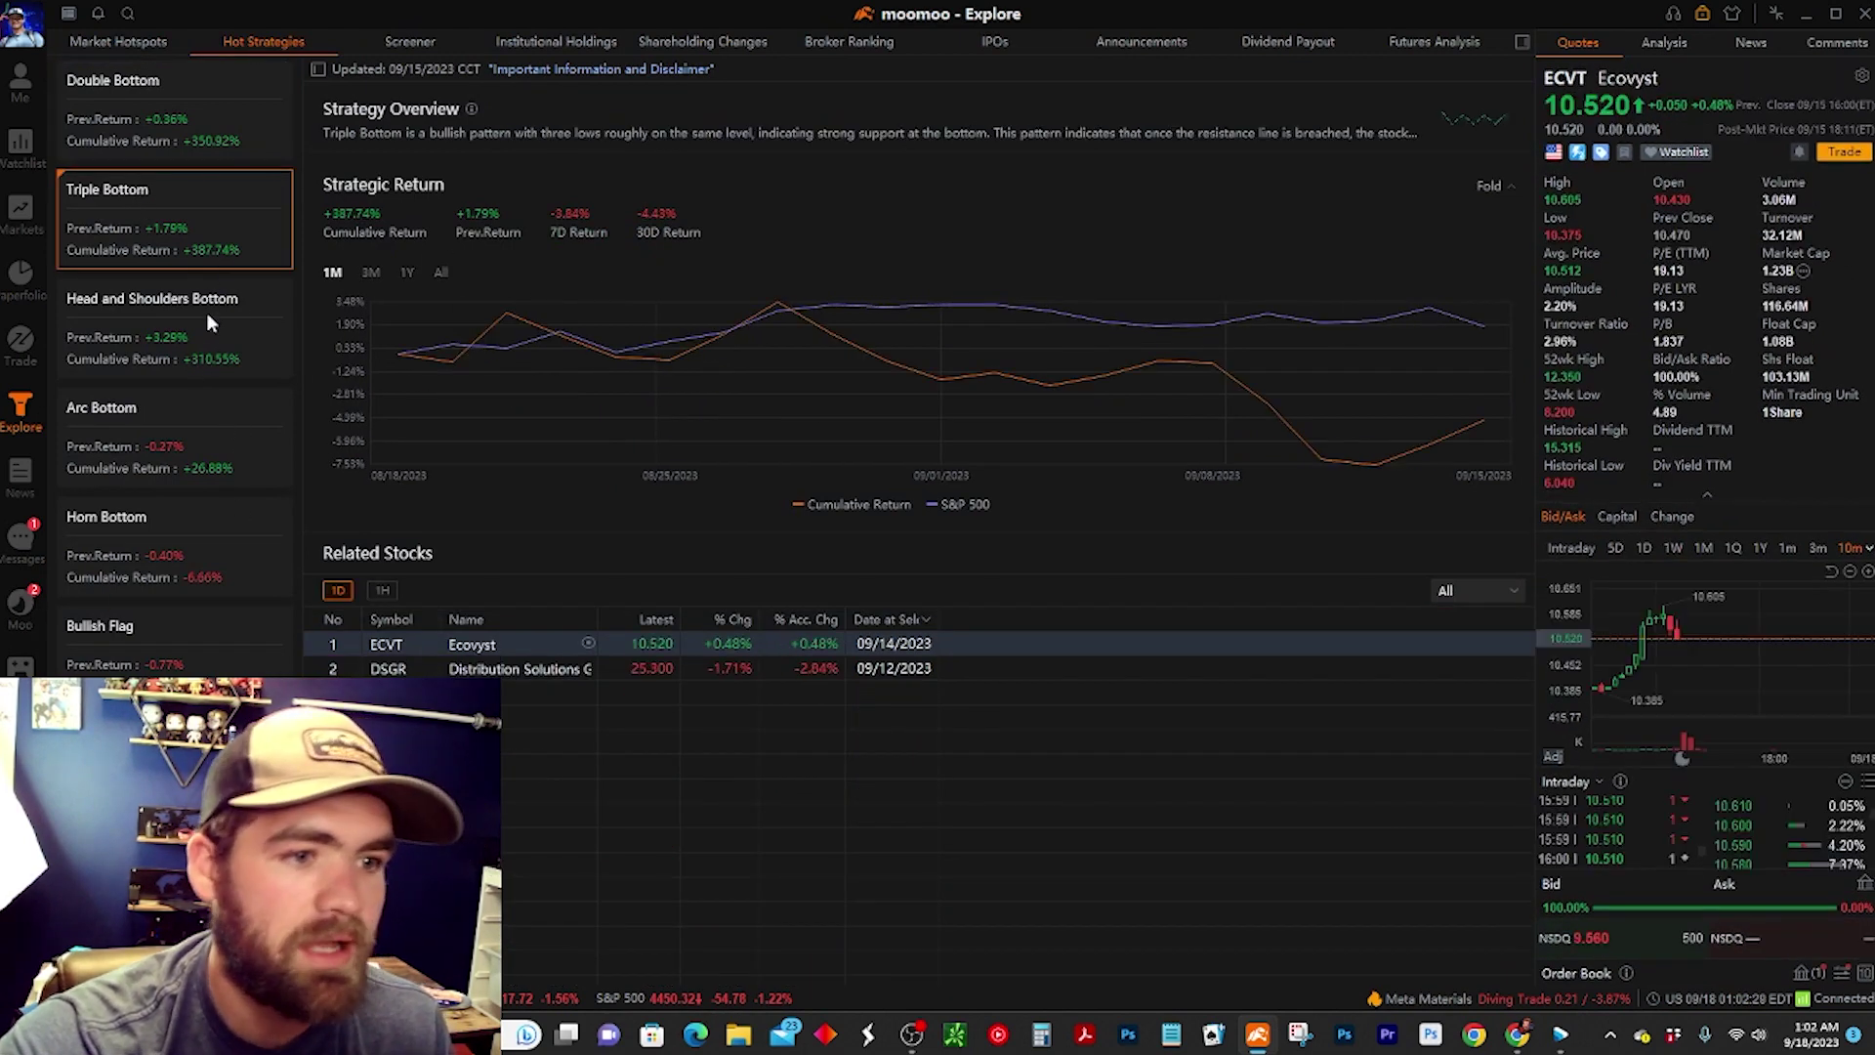
pyautogui.click(207, 318)
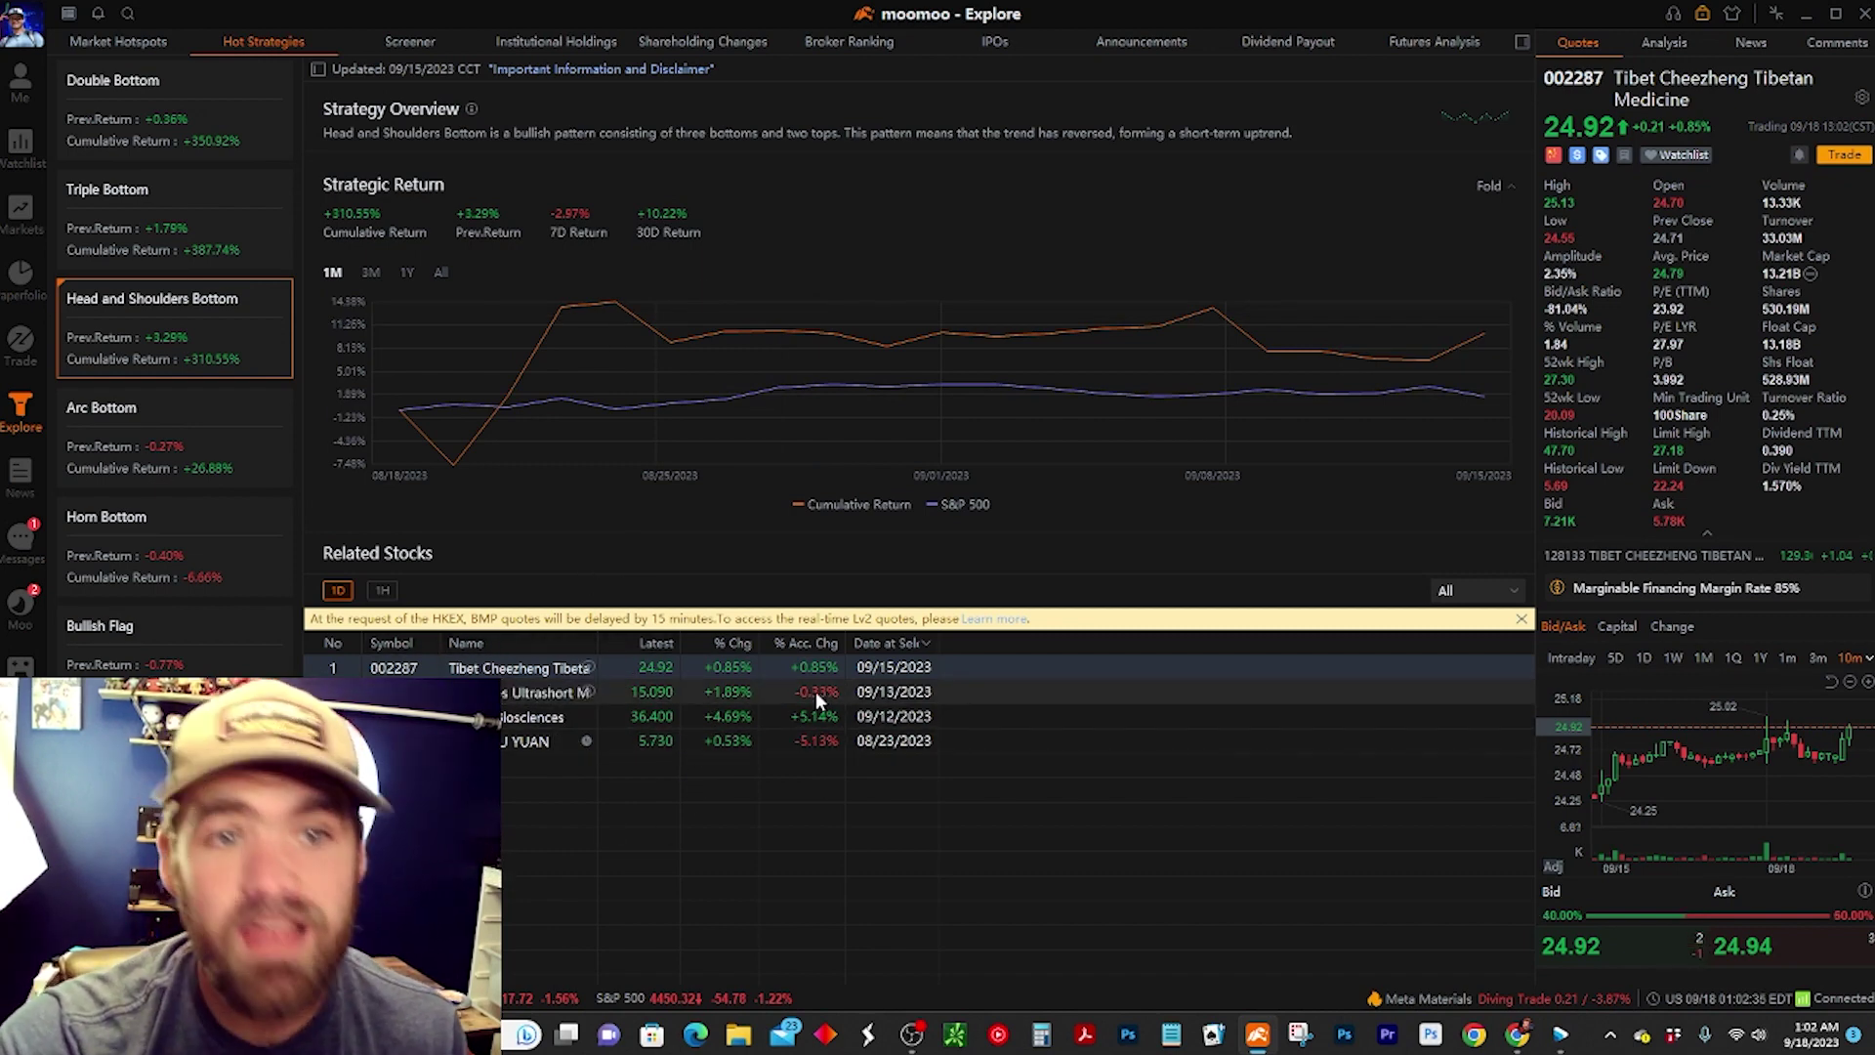
pyautogui.click(403, 41)
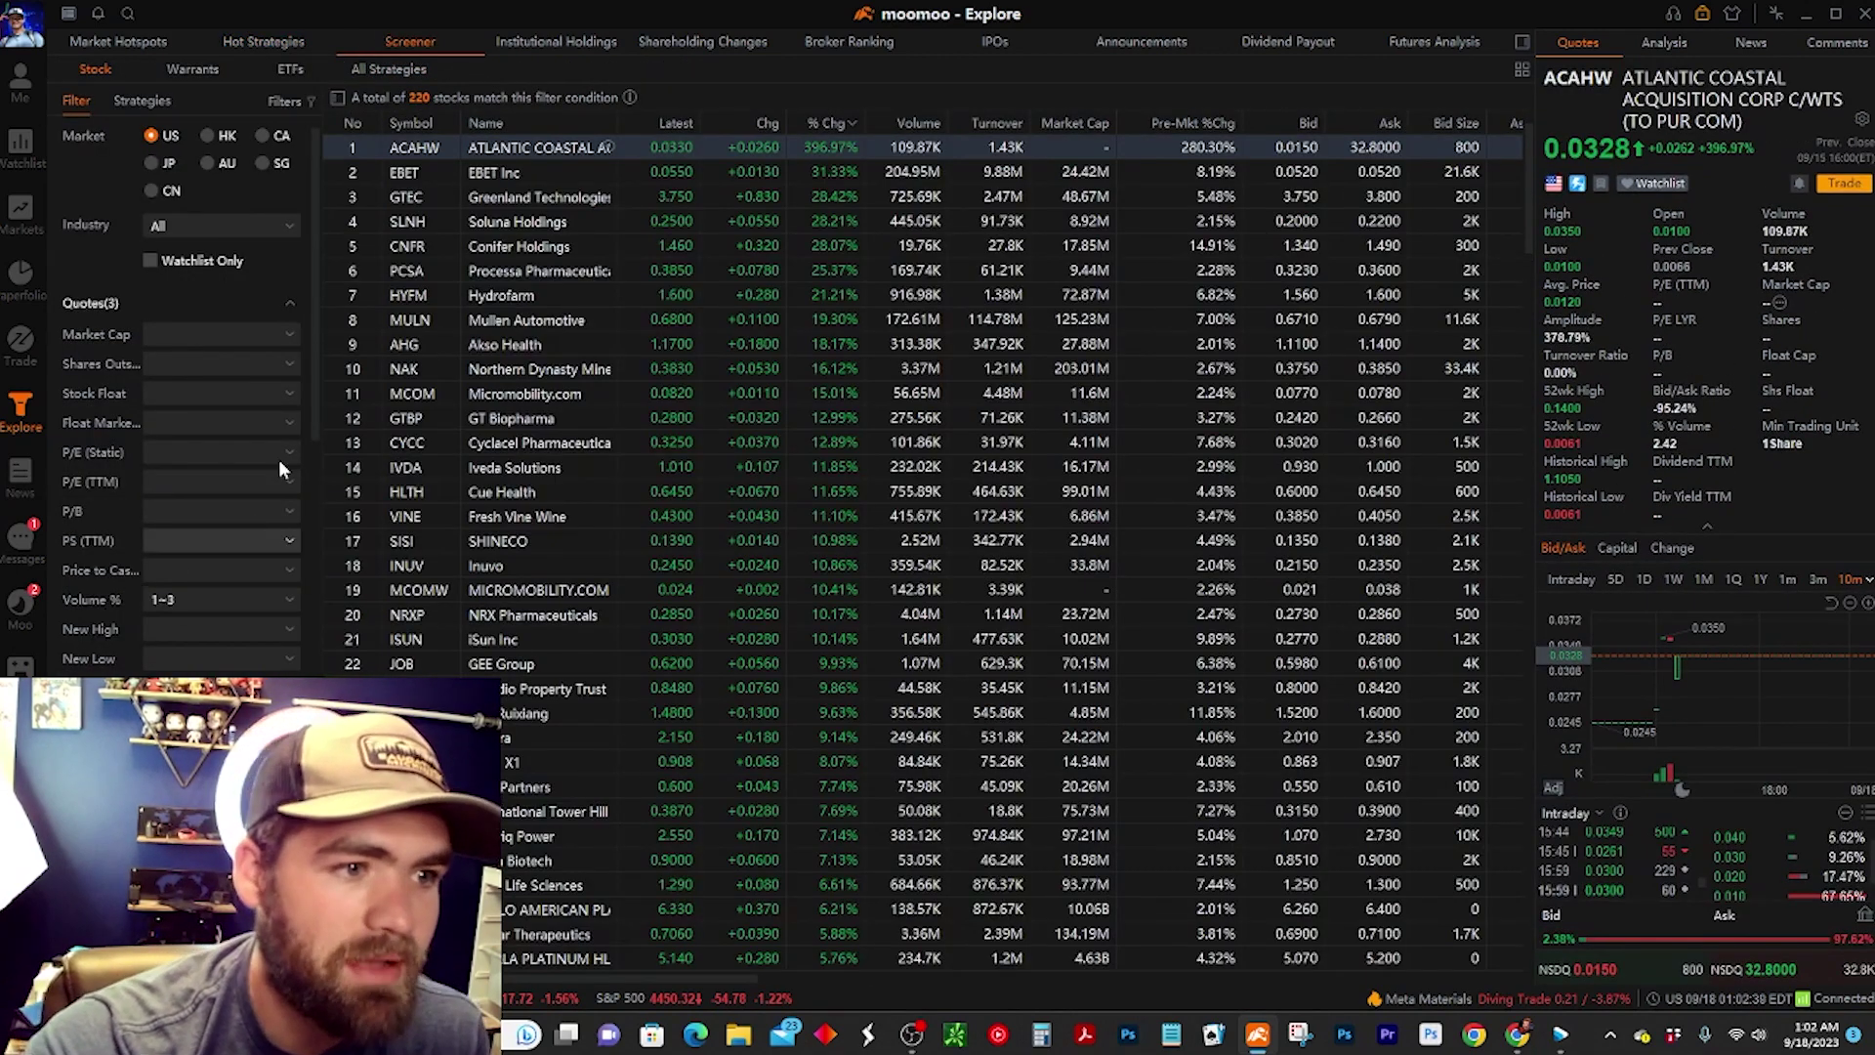
# Scroll the stock screener and expand or collapse its Technical, Quotes and Financial criteria groups.
pyautogui.scroll(-4, 215, 498)
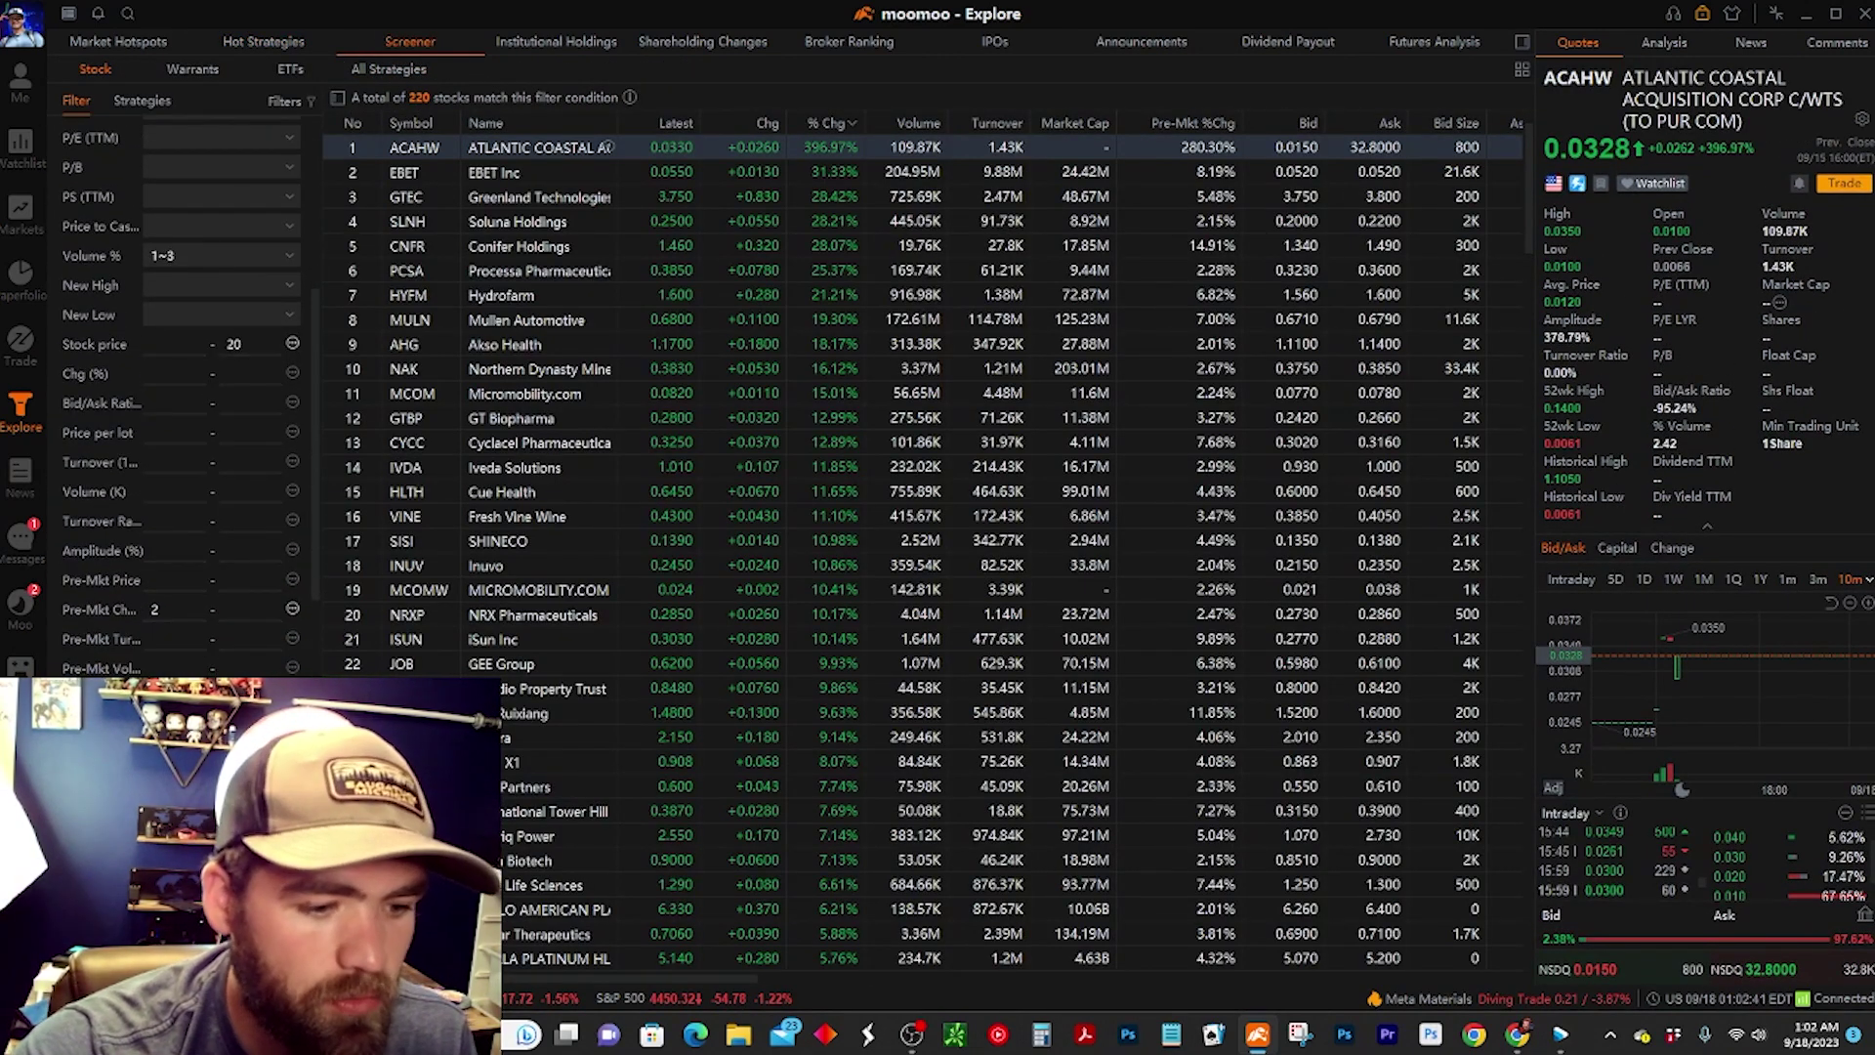
pyautogui.scroll(-5, 209, 655)
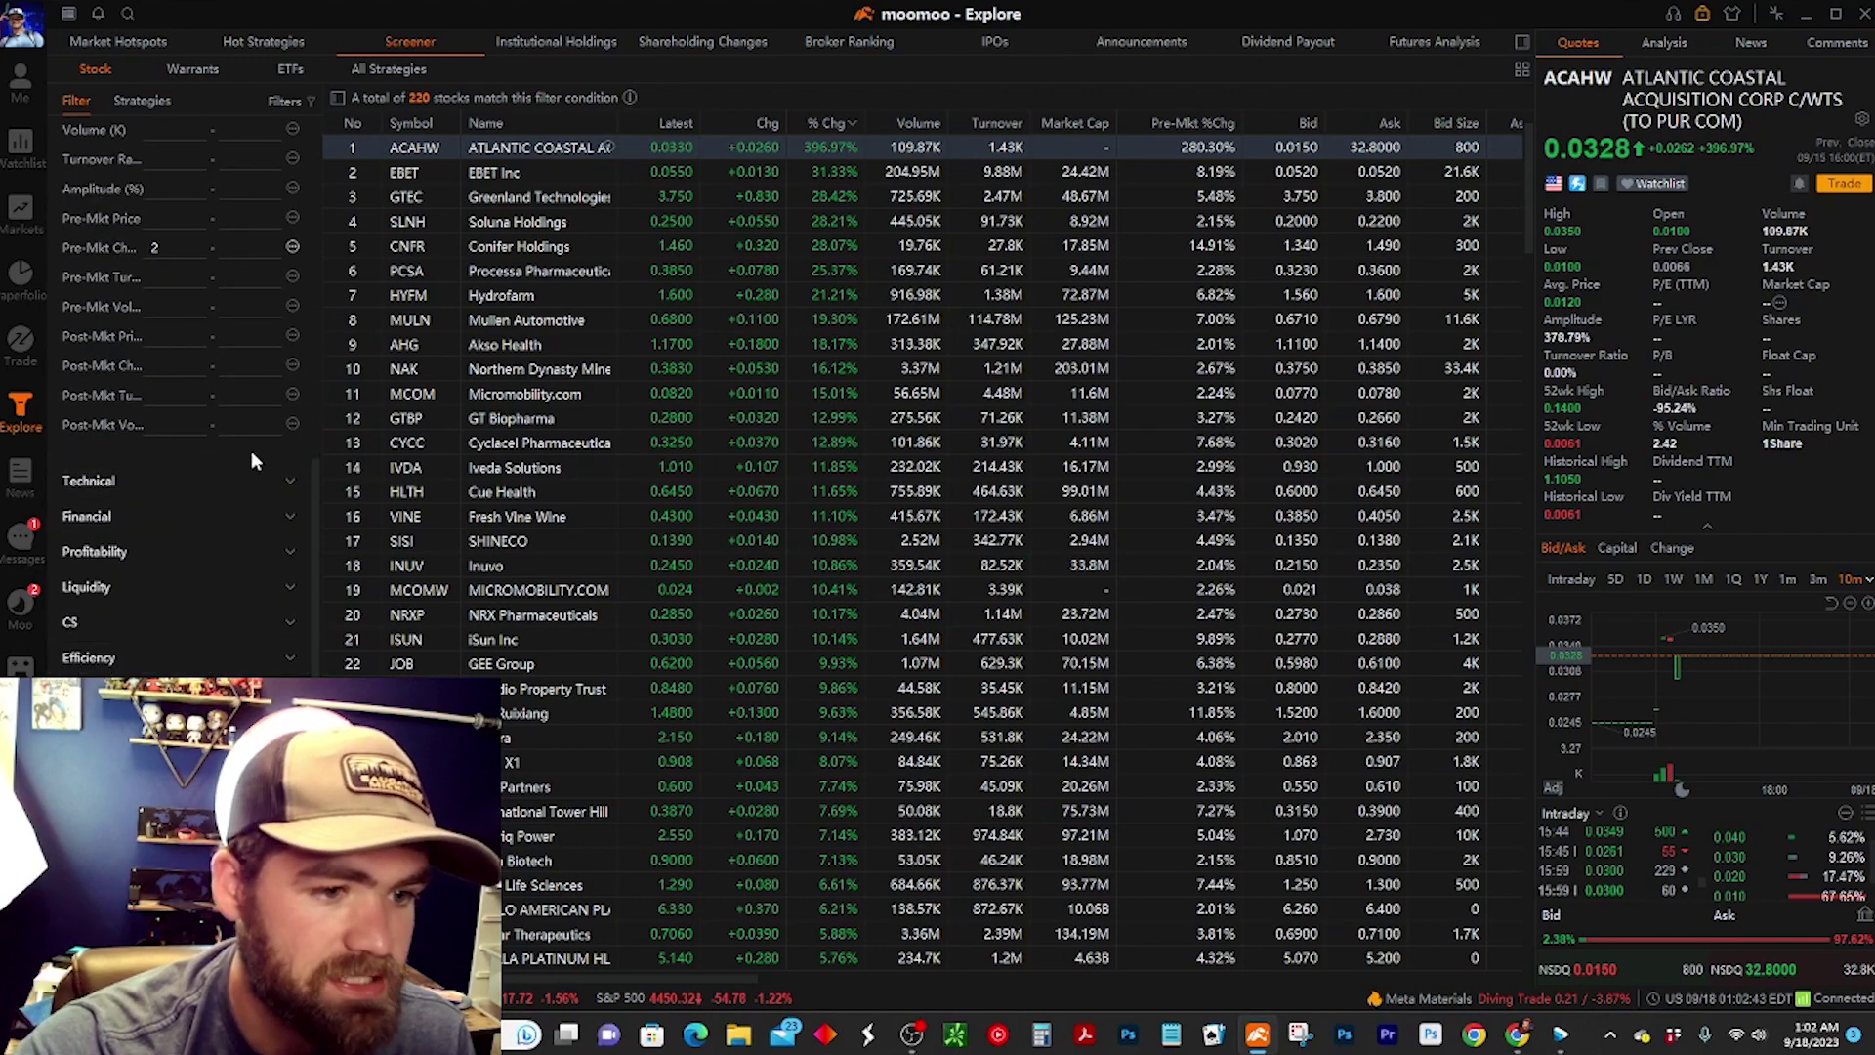
pyautogui.click(239, 483)
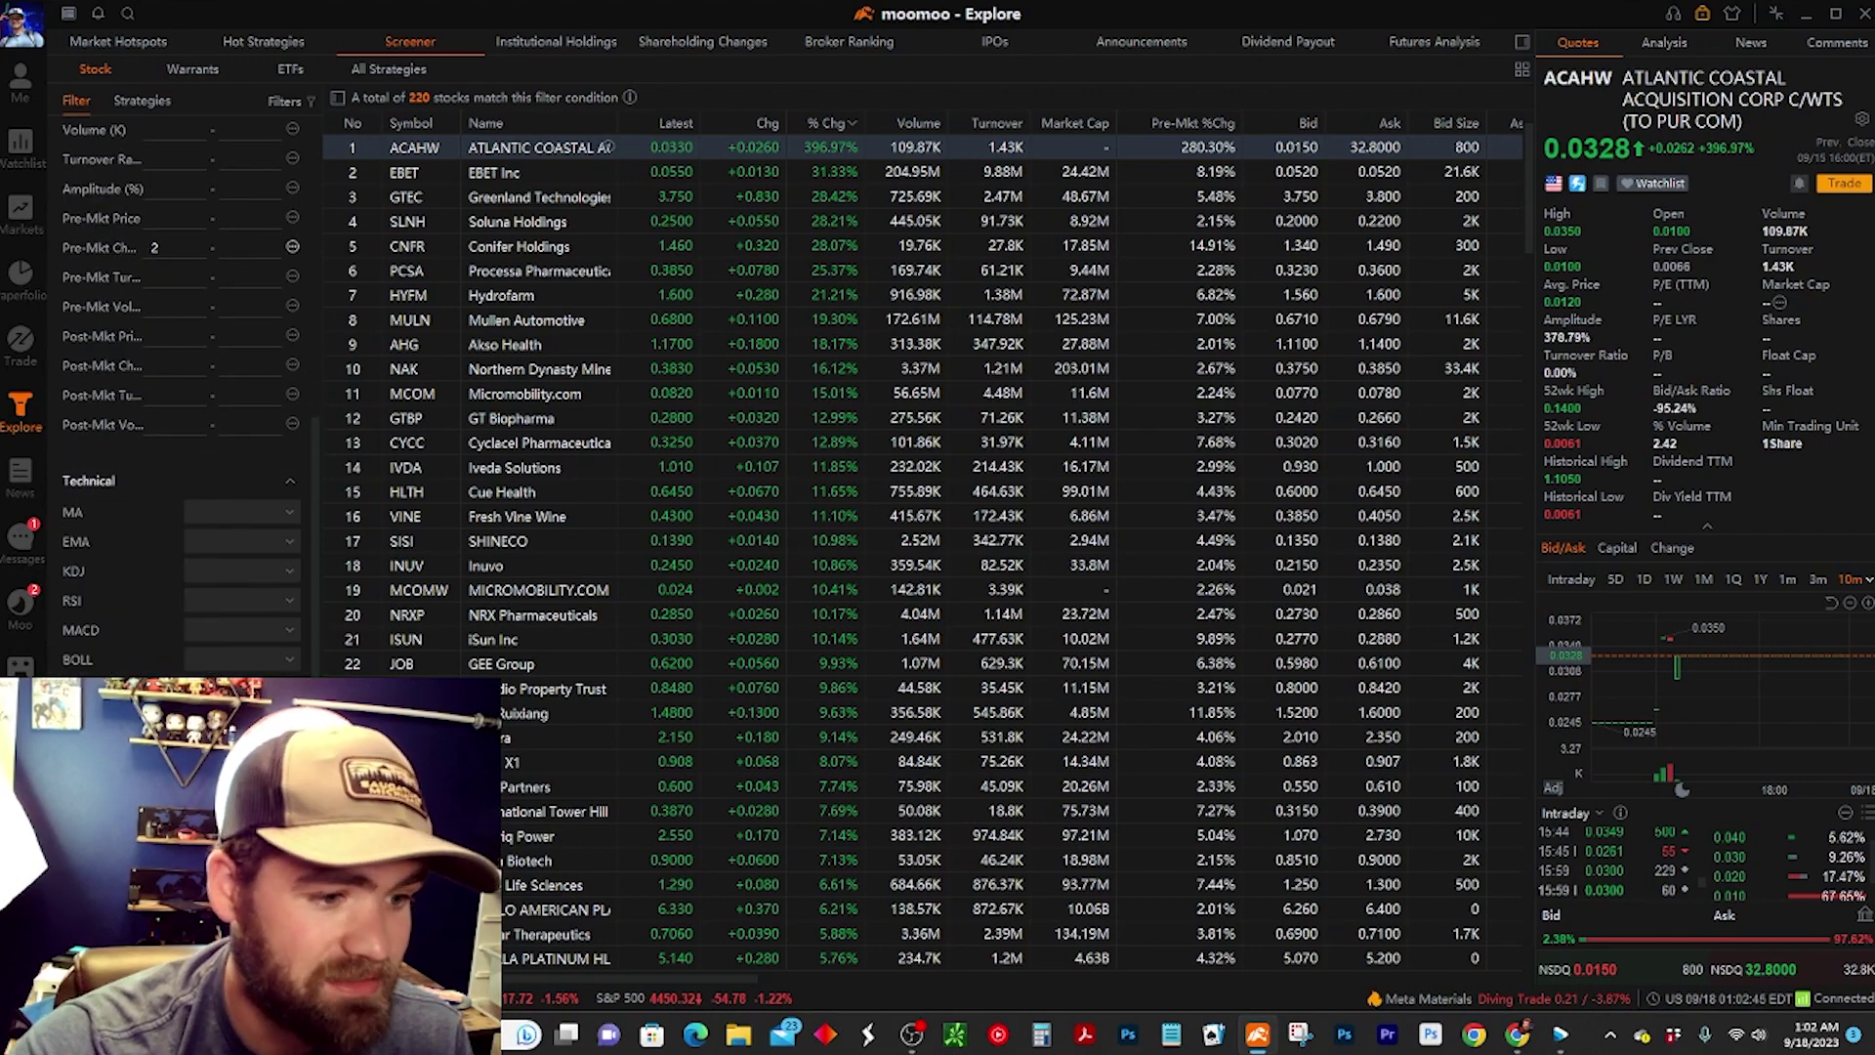
pyautogui.scroll(9, 137, 658)
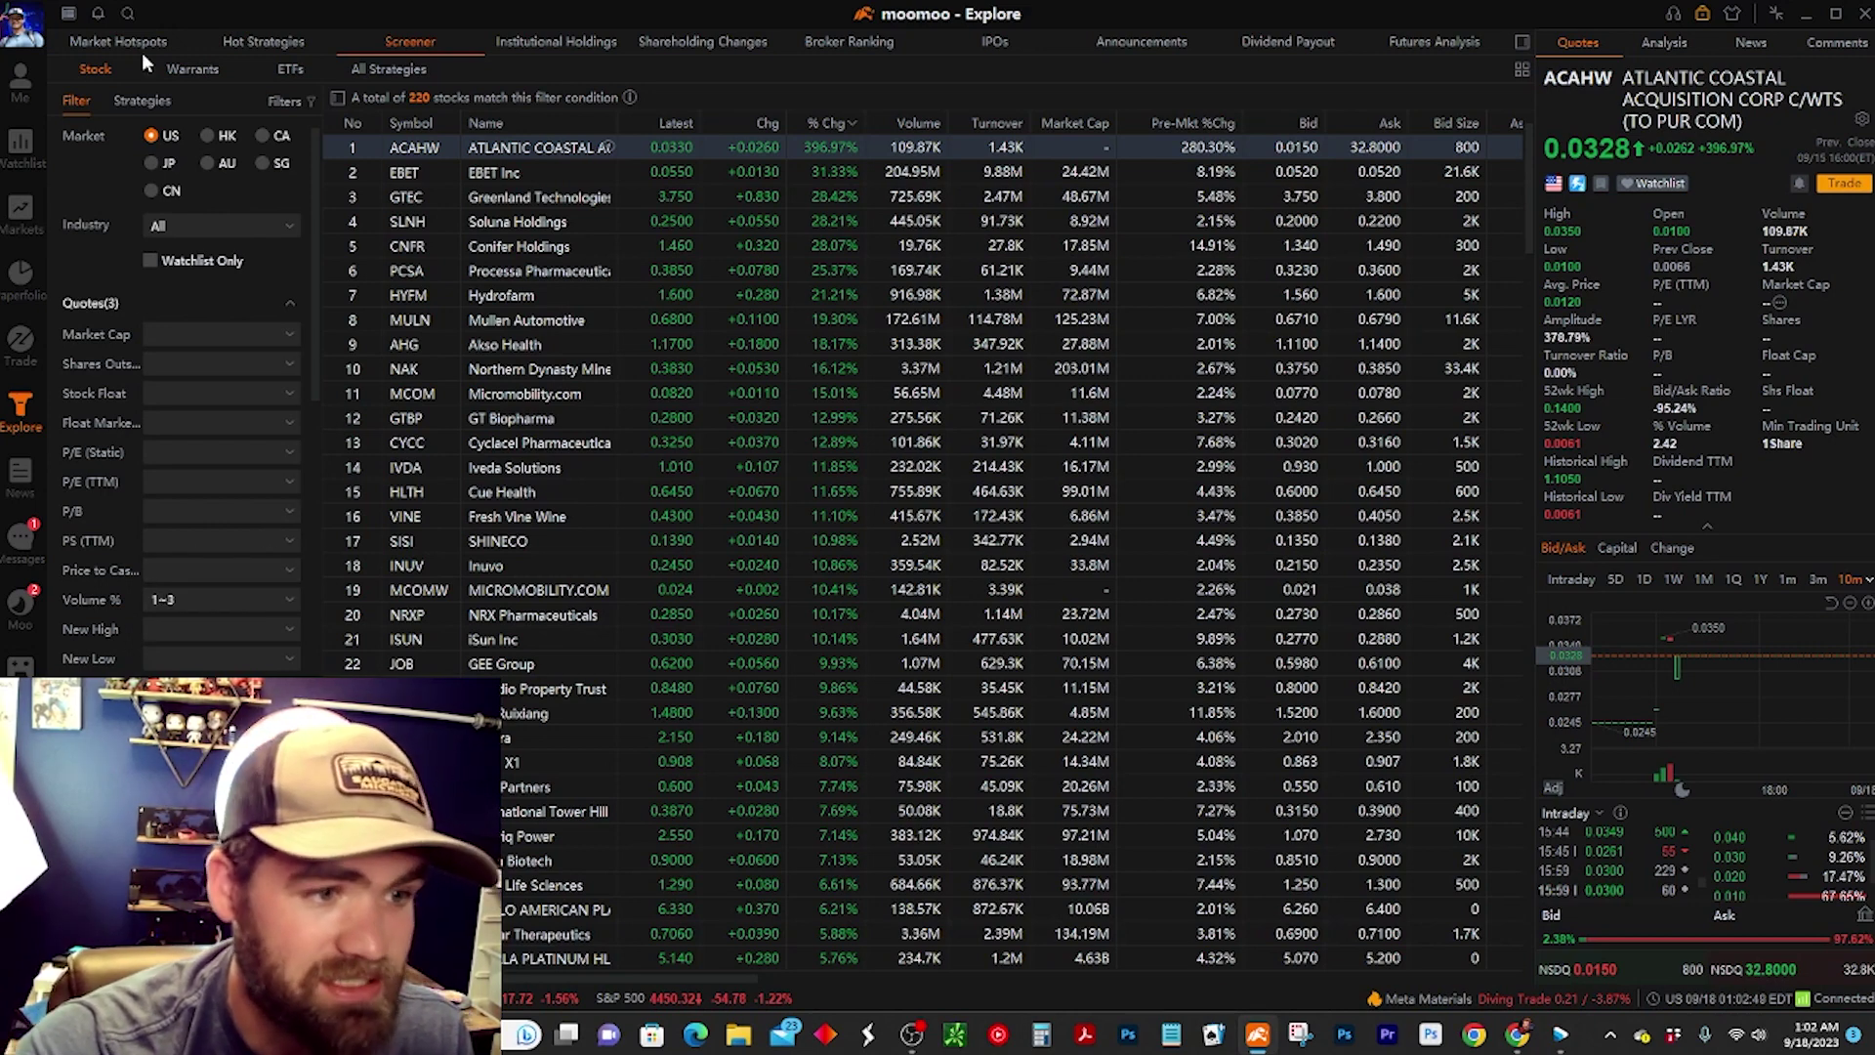
pyautogui.click(240, 307)
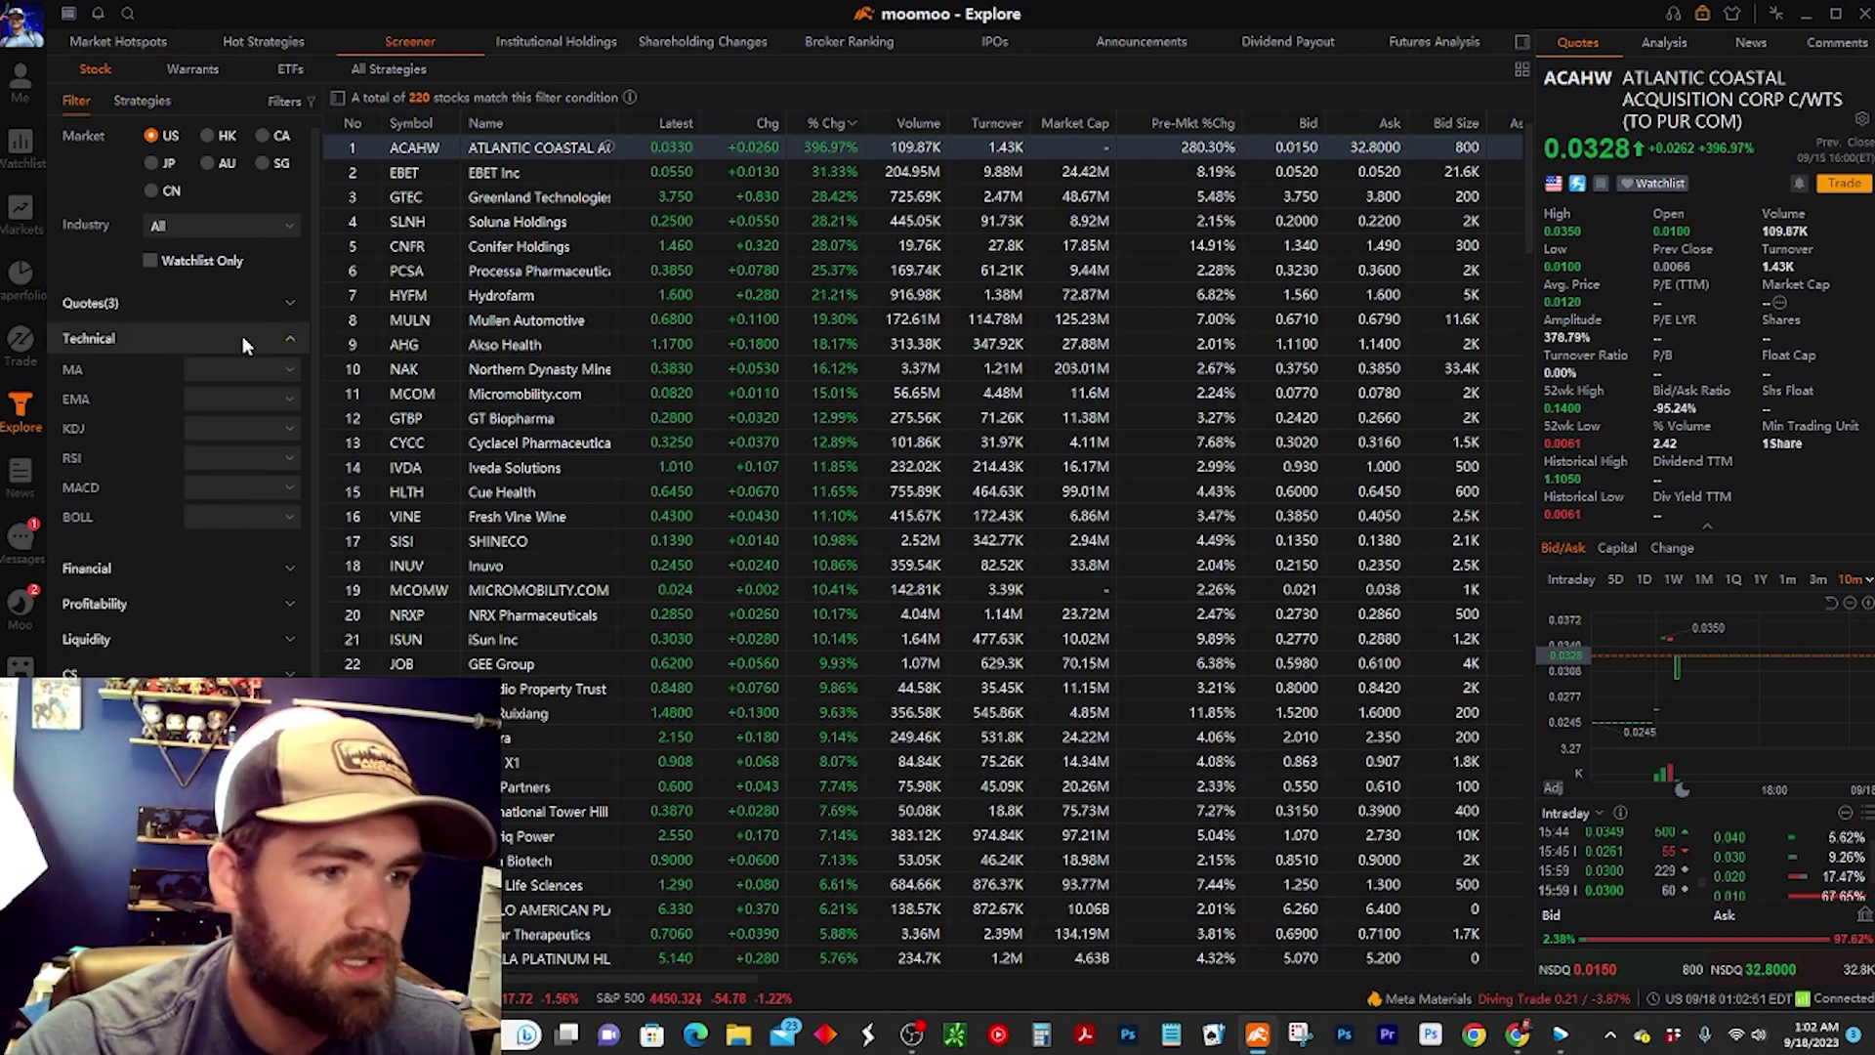
pyautogui.click(241, 574)
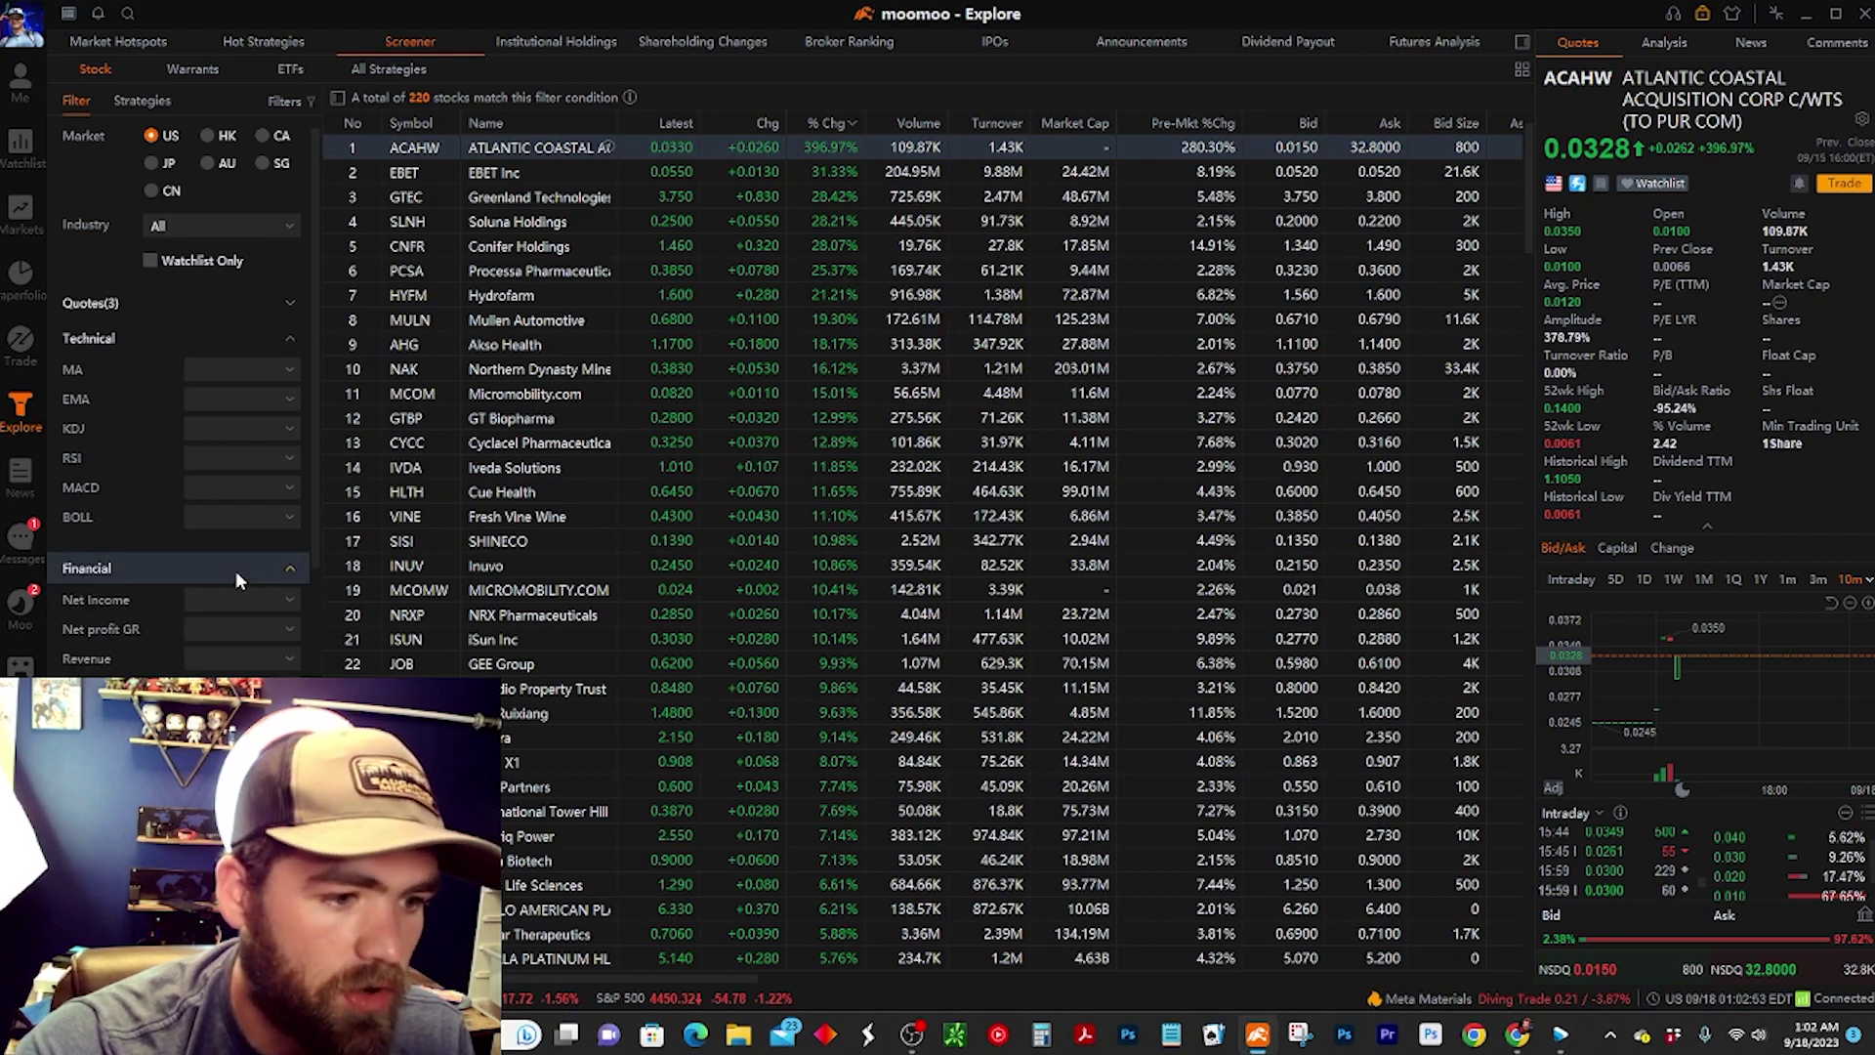
pyautogui.click(236, 570)
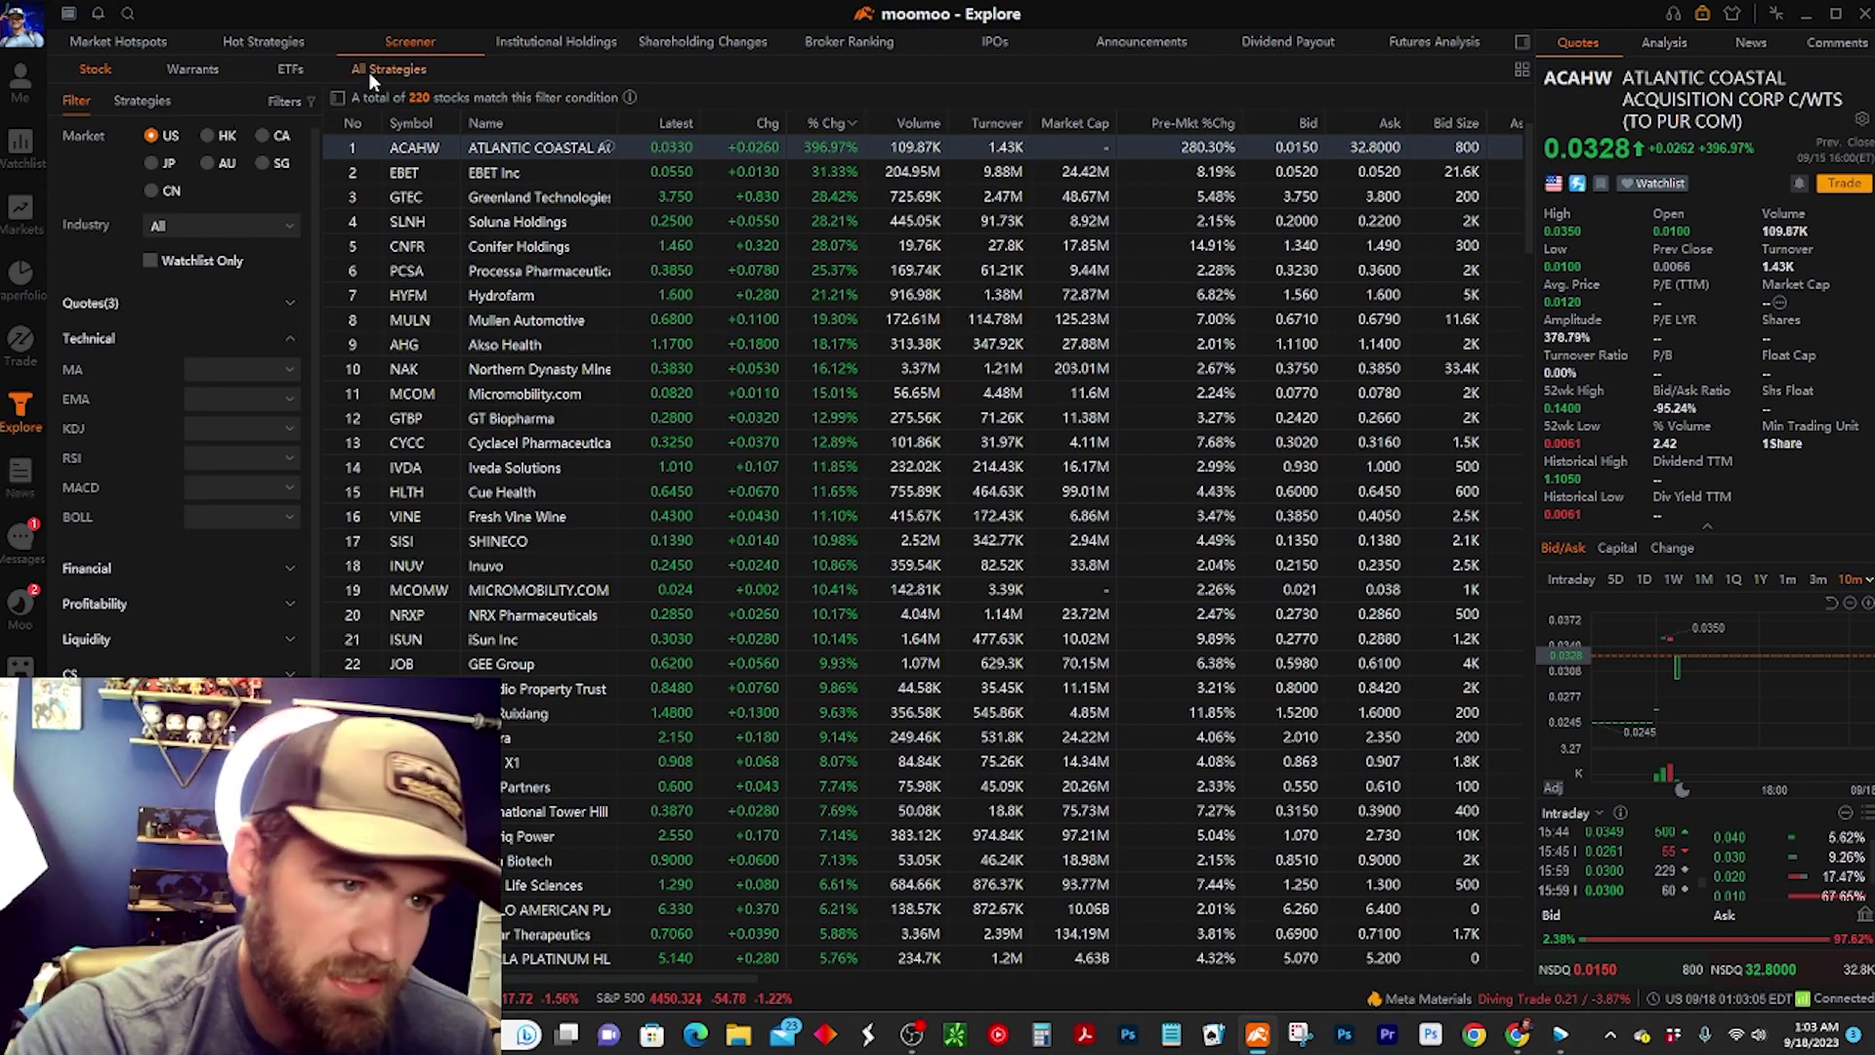
# Browse the Warrants and ETFs screener lists, return to Stock, then open Institutional Holdings.
pyautogui.click(201, 72)
pyautogui.click(272, 68)
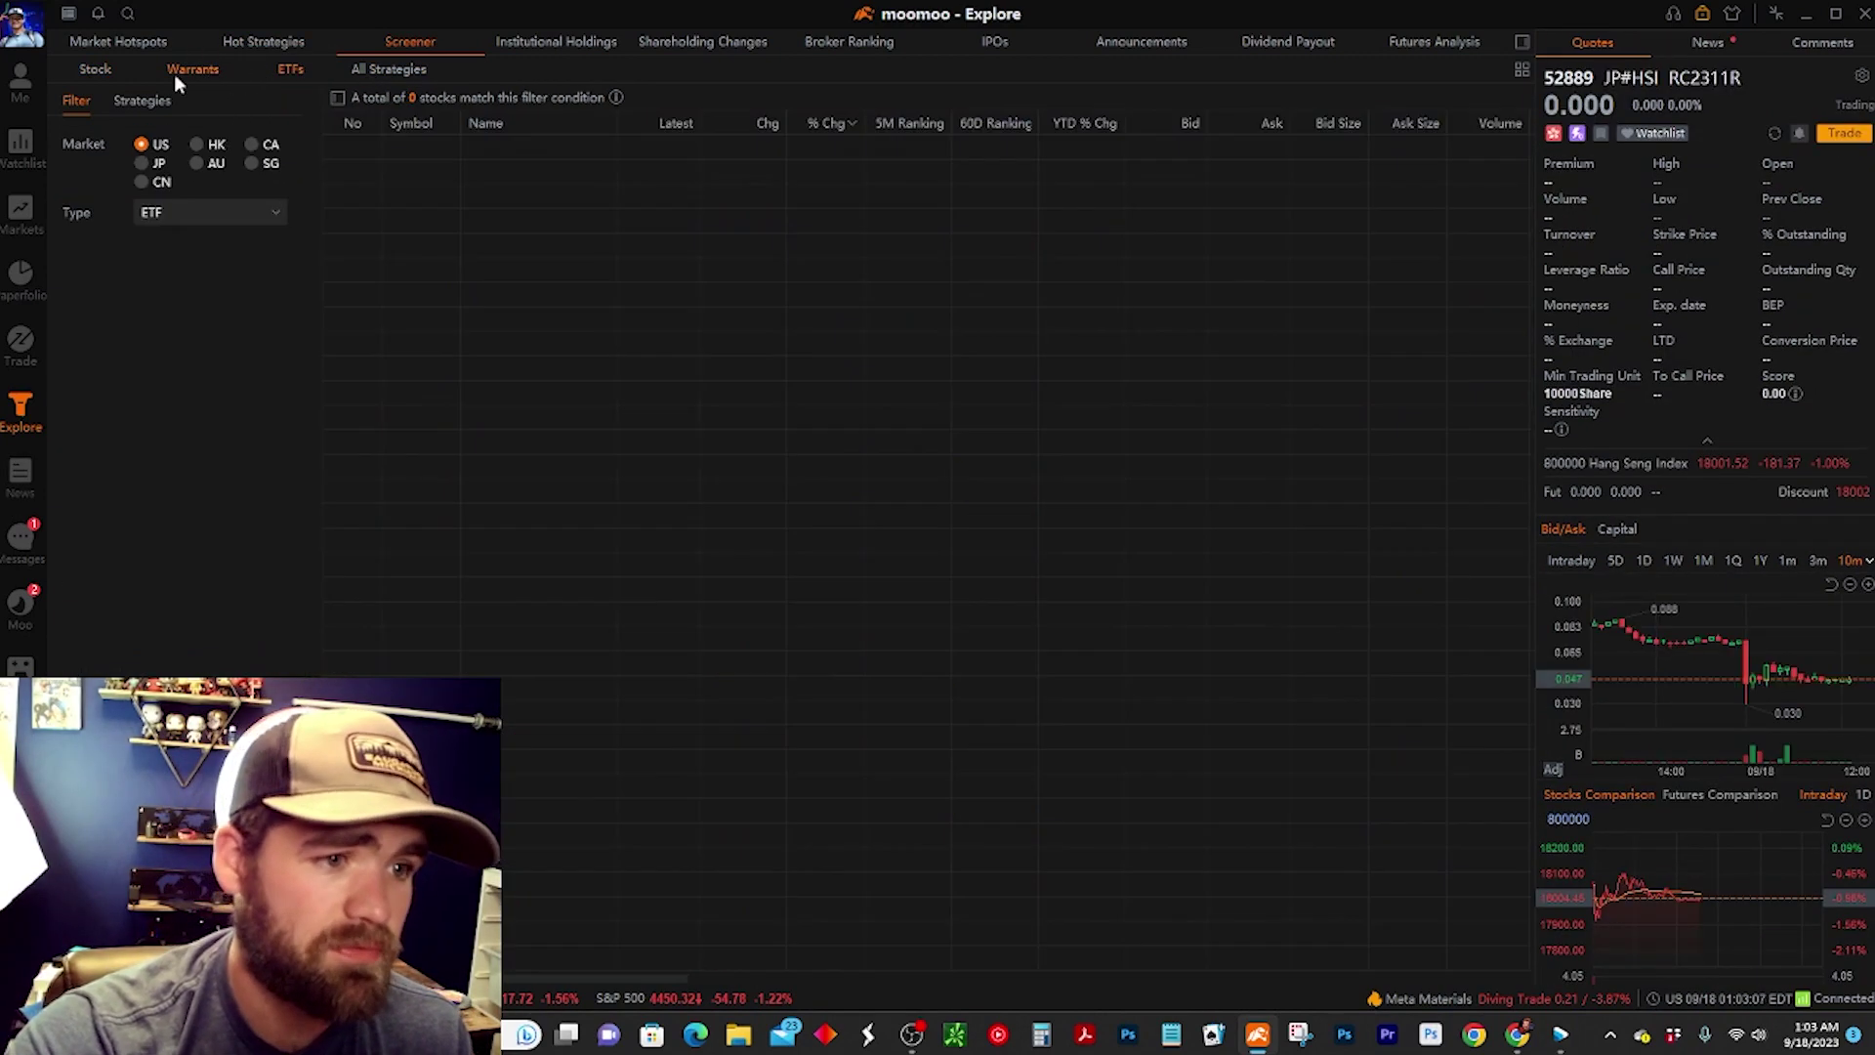
pyautogui.click(198, 68)
pyautogui.click(91, 69)
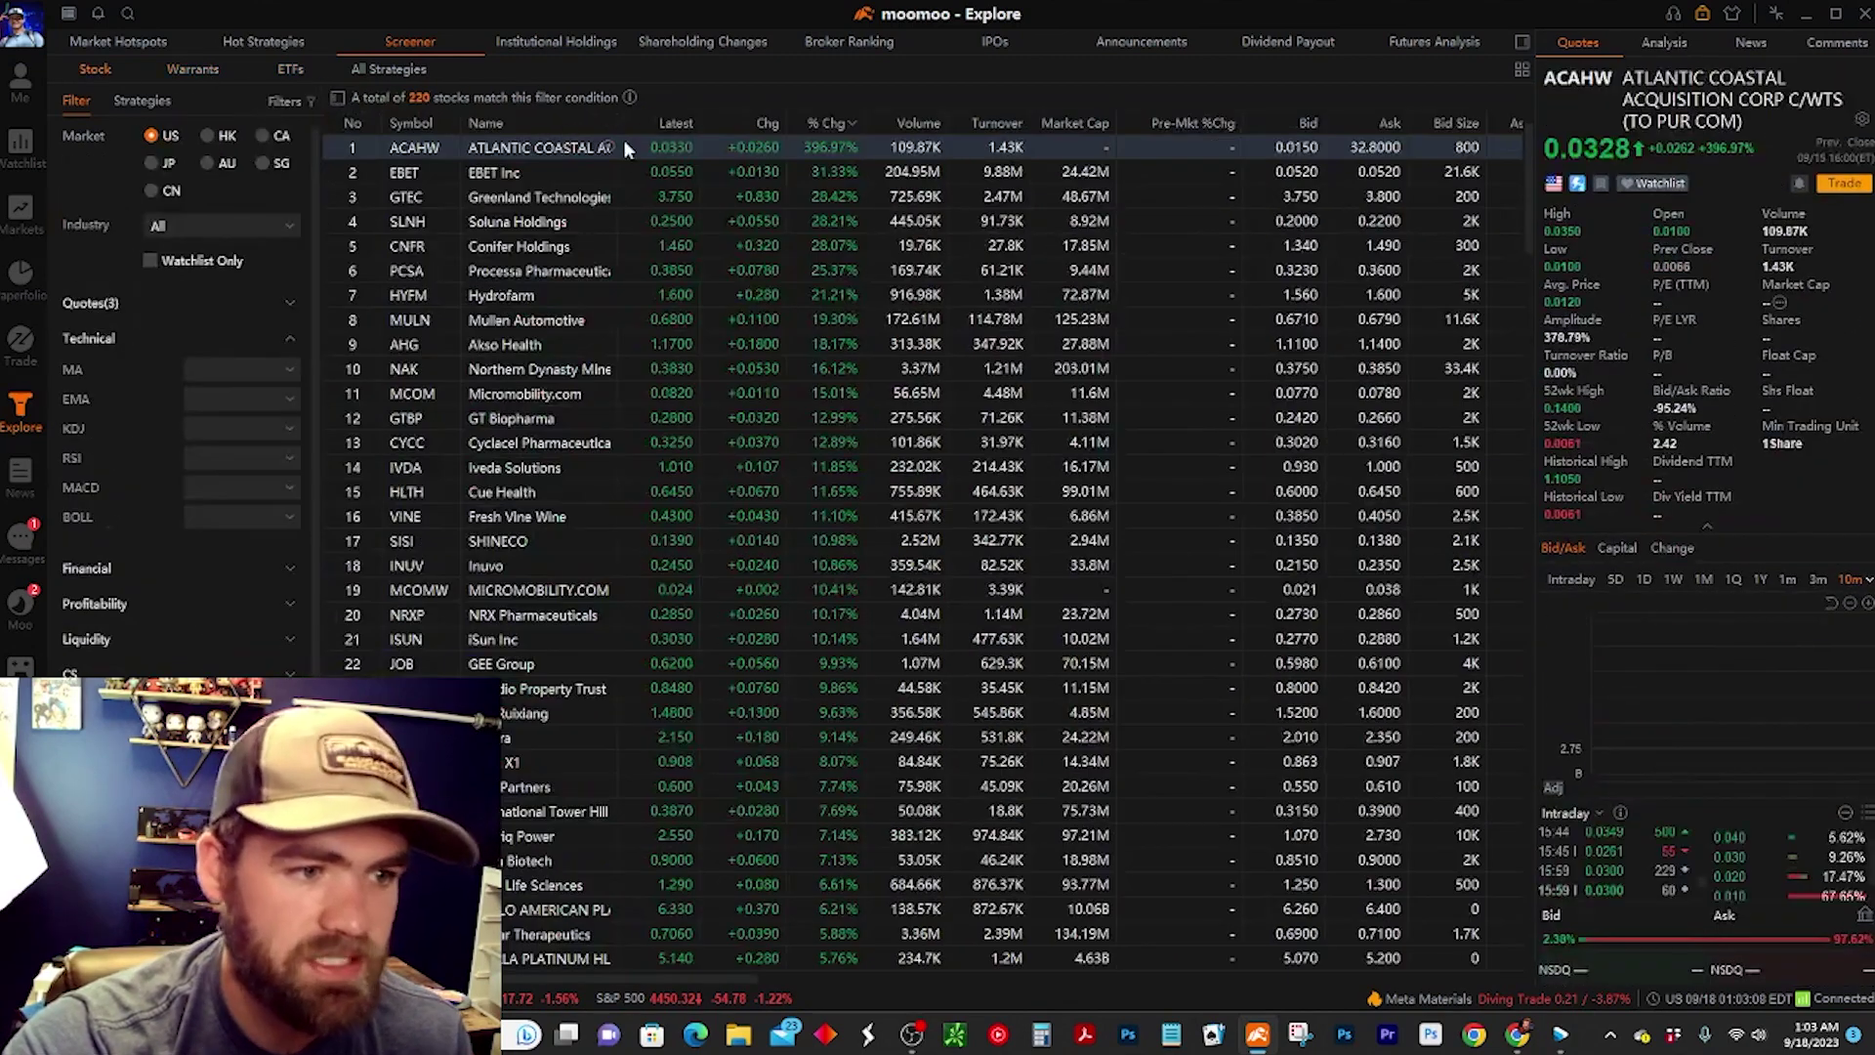
pyautogui.click(575, 35)
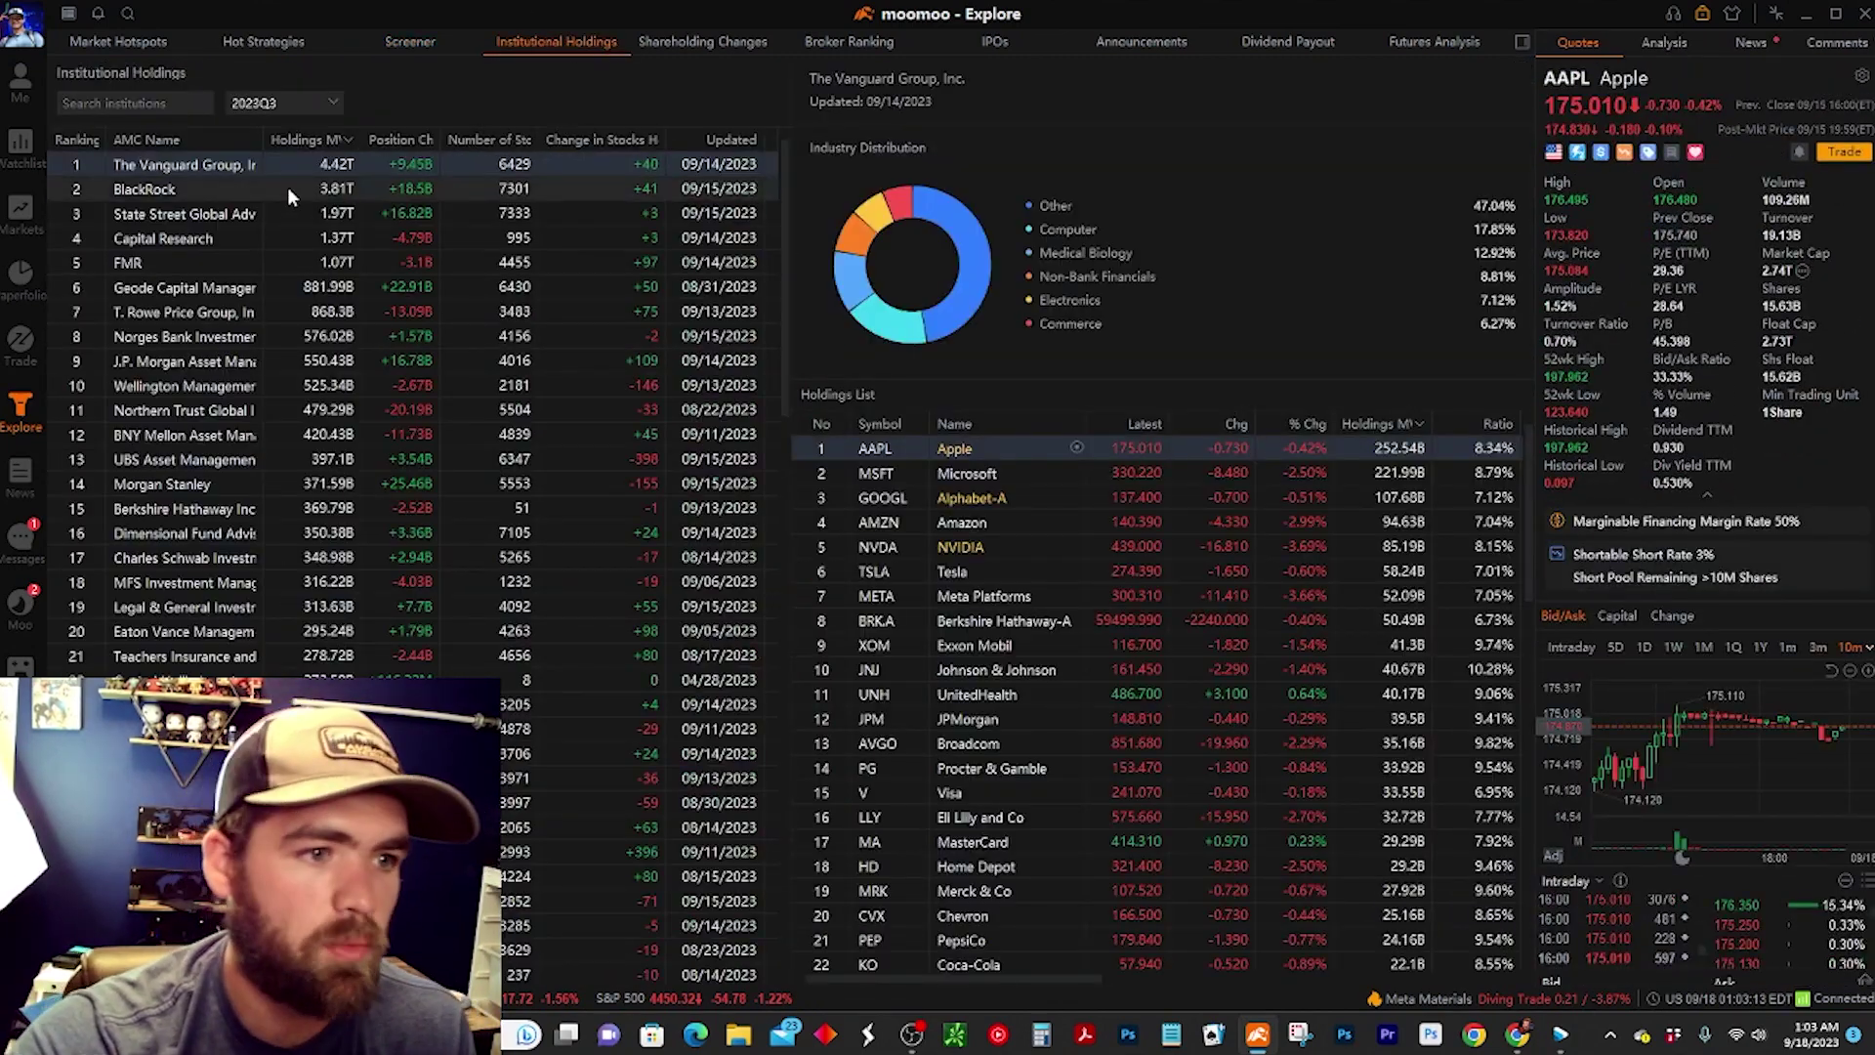
# Compare BlackRock's industry mix and holdings against Vanguard's in the institutions list.
pyautogui.moveTo(957, 454)
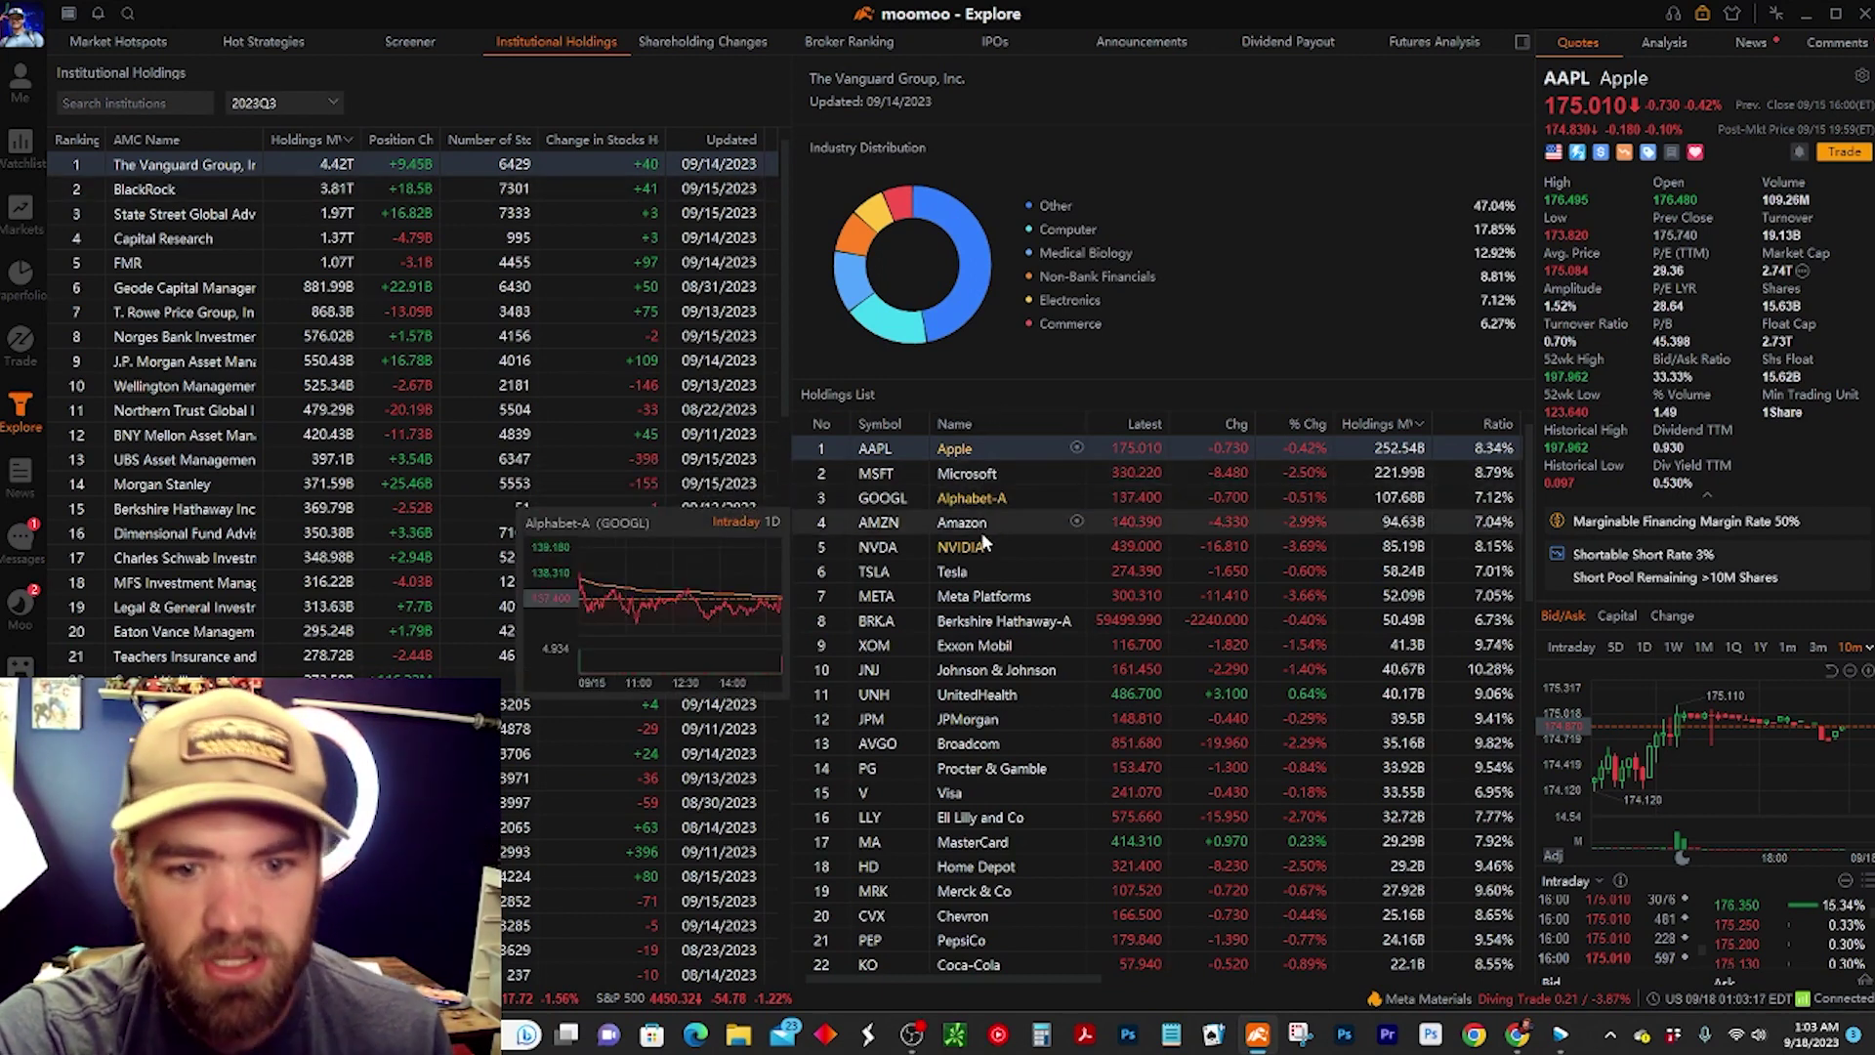
pyautogui.moveTo(984, 557)
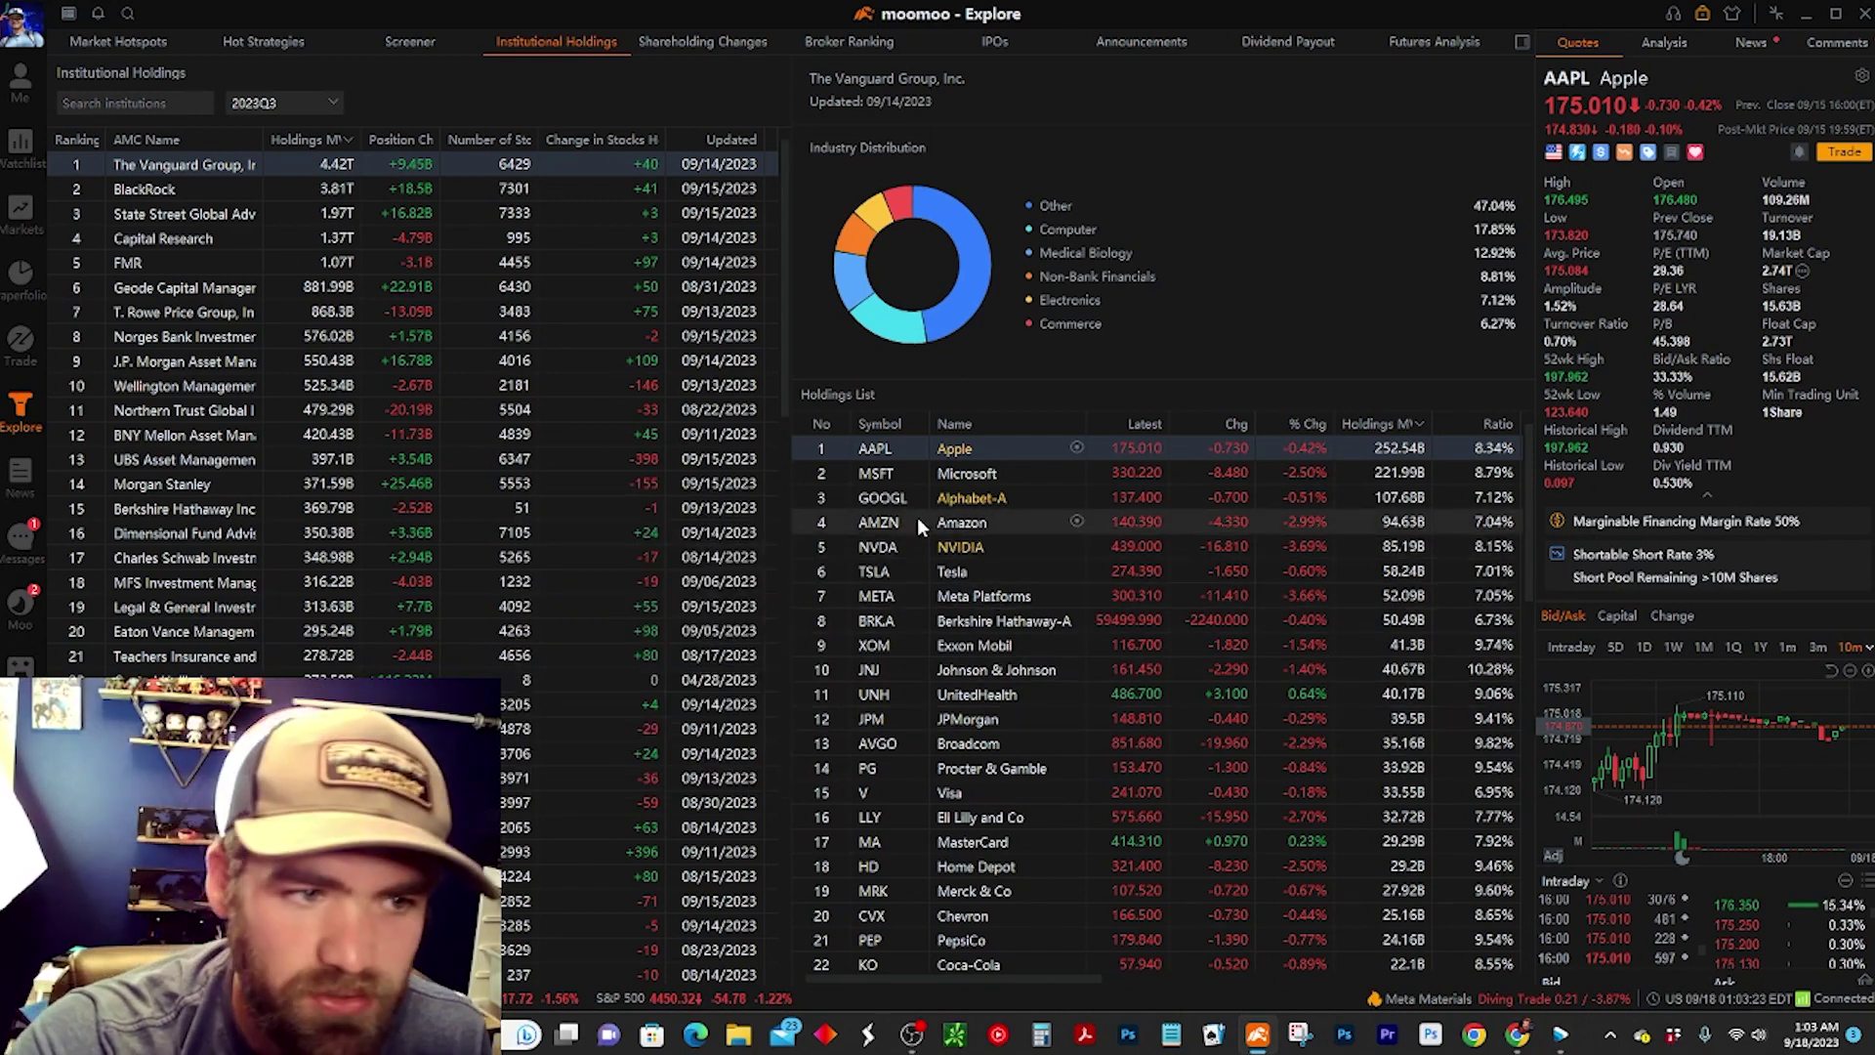
pyautogui.click(318, 193)
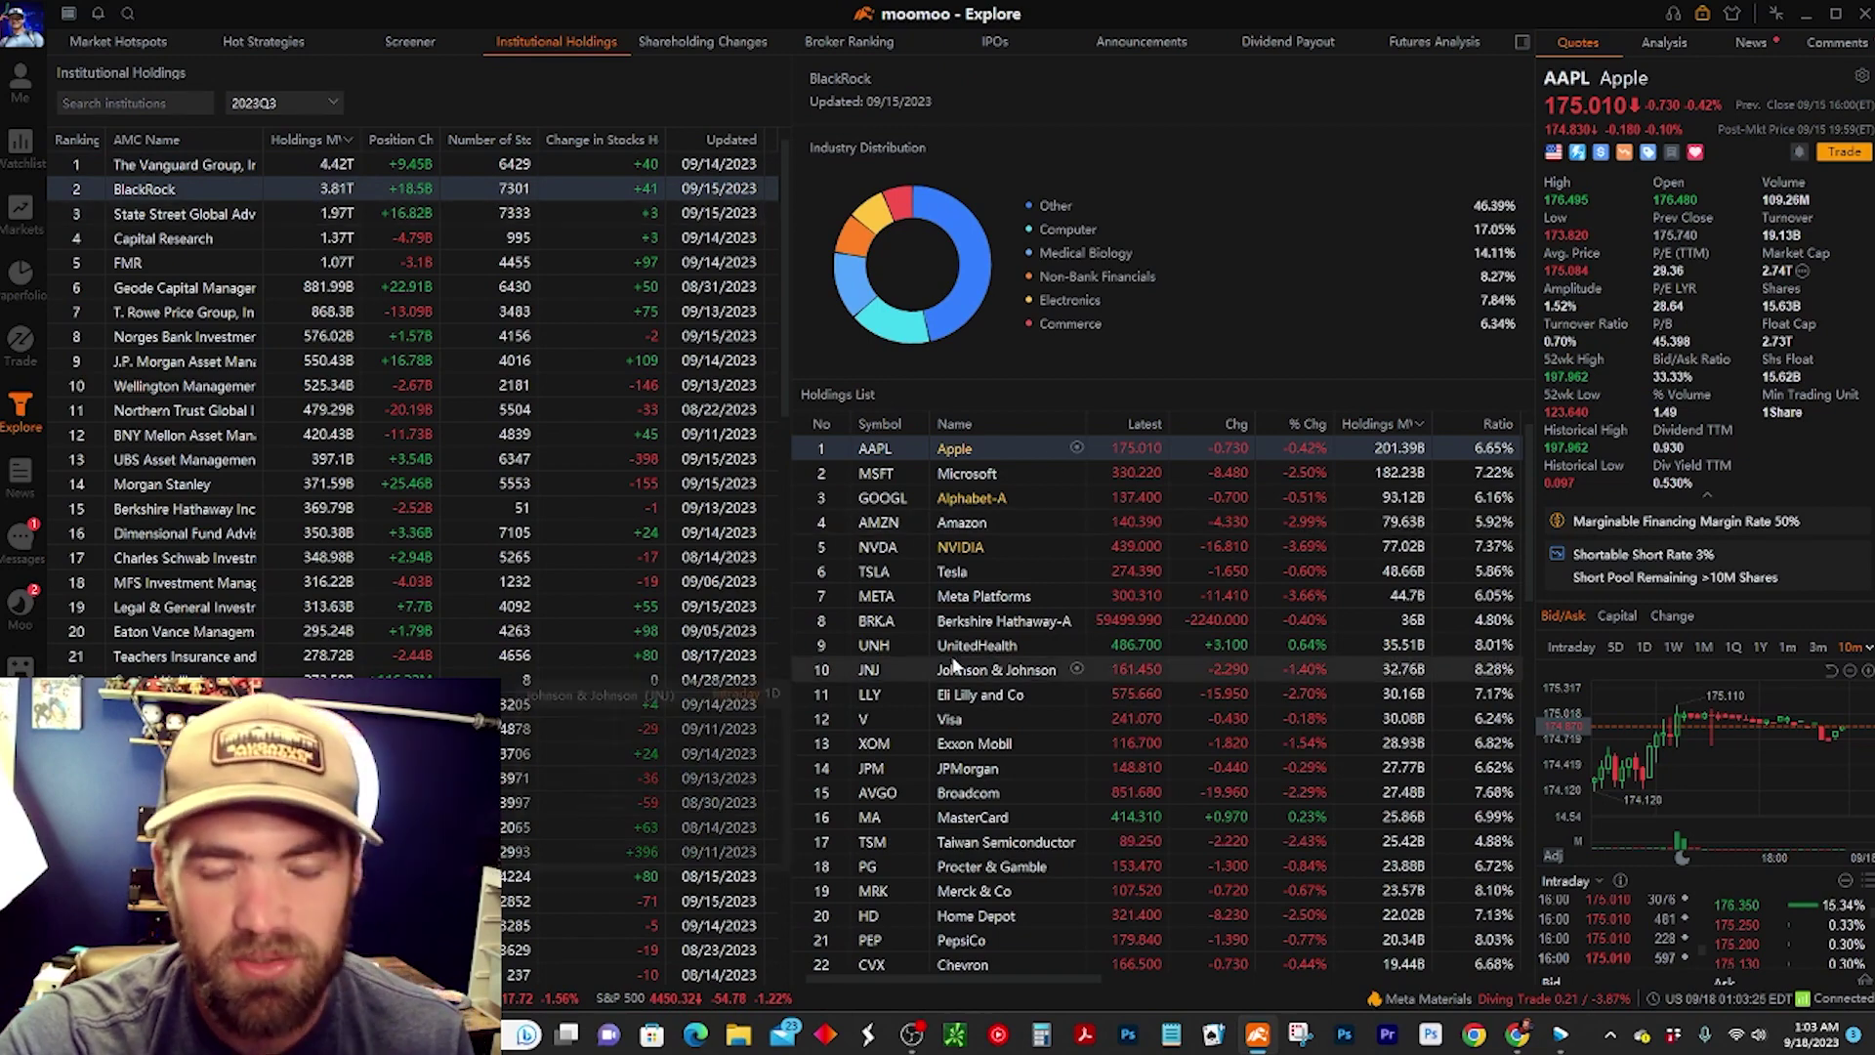
pyautogui.click(525, 168)
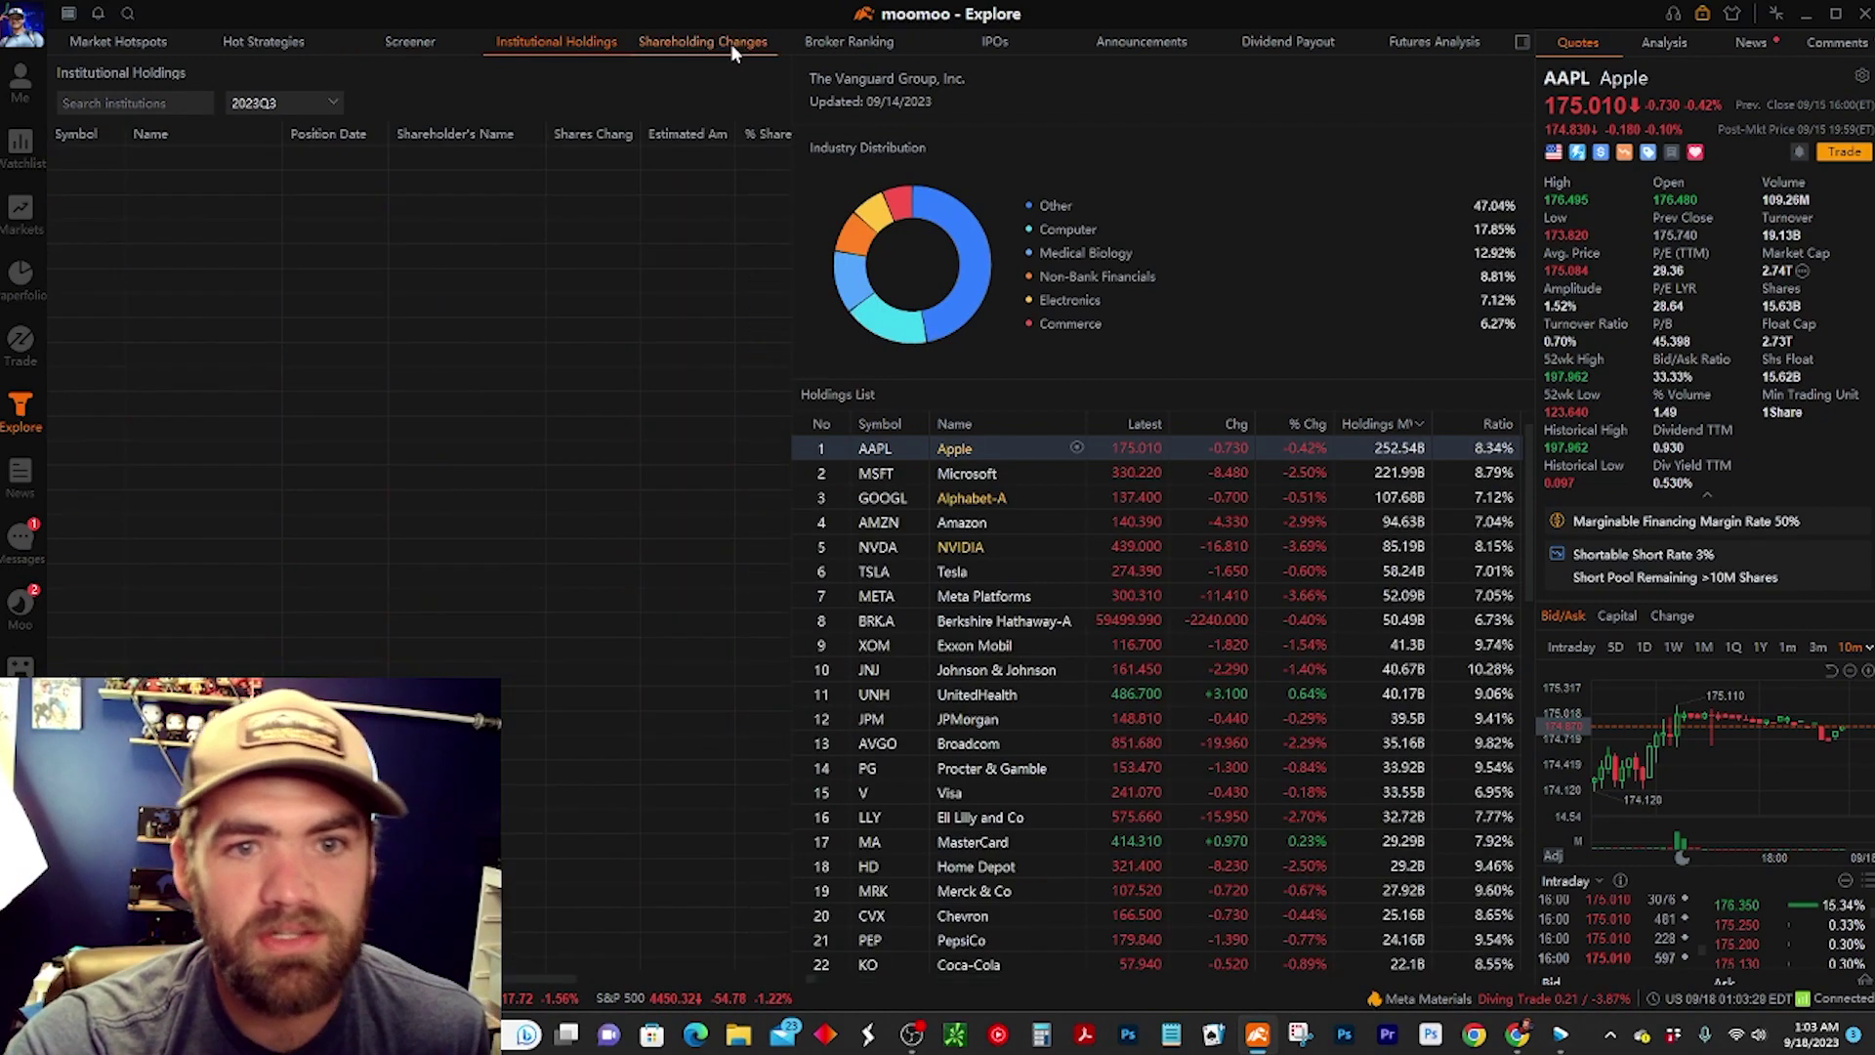
# Glance at Shareholding Changes and Broker Ranking, then open the IPOs listings.
pyautogui.click(730, 43)
pyautogui.click(848, 42)
pyautogui.click(996, 44)
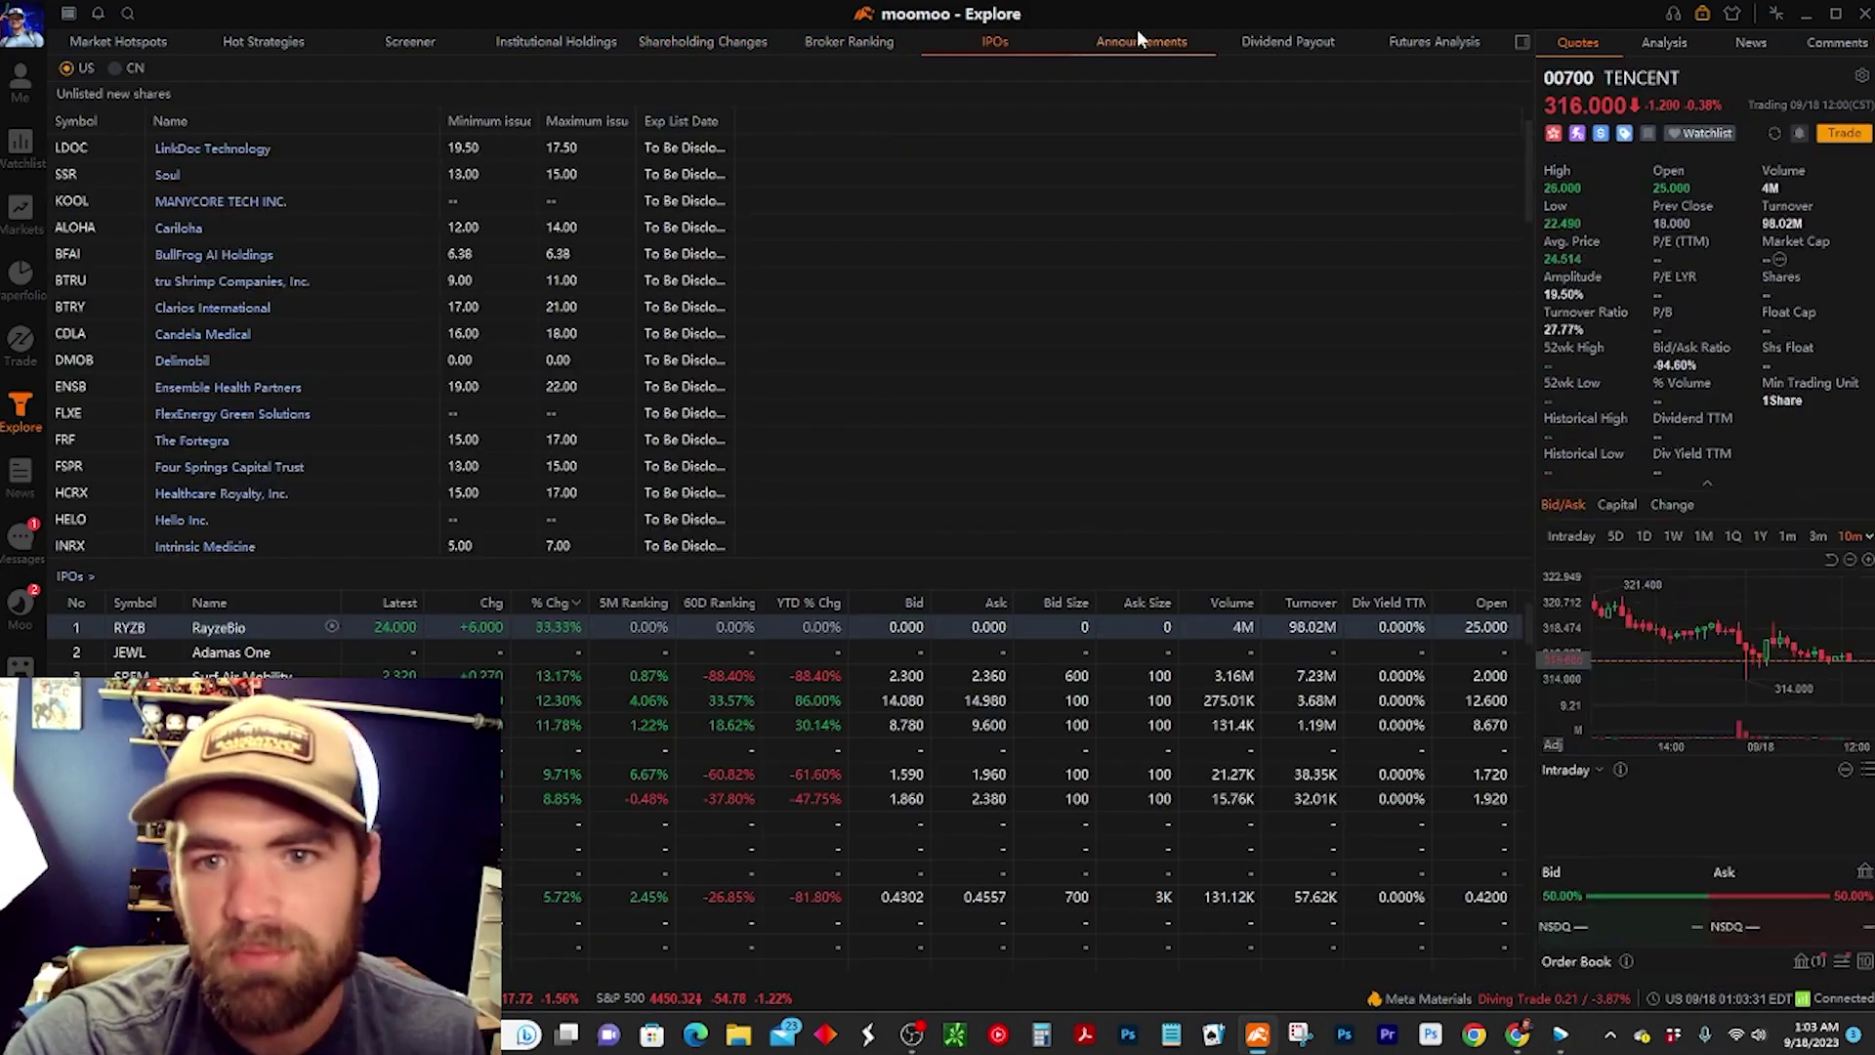
# Browse Announcements, Dividend Payout and Futures Analysis, ending on the US Market Hotspots overview.
pyautogui.click(1137, 33)
pyautogui.click(1318, 46)
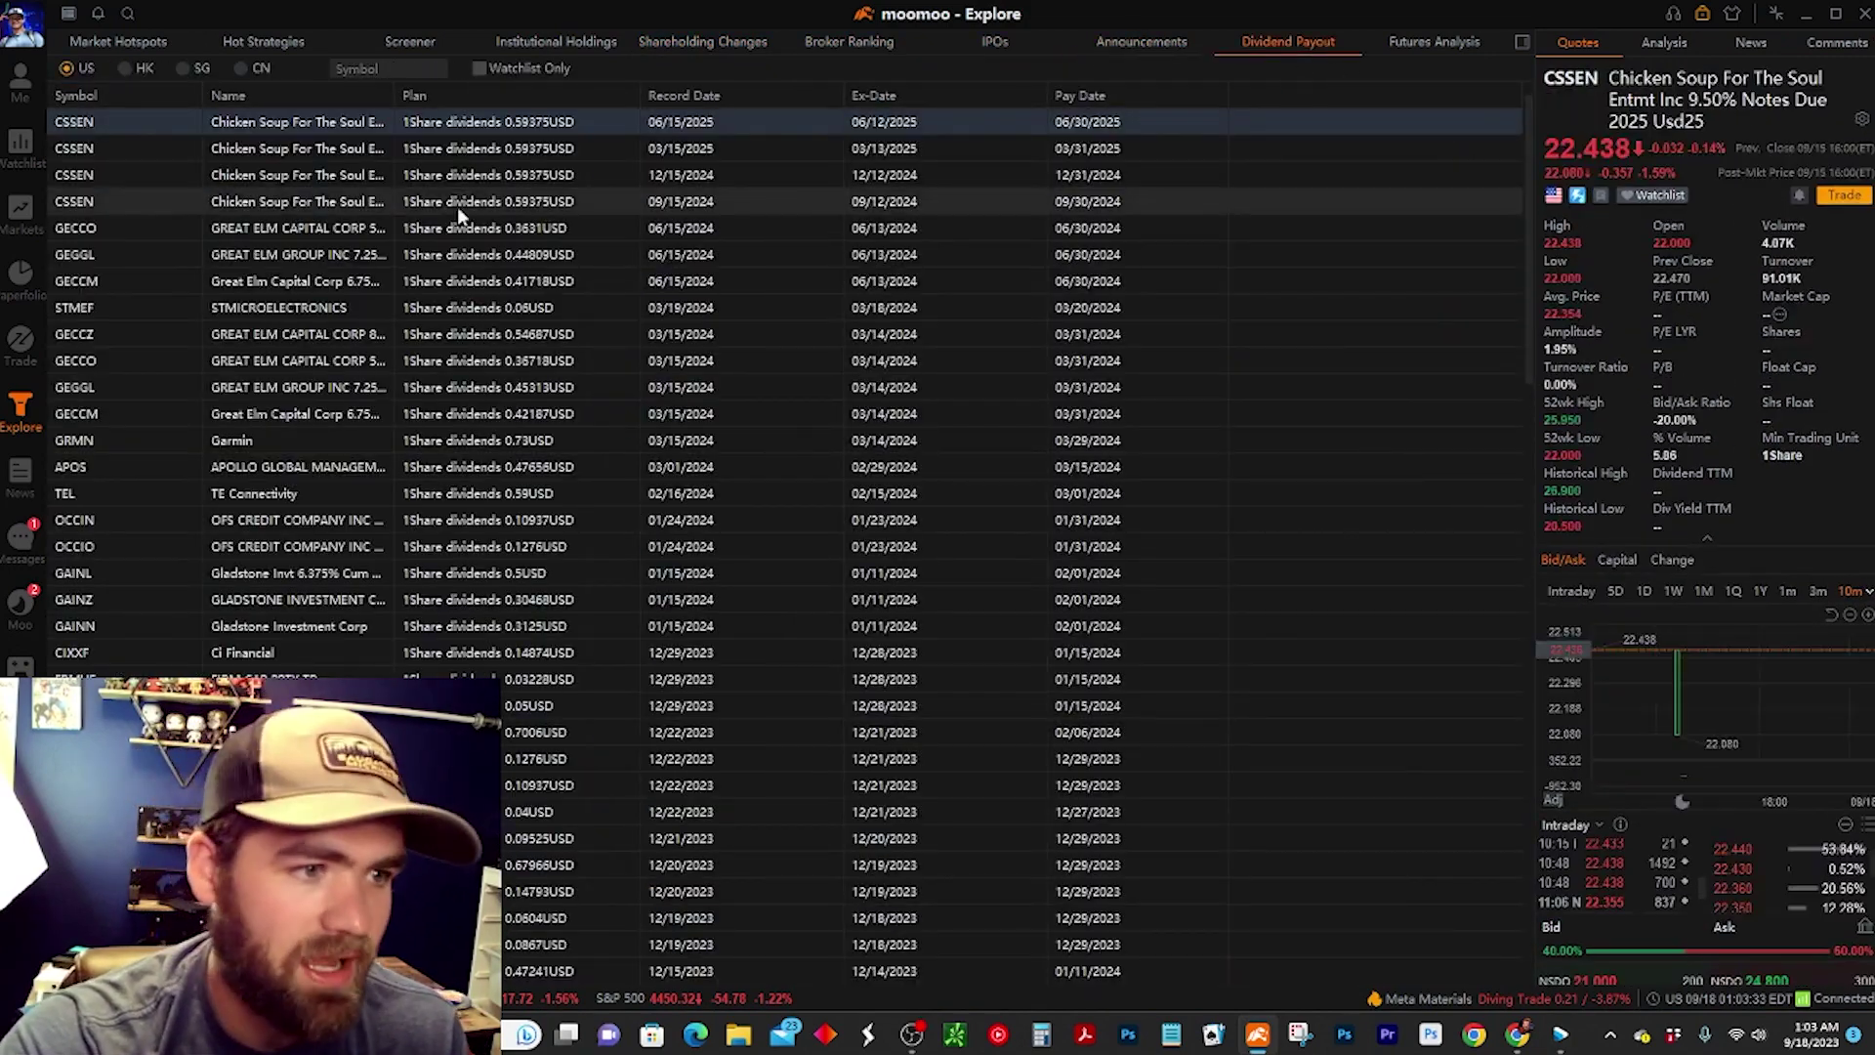
pyautogui.click(1475, 54)
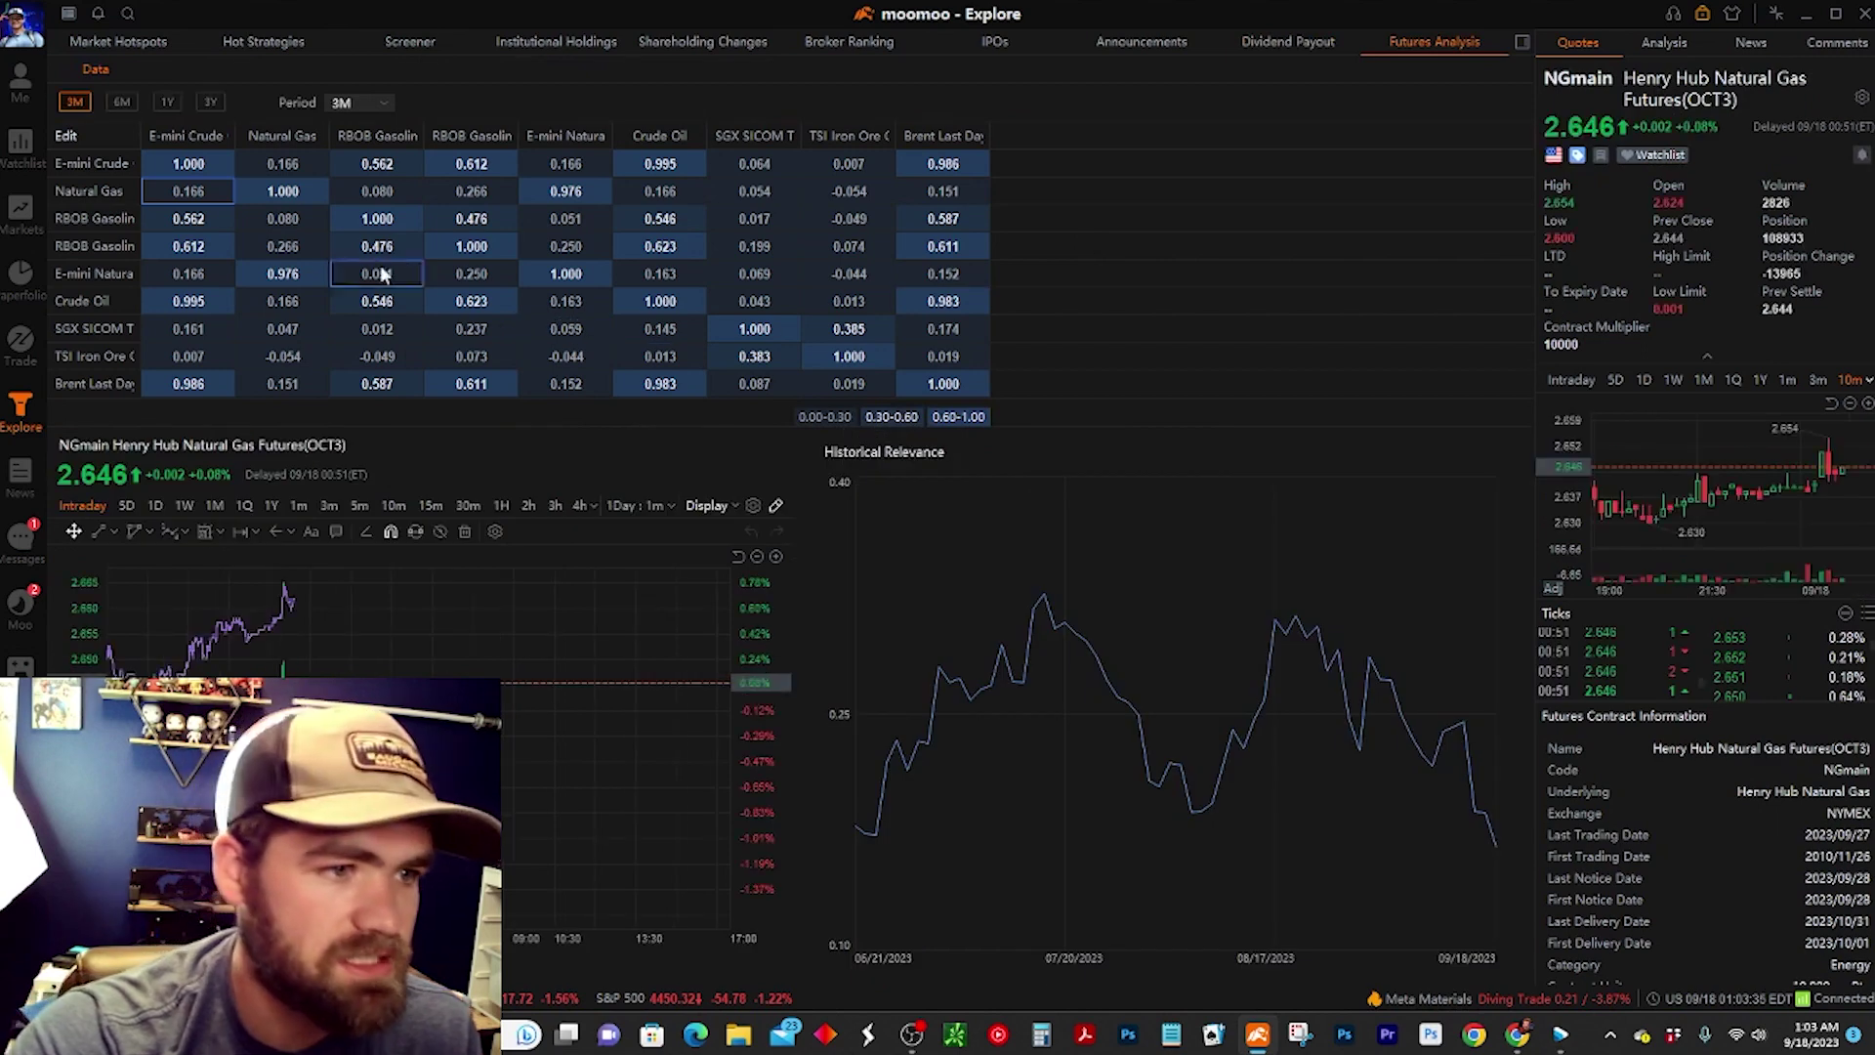
pyautogui.click(118, 41)
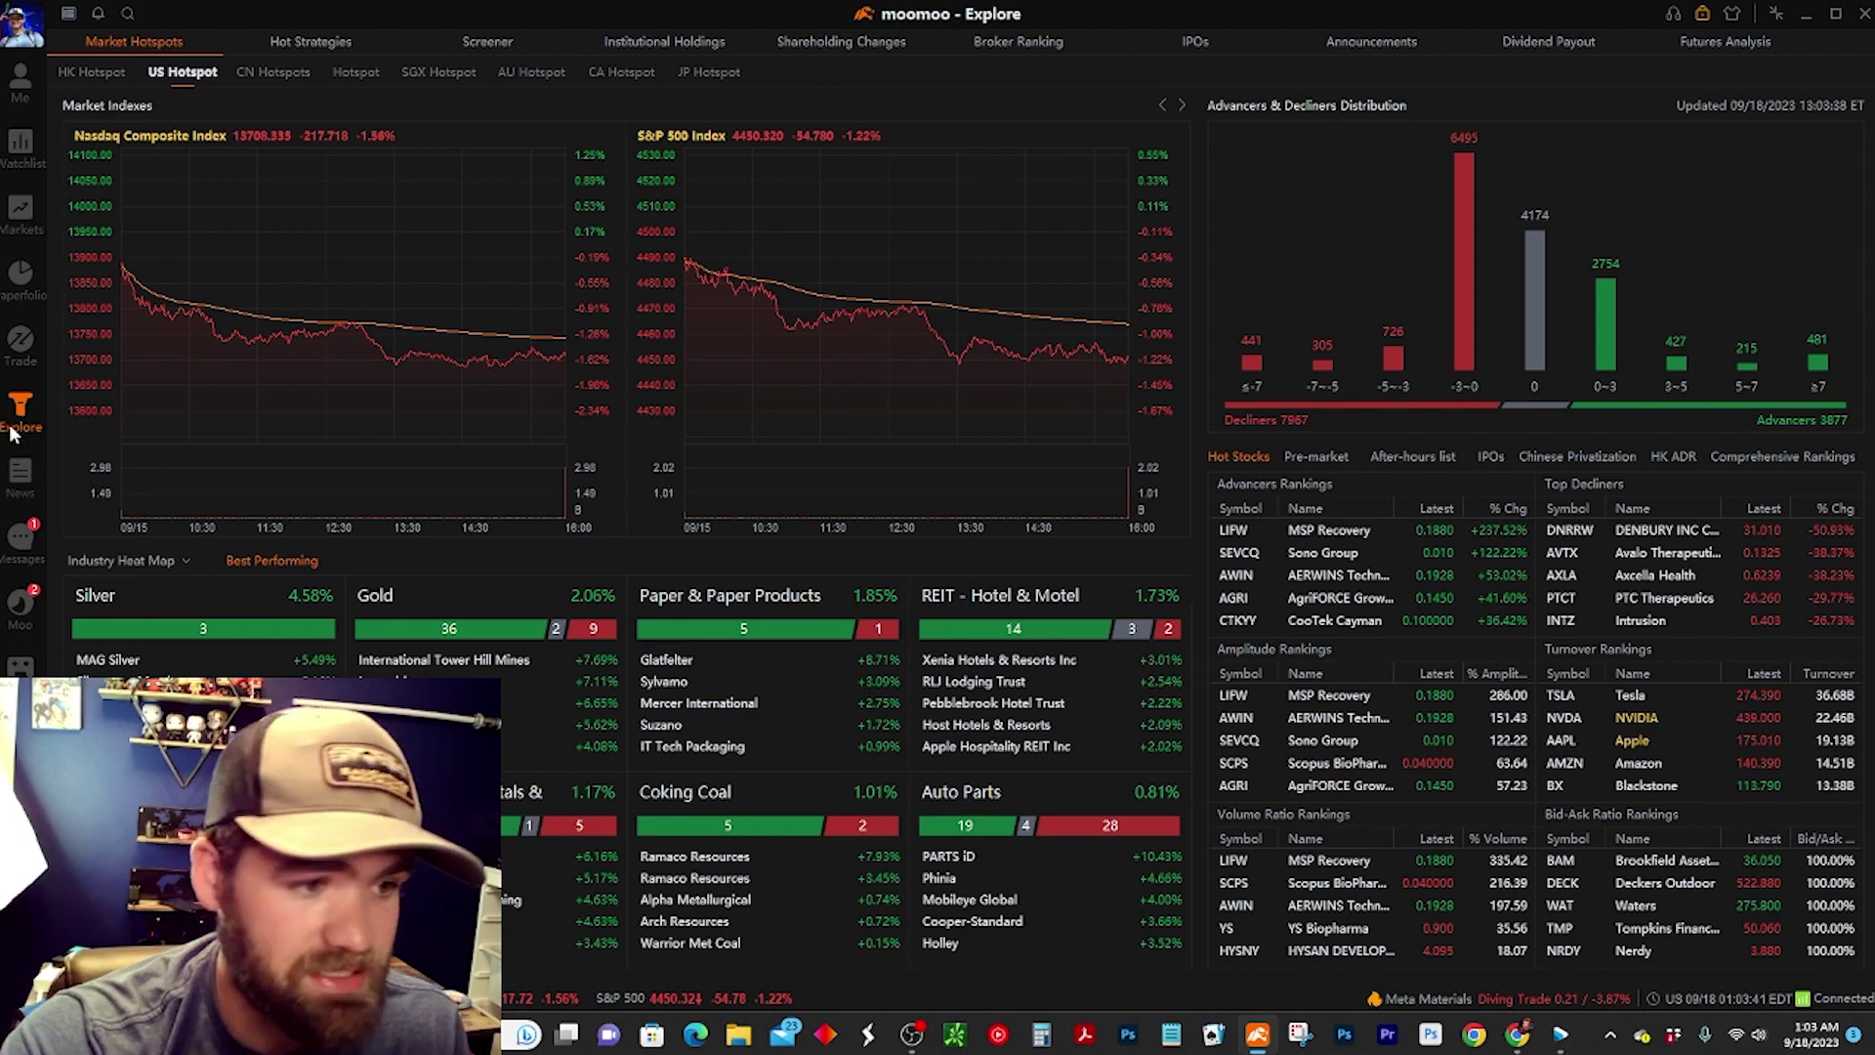
# Toggle between the Trade page and the Explore overview several times.
pyautogui.click(21, 340)
pyautogui.click(25, 409)
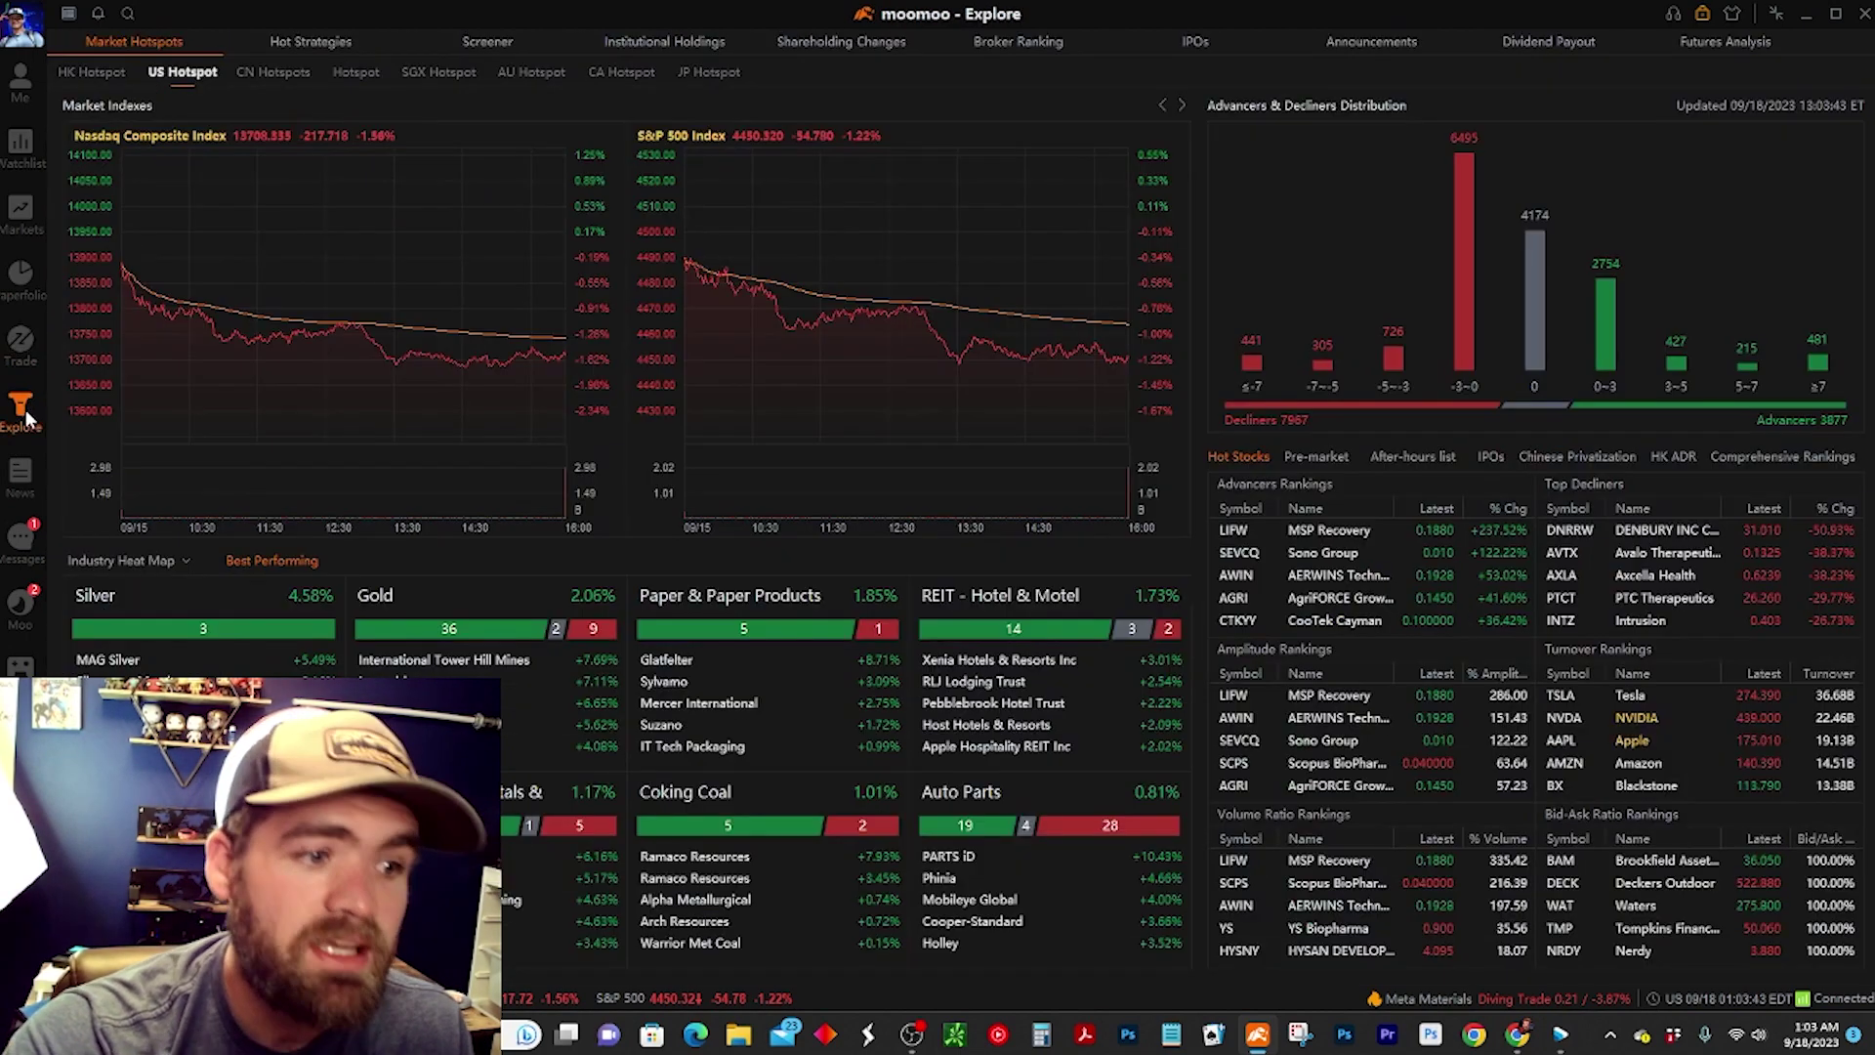
pyautogui.click(22, 340)
pyautogui.click(21, 405)
pyautogui.click(20, 342)
pyautogui.click(19, 402)
pyautogui.click(21, 350)
pyautogui.click(20, 411)
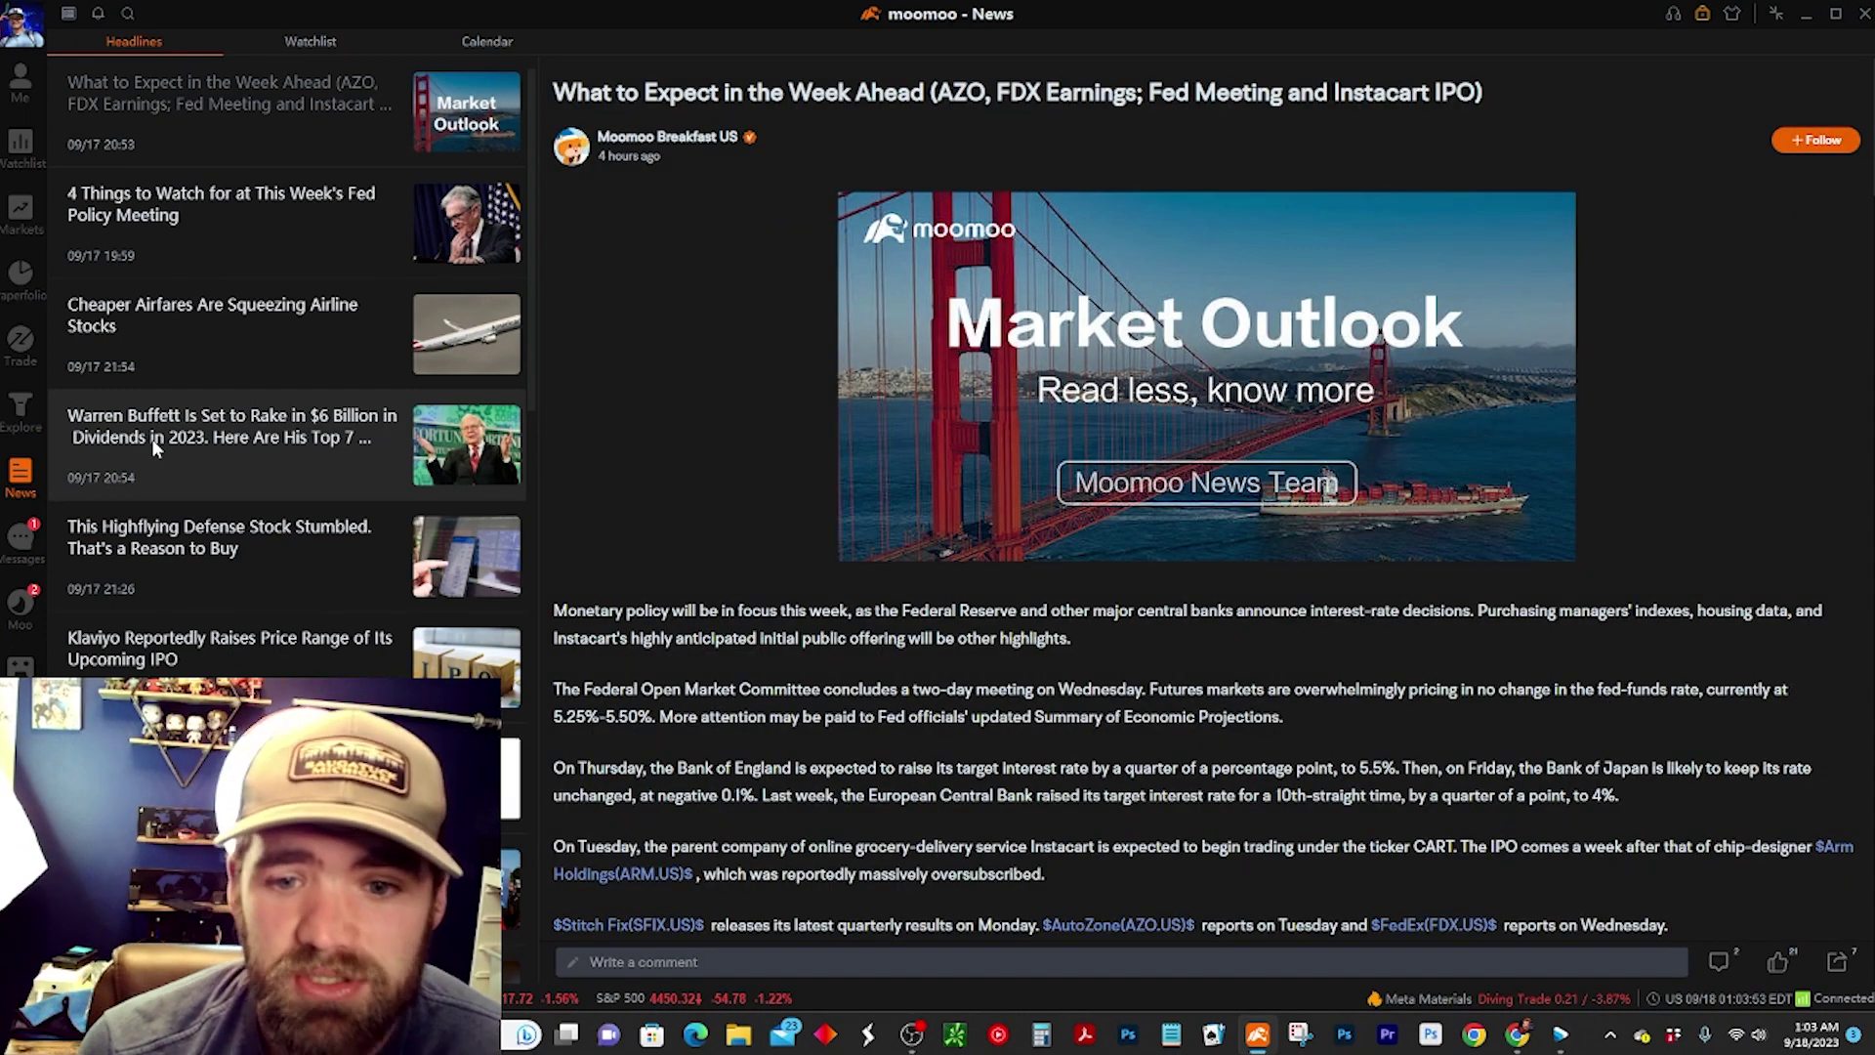
# Read the News headlines and Watchlist stories, dismiss the sign-up popup, then open Messages.
pyautogui.scroll(-1, 1184, 368)
pyautogui.scroll(1, 1041, 354)
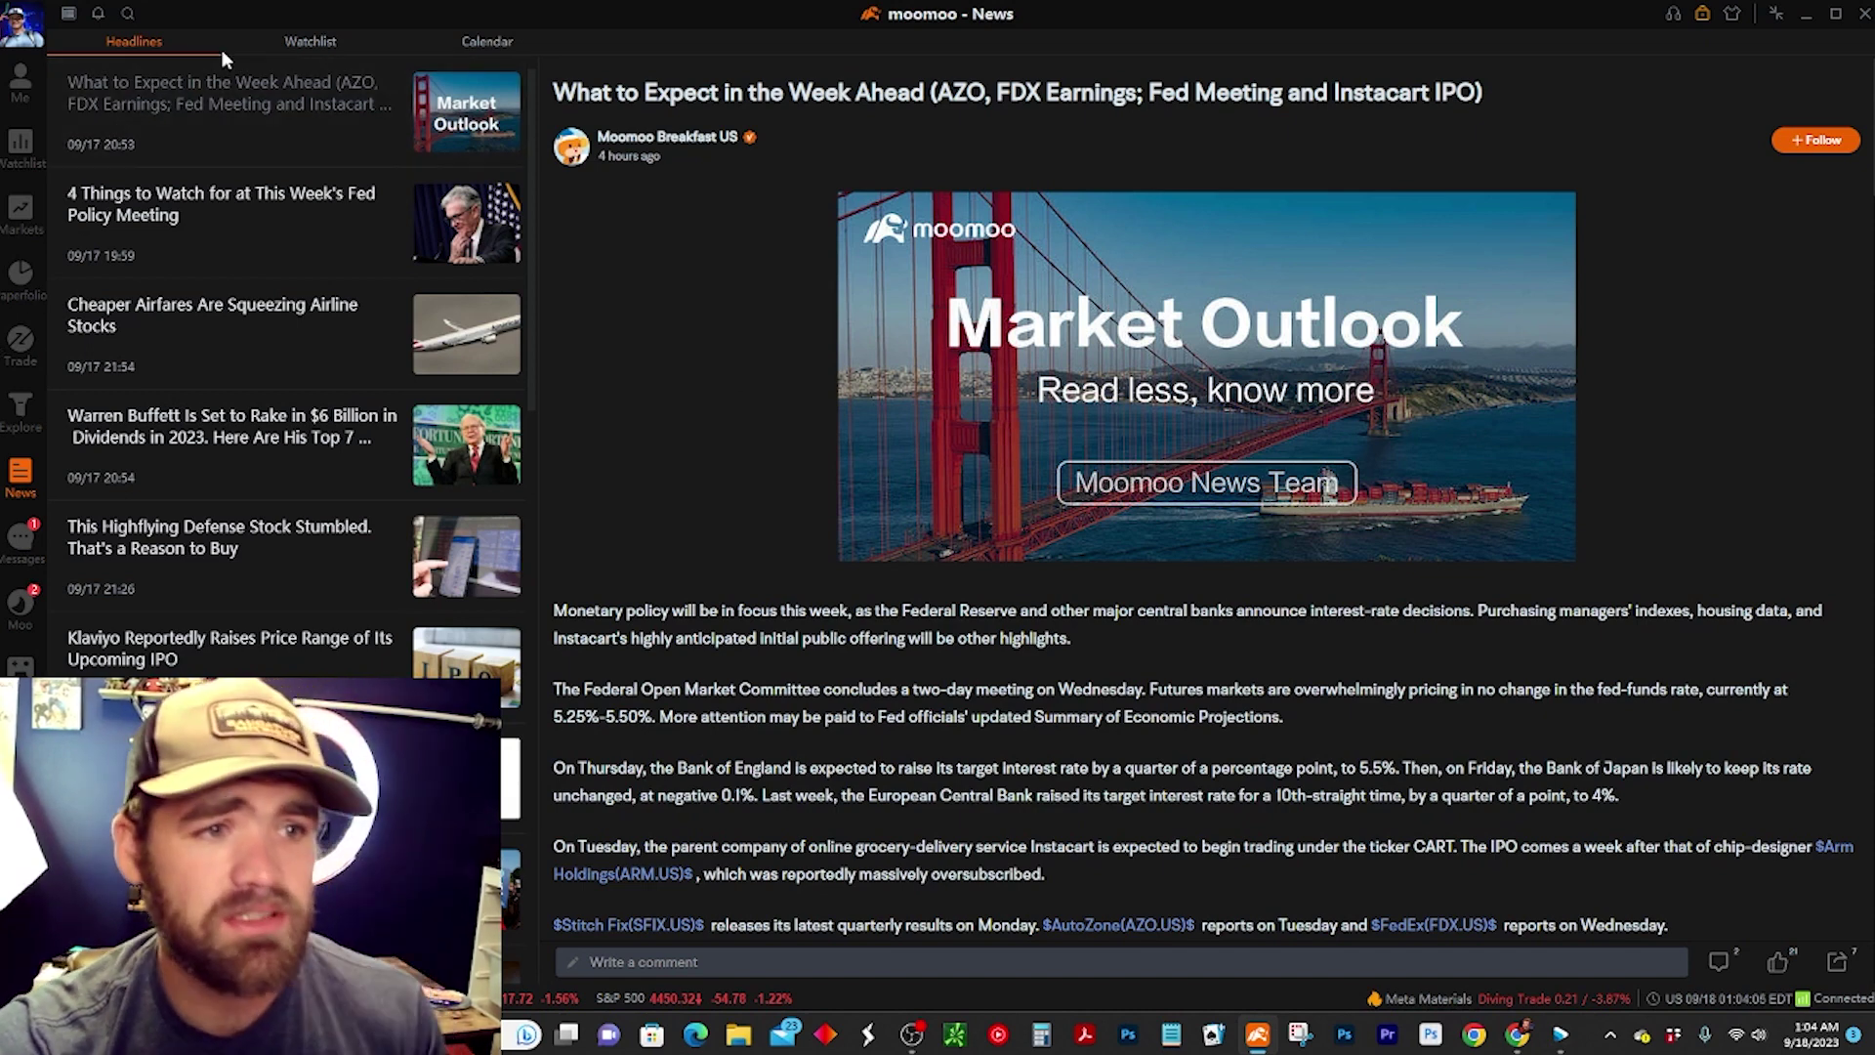
pyautogui.click(291, 45)
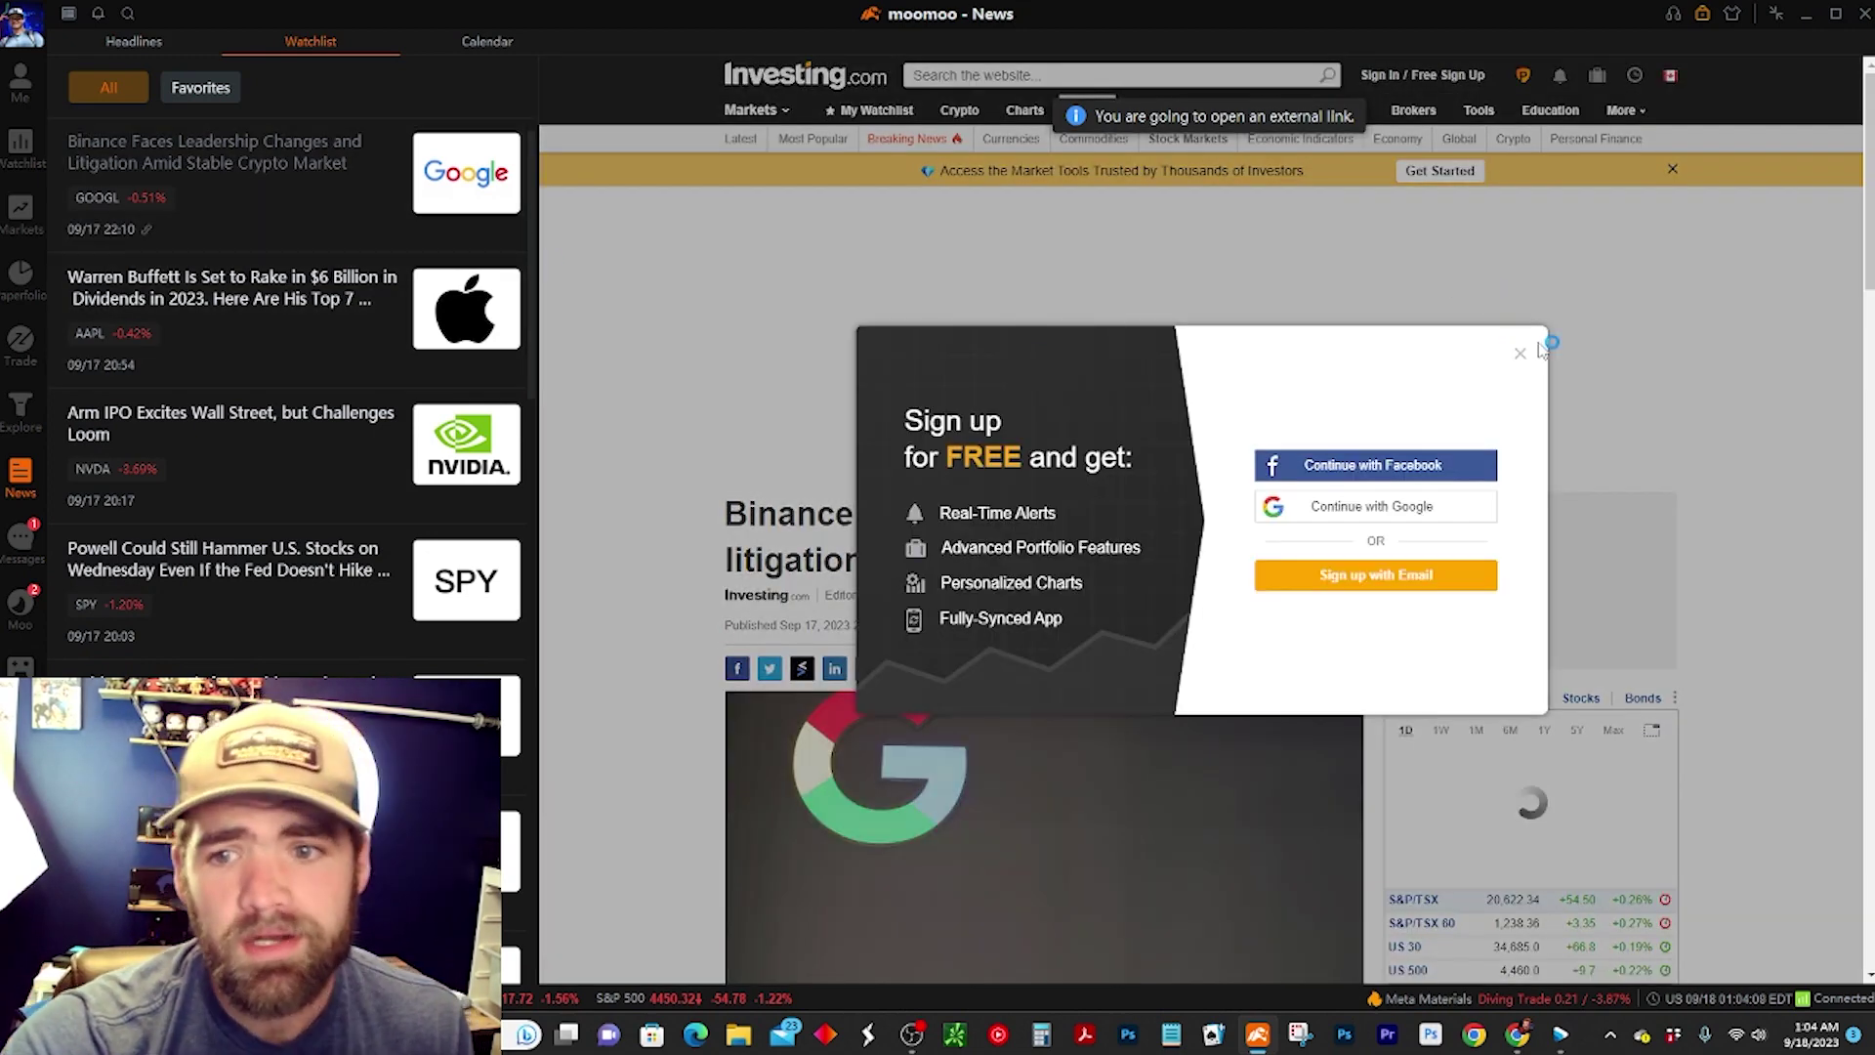
pyautogui.click(1521, 356)
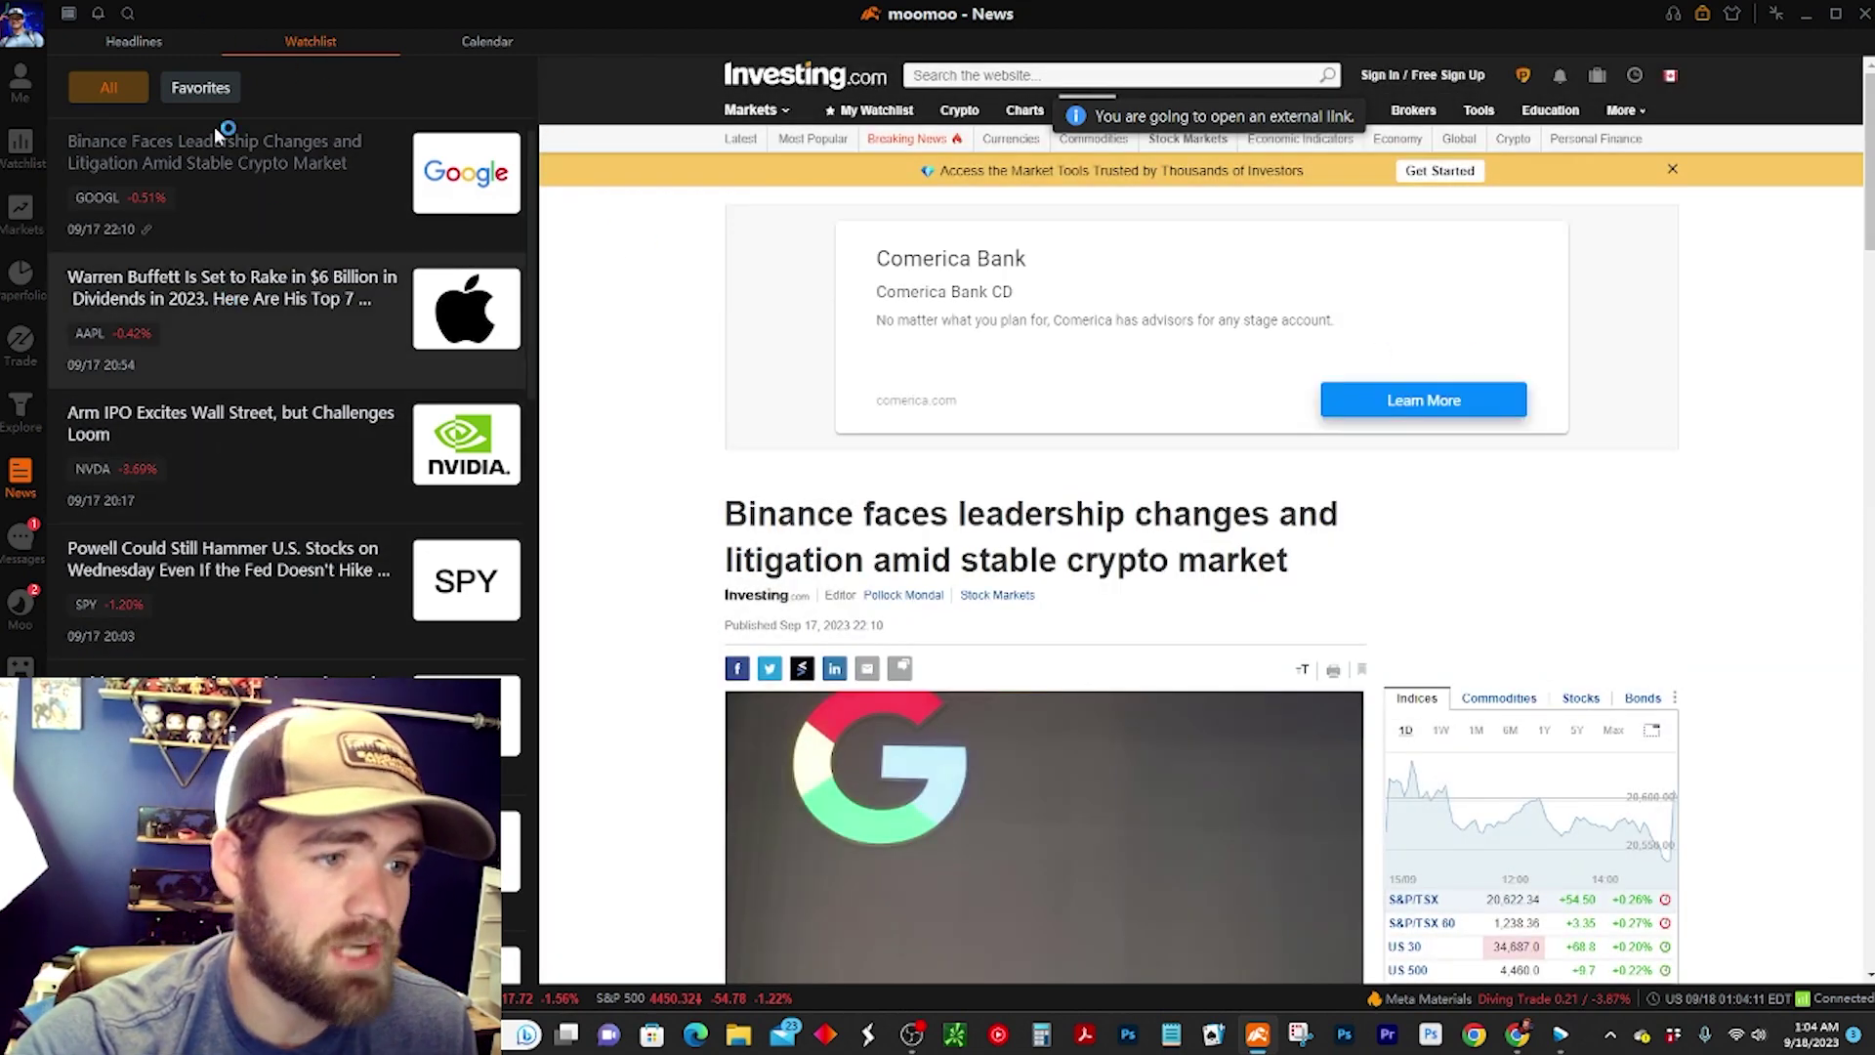
pyautogui.click(122, 42)
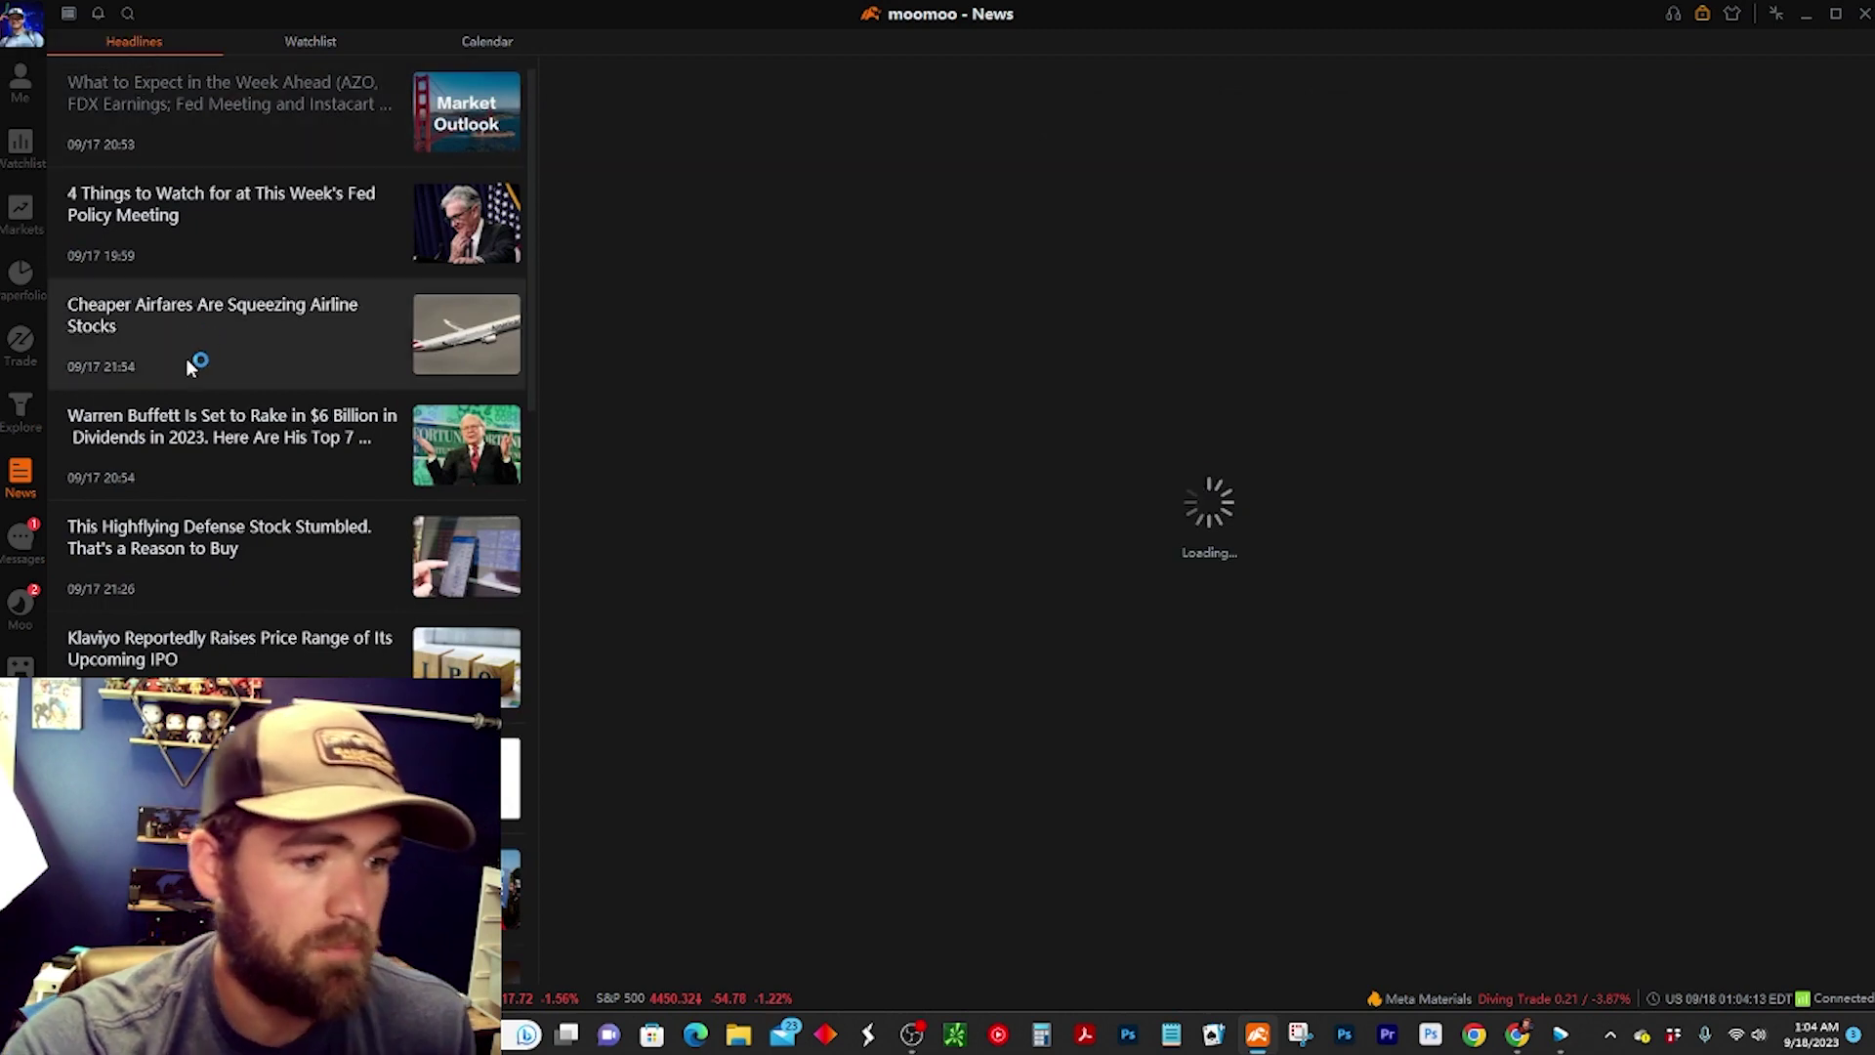
pyautogui.click(29, 550)
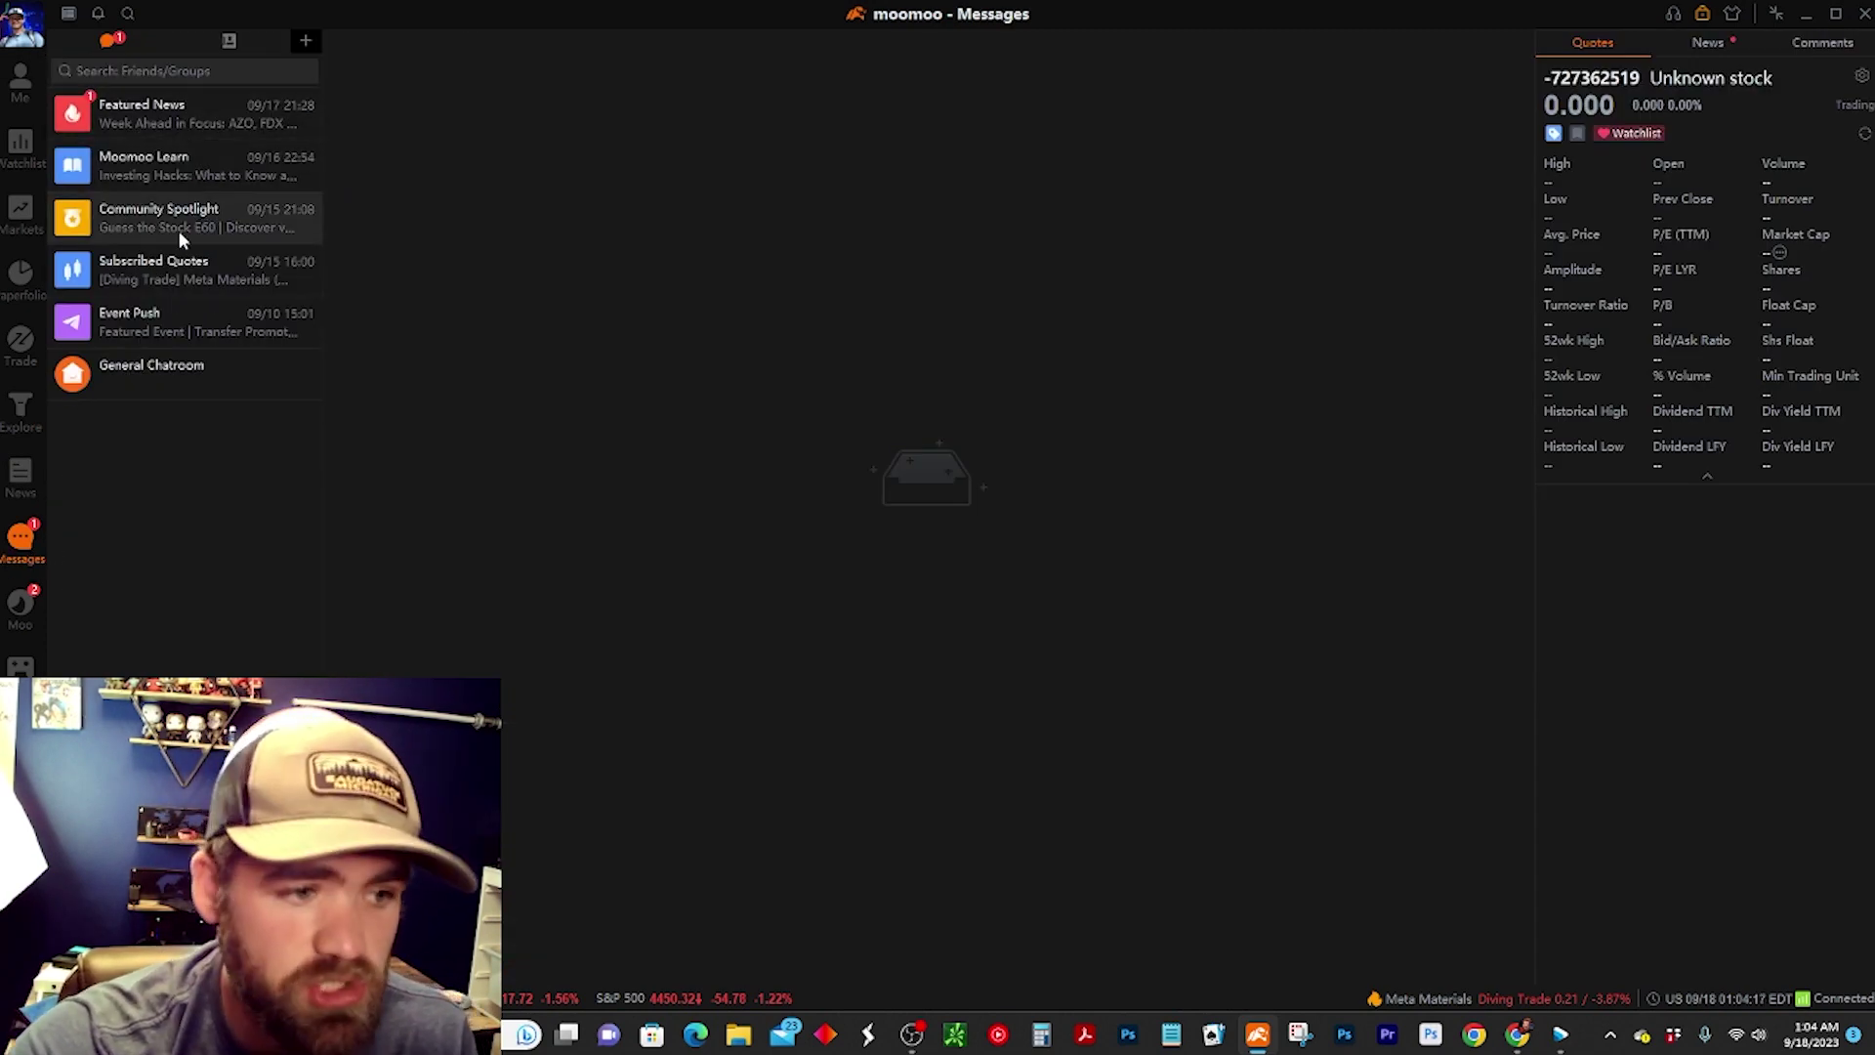
pyautogui.click(20, 608)
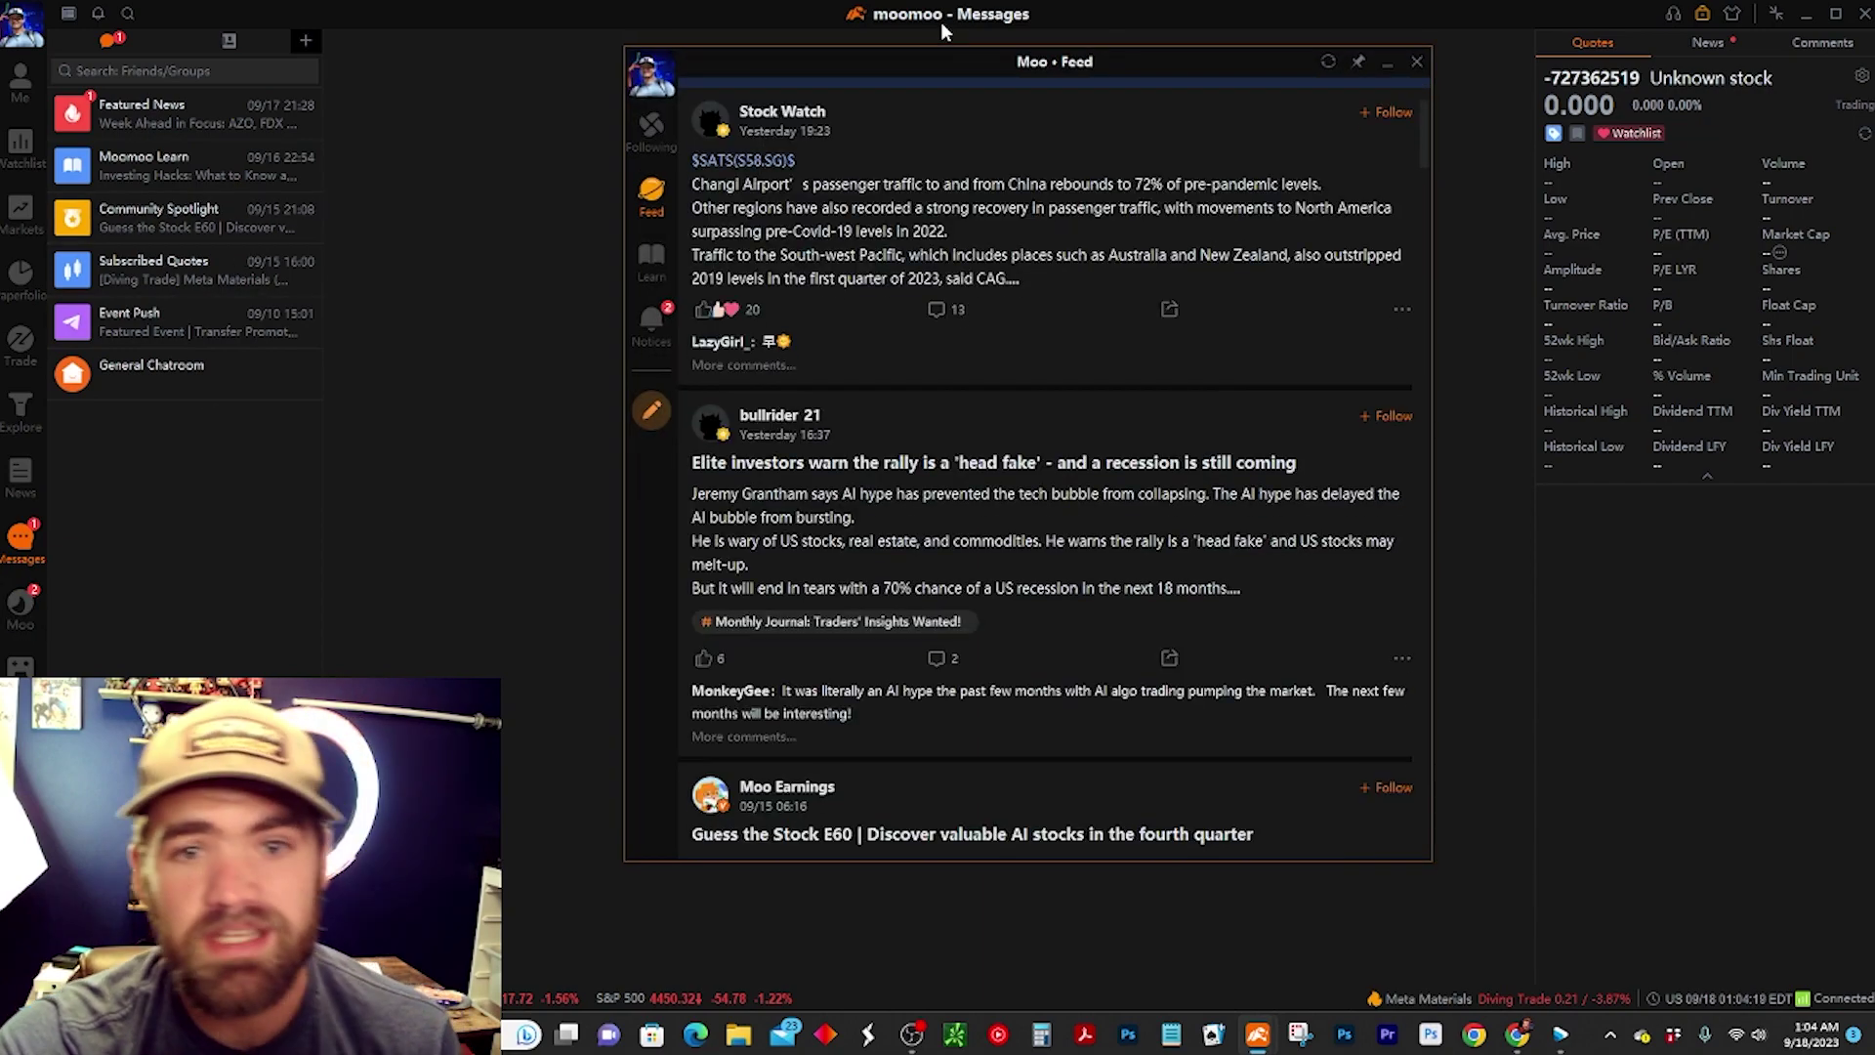
pyautogui.scroll(-5, 981, 350)
pyautogui.scroll(5, 982, 350)
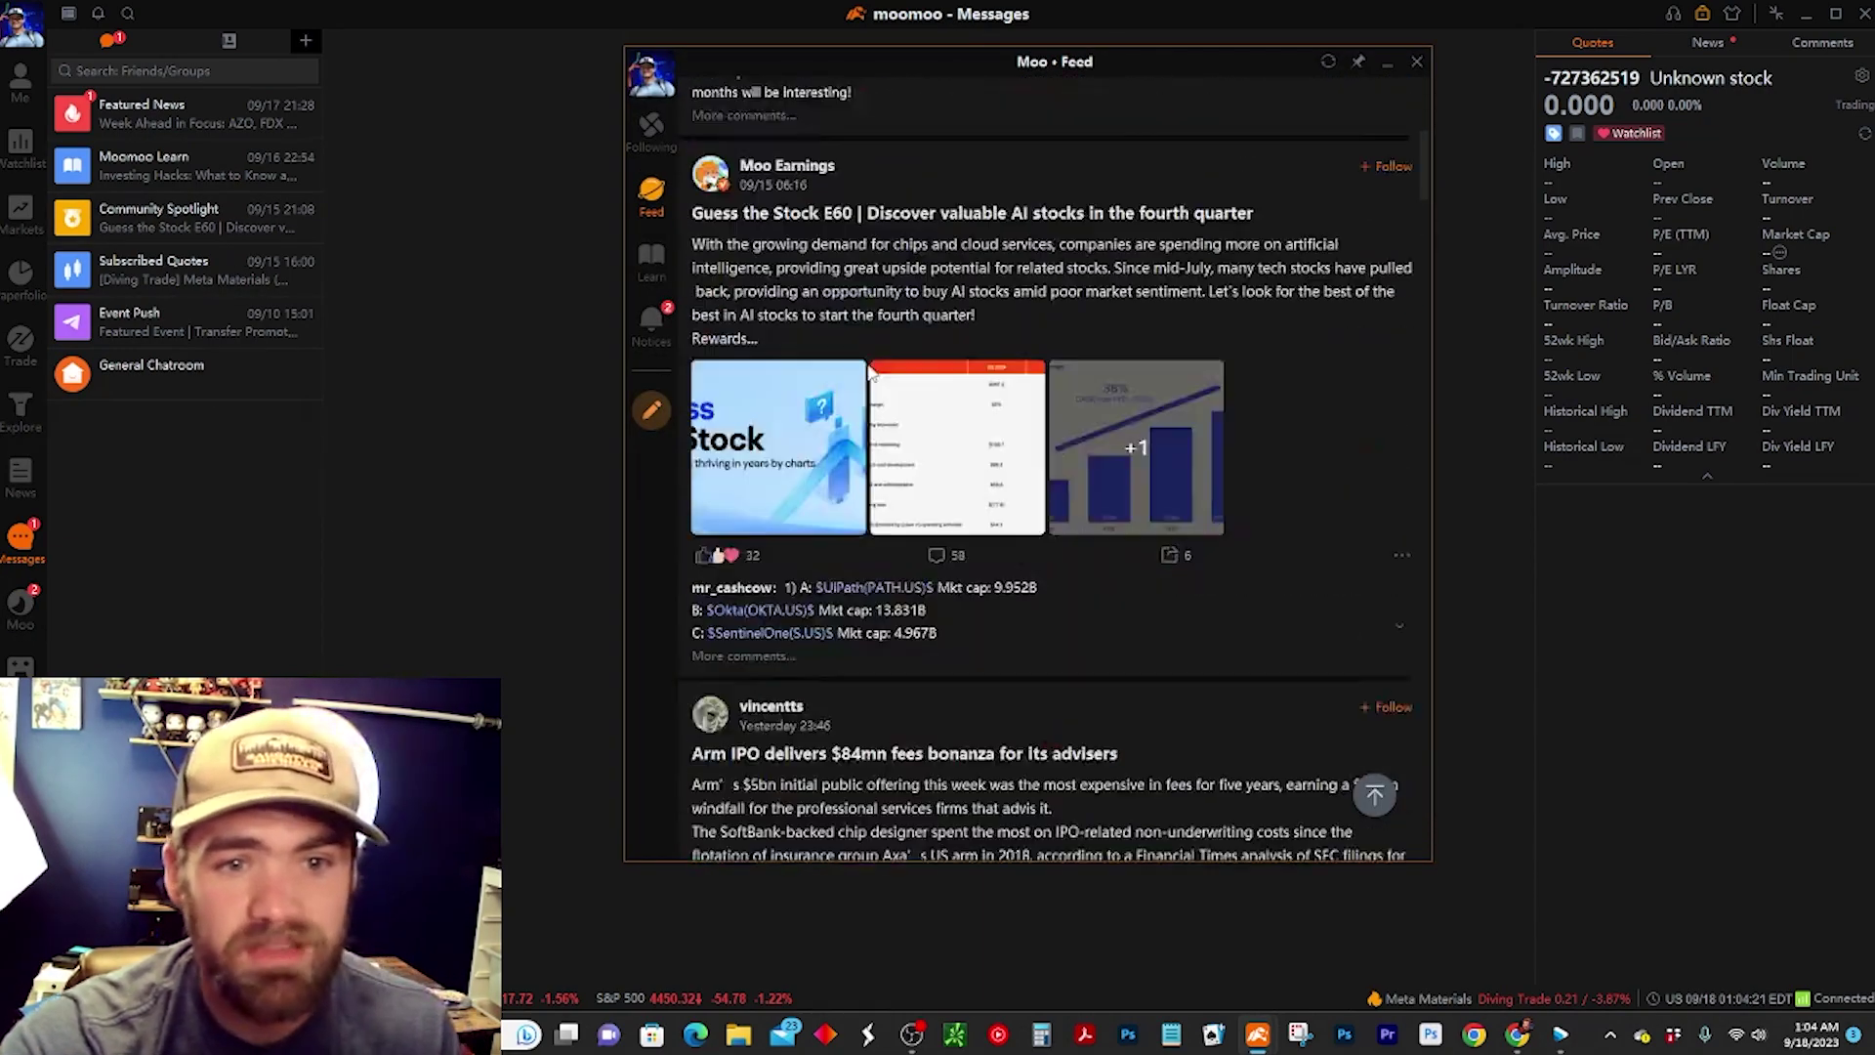
pyautogui.scroll(3, 863, 347)
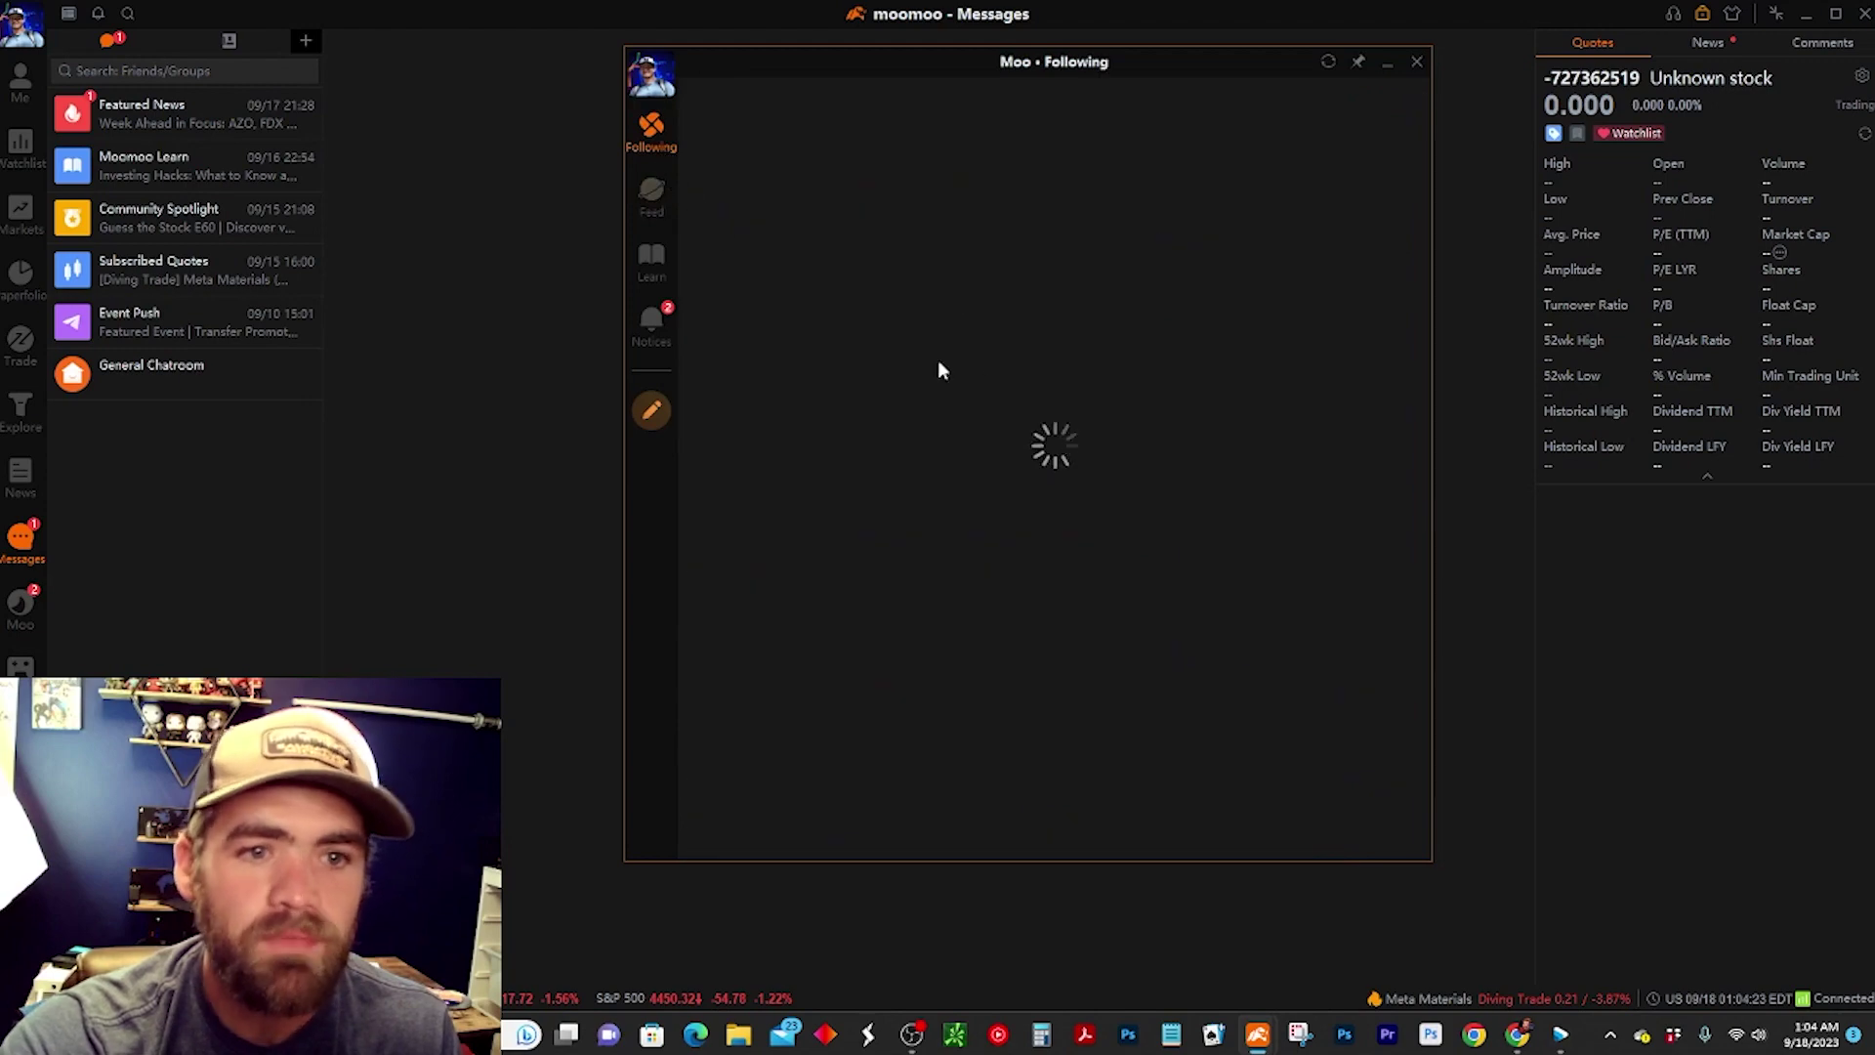
pyautogui.scroll(-3, 916, 352)
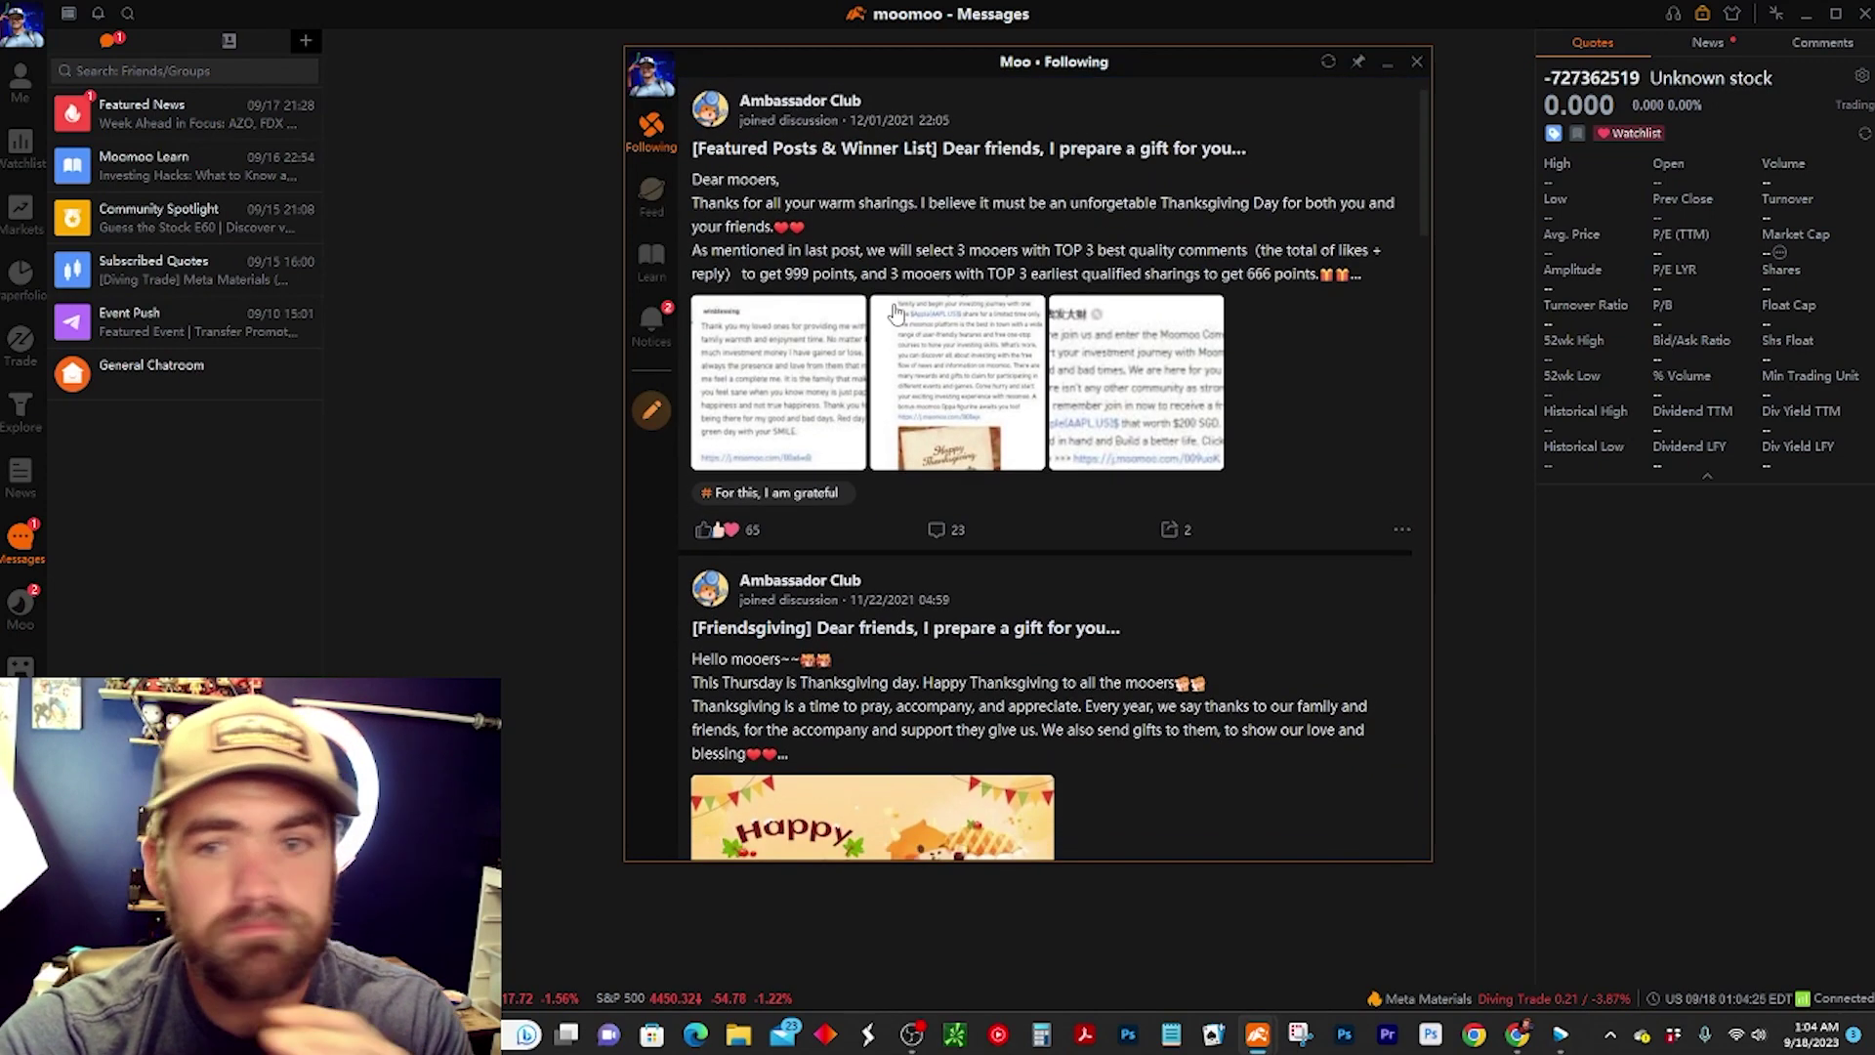
pyautogui.scroll(-4, 879, 264)
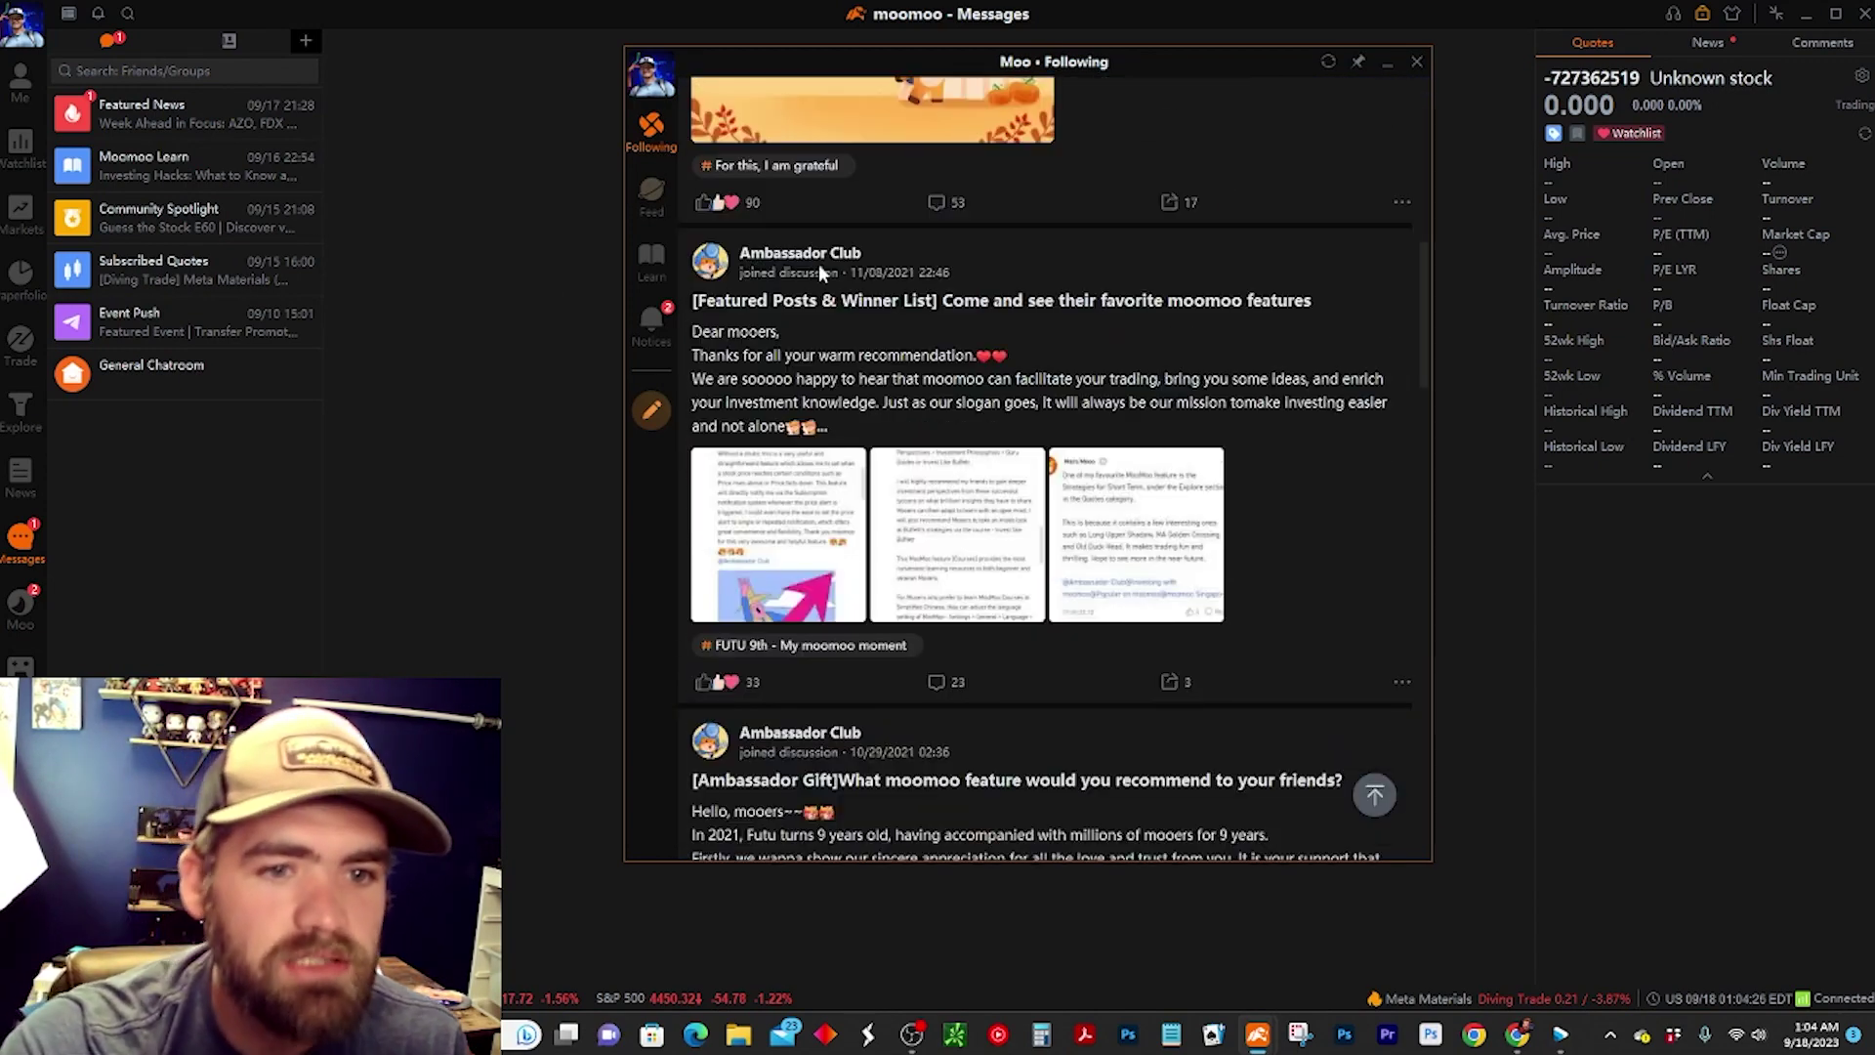
pyautogui.click(651, 317)
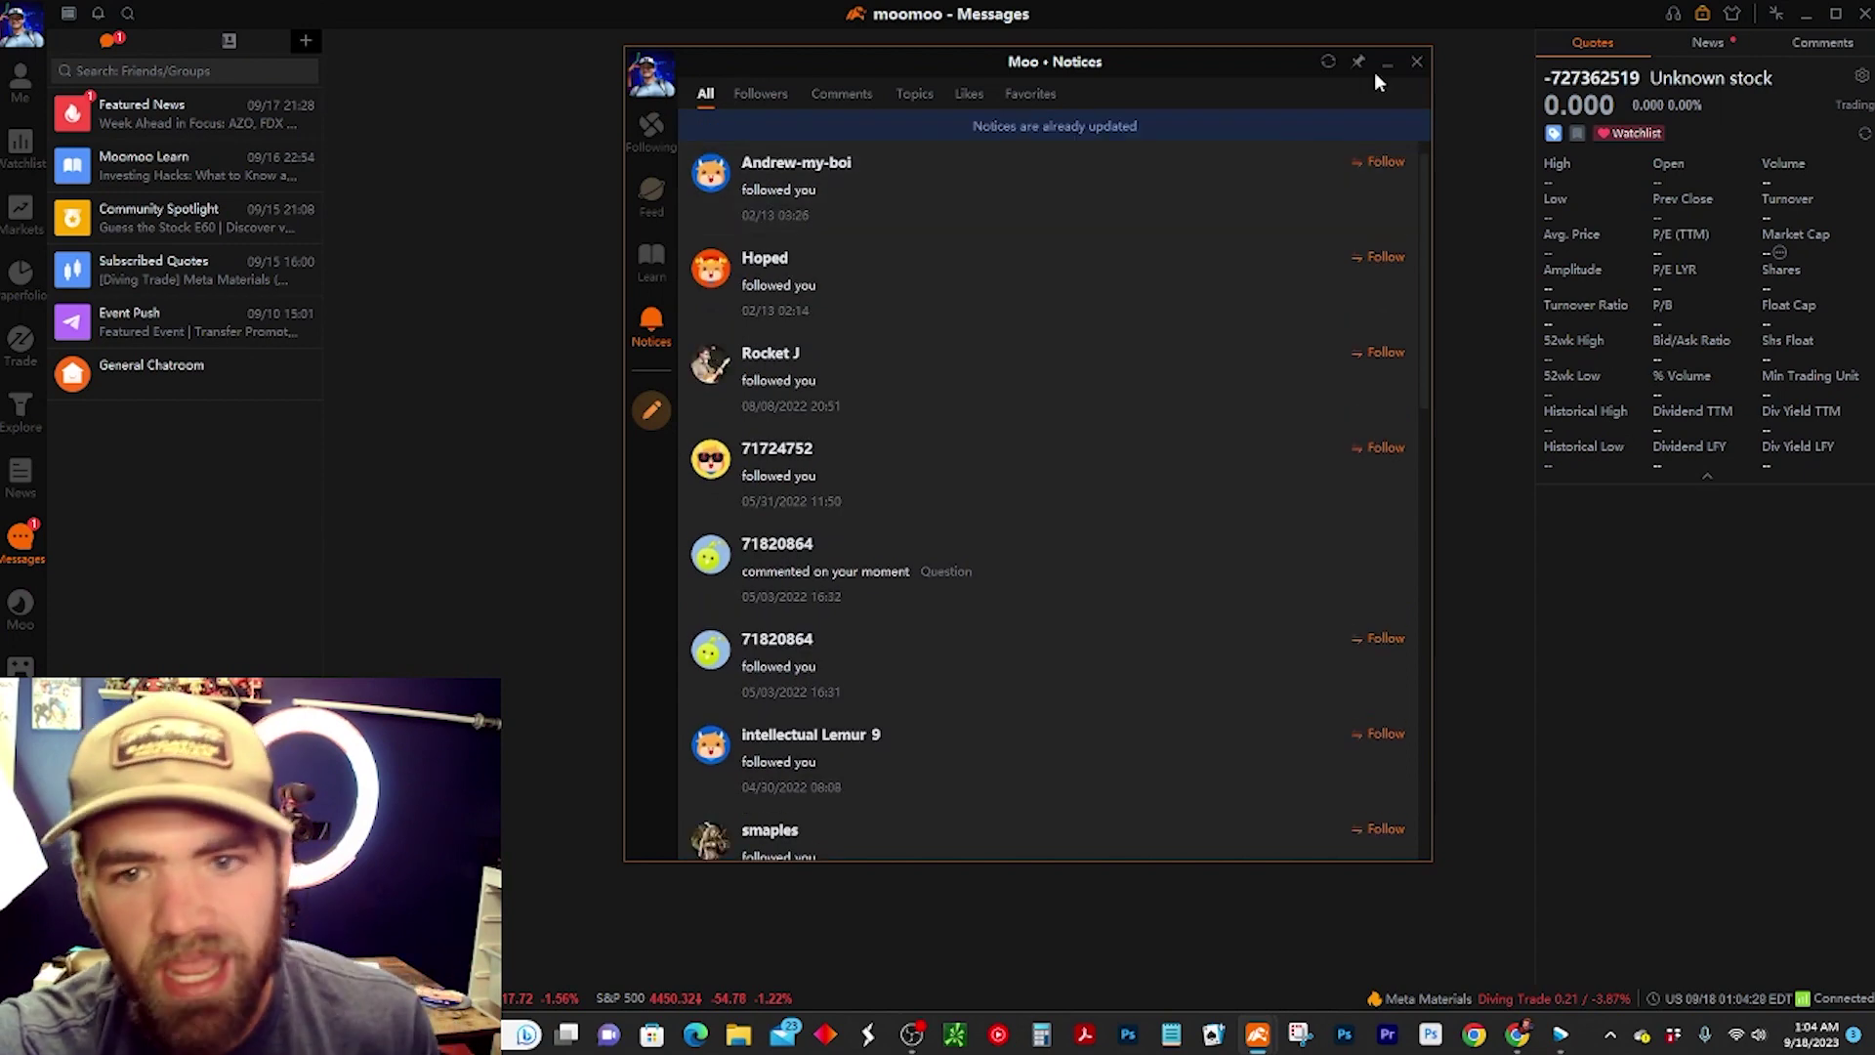
pyautogui.click(1417, 62)
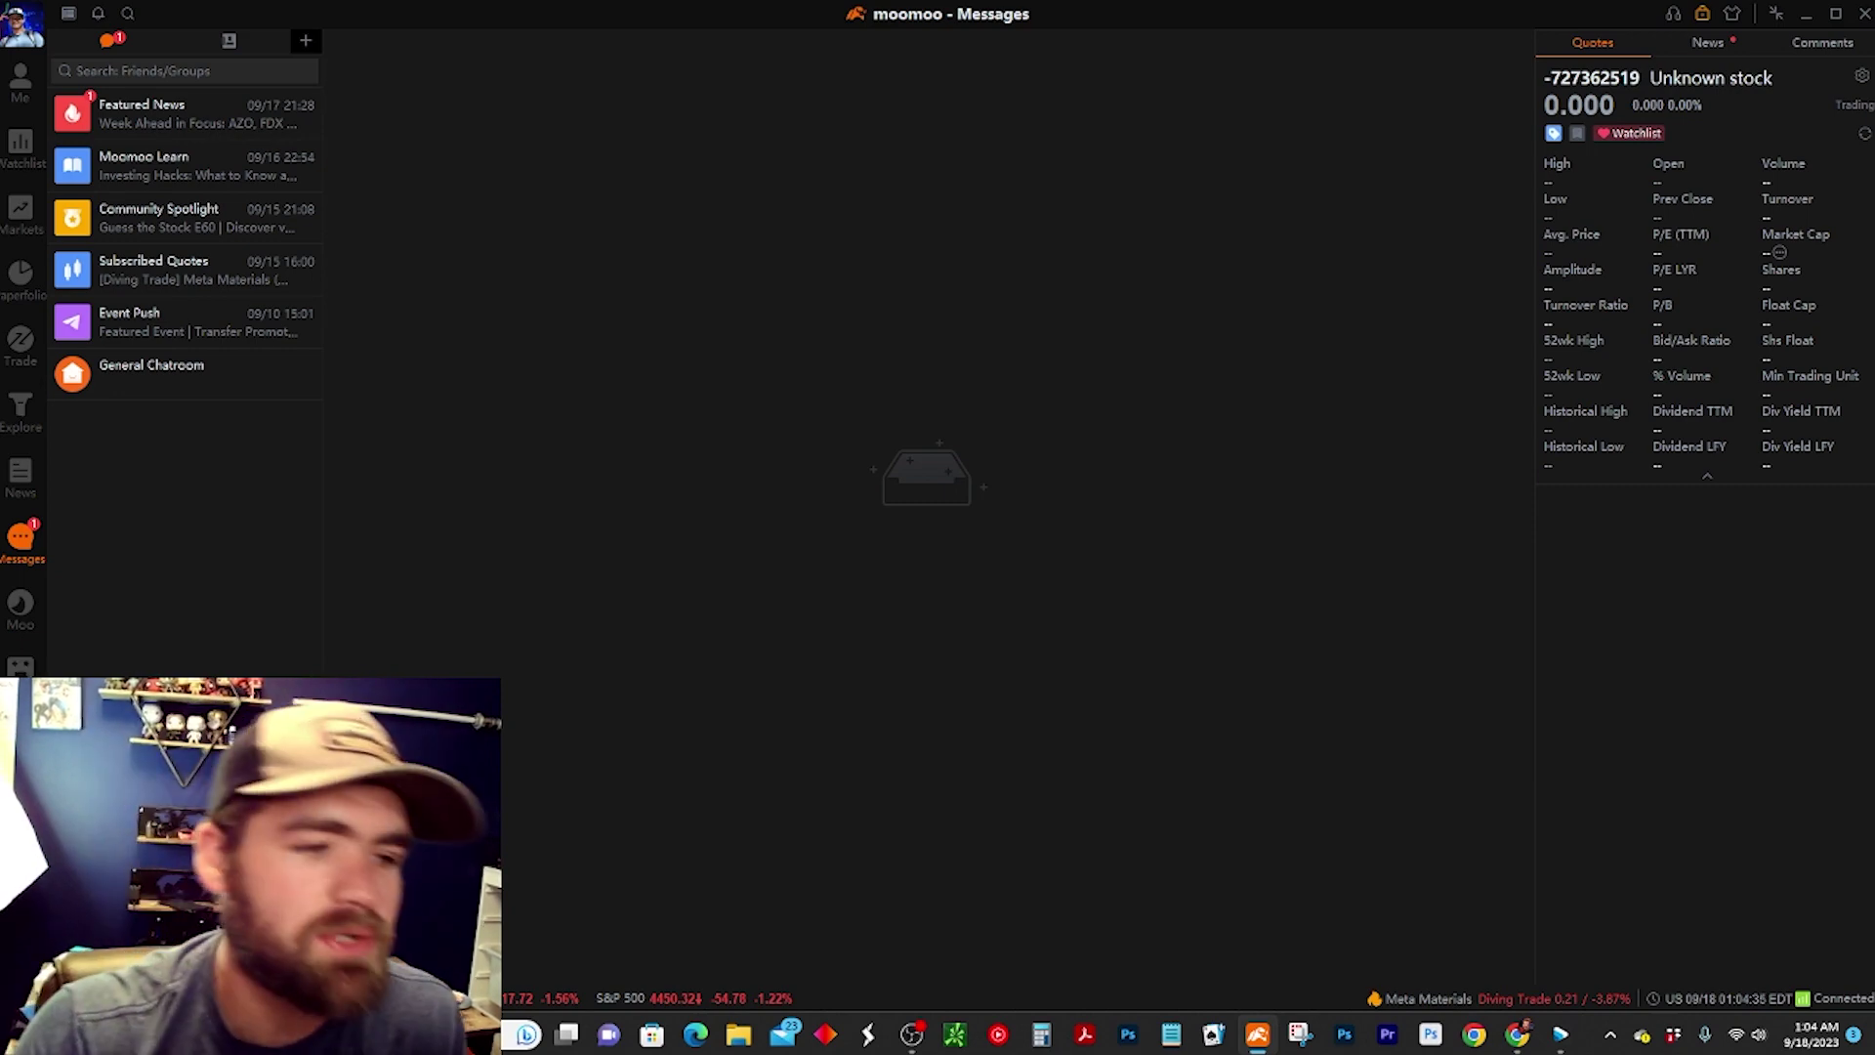
# Review Paper Trading for Options, Futures and Stocks, close the window, and open Quant.
pyautogui.click(21, 667)
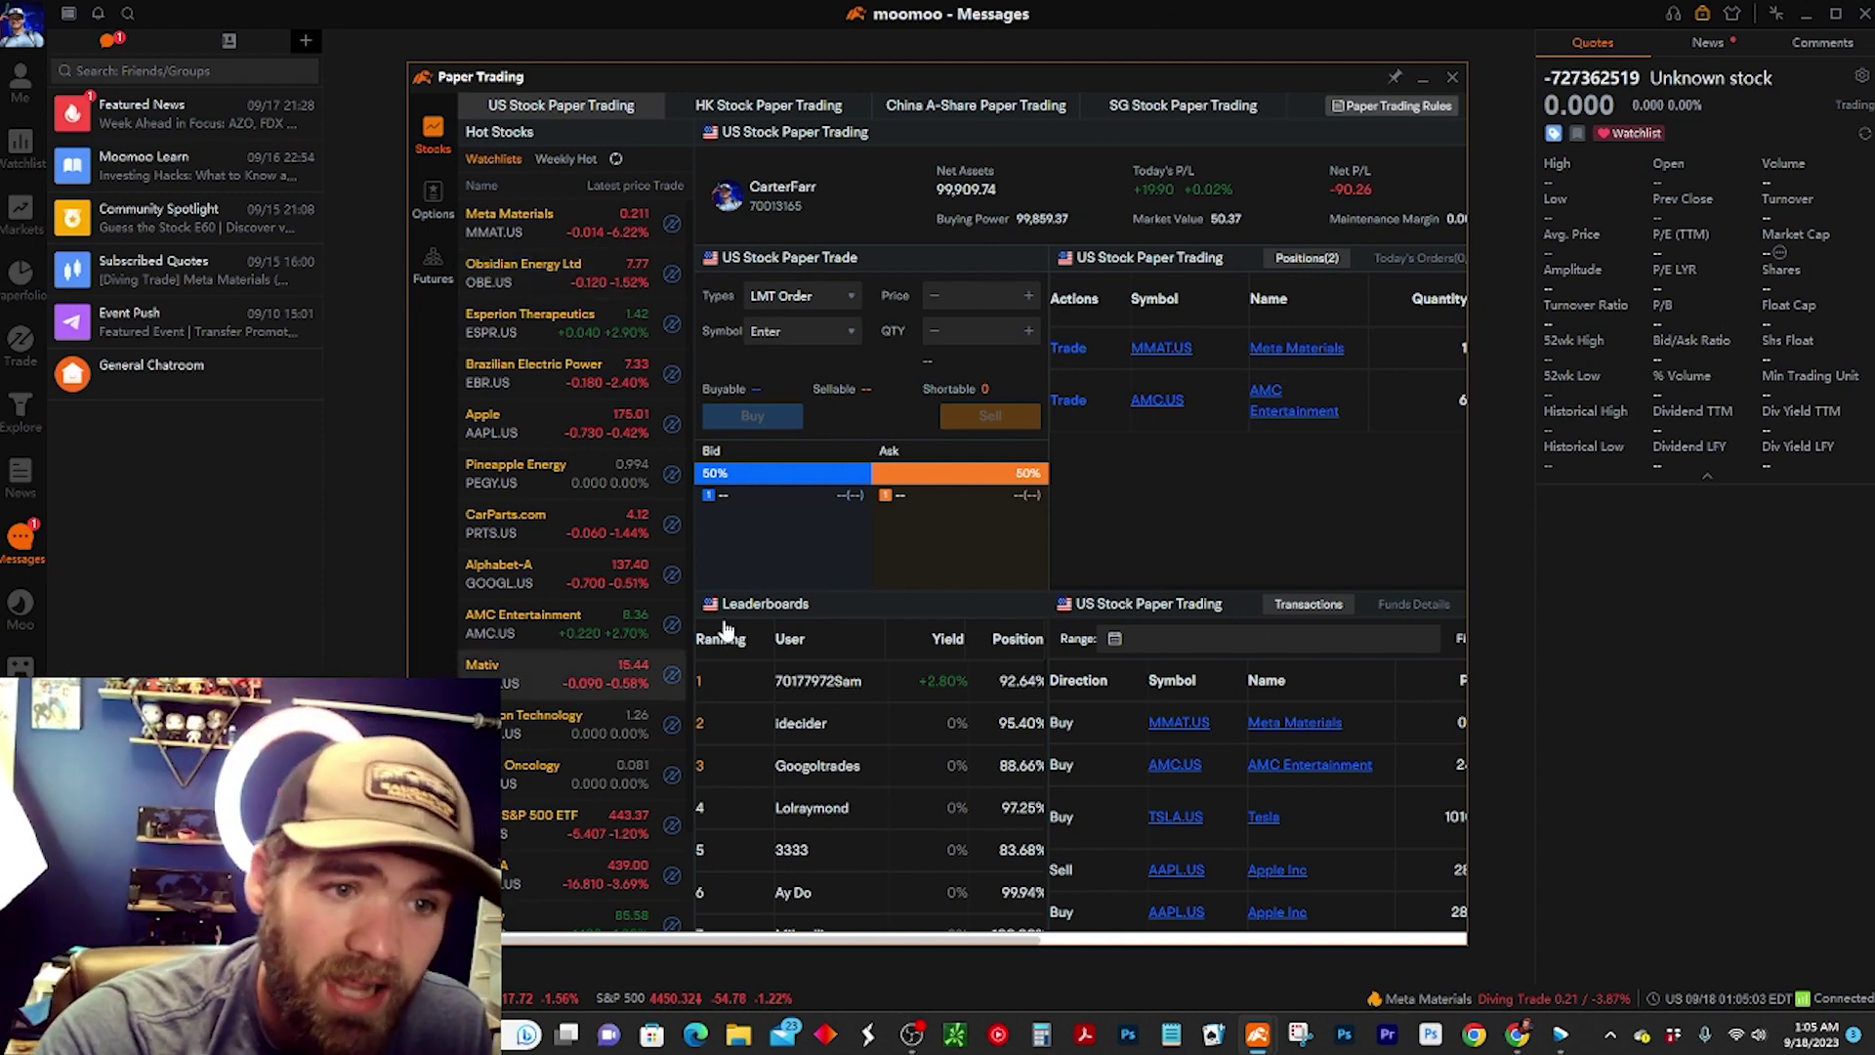
pyautogui.click(432, 200)
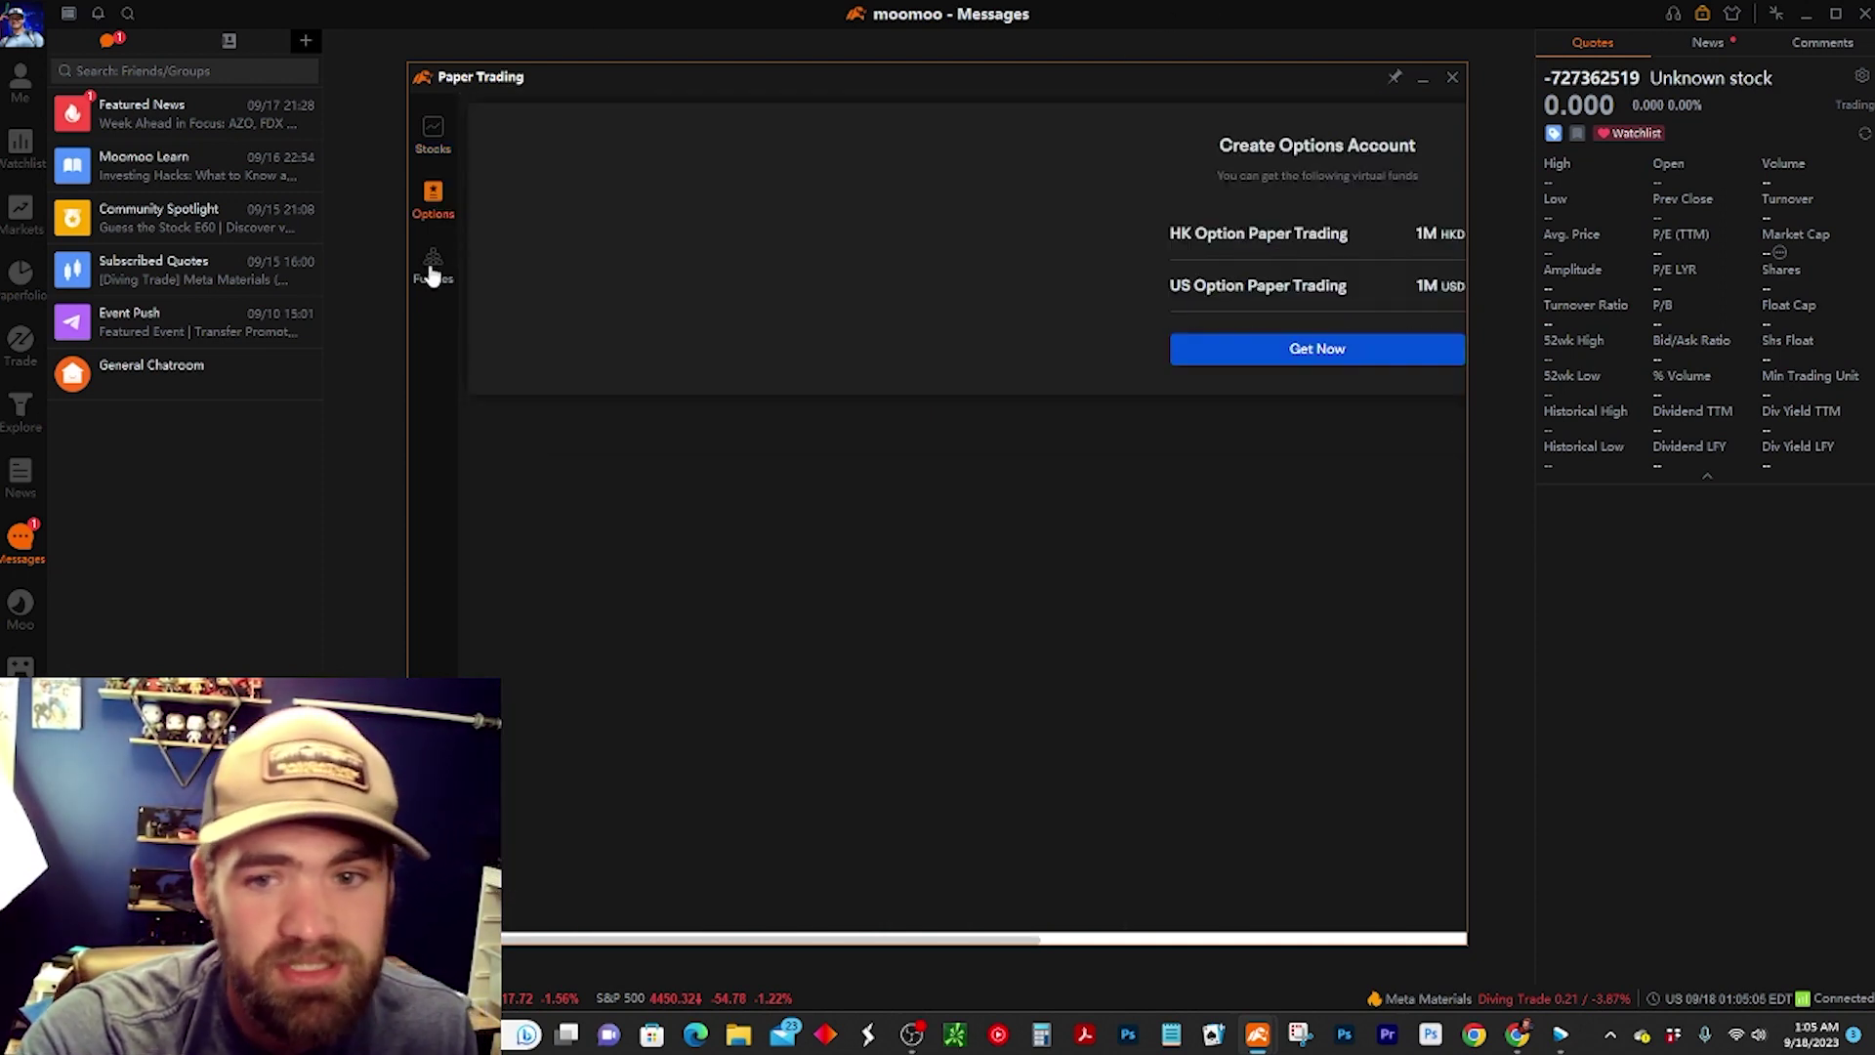
pyautogui.click(433, 266)
pyautogui.click(449, 143)
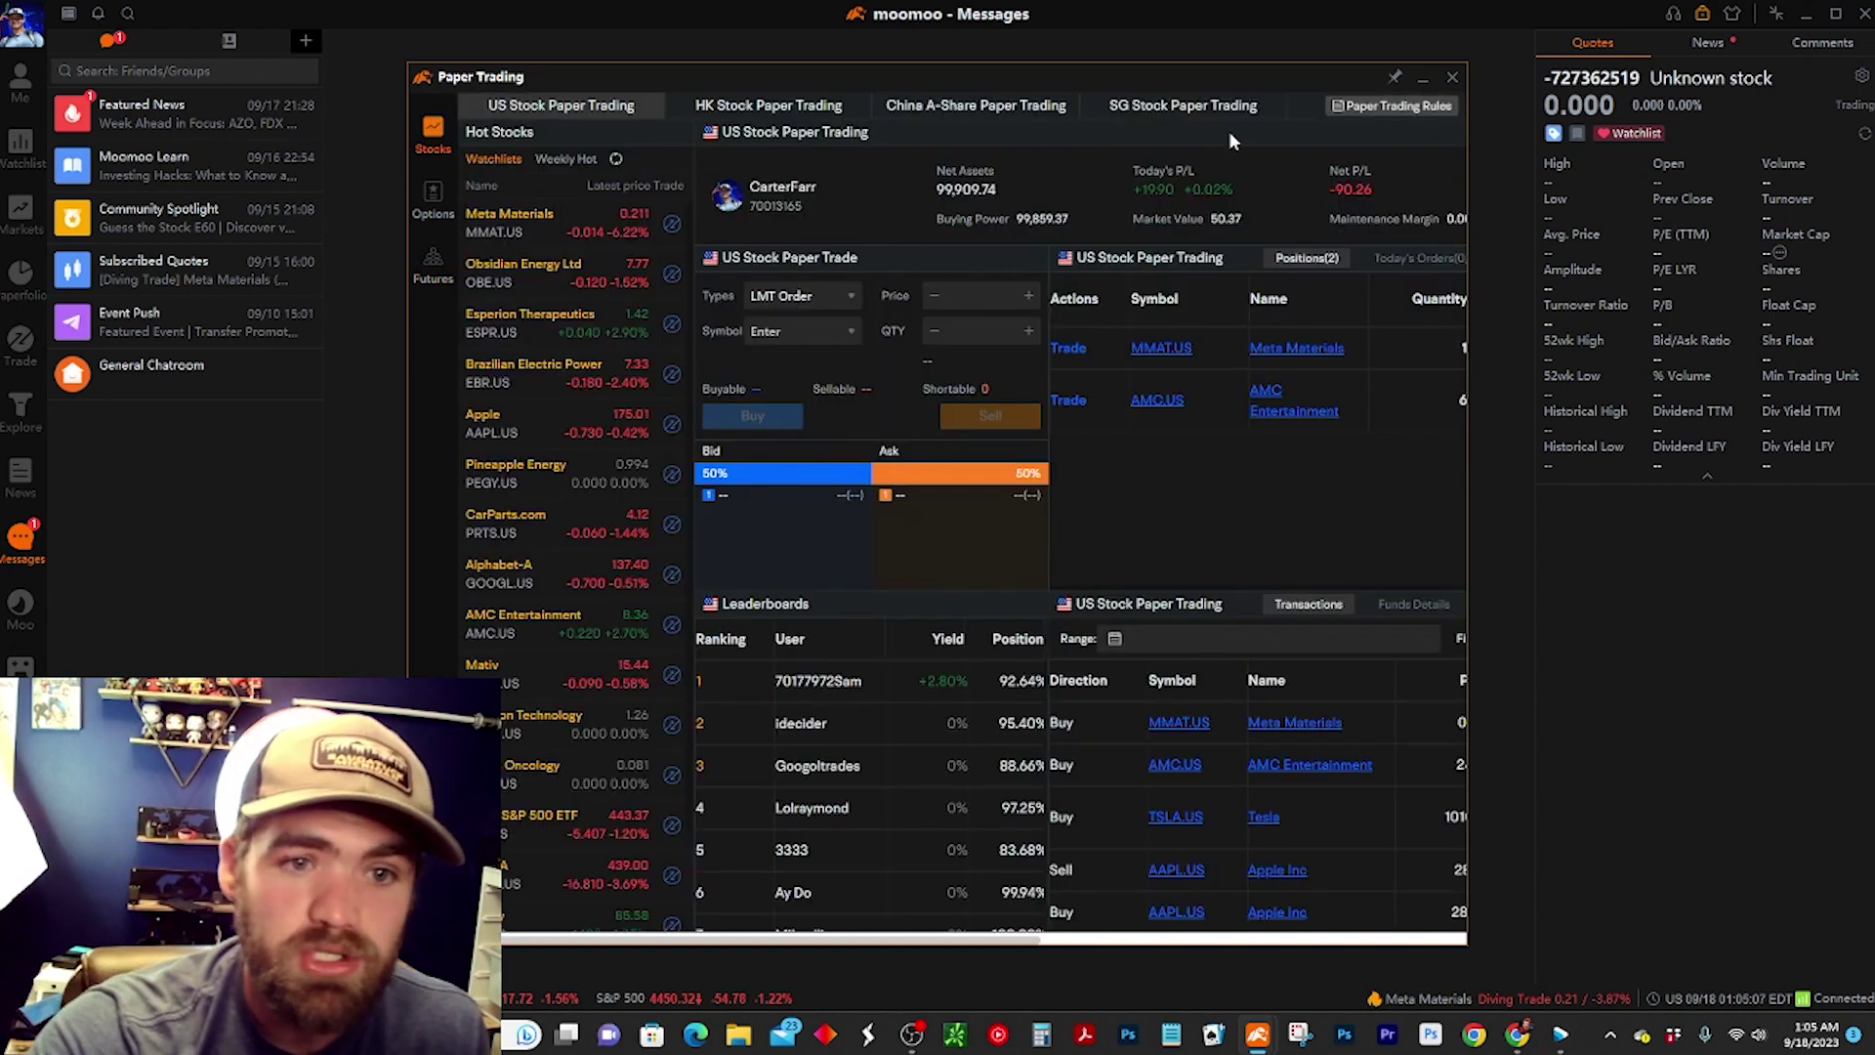
pyautogui.click(1453, 79)
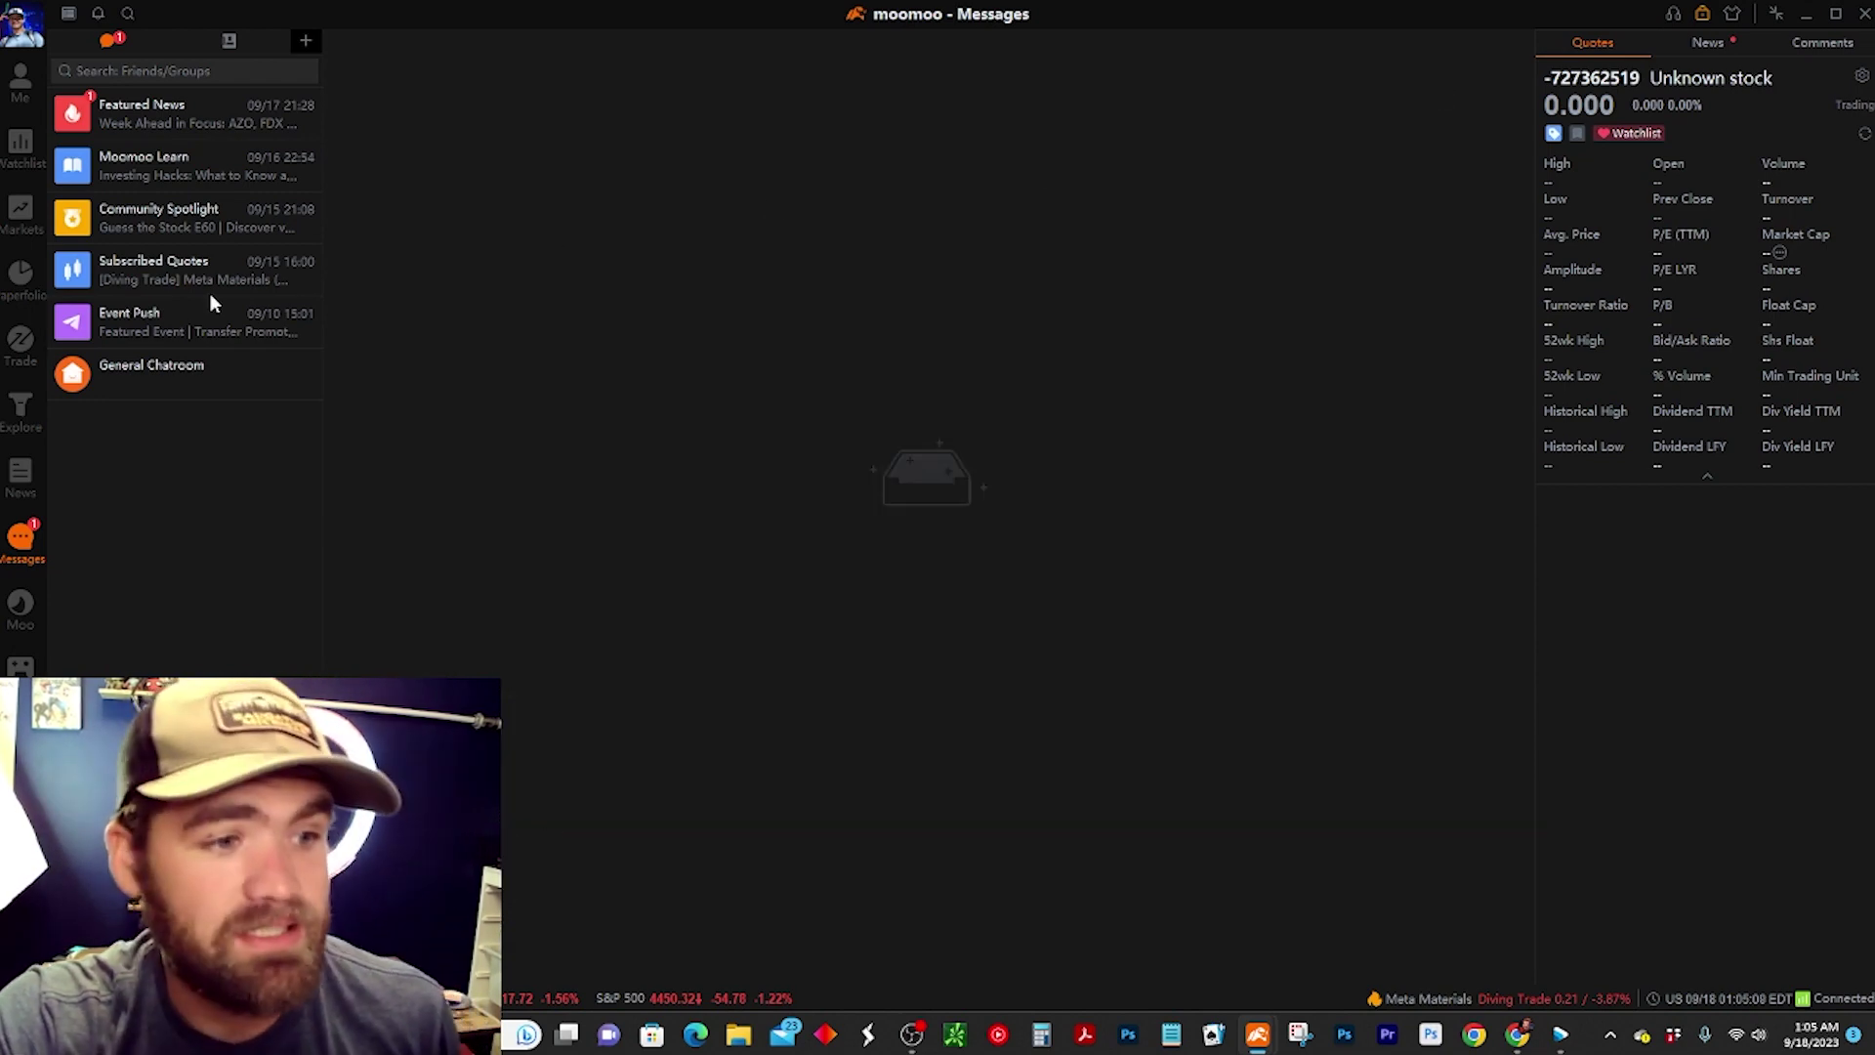
pyautogui.click(21, 667)
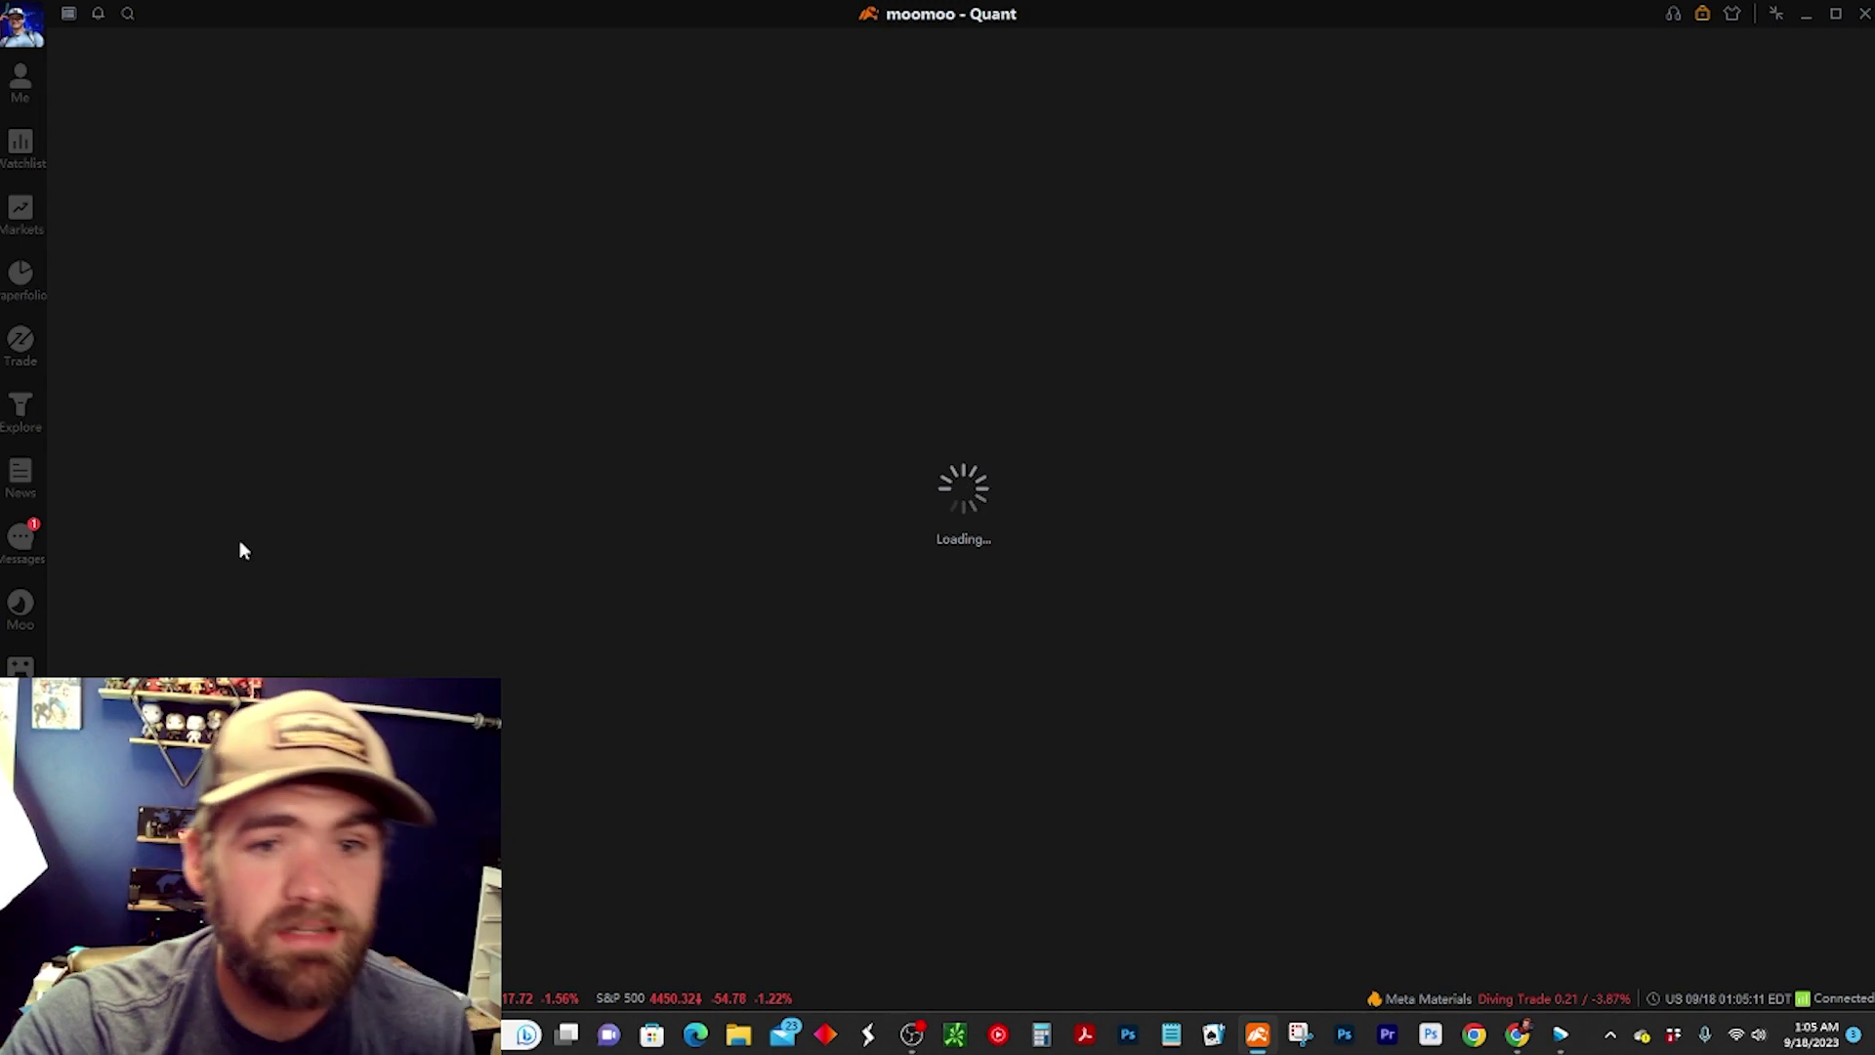